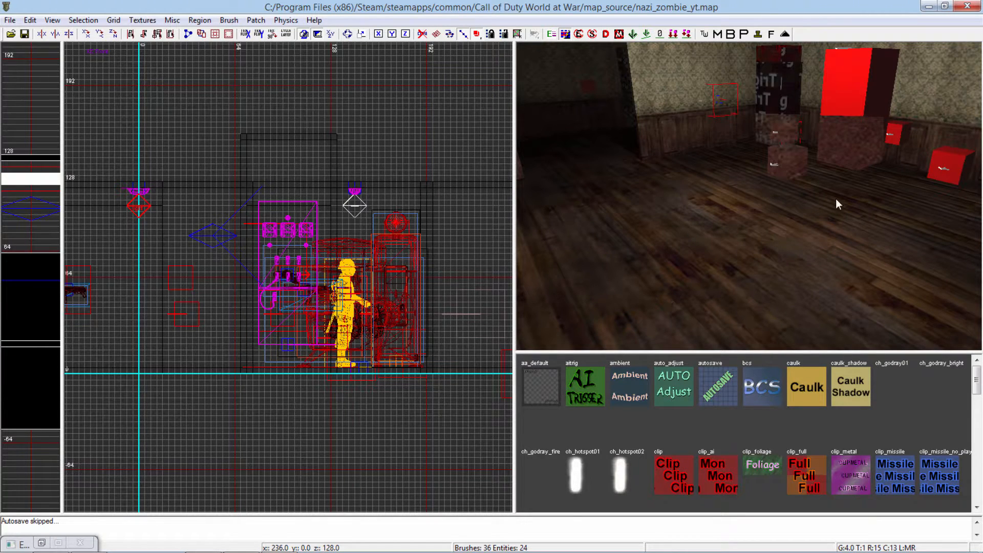
- Turn off the lighting preview in the 3D view and delete the small red box seen through the doorway
{"action": "right_click_drag", "start_coordinate": [720, 239], "coordinate": [737, 178]}
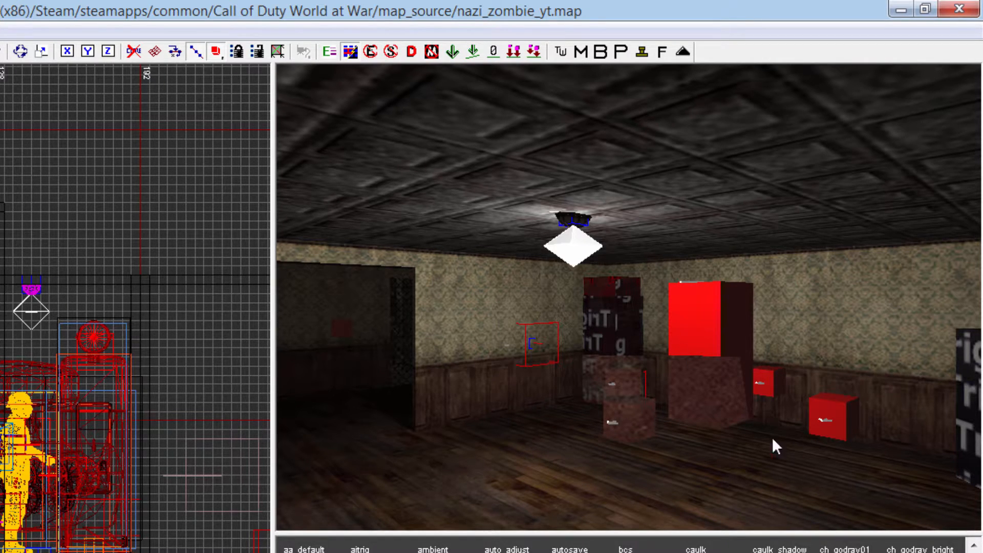
{"action": "key", "text": "F4"}
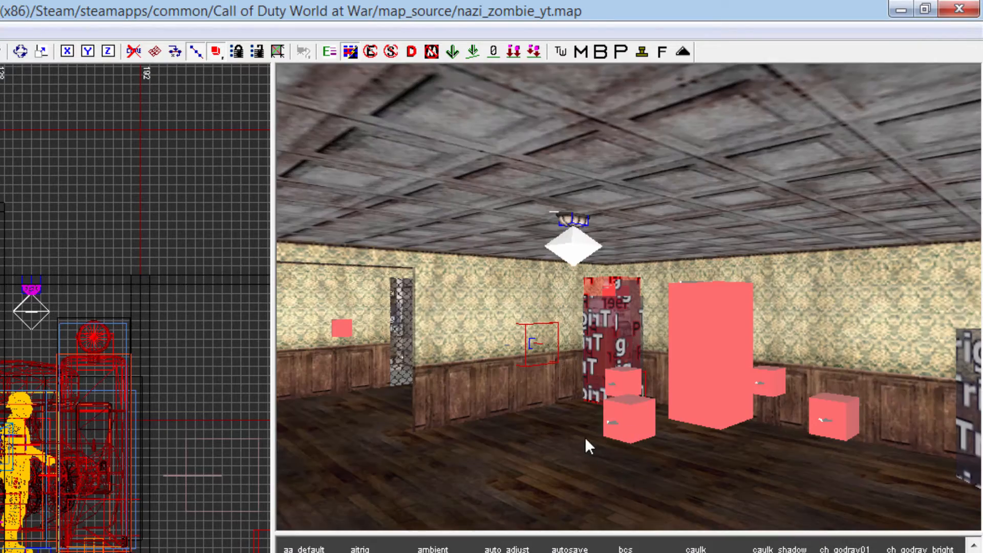
{"action": "right_click_drag", "start_coordinate": [586, 439], "coordinate": [491, 407]}
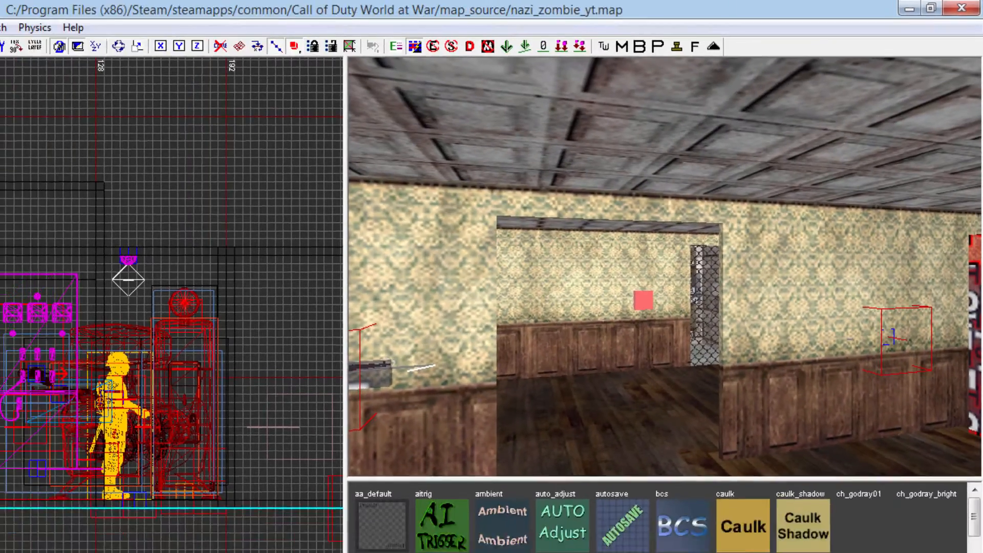
{"action": "key", "text": "Delete"}
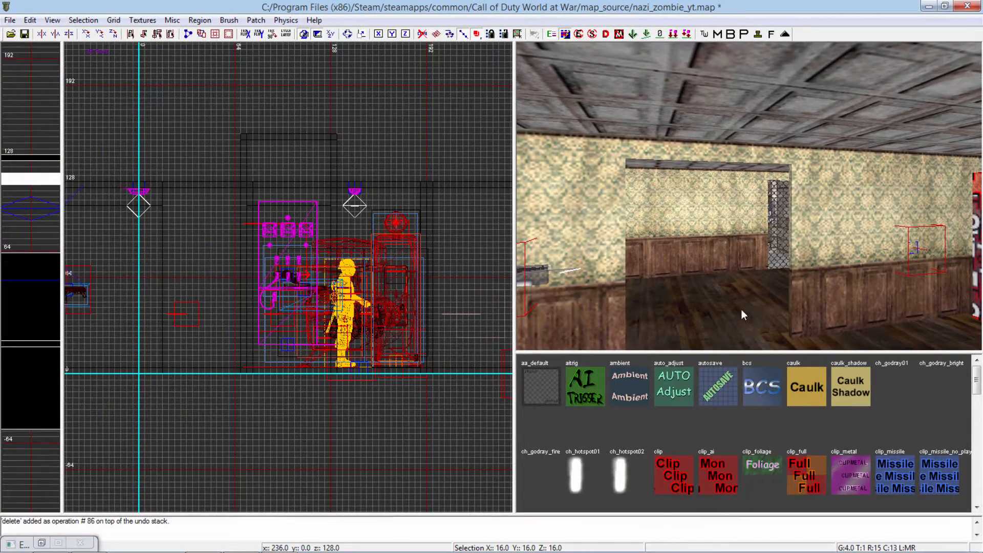
- Face the doorway in the 3D view, switch the 2D view to top-down, and set the grid size to 8
{"action": "right_click_drag", "start_coordinate": [741, 310], "coordinate": [738, 308]}
{"action": "key", "text": "c"}
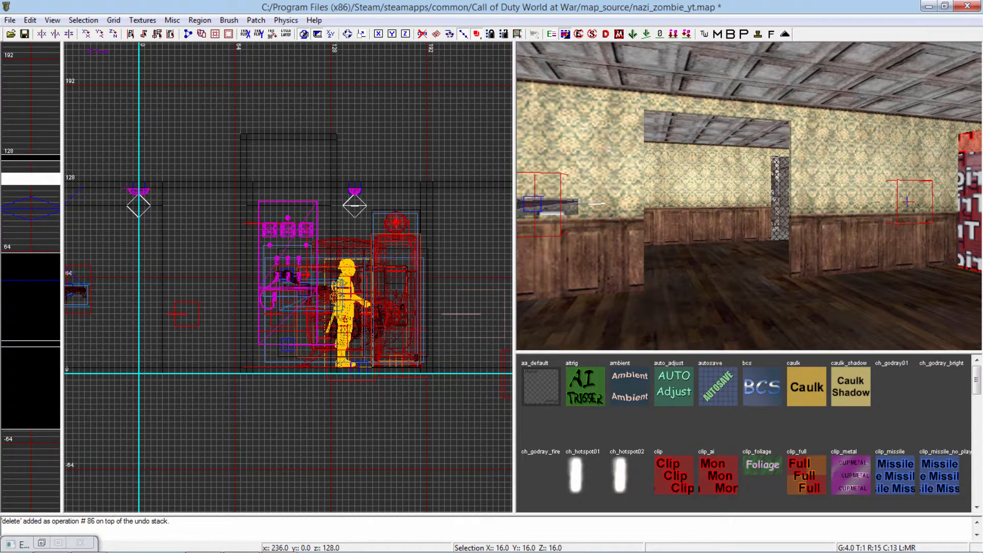
{"action": "right_click_drag", "start_coordinate": [738, 312], "coordinate": [738, 294]}
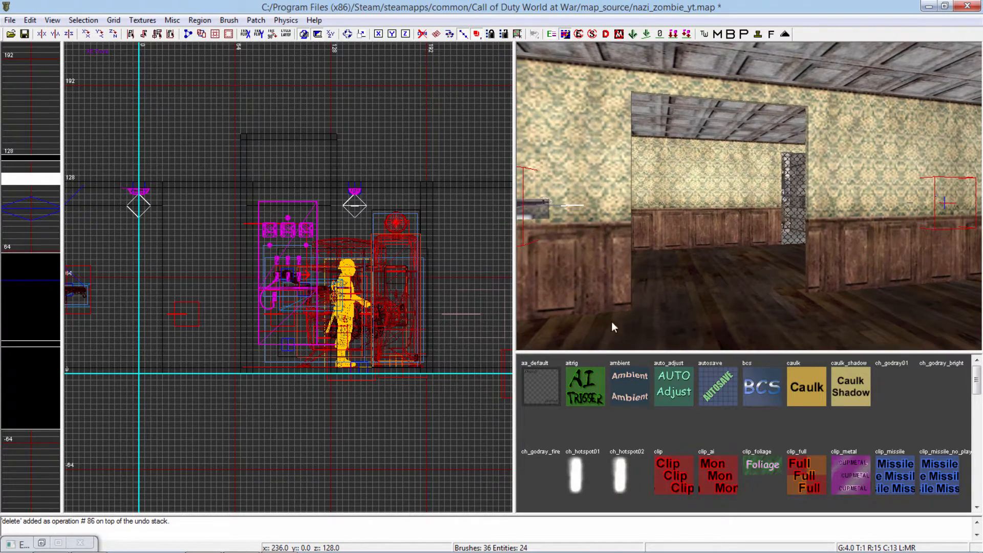
{"action": "right_click_drag", "start_coordinate": [436, 327], "coordinate": [461, 366]}
{"action": "key", "text": "ctrl+Tab"}
{"action": "key", "text": "ctrl+Tab"}
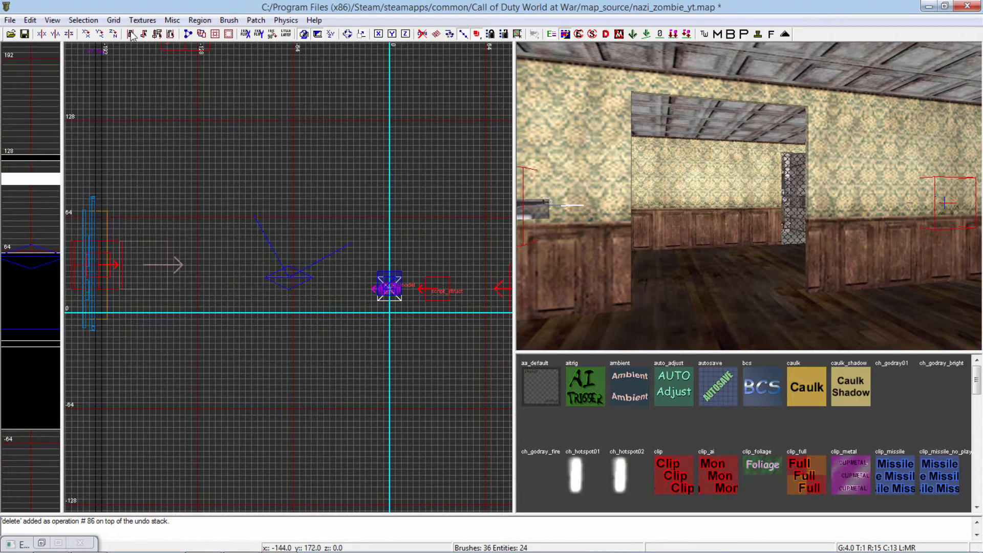
{"action": "left_click", "coordinate": [114, 20]}
{"action": "left_click", "coordinate": [145, 103]}
- Create a script_model entity near the doorway in the top-down view
{"action": "scroll", "coordinate": [265, 275], "scroll_direction": "down", "scroll_amount": 3}
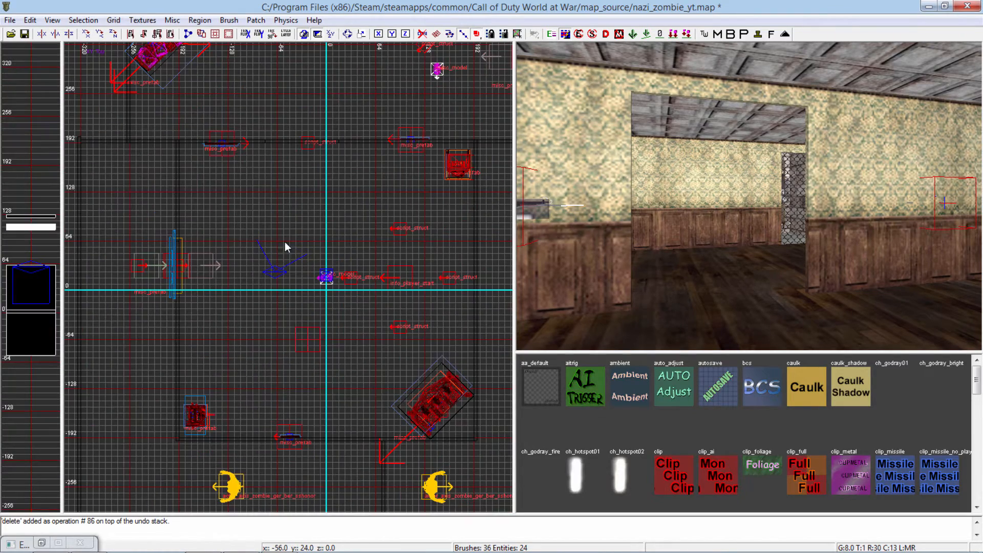
{"action": "right_click_drag", "start_coordinate": [284, 242], "coordinate": [277, 295]}
{"action": "right_click_drag", "start_coordinate": [291, 220], "coordinate": [277, 264]}
{"action": "scroll", "coordinate": [282, 241], "scroll_direction": "down", "scroll_amount": 1}
{"action": "scroll", "coordinate": [281, 241], "scroll_direction": "up", "scroll_amount": 2}
{"action": "scroll", "coordinate": [284, 241], "scroll_direction": "up", "scroll_amount": 1}
{"action": "right_click", "coordinate": [269, 239]}
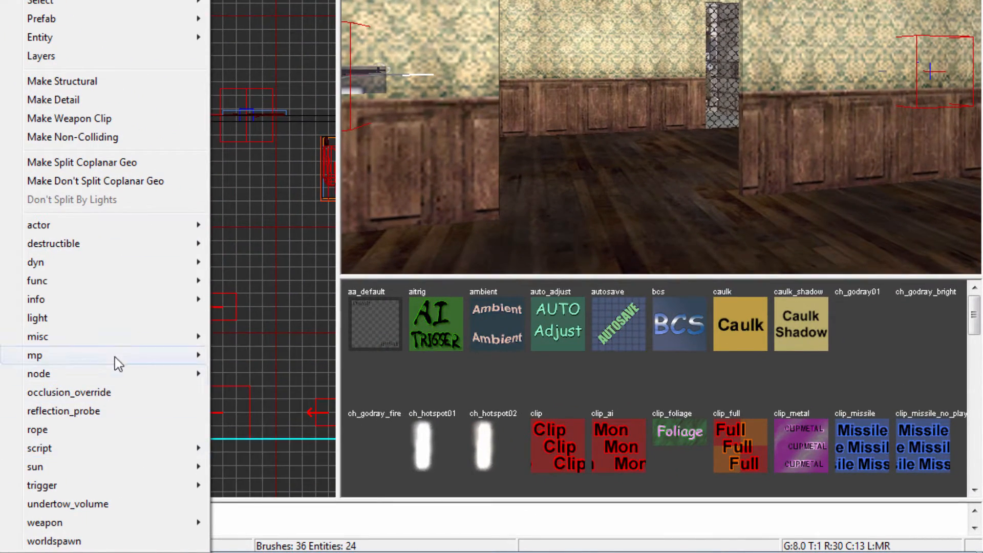
{"action": "mouse_move", "coordinate": [123, 451]}
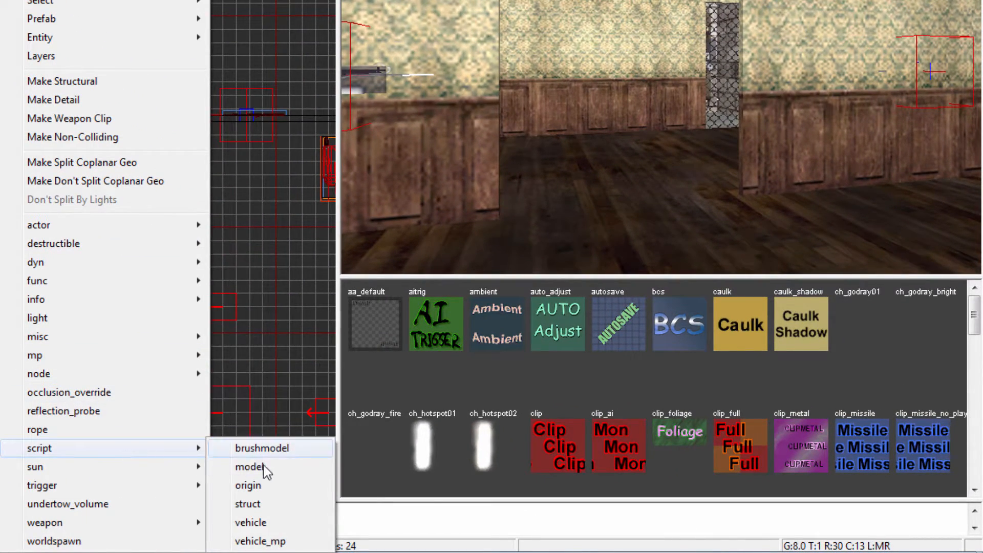
{"action": "mouse_move", "coordinate": [136, 343]}
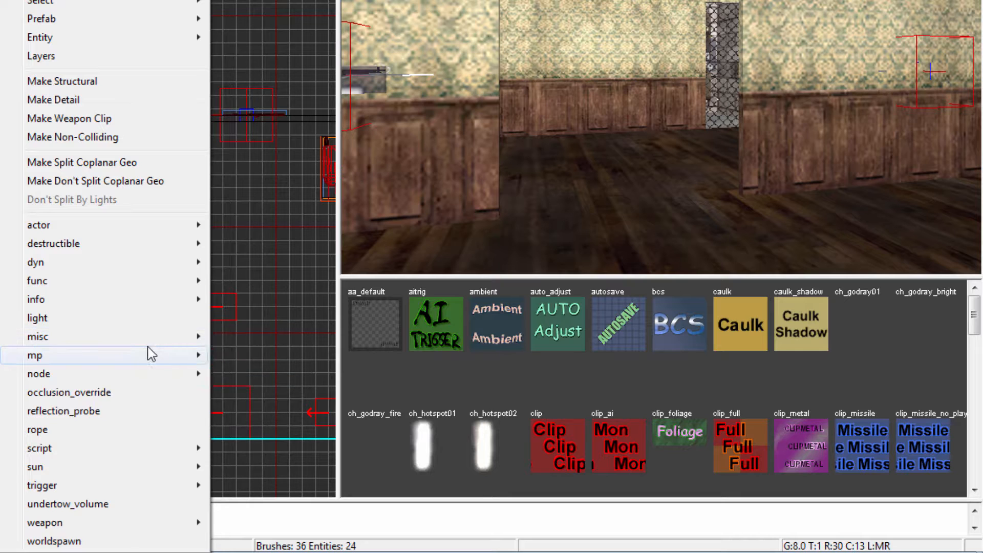
{"action": "mouse_move", "coordinate": [198, 454]}
{"action": "left_click", "coordinate": [250, 467]}
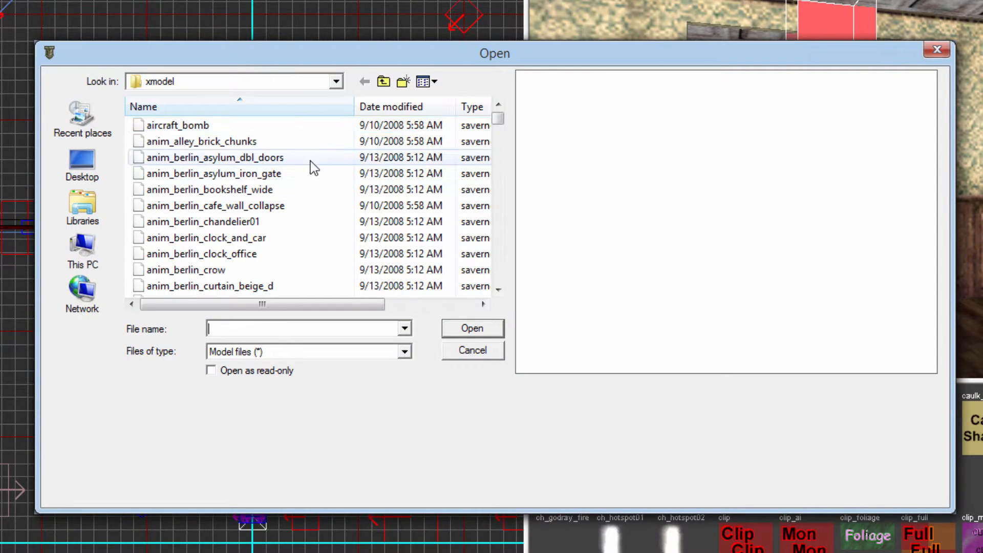
- Find the static_berlin models by name and load static_berlin_couch for the new entity
{"action": "left_click", "coordinate": [251, 146]}
{"action": "scroll", "coordinate": [305, 222], "scroll_direction": "down", "scroll_amount": 20}
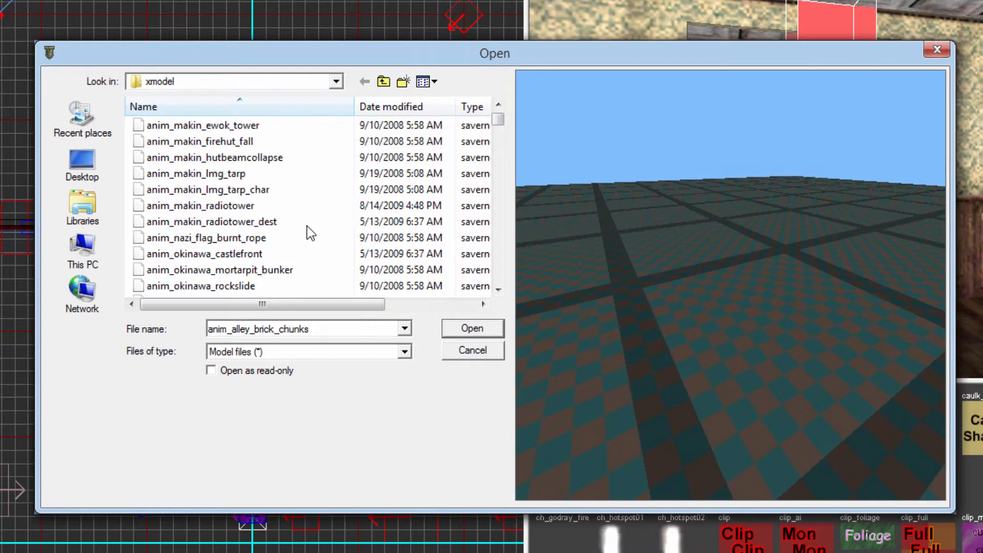
{"action": "scroll", "coordinate": [303, 230], "scroll_direction": "down", "scroll_amount": 15}
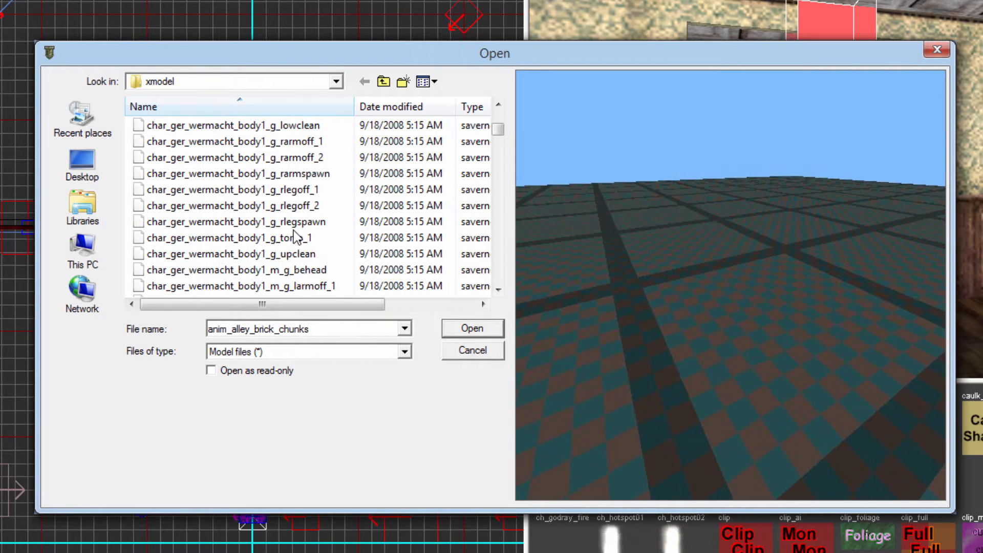
{"action": "scroll", "coordinate": [307, 231], "scroll_direction": "down", "scroll_amount": 15}
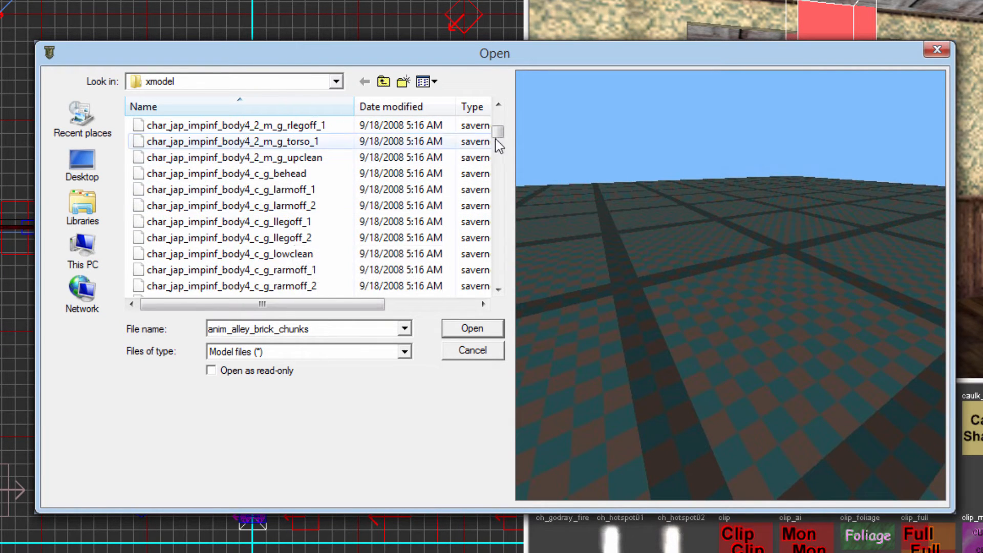
{"action": "double_click", "coordinate": [299, 329]}
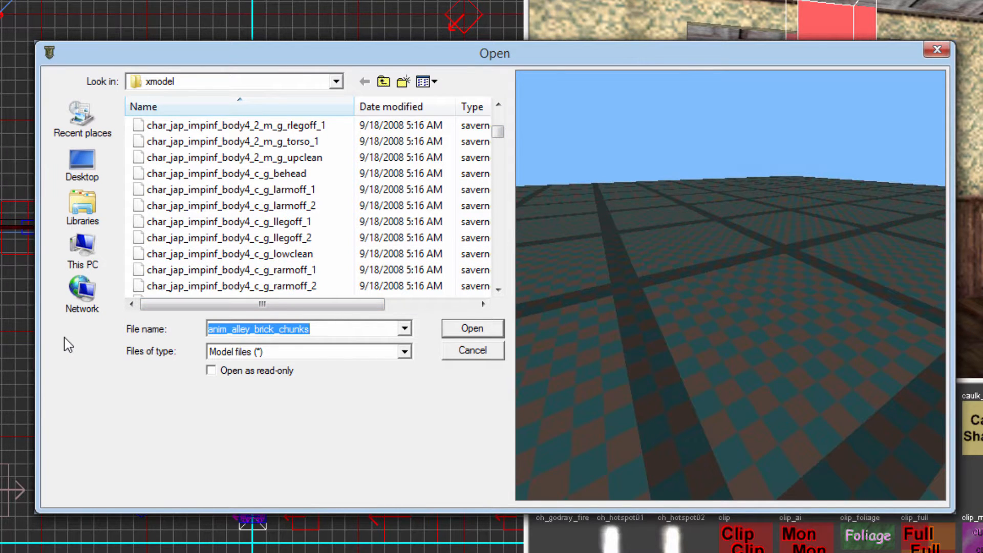
{"action": "type", "text": "static_berlin"}
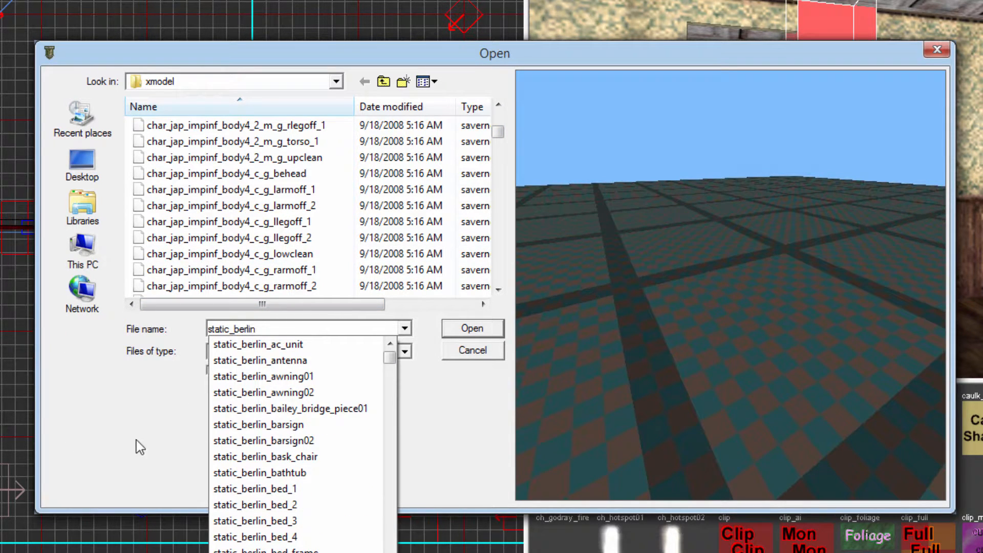
{"action": "scroll", "coordinate": [260, 450], "scroll_direction": "down", "scroll_amount": 18}
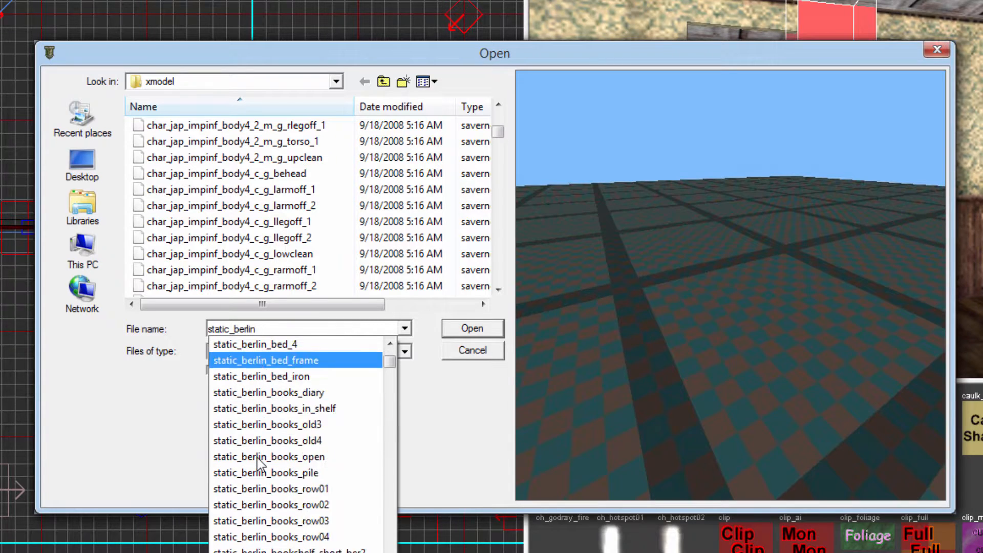
{"action": "scroll", "coordinate": [259, 461], "scroll_direction": "down", "scroll_amount": 2}
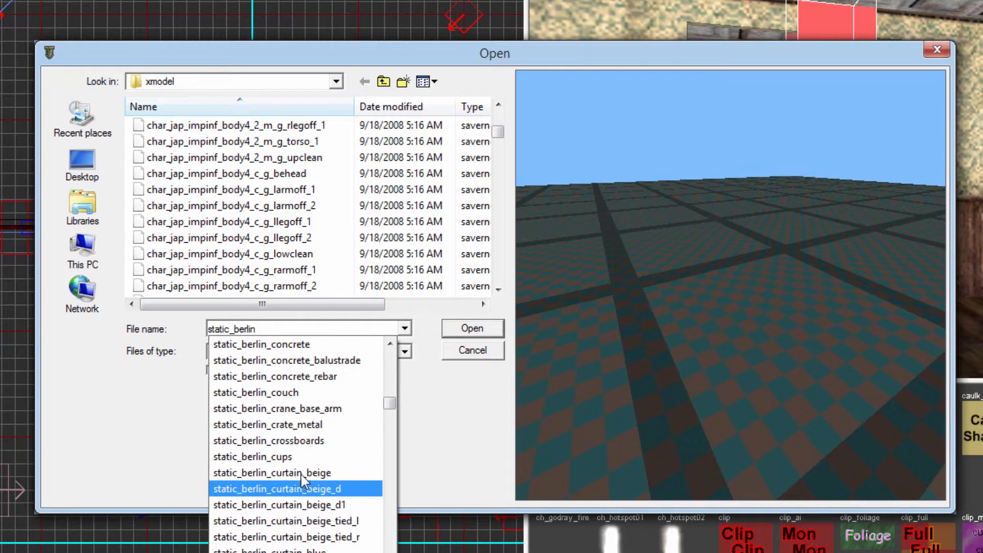
{"action": "left_click", "coordinate": [287, 392]}
{"action": "left_click", "coordinate": [464, 328]}
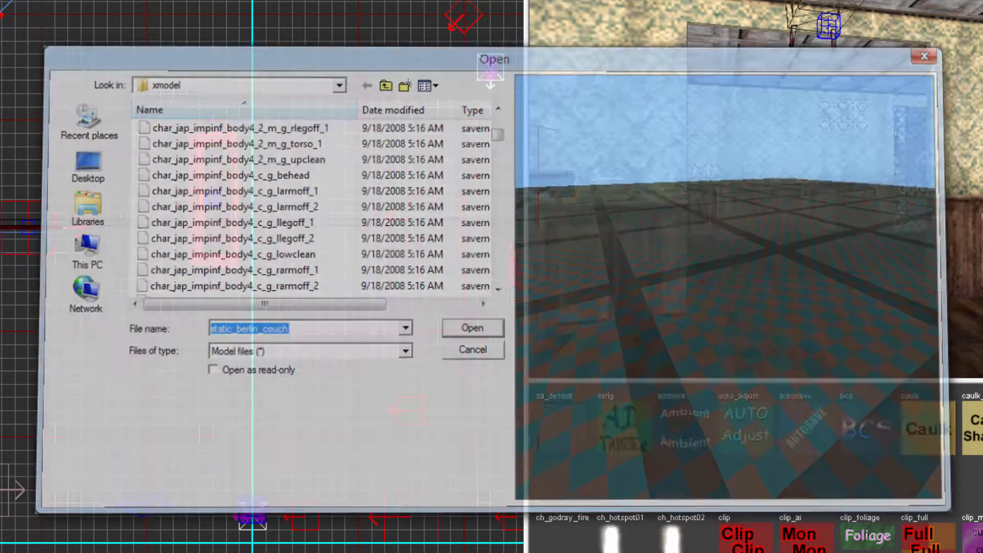
- Rotate the couch about Z until it faces into the far room, and move it over the doorway wall line
{"action": "left_click", "coordinate": [113, 34]}
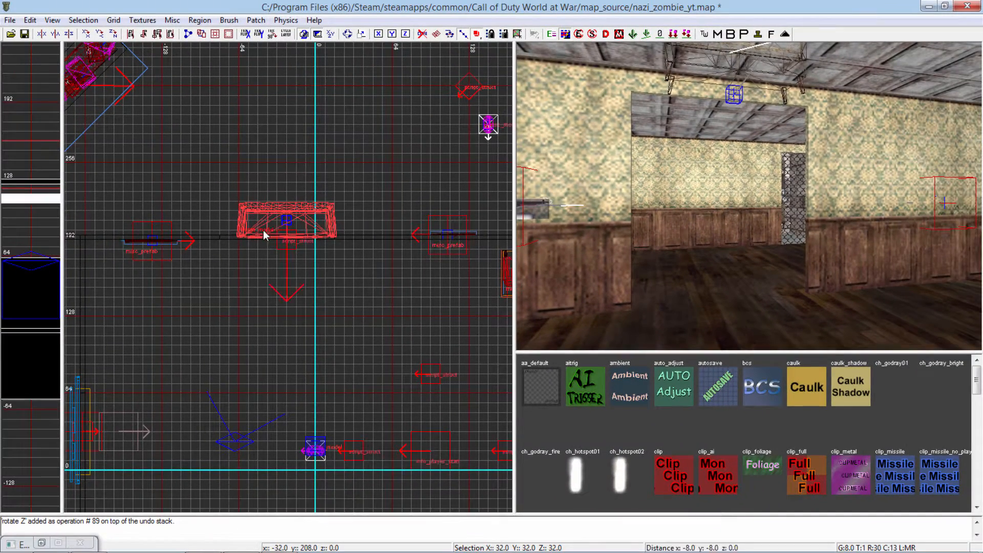
{"action": "left_click_drag", "start_coordinate": [279, 221], "coordinate": [262, 239]}
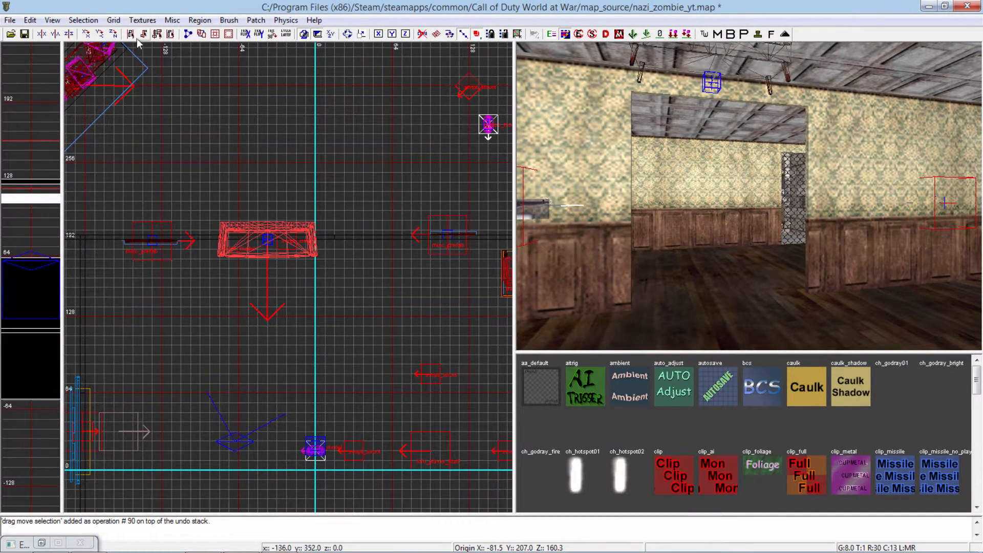
{"action": "left_click", "coordinate": [114, 34]}
{"action": "left_click", "coordinate": [113, 34]}
- In the front view, lower the couch to floor level and shift it sideways to centre it in the doorway
{"action": "key", "text": "ctrl+Tab"}
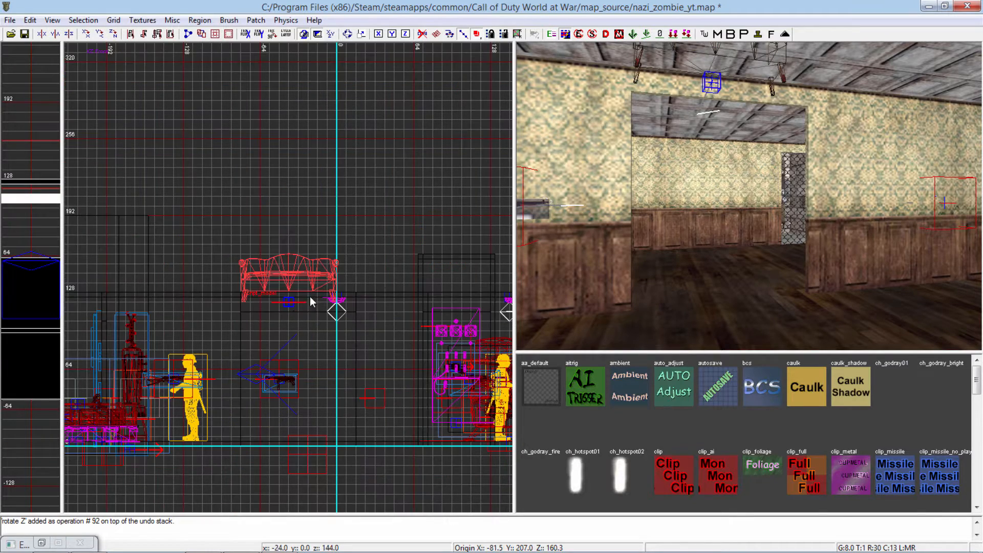
{"action": "left_click_drag", "start_coordinate": [282, 284], "coordinate": [285, 423]}
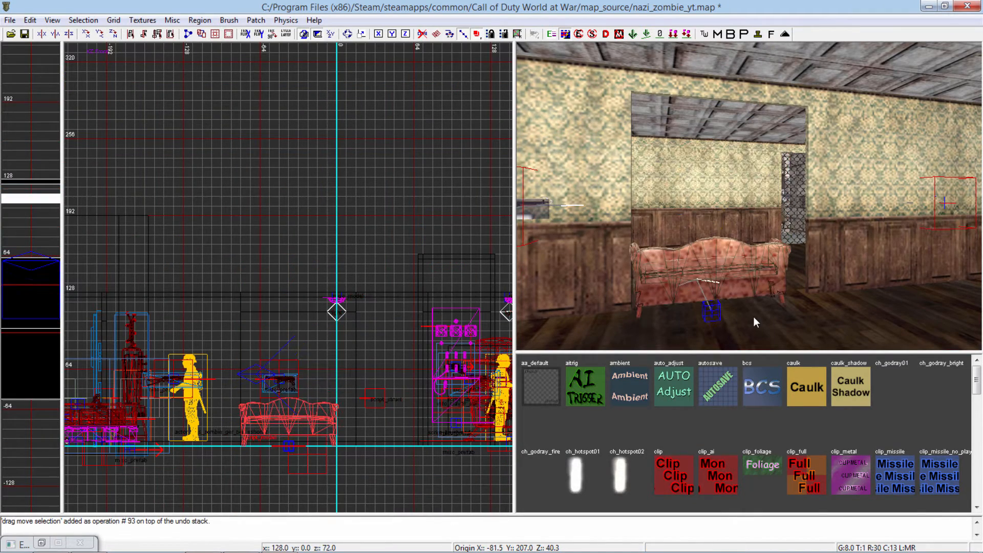
{"action": "key", "text": "Escape"}
{"action": "right_click_drag", "start_coordinate": [754, 317], "coordinate": [748, 303]}
{"action": "left_click", "coordinate": [749, 303], "text": "shift"}
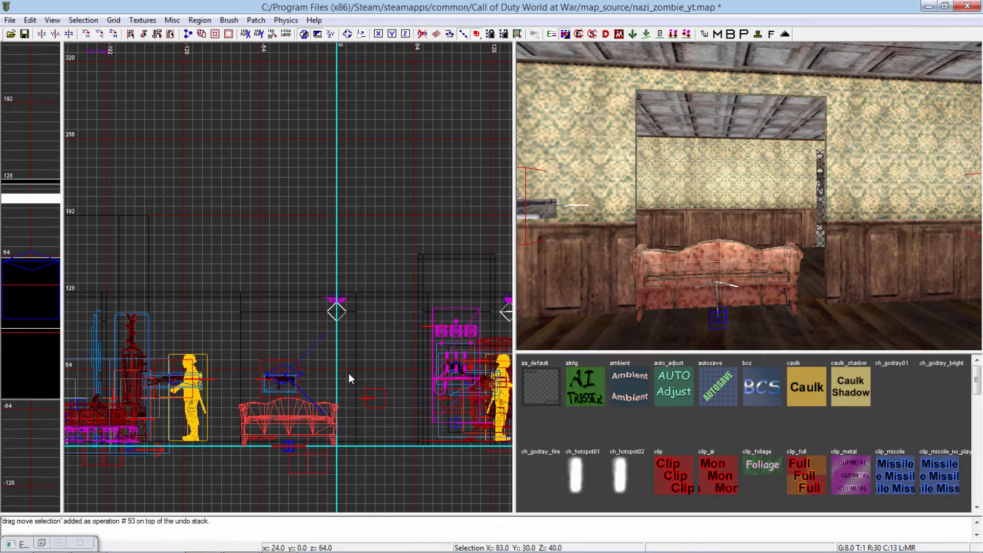
{"action": "left_click_drag", "start_coordinate": [314, 418], "coordinate": [320, 418]}
{"action": "key", "text": "Escape"}
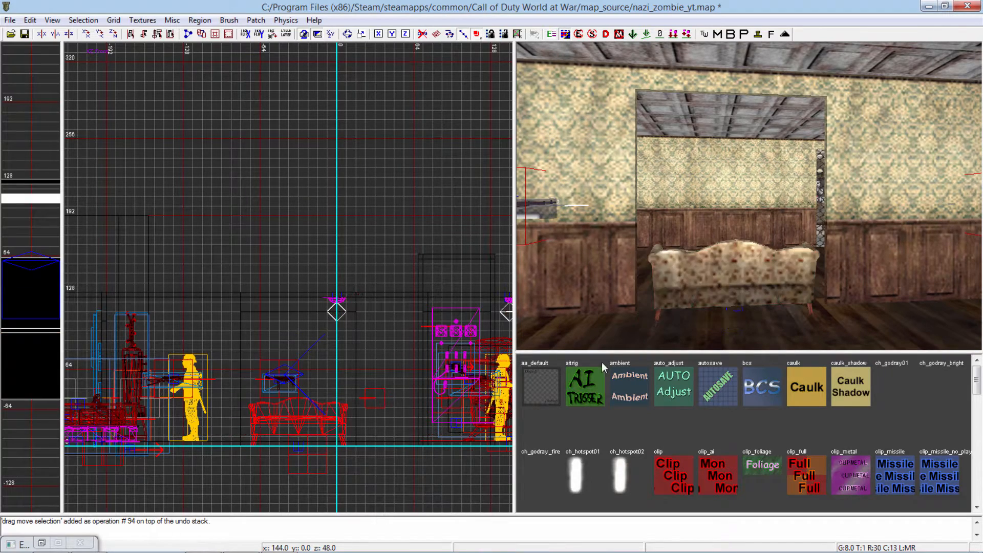
- Tilt the couch in the doorway with an arbitrary rotation of 30 about Y
{"action": "right_click_drag", "start_coordinate": [727, 313], "coordinate": [761, 287]}
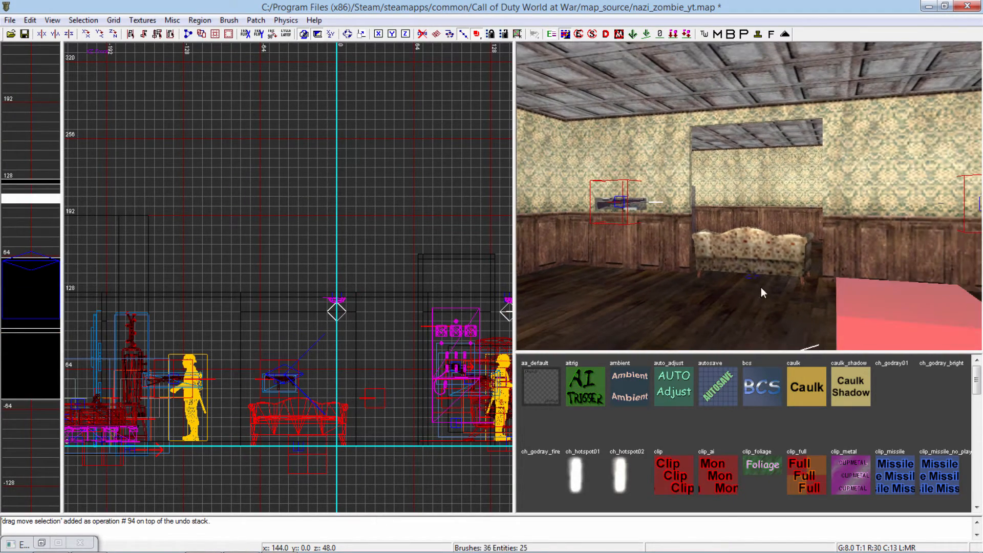
{"action": "left_click", "coordinate": [764, 259], "text": "shift"}
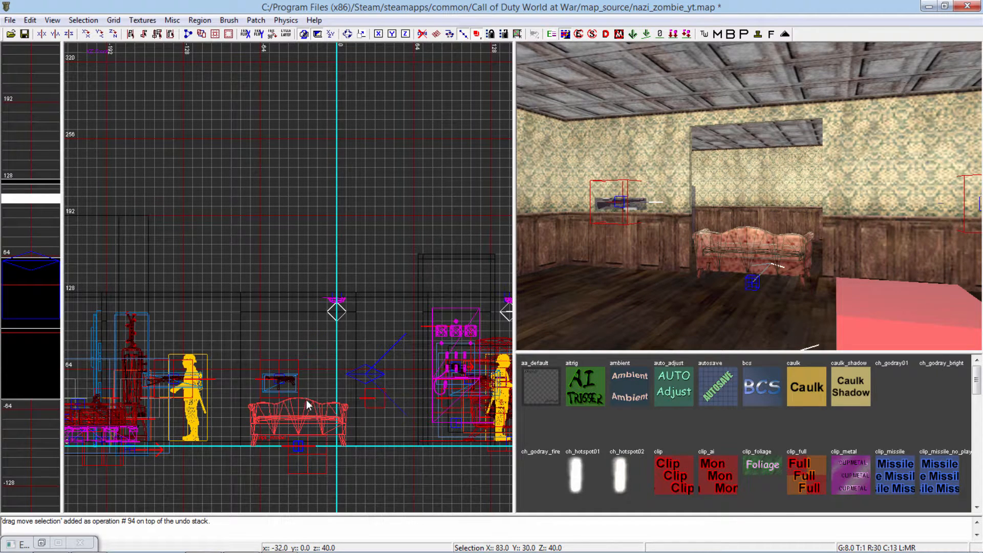
{"action": "key", "text": "ctrl+Tab"}
{"action": "key", "text": "ctrl+Tab"}
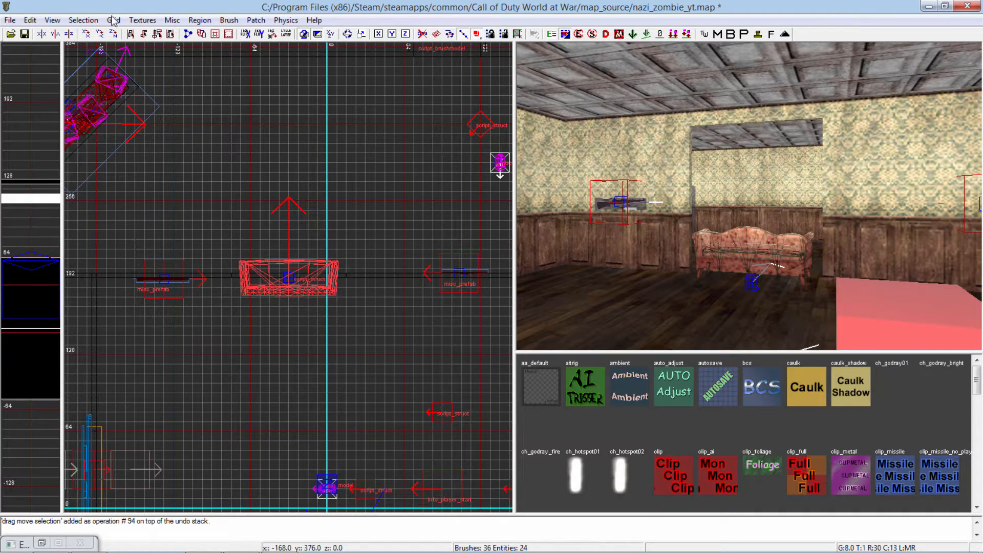
{"action": "left_click", "coordinate": [83, 20]}
{"action": "mouse_move", "coordinate": [153, 101]}
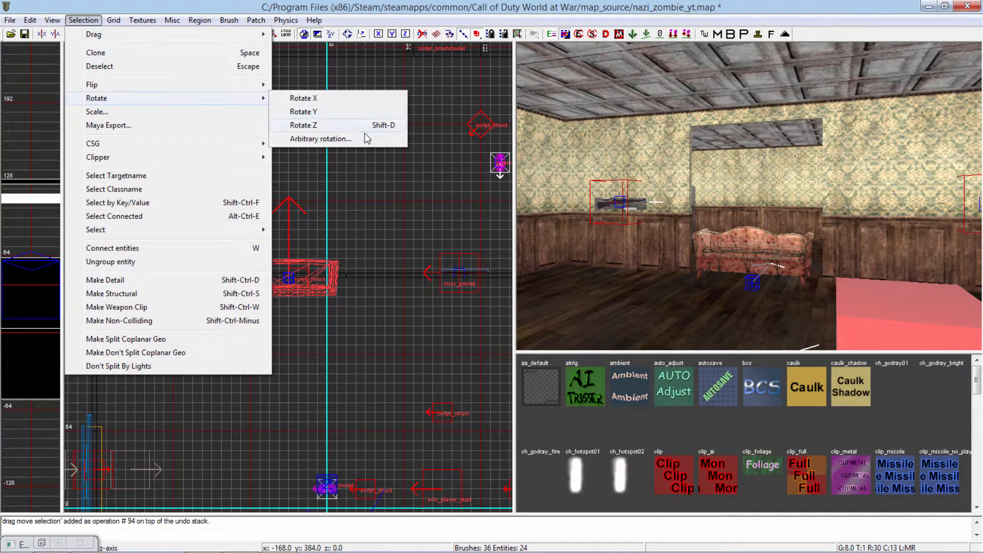
{"action": "left_click", "coordinate": [307, 138]}
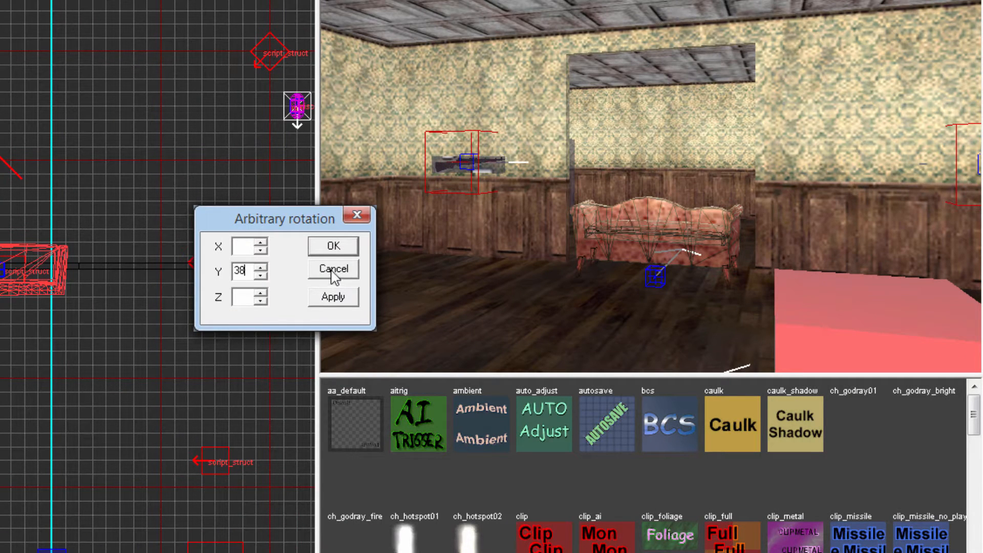
{"action": "left_click", "coordinate": [348, 301]}
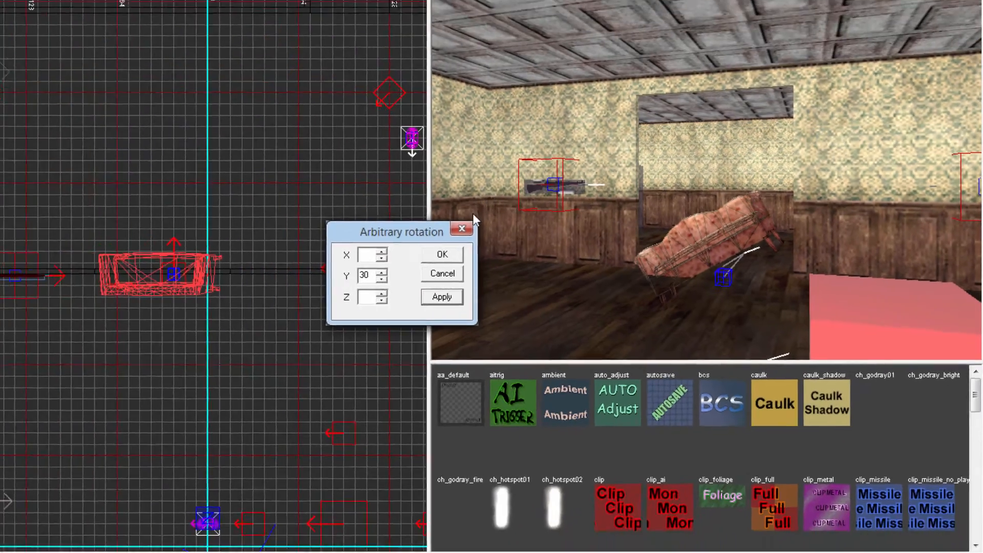
{"action": "left_click", "coordinate": [464, 228]}
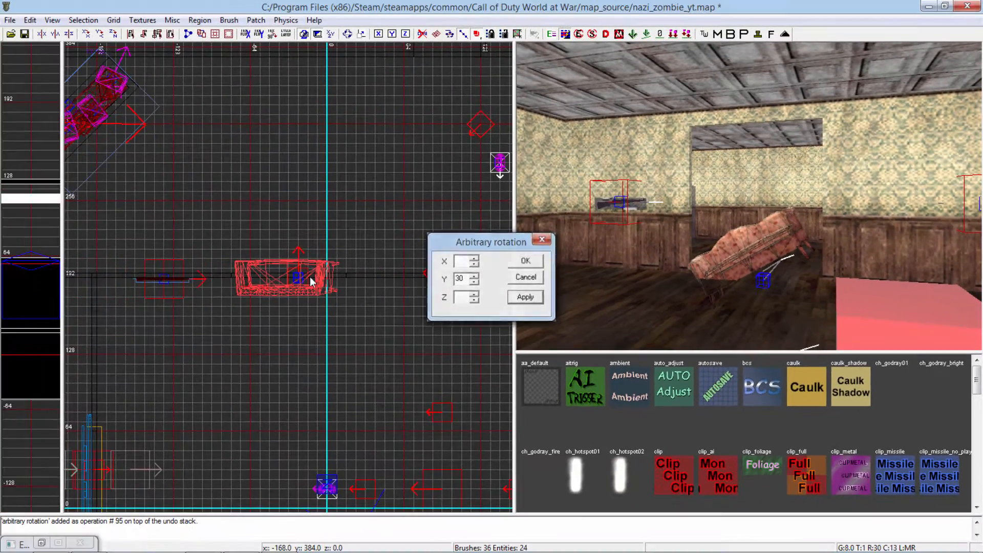
- Reposition the tilted couch across the doorway and check its placement from the front and in 3D
{"action": "left_click_drag", "start_coordinate": [144, 280], "coordinate": [165, 276]}
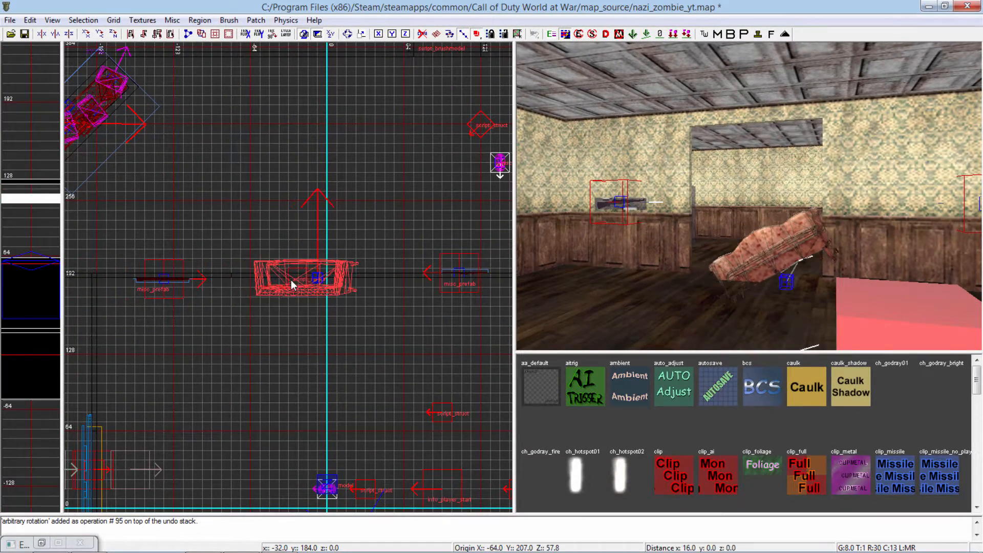
{"action": "left_click_drag", "start_coordinate": [291, 280], "coordinate": [303, 255]}
{"action": "key", "text": "ctrl+Tab"}
{"action": "mouse_move", "coordinate": [770, 306]}
{"action": "right_mouse_down"}
{"action": "mouse_move", "coordinate": [799, 276]}
{"action": "mouse_move", "coordinate": [794, 307]}
{"action": "mouse_move", "coordinate": [764, 310]}
{"action": "right_mouse_up"}
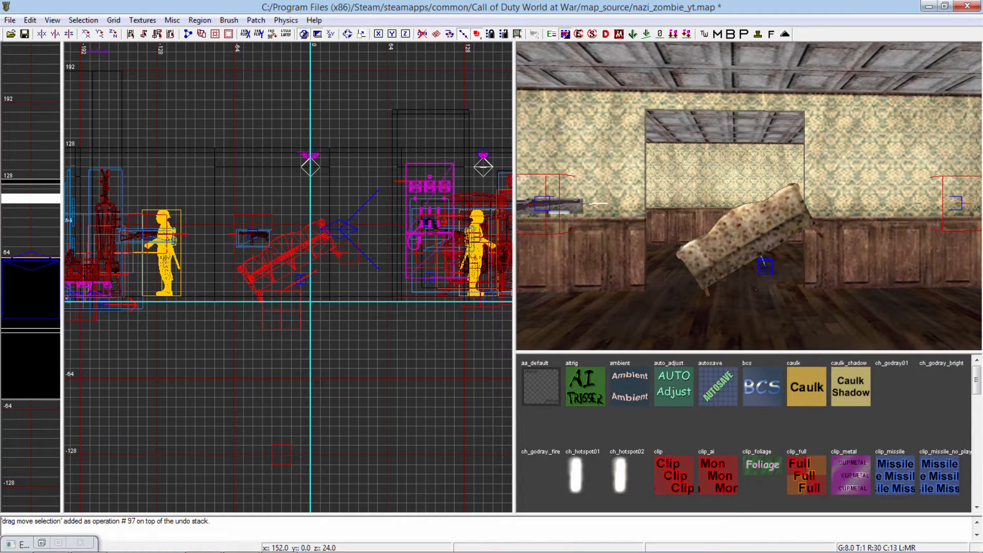
- Duplicate the tilted couch and move the copy slightly down toward the left side of the doorway
{"action": "left_click", "coordinate": [702, 260], "text": "shift"}
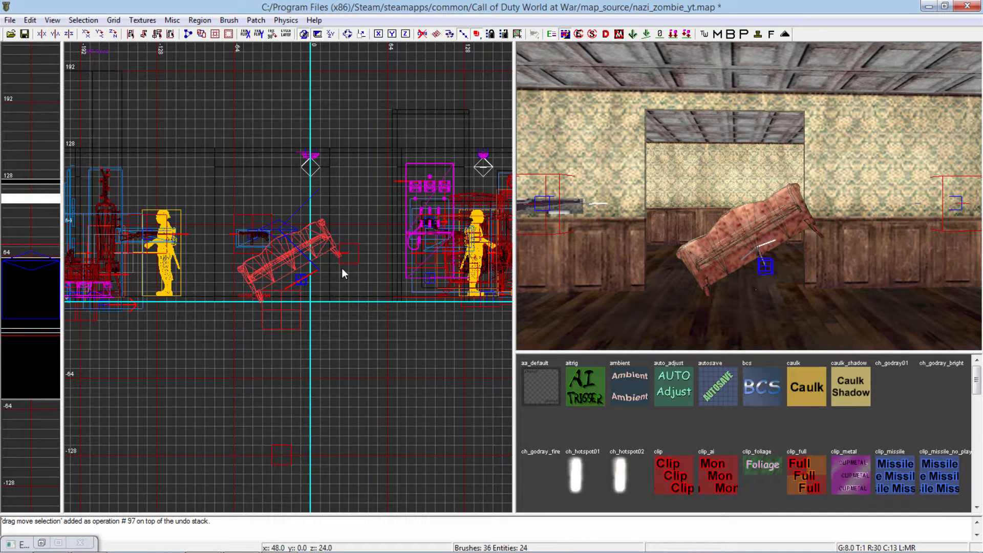
{"action": "key", "text": "ctrl+c"}
{"action": "key", "text": "ctrl+v"}
{"action": "left_click_drag", "start_coordinate": [261, 269], "coordinate": [226, 259]}
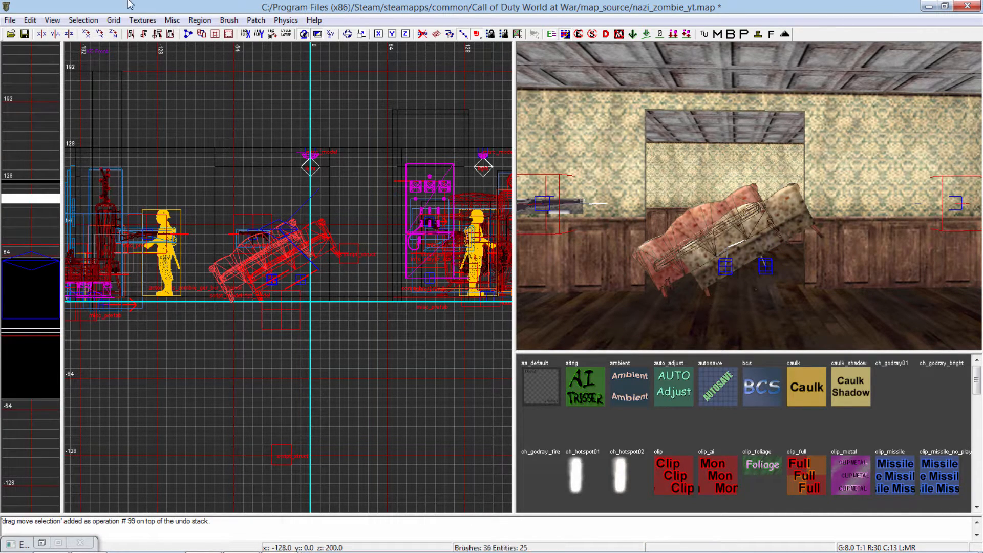
- Stand the couch copy upright beside the doorway with a Y rotation followed by repeated arbitrary rotations of 15 about Y
{"action": "left_click", "coordinate": [97, 35]}
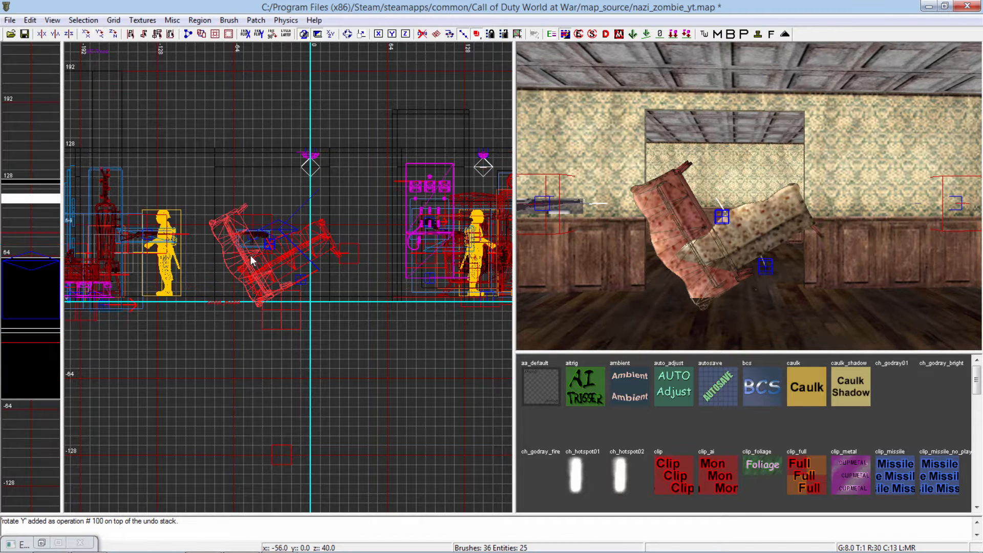
{"action": "left_click_drag", "start_coordinate": [253, 287], "coordinate": [223, 283]}
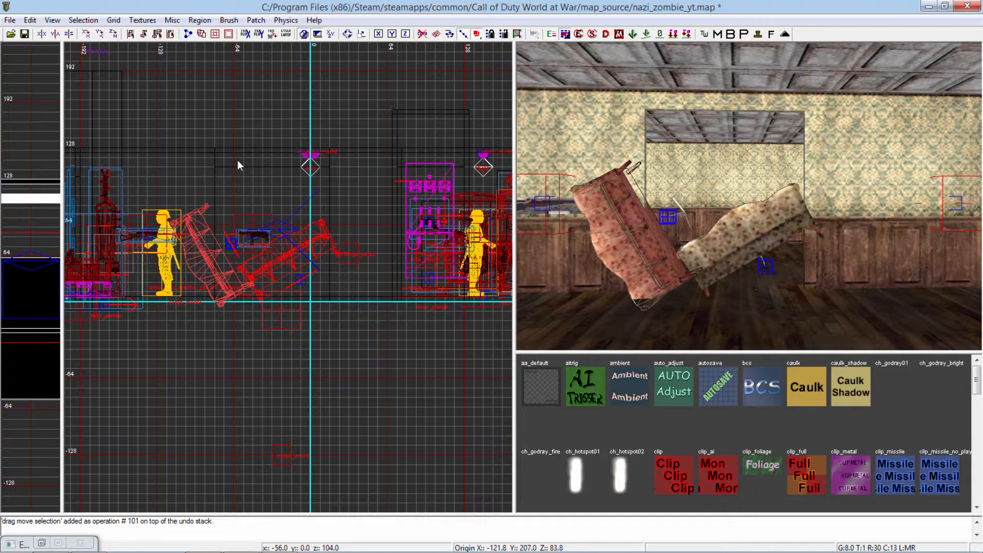
{"action": "left_click", "coordinate": [83, 20]}
{"action": "mouse_move", "coordinate": [269, 101]}
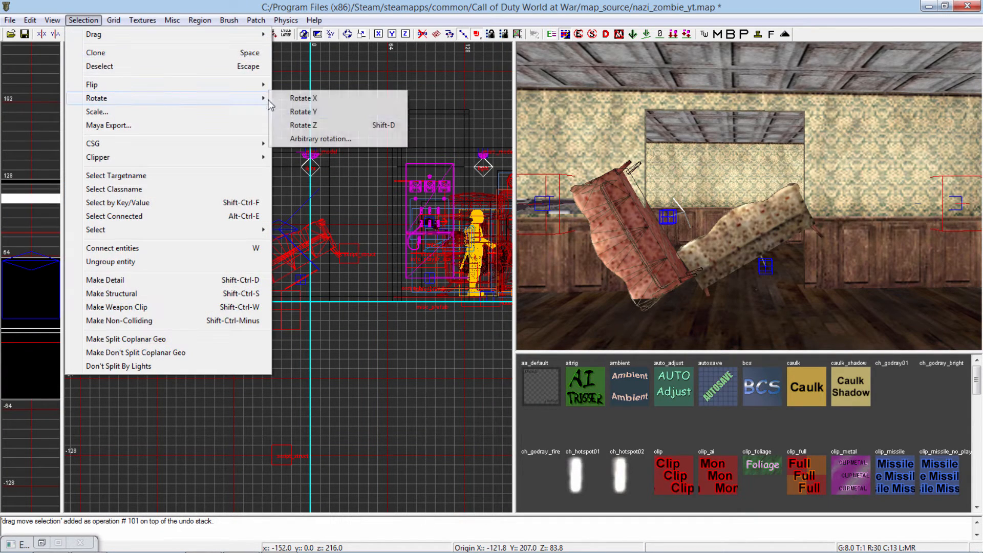
{"action": "left_click", "coordinate": [318, 138]}
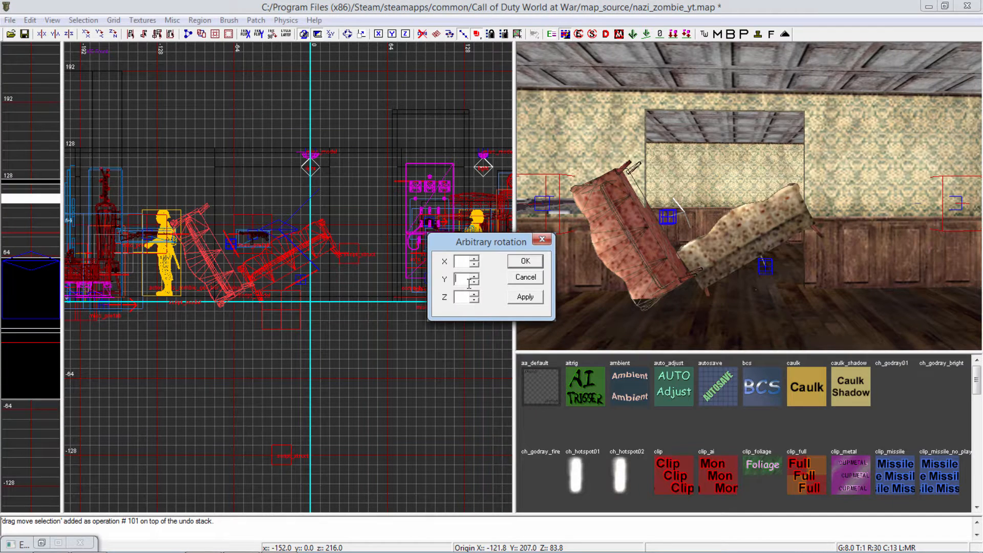
{"action": "left_click", "coordinate": [539, 302]}
{"action": "left_click", "coordinate": [538, 302]}
{"action": "left_click", "coordinate": [537, 302]}
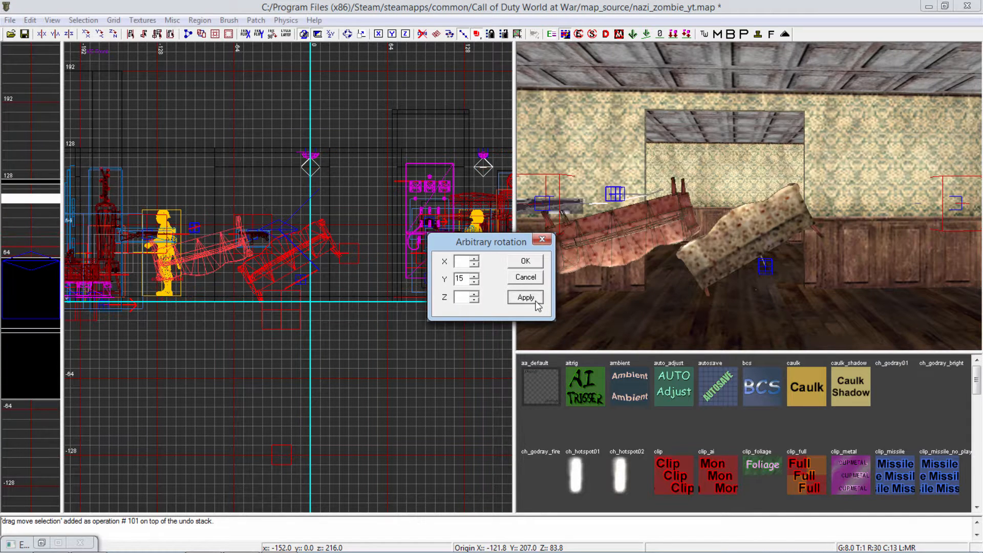
{"action": "left_click", "coordinate": [536, 302]}
{"action": "left_click", "coordinate": [536, 302]}
{"action": "left_click", "coordinate": [544, 239]}
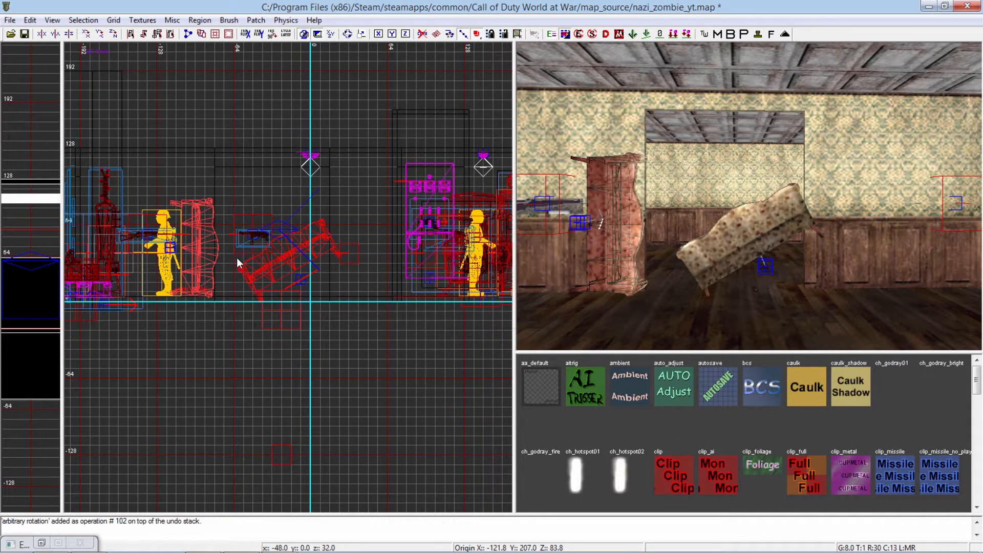
- Move the upright couch copy into the left side of the doorway, against the tilted couch, and check it in 3D
{"action": "left_click_drag", "start_coordinate": [213, 259], "coordinate": [250, 261]}
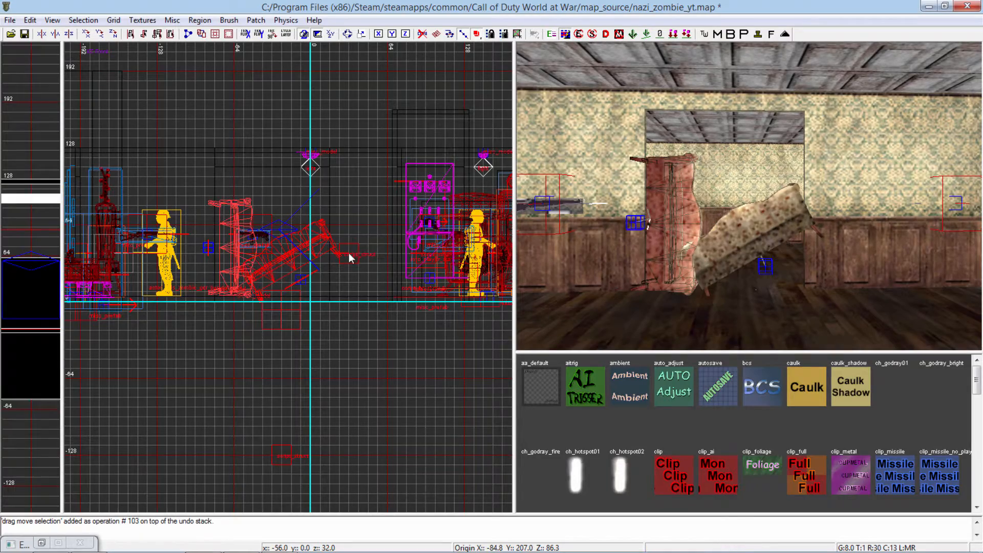
{"action": "key", "text": "Escape"}
{"action": "right_click_drag", "start_coordinate": [665, 247], "coordinate": [722, 282]}
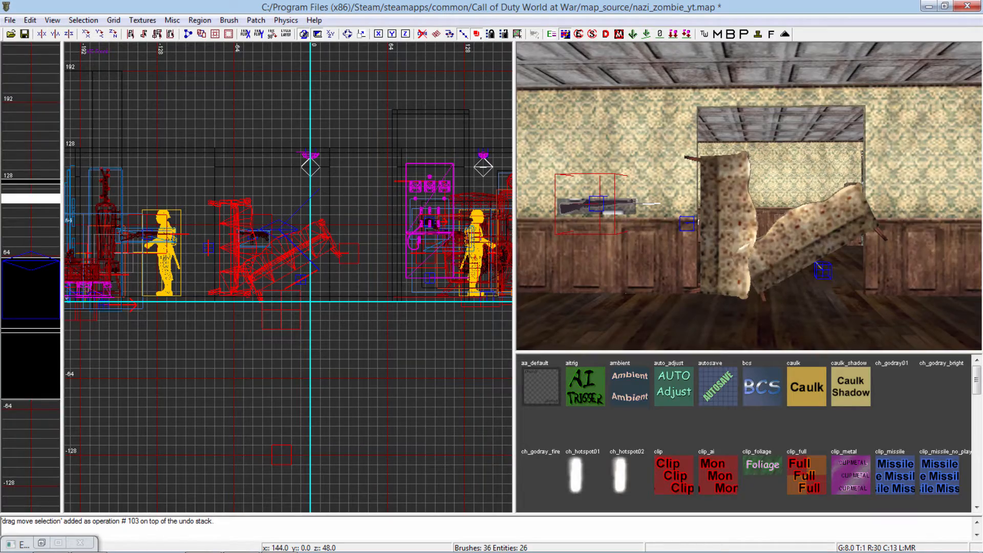
{"action": "right_click_drag", "start_coordinate": [722, 287], "coordinate": [749, 240]}
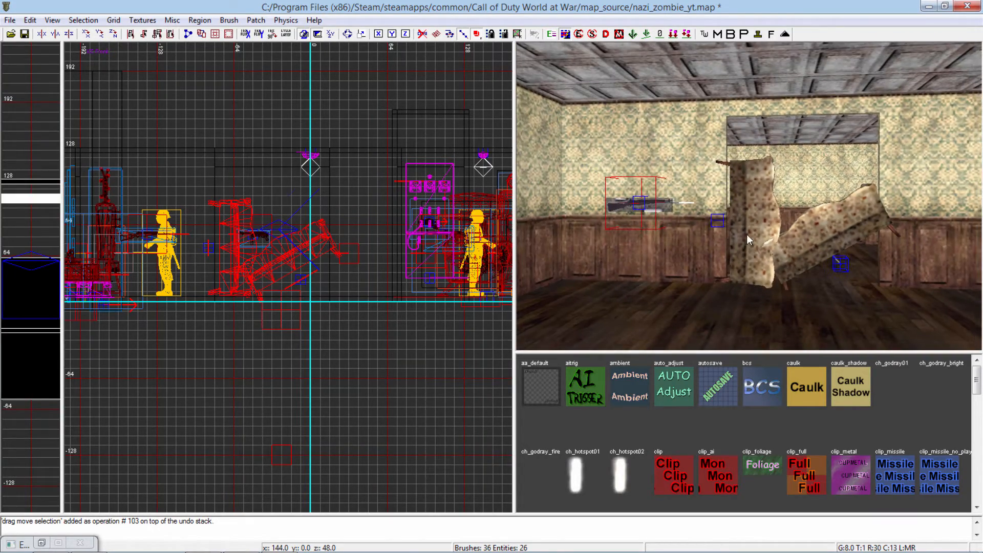
- Delete the upright couch copy from the doorway
{"action": "left_click", "coordinate": [748, 240], "text": "shift"}
{"action": "left_click_drag", "start_coordinate": [235, 272], "coordinate": [236, 273]}
{"action": "key", "text": "Escape"}
{"action": "left_click", "coordinate": [758, 206], "text": "shift"}
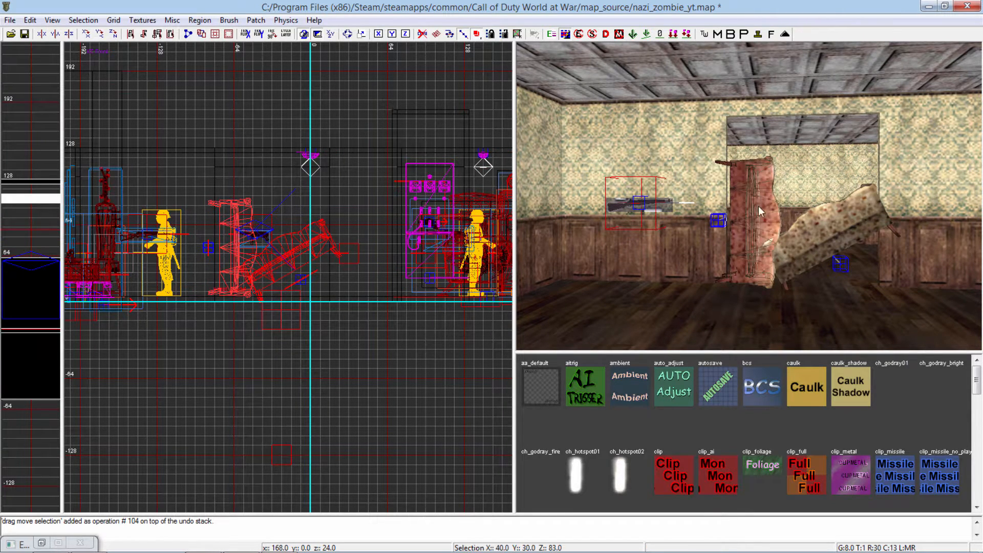
{"action": "key", "text": "Delete"}
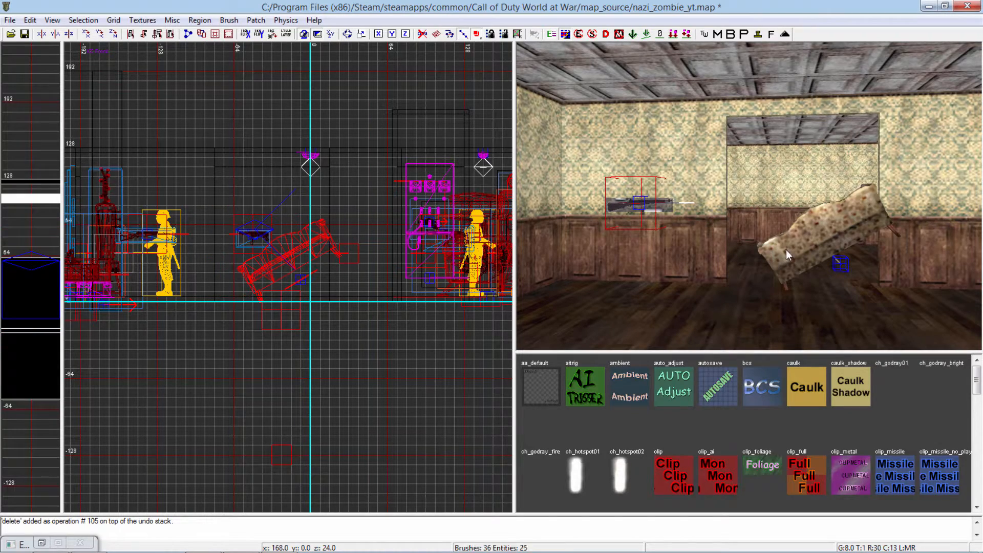
- Select the tilted couch in the doorway and open its entity properties
{"action": "left_click", "coordinate": [785, 250], "text": "shift"}
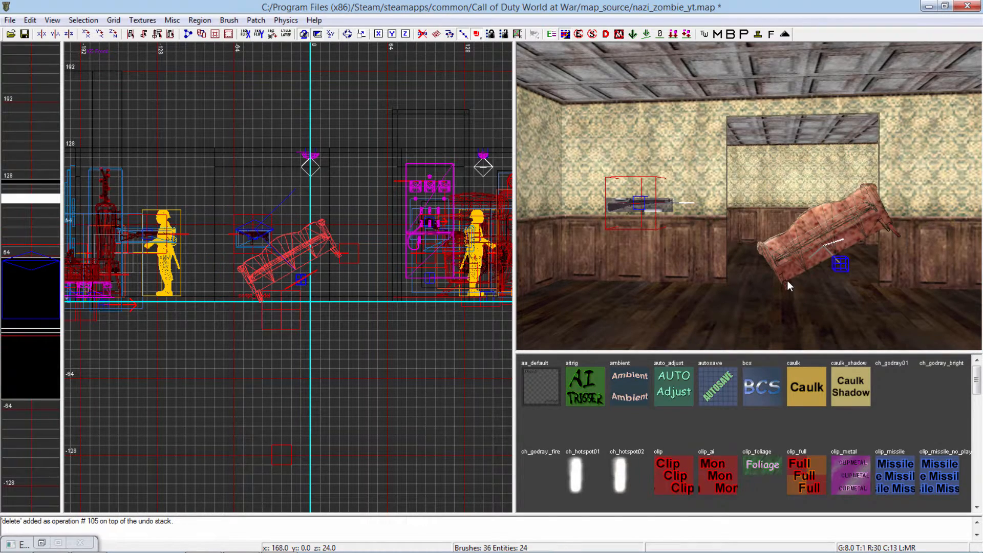
{"action": "right_click_drag", "start_coordinate": [788, 280], "coordinate": [788, 282]}
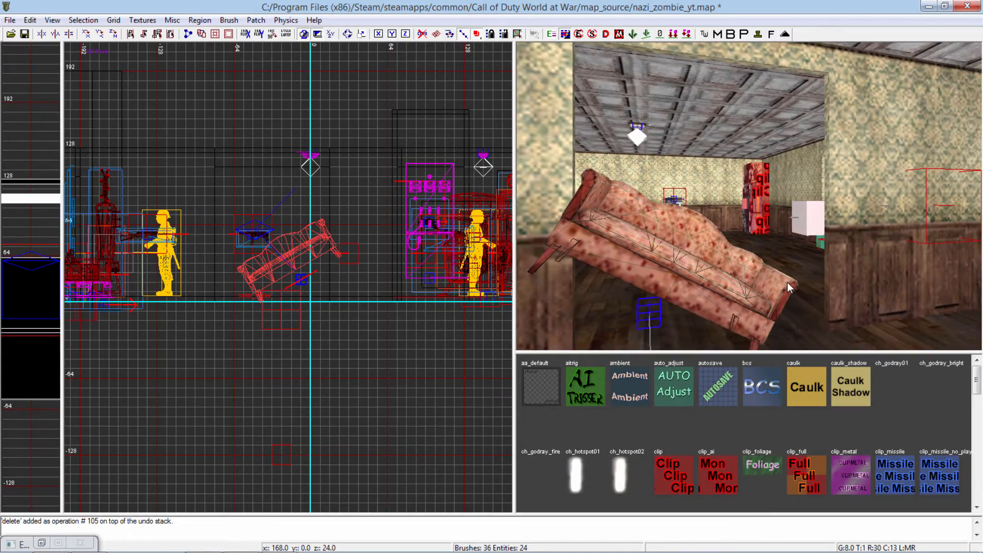
{"action": "key", "text": "n"}
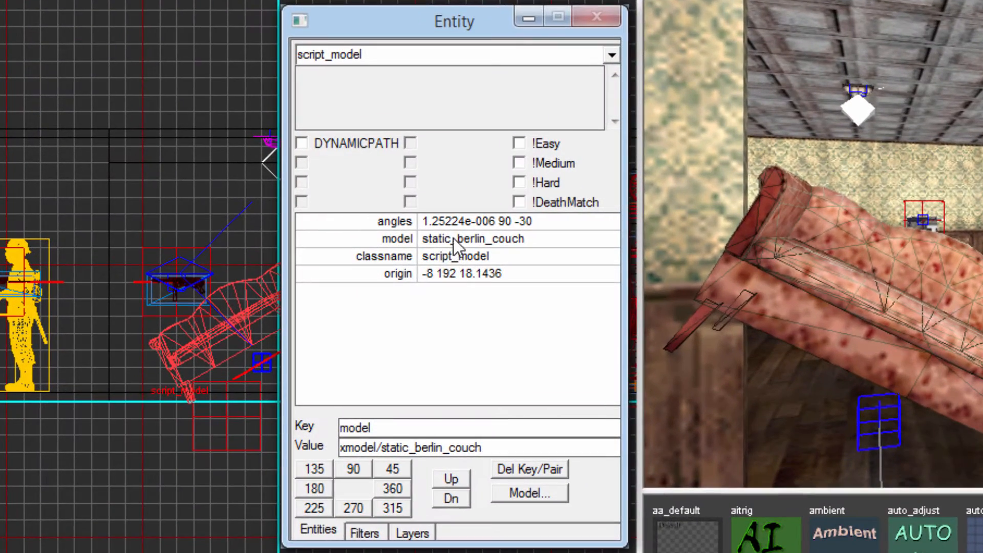
- Add the key targetname with the value debris_one to the couch entity
{"action": "double_click", "coordinate": [402, 425]}
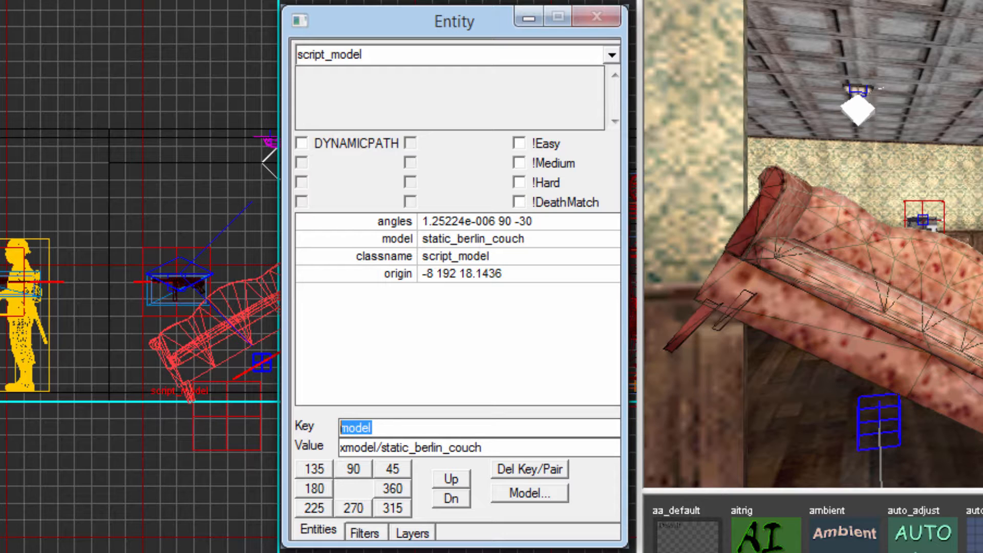
{"action": "left_click", "coordinate": [453, 431]}
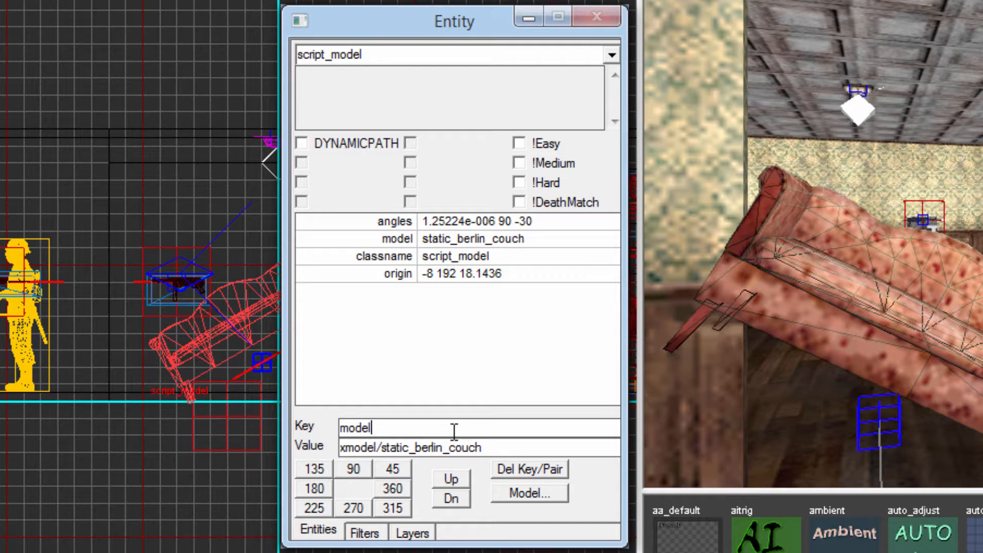
{"action": "double_click", "coordinate": [454, 432]}
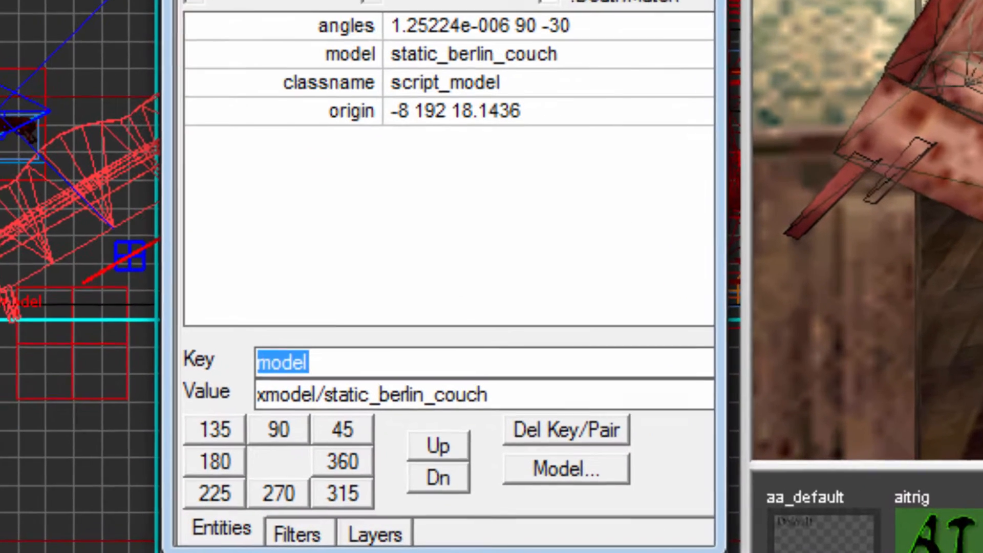
{"action": "key", "text": "BackSpace"}
{"action": "type", "text": "targetname"}
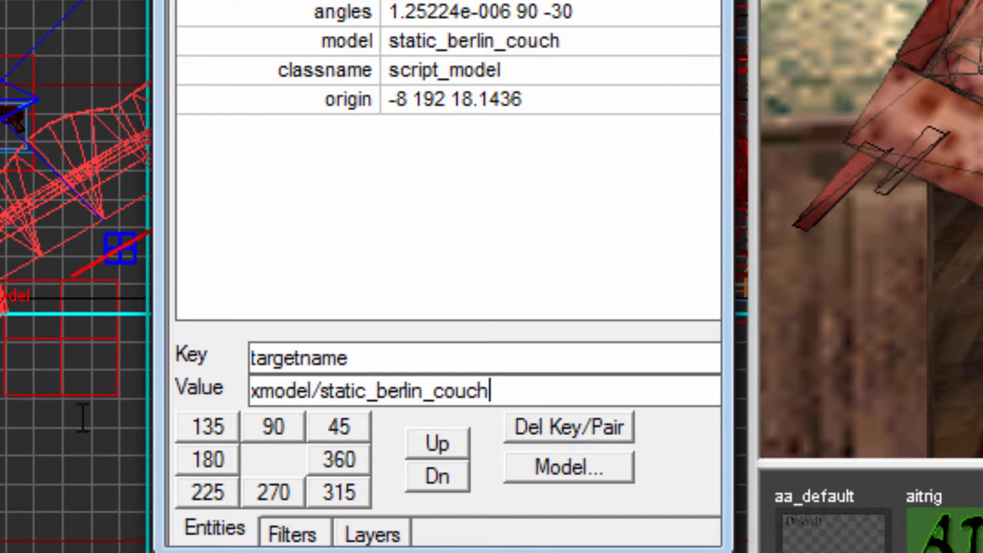
{"action": "key", "text": "Tab"}
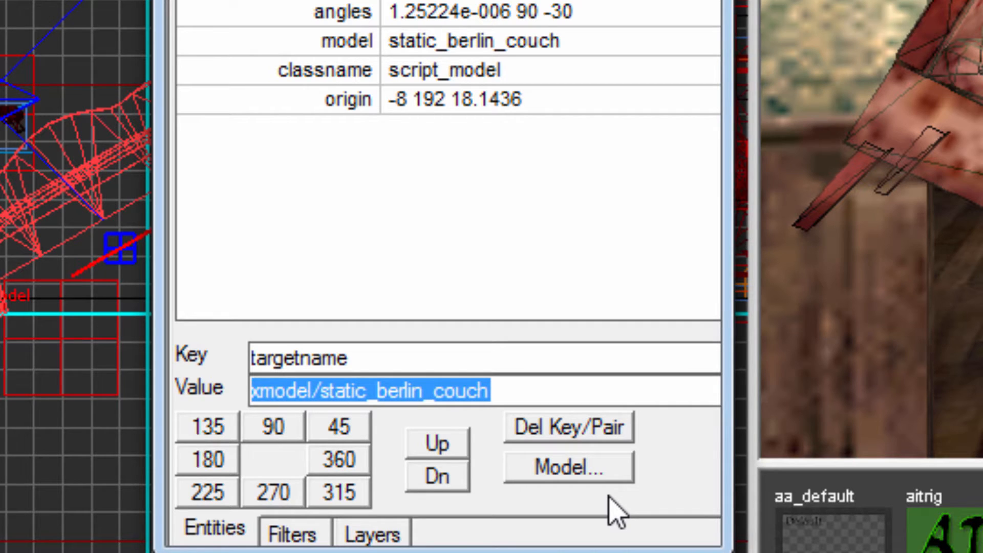
{"action": "type", "text": "debris_one"}
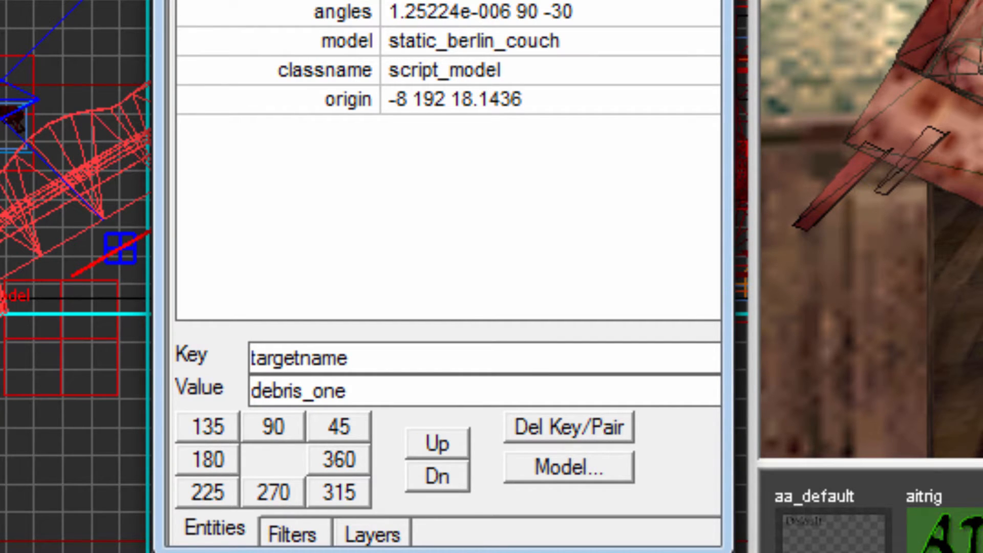
{"action": "left_click_drag", "start_coordinate": [351, 394], "coordinate": [307, 397]}
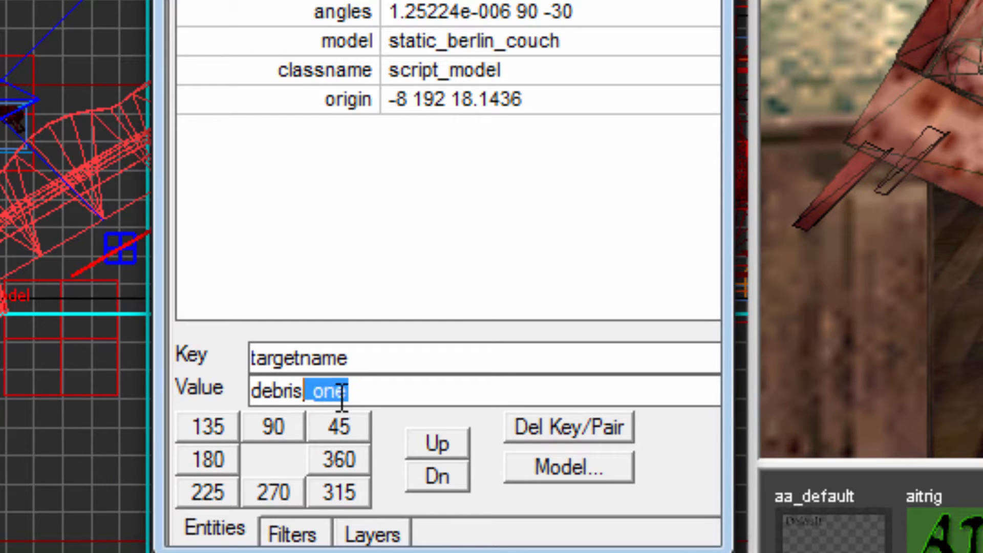
{"action": "left_click", "coordinate": [339, 399]}
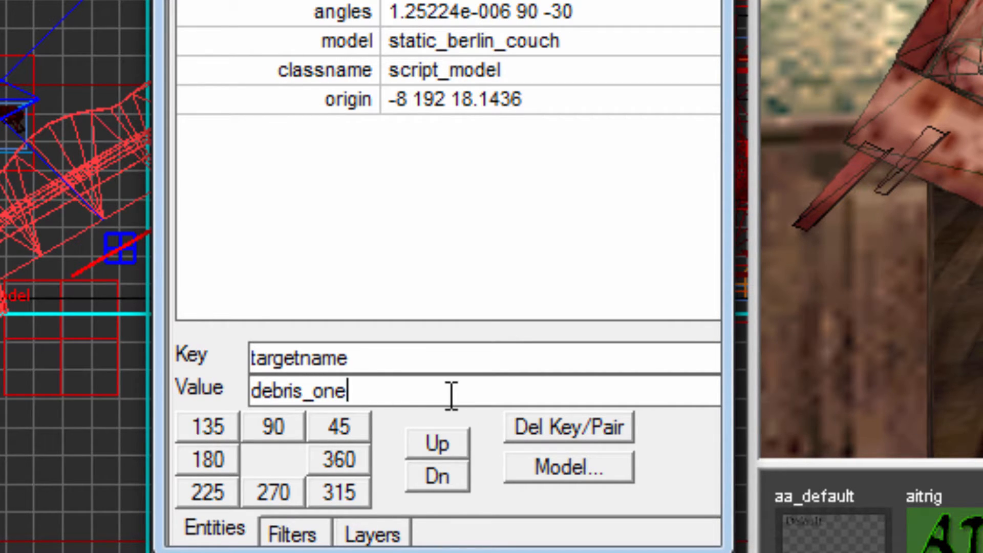
{"action": "type", "text": "_a"}
{"action": "key", "text": "BackSpace"}
{"action": "type", "text": "b"}
{"action": "key", "text": "BackSpace"}
{"action": "key", "text": "BackSpace"}
{"action": "key", "text": "Return"}
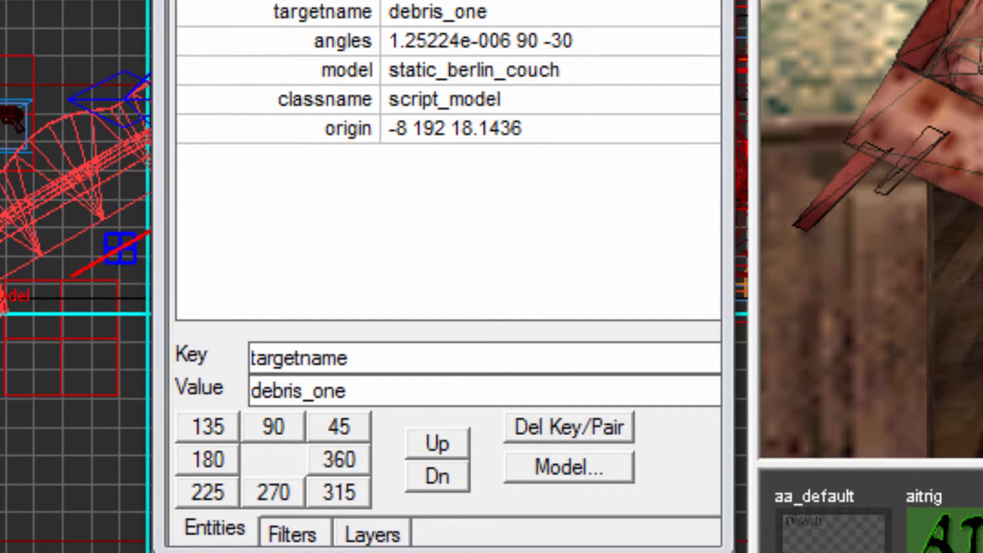
- Add the key spawnflags with the value 1 to the couch entity
{"action": "left_click_drag", "start_coordinate": [386, 365], "coordinate": [88, 318]}
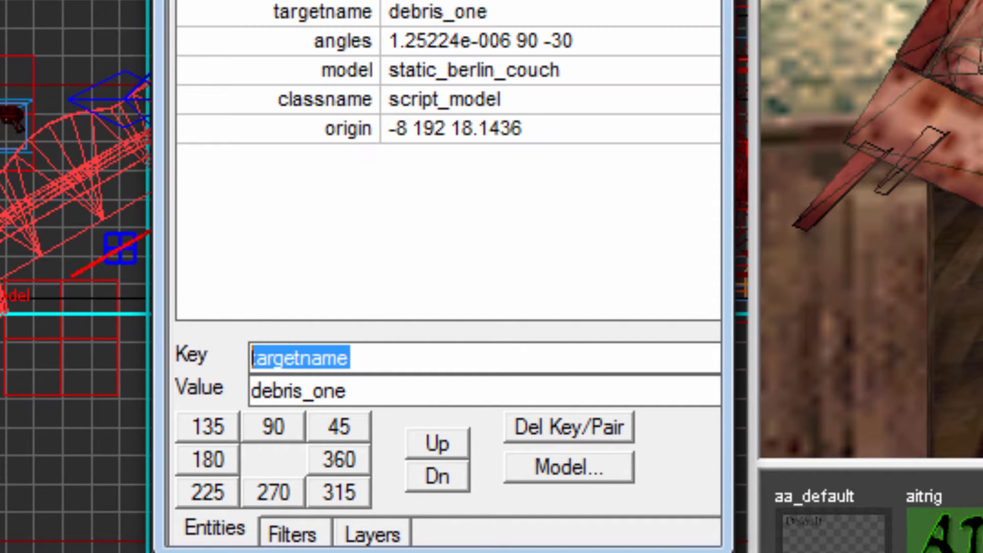
{"action": "type", "text": "spawnflags"}
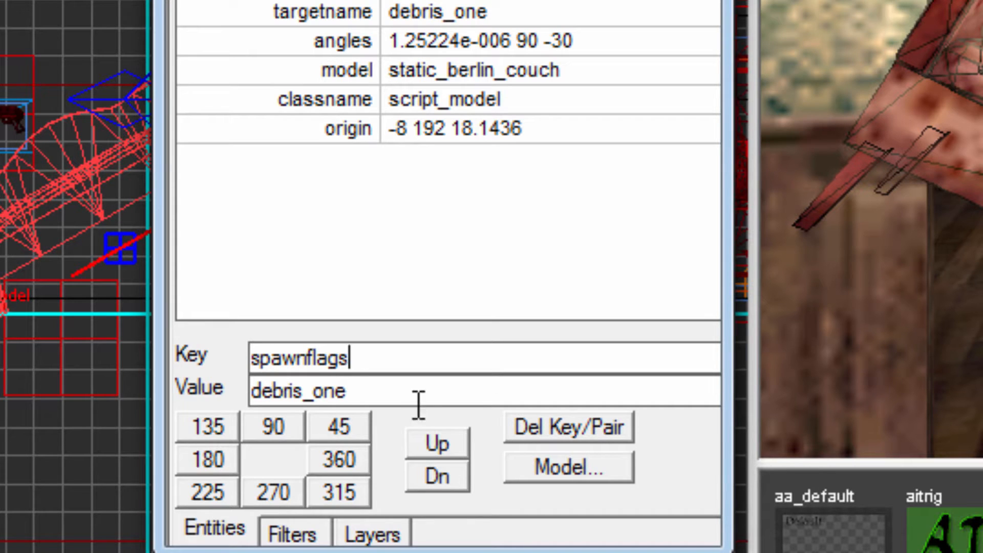
{"action": "key", "text": "Tab"}
{"action": "type", "text": "1"}
{"action": "key", "text": "Return"}
- Add the key script_linkTo with the value debris_one_link to the couch entity
{"action": "left_click_drag", "start_coordinate": [435, 350], "coordinate": [225, 352]}
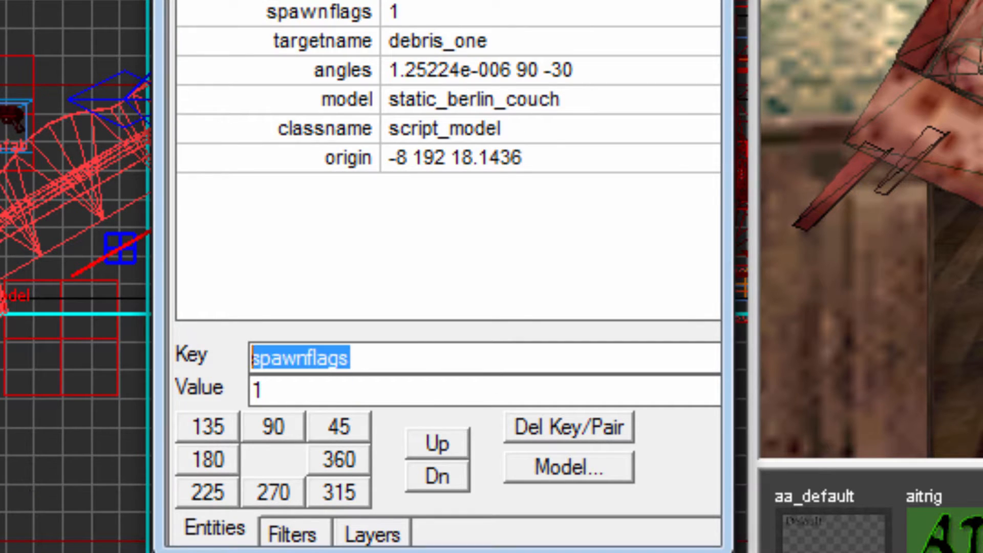
{"action": "key", "text": "BackSpace"}
{"action": "type", "text": "script_"}
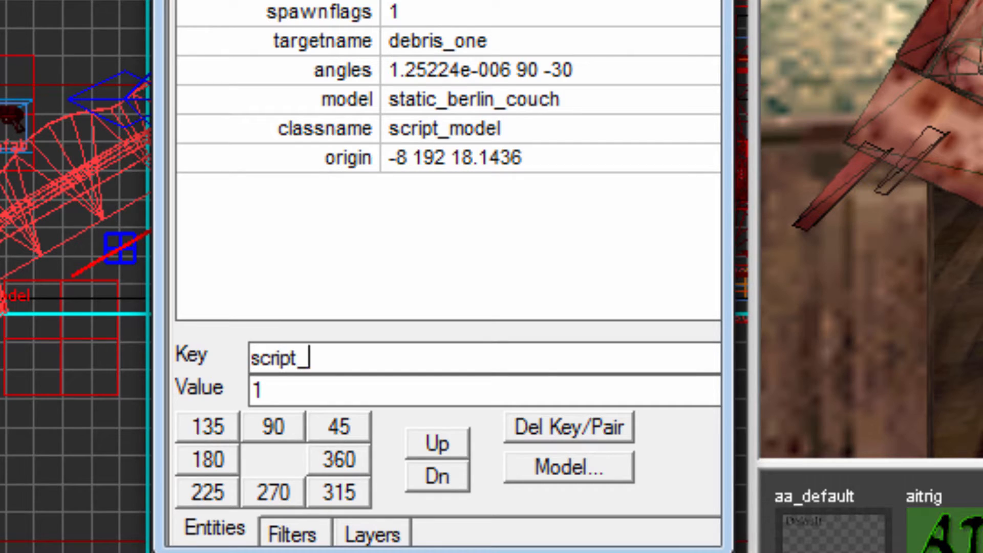
{"action": "type", "text": "linkTo"}
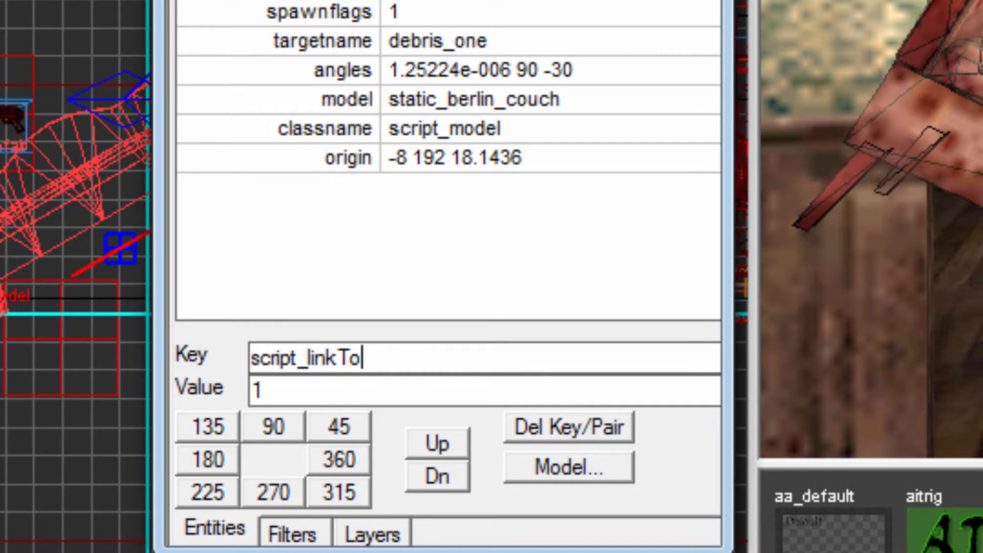
{"action": "left_click_drag", "start_coordinate": [446, 383], "coordinate": [248, 389]}
{"action": "key", "text": "BackSpace"}
{"action": "type", "text": "debris_one_"}
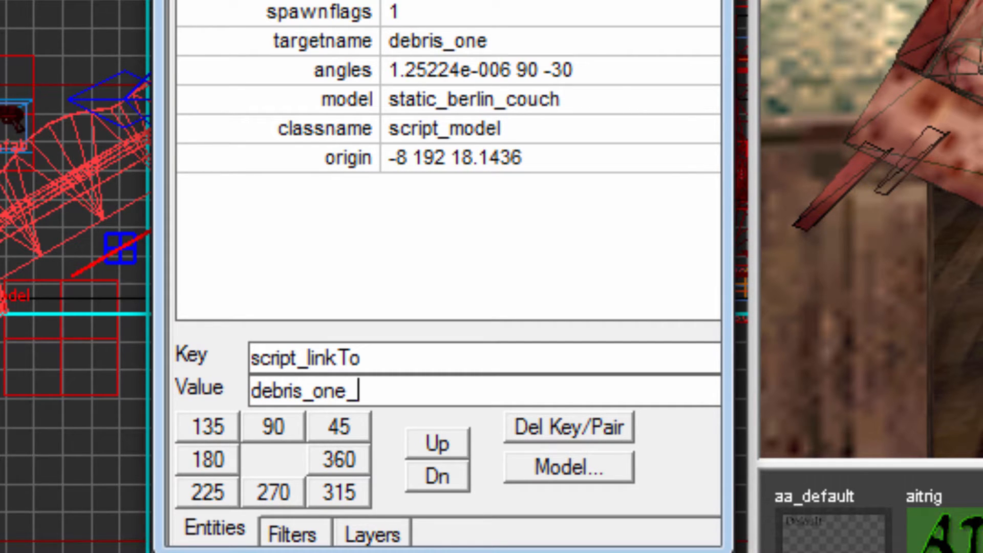
{"action": "type", "text": "link"}
{"action": "key", "text": "Return"}
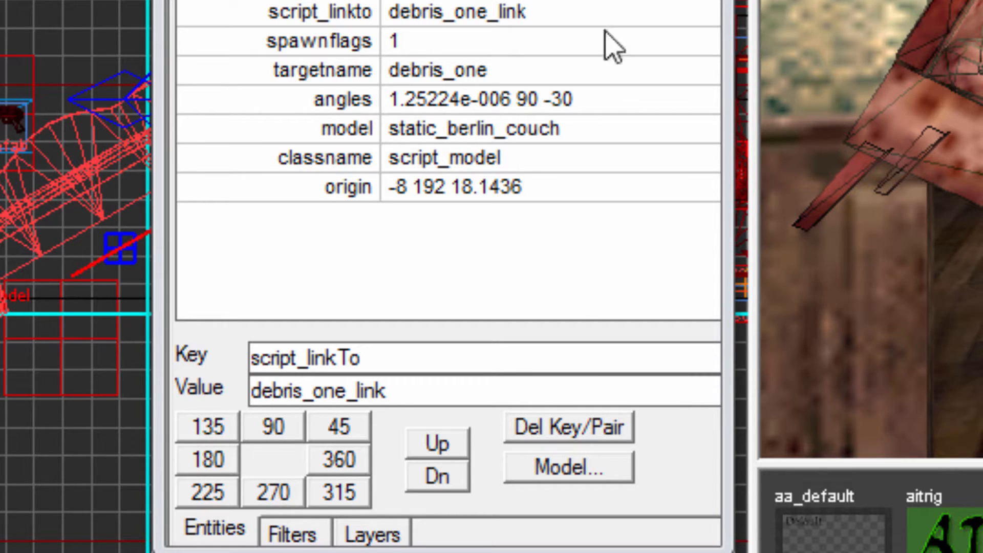
- Add the key script_noteworthy with the value jiggle to the couch entity
{"action": "double_click", "coordinate": [456, 369]}
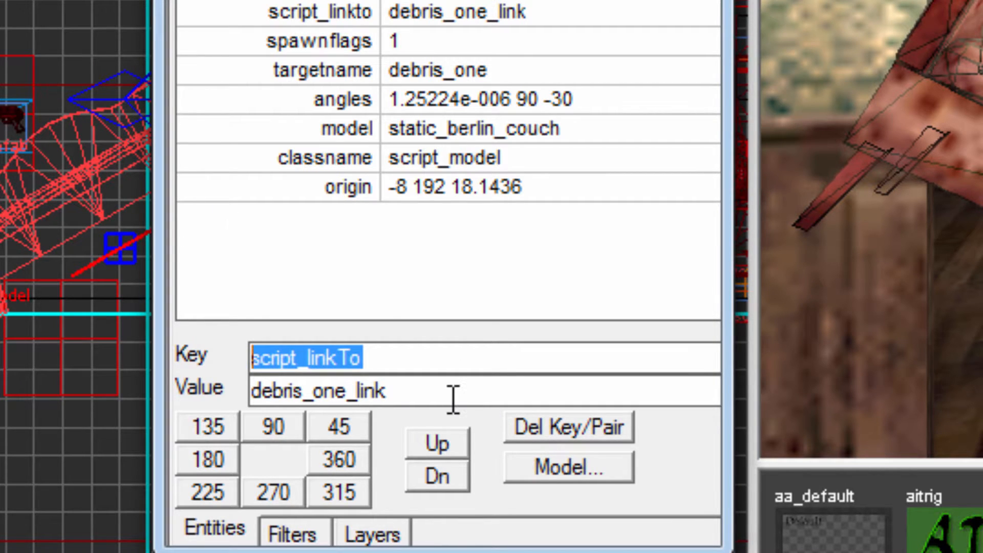
{"action": "key", "text": "BackSpace"}
{"action": "type", "text": "scri"}
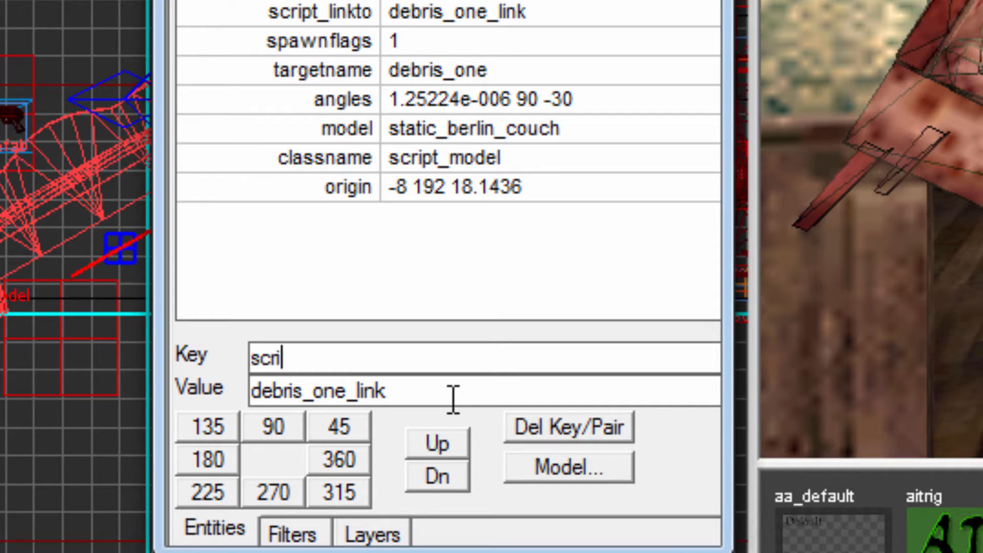
{"action": "type", "text": "pt_noteworthy"}
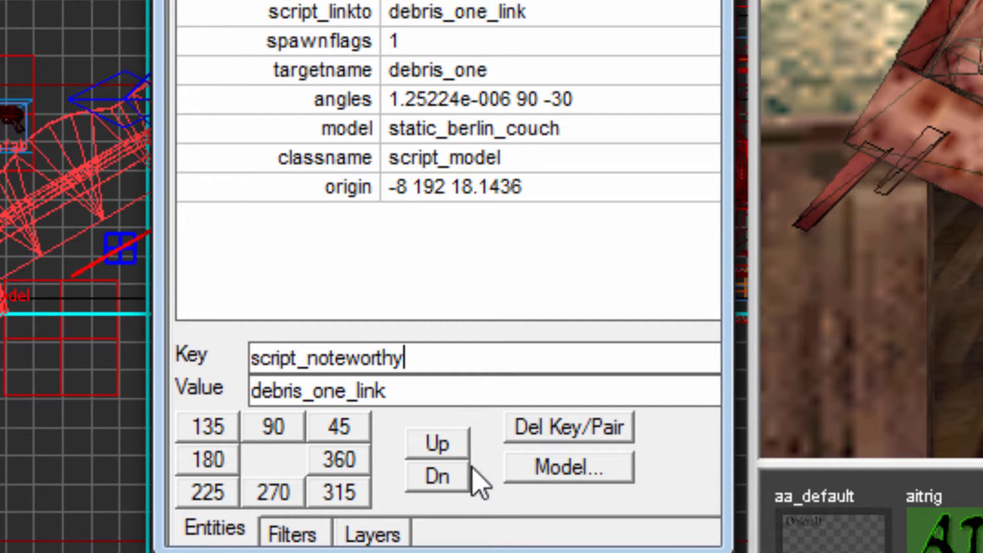
{"action": "double_click", "coordinate": [345, 392]}
{"action": "type", "text": "jiggl"}
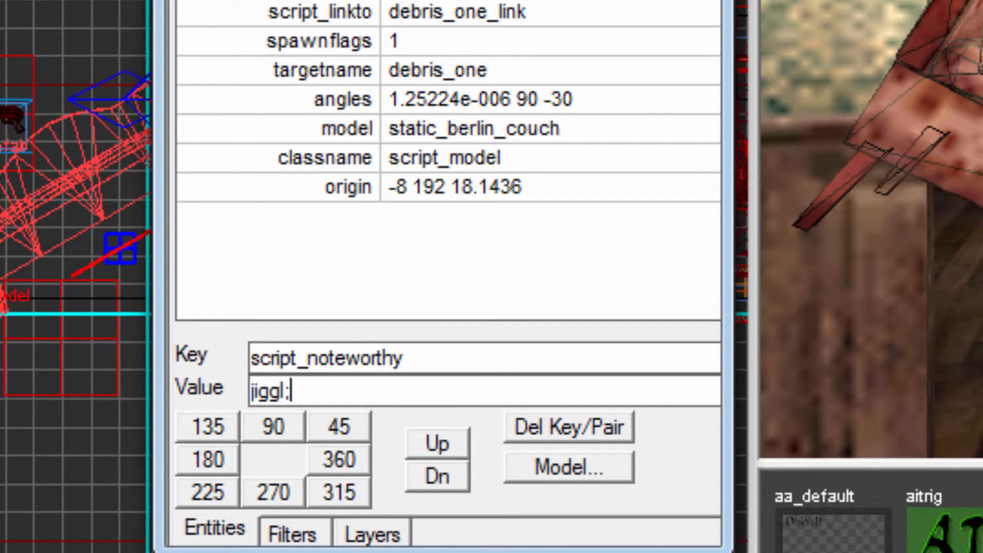
{"action": "type", "text": ";e"}
{"action": "key", "text": "BackSpace"}
{"action": "key", "text": "BackSpace"}
{"action": "type", "text": "e"}
{"action": "key", "text": "Return"}
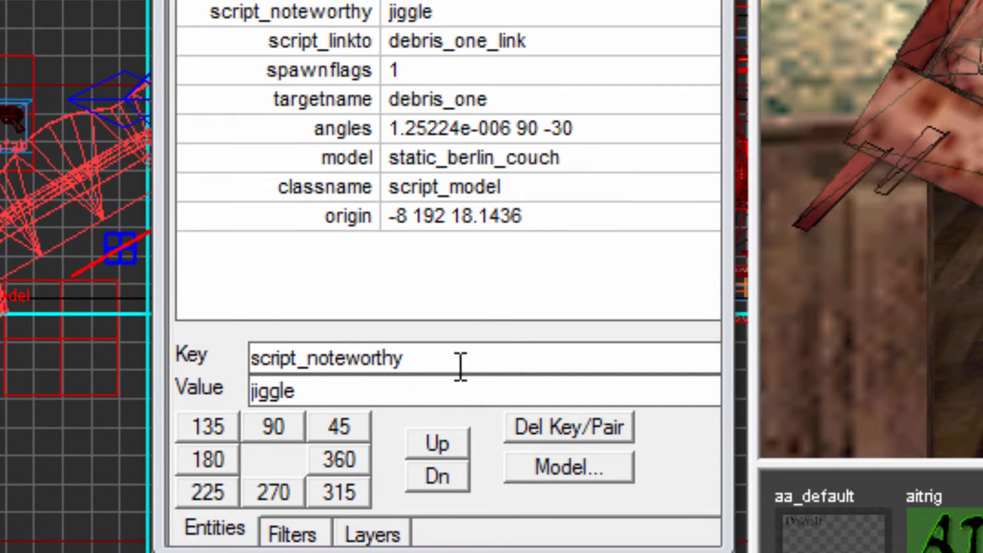
- Add the key script_fxid with the value large_ceiling_dust to the couch entity
{"action": "left_click_drag", "start_coordinate": [459, 365], "coordinate": [249, 361]}
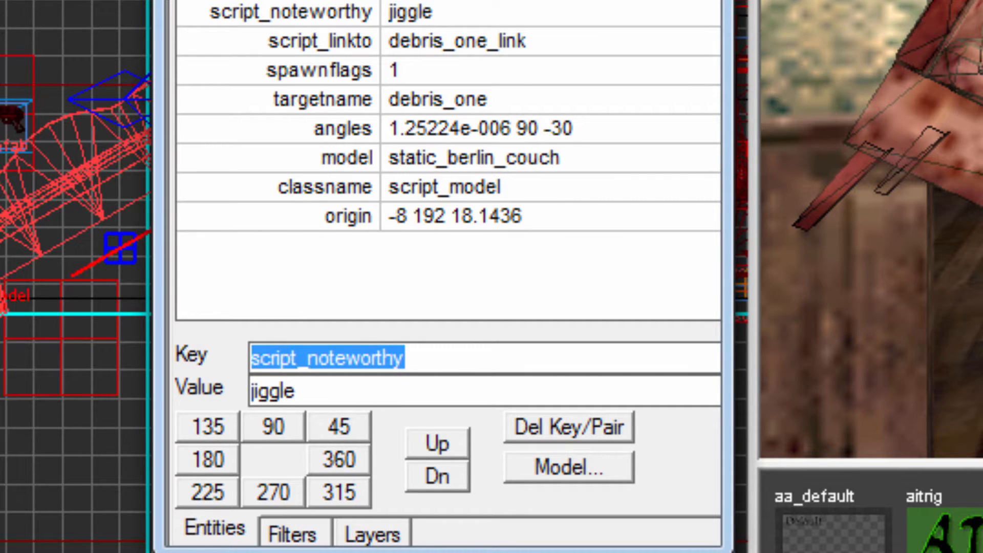
{"action": "type", "text": "script"}
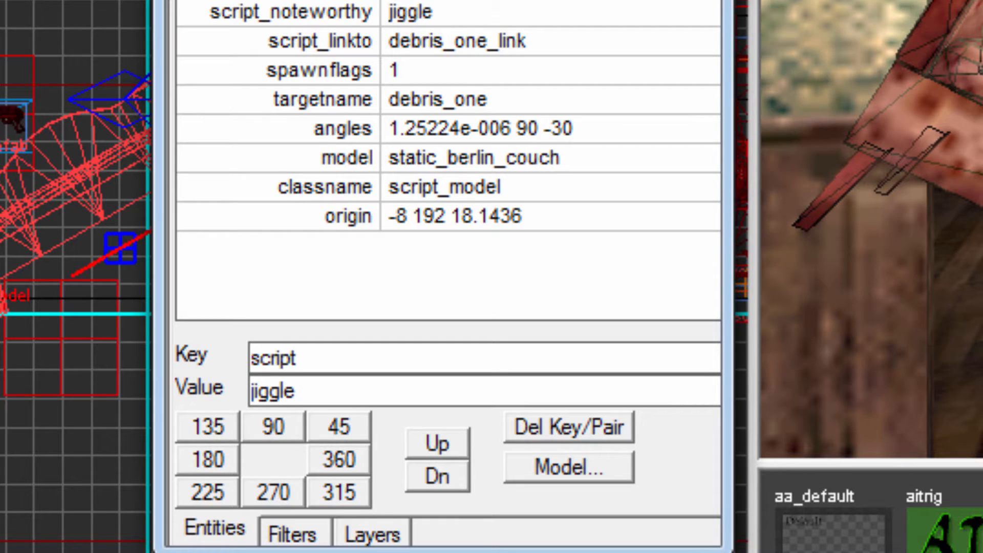
{"action": "type", "text": "_fxid"}
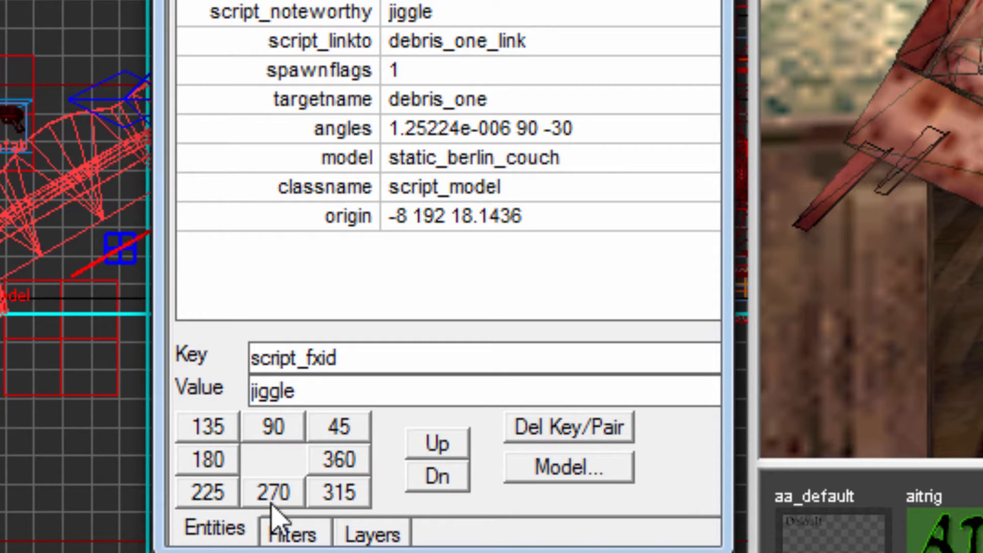
{"action": "key", "text": "Tab"}
{"action": "type", "text": "large_c"}
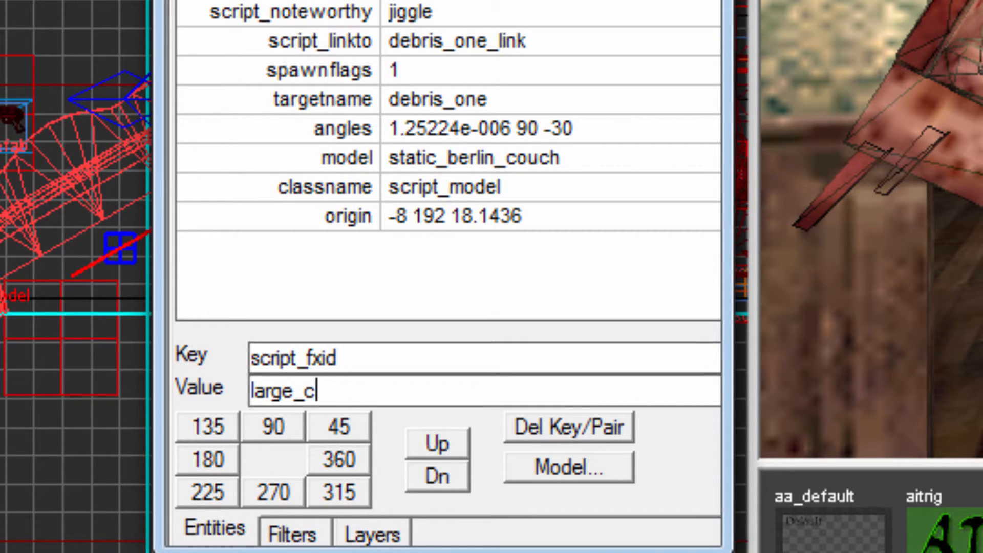
{"action": "type", "text": "eiling_dust"}
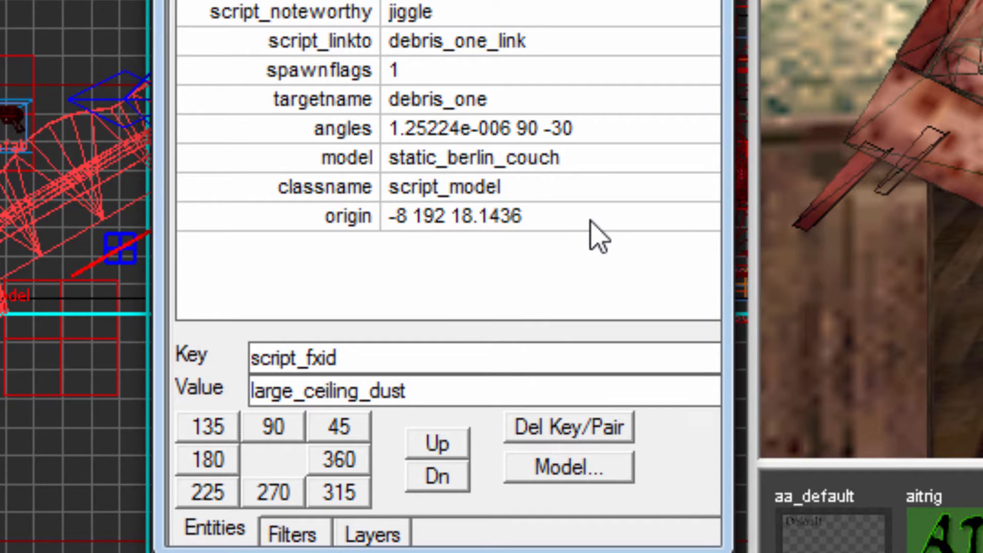
{"action": "key", "text": "Return"}
- Add the key script_firefx with the value poltergeist to the couch entity, and deselect the couch
{"action": "left_click_drag", "start_coordinate": [371, 391], "coordinate": [252, 392]}
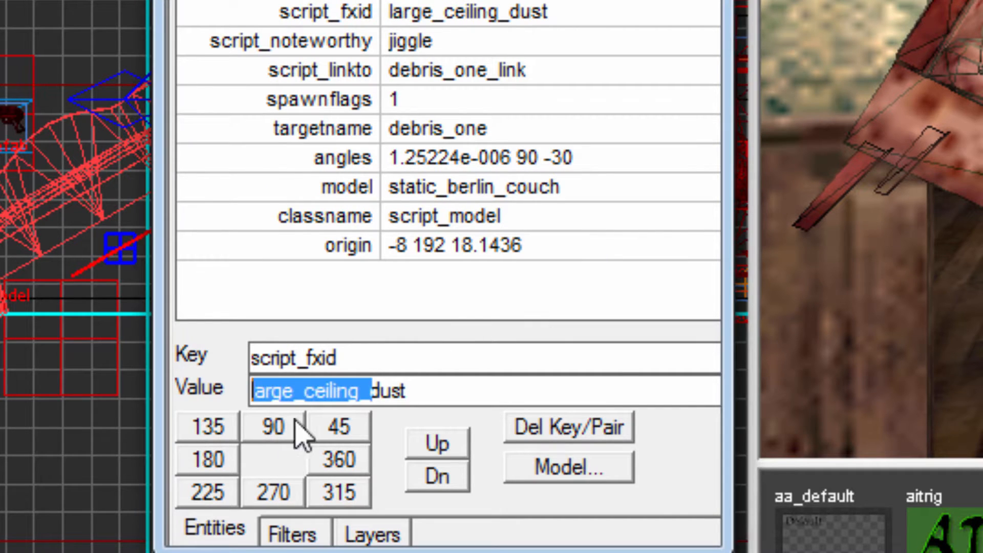
{"action": "key", "text": "shift+Tab"}
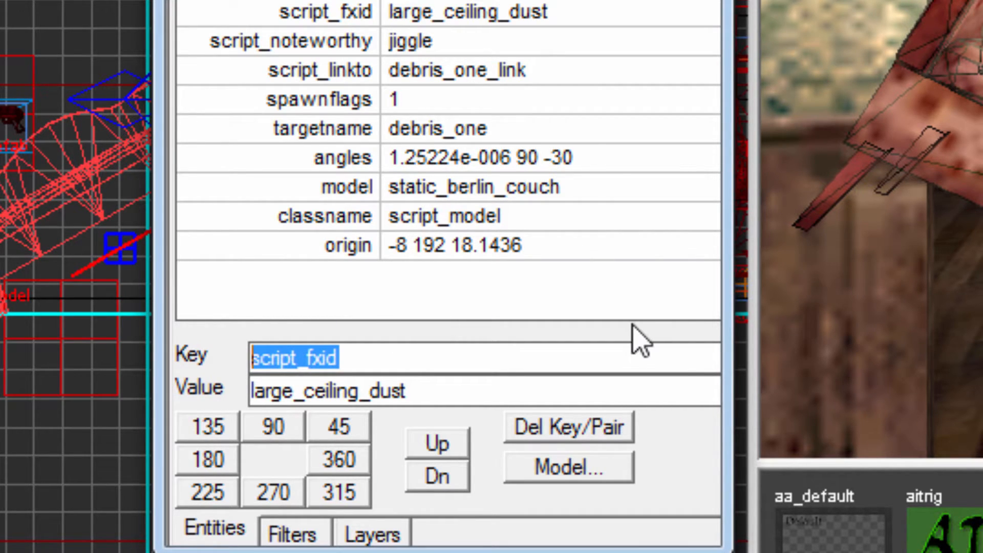
{"action": "type", "text": "script_firefx"}
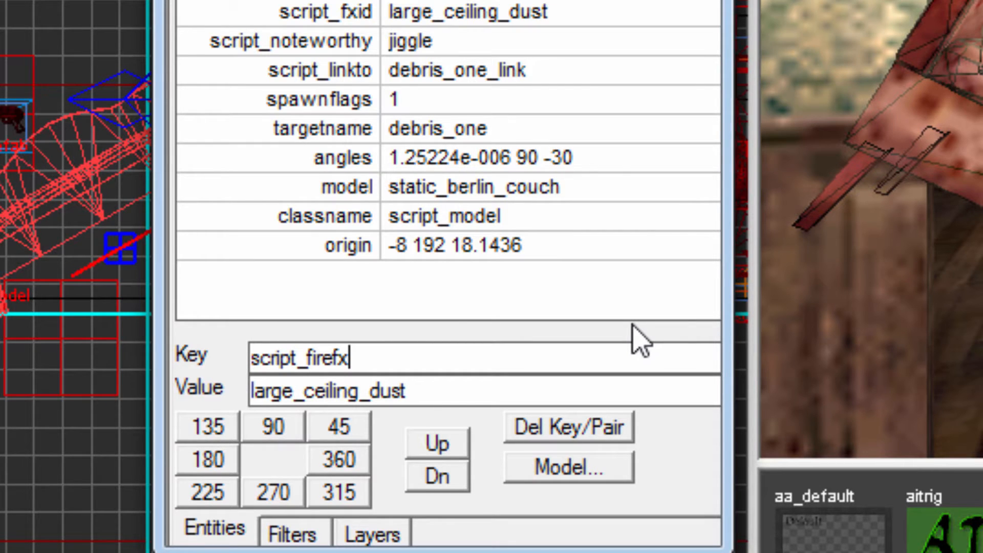
{"action": "double_click", "coordinate": [493, 402]}
{"action": "type", "text": "po"}
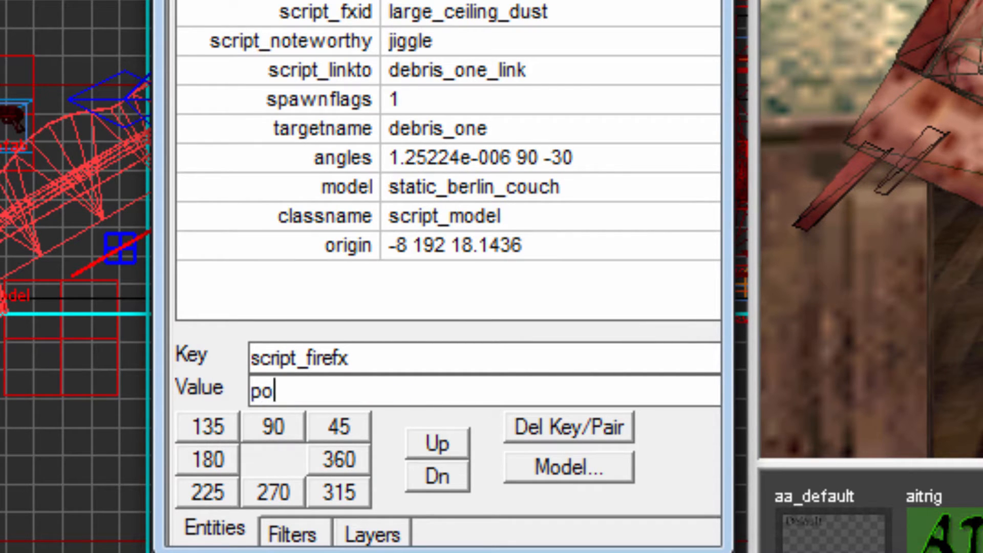
{"action": "type", "text": "ltergeist"}
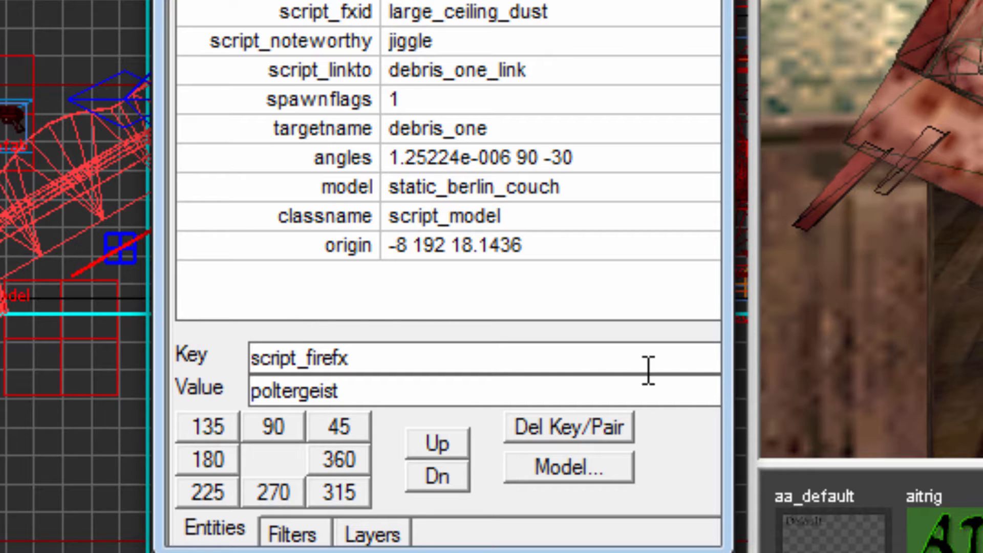
{"action": "key", "text": "Return"}
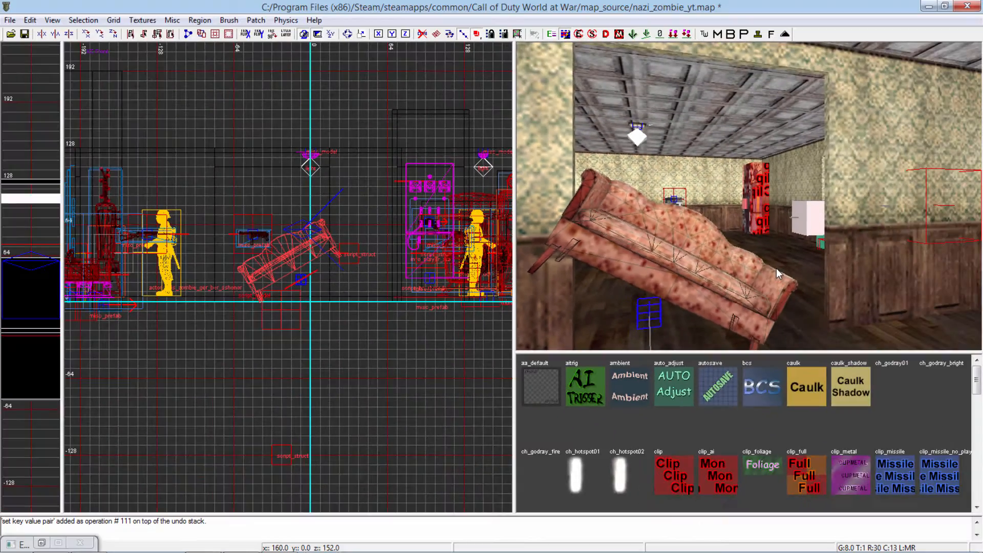
{"action": "key", "text": "Escape"}
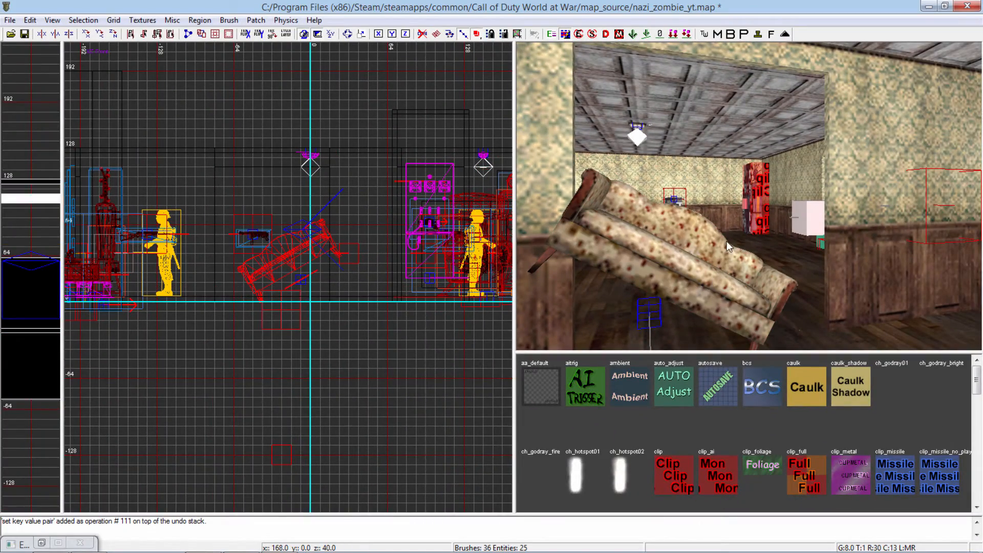
- Clone the tilted couch and move the copy sideways along the doorway in the top view
{"action": "key", "text": "ctrl+Tab"}
{"action": "right_click_drag", "start_coordinate": [279, 405], "coordinate": [283, 325]}
{"action": "scroll", "coordinate": [280, 419], "scroll_direction": "down", "scroll_amount": 2}
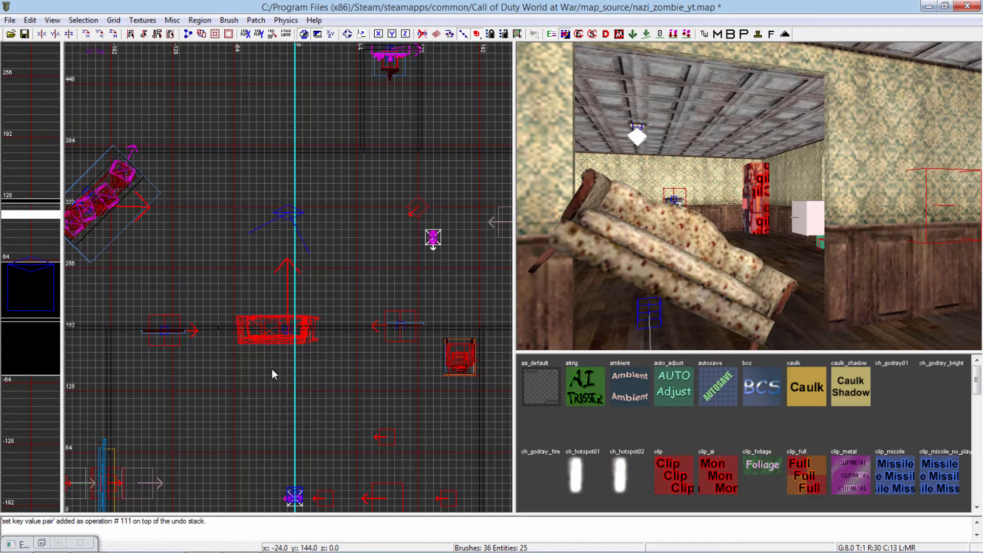
{"action": "left_click", "coordinate": [698, 256], "text": "shift"}
{"action": "key", "text": "space"}
{"action": "left_click_drag", "start_coordinate": [281, 336], "coordinate": [250, 328]}
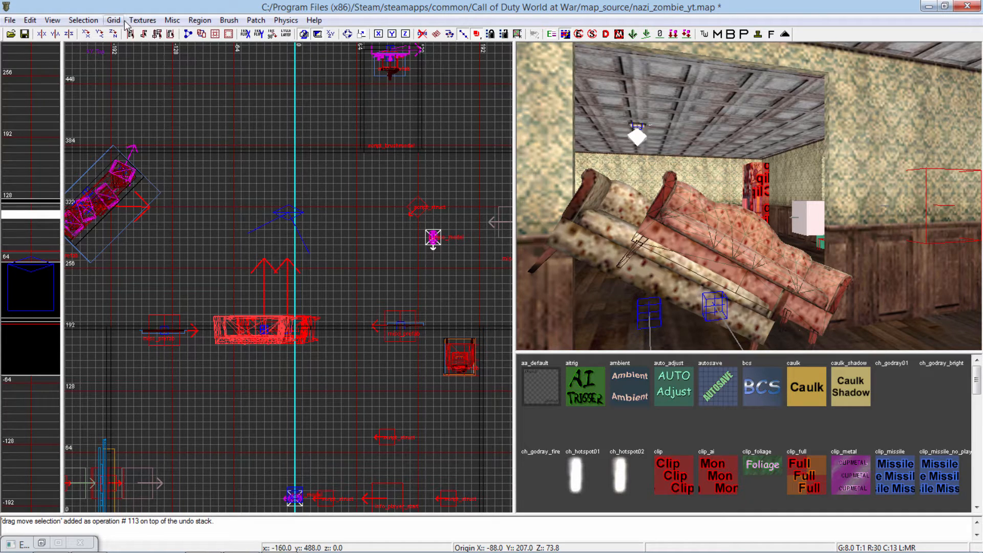
- Rotate the cloned couch about the Y axis in repeated 15-degree increments until it stands upright
{"action": "left_click", "coordinate": [84, 21]}
{"action": "mouse_move", "coordinate": [231, 97]}
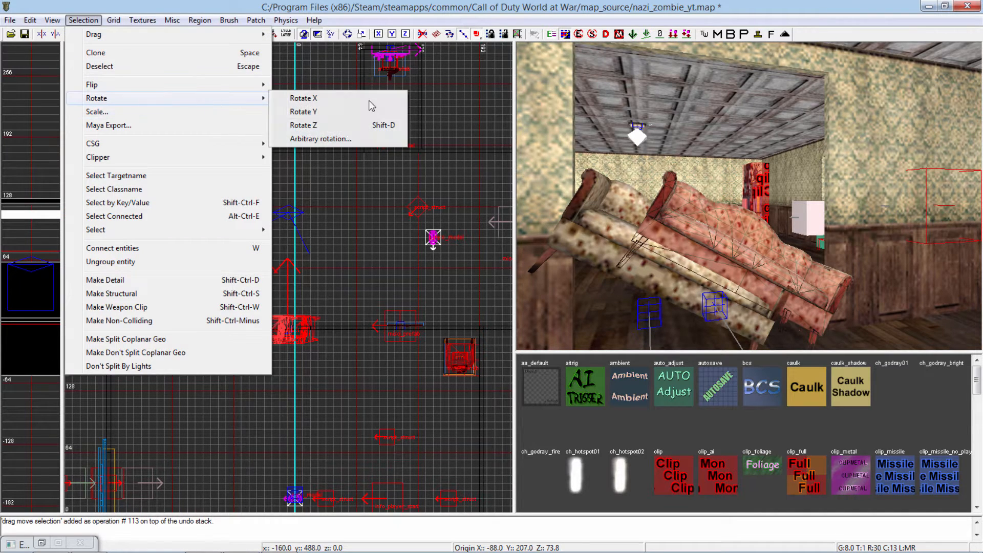
{"action": "left_click", "coordinate": [334, 139]}
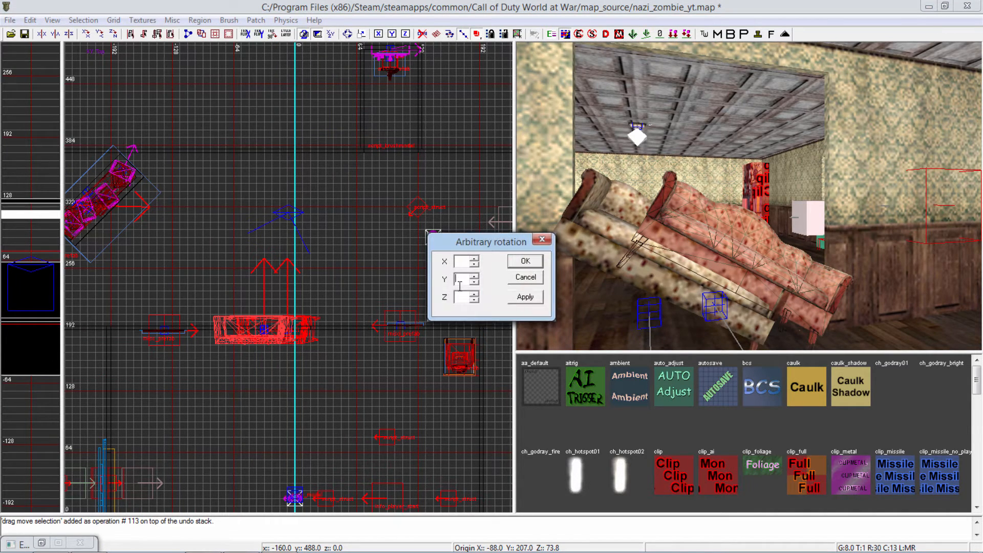
{"action": "type", "text": "15"}
{"action": "left_click", "coordinate": [531, 301]}
{"action": "left_click", "coordinate": [531, 301]}
{"action": "left_click", "coordinate": [532, 301]}
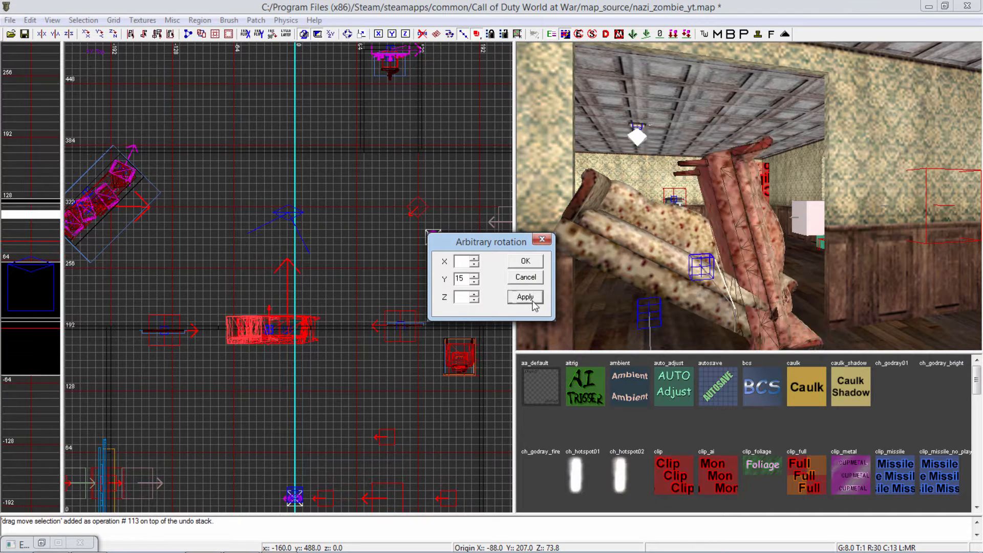
{"action": "left_click", "coordinate": [531, 300]}
{"action": "left_click", "coordinate": [542, 239]}
- Move the upright couch beside the tilted one at the doorway's edge and deselect it
{"action": "mouse_move", "coordinate": [299, 325]}
{"action": "left_mouse_down"}
{"action": "mouse_move", "coordinate": [326, 328]}
{"action": "mouse_move", "coordinate": [282, 332]}
{"action": "left_mouse_up"}
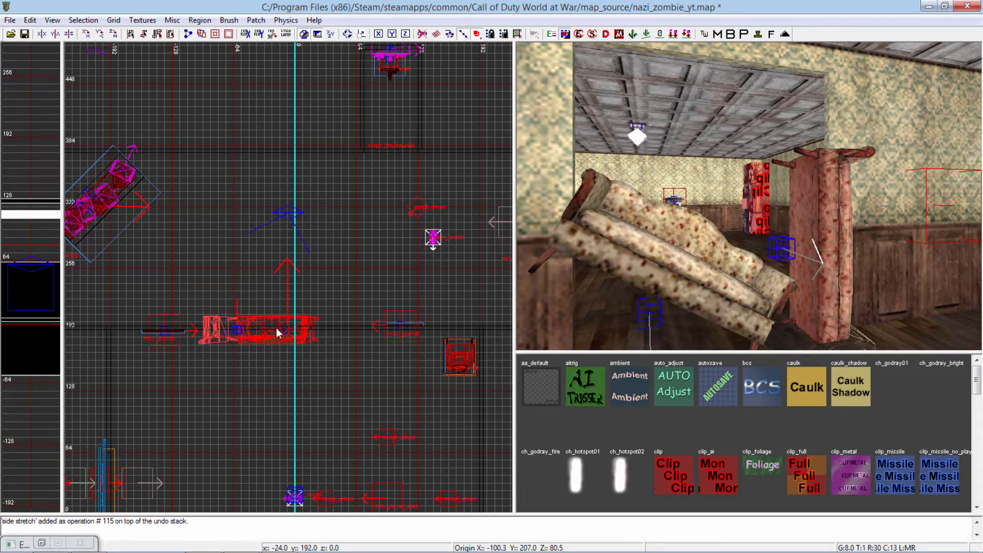
{"action": "left_click_drag", "start_coordinate": [275, 328], "coordinate": [279, 329]}
{"action": "key", "text": "Escape"}
{"action": "right_click_drag", "start_coordinate": [719, 328], "coordinate": [756, 315]}
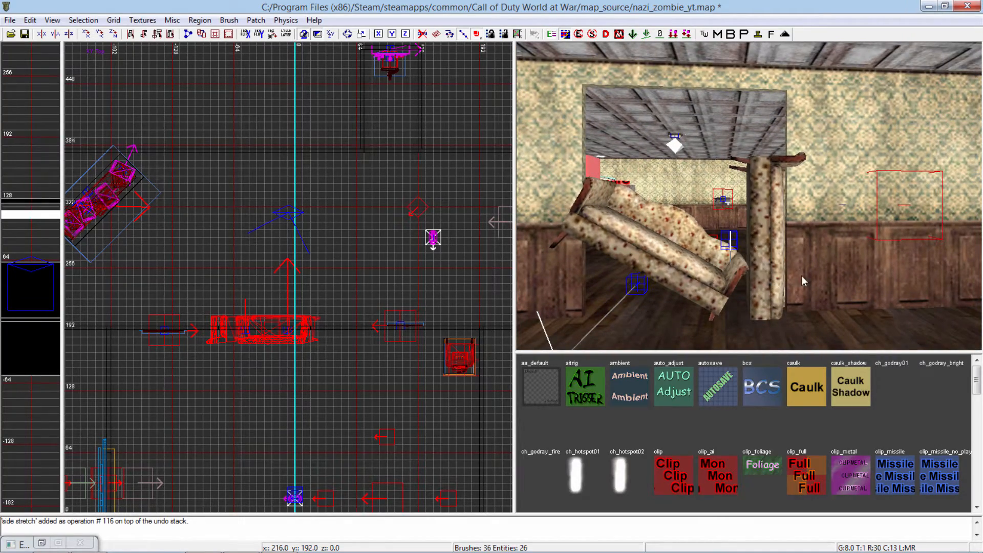
{"action": "scroll", "coordinate": [307, 341], "scroll_direction": "down", "scroll_amount": 2}
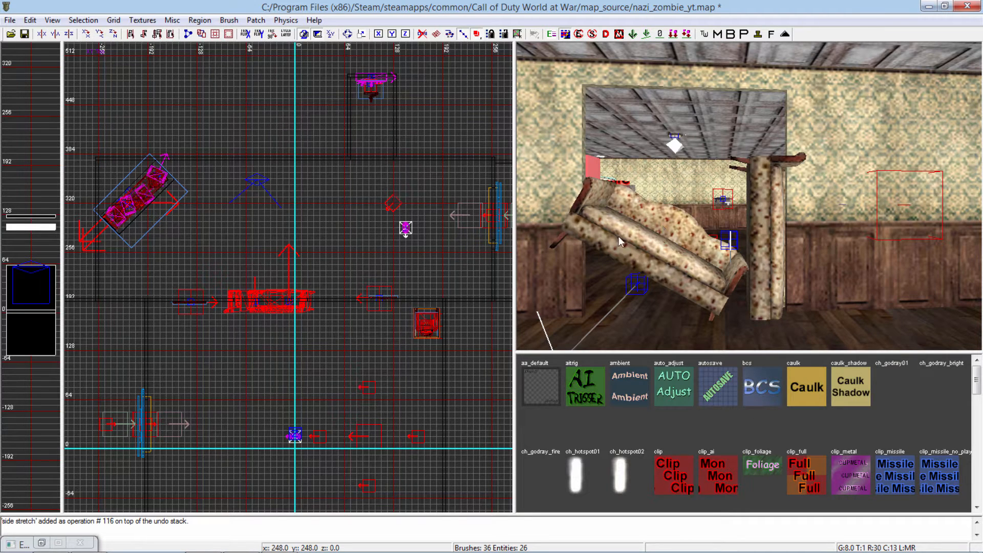
{"action": "left_click", "coordinate": [658, 263], "text": "shift"}
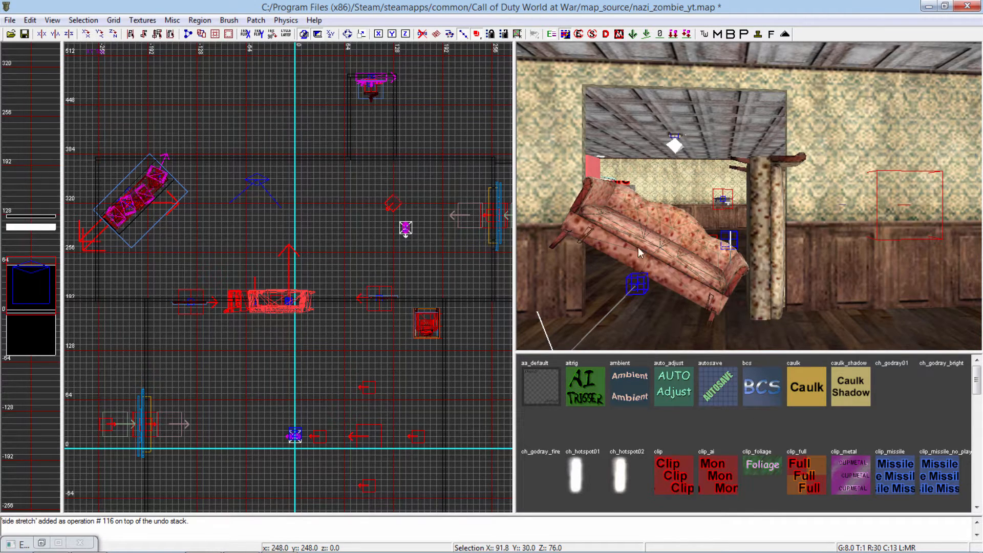
{"action": "left_click", "coordinate": [672, 248], "text": "shift"}
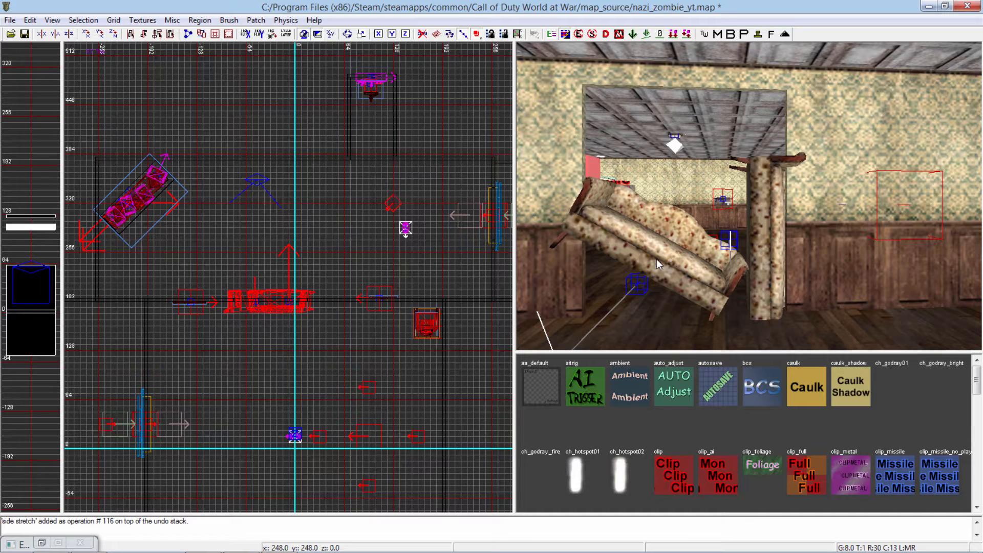
- Create a 16 × 16 × 72 brush in front of the couches and make it a script_brushmodel
{"action": "scroll", "coordinate": [205, 348], "scroll_direction": "up", "scroll_amount": 2}
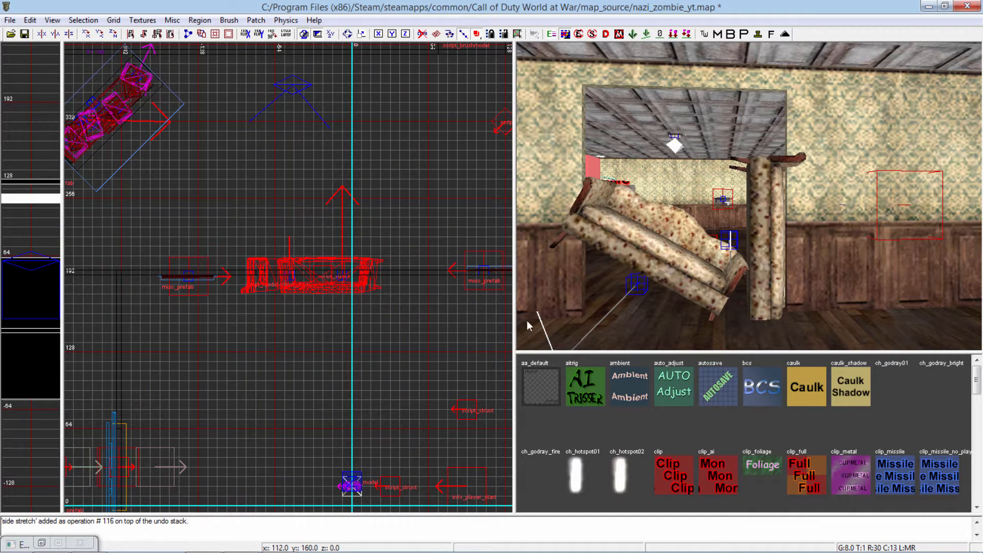
{"action": "right_click", "coordinate": [285, 325]}
{"action": "mouse_move", "coordinate": [328, 395]}
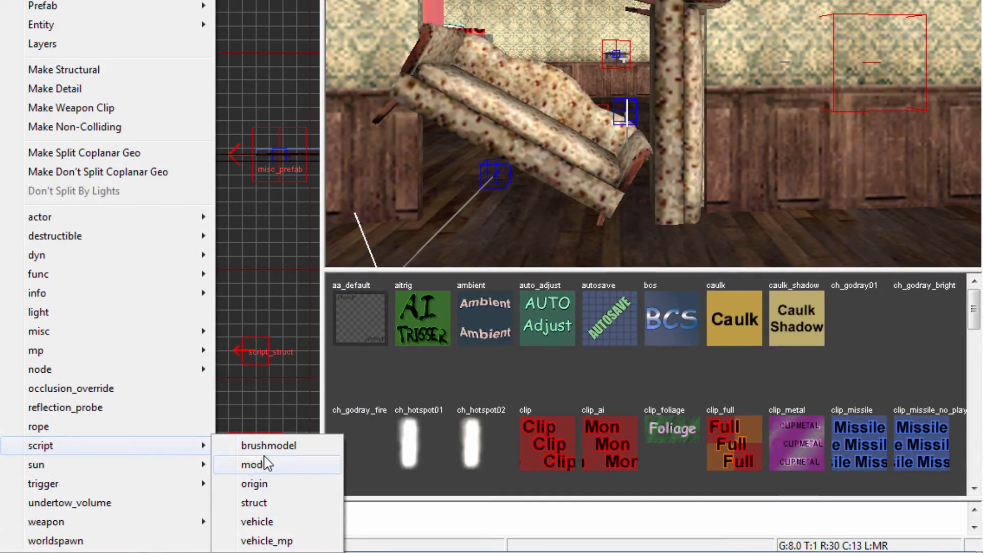
{"action": "left_click", "coordinate": [259, 464]}
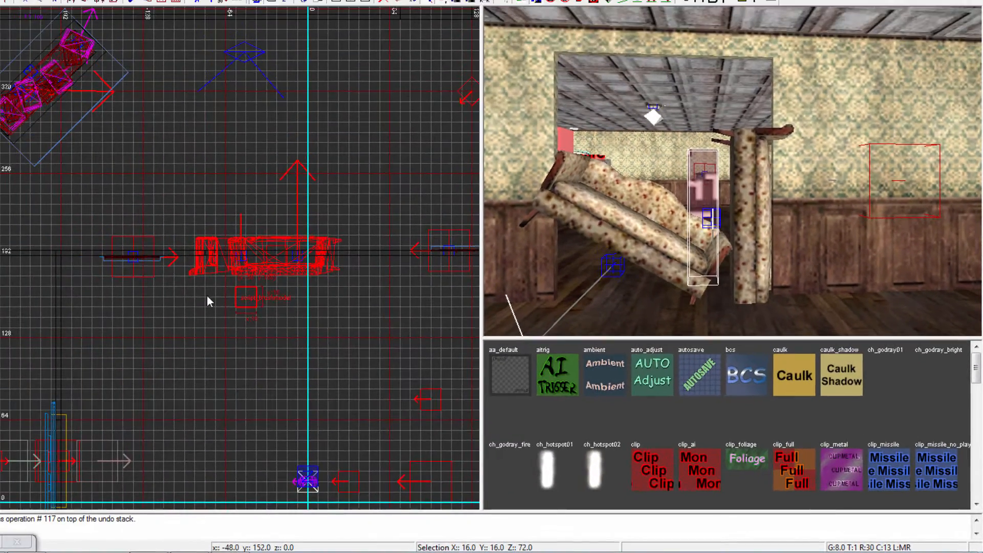
- Stretch the brush across the doorway so it spans both couches, and apply the clip texture to it
{"action": "left_click_drag", "start_coordinate": [207, 302], "coordinate": [186, 276]}
{"action": "left_click_drag", "start_coordinate": [307, 275], "coordinate": [369, 275]}
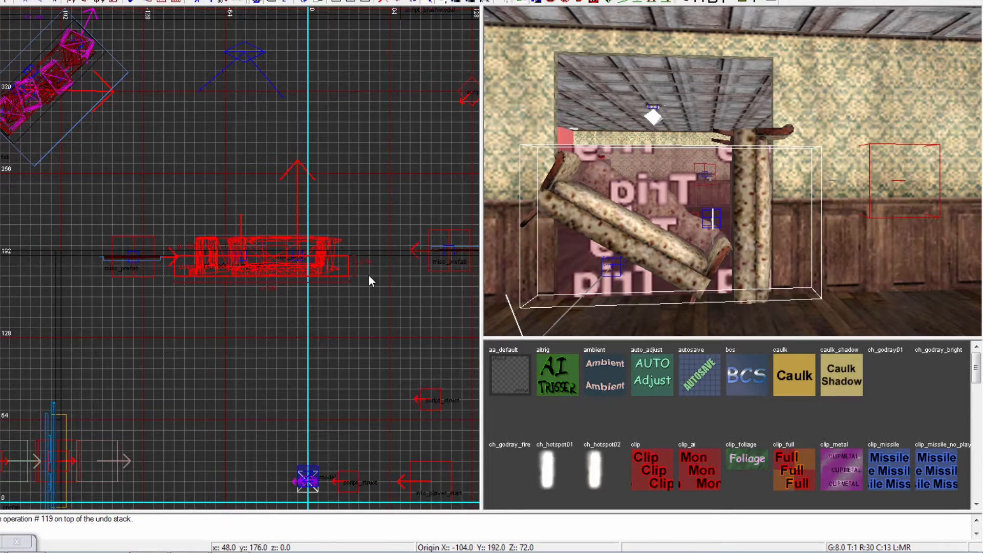
{"action": "left_click_drag", "start_coordinate": [292, 288], "coordinate": [291, 291]}
{"action": "scroll", "coordinate": [290, 291], "scroll_direction": "down", "scroll_amount": 2}
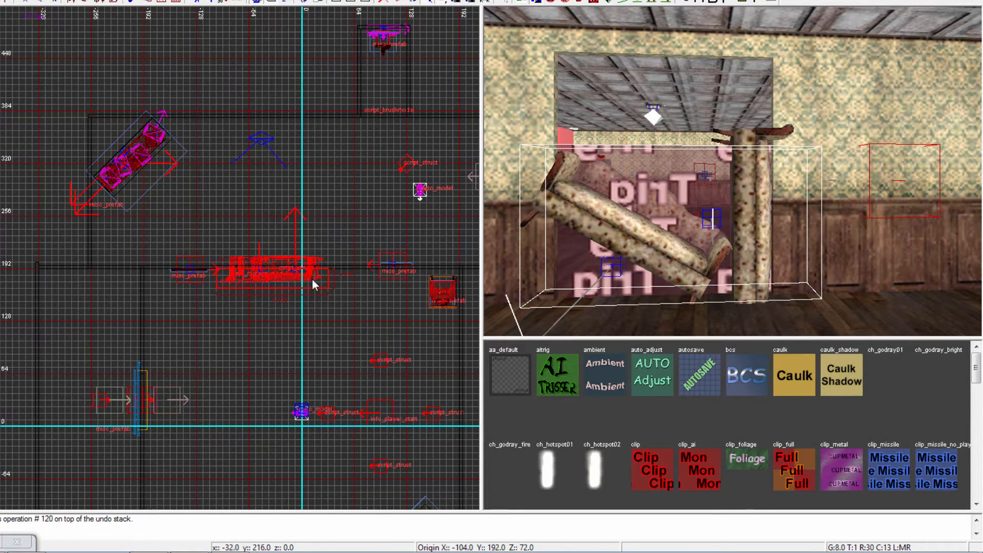
{"action": "scroll", "coordinate": [268, 348], "scroll_direction": "up", "scroll_amount": 1}
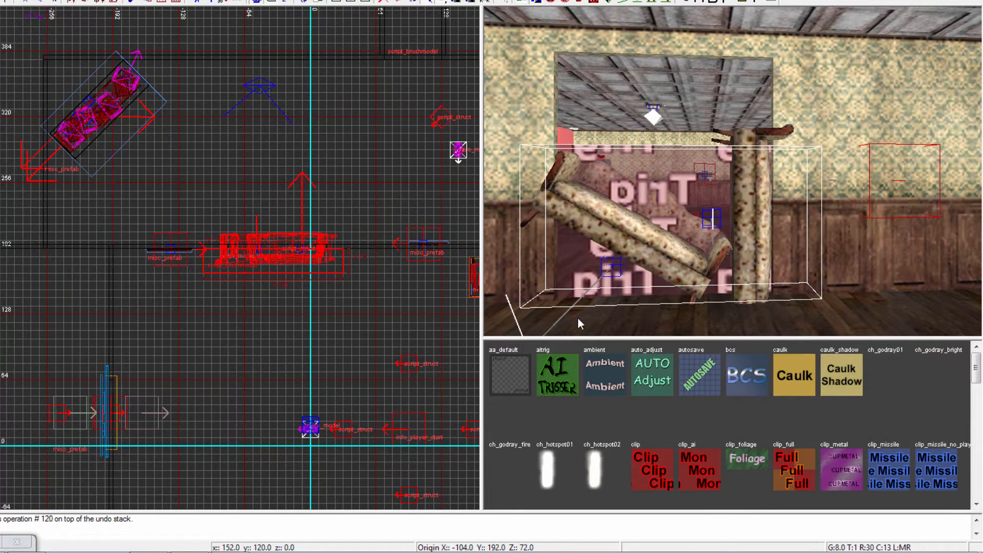
{"action": "scroll", "coordinate": [246, 291], "scroll_direction": "up", "scroll_amount": 1}
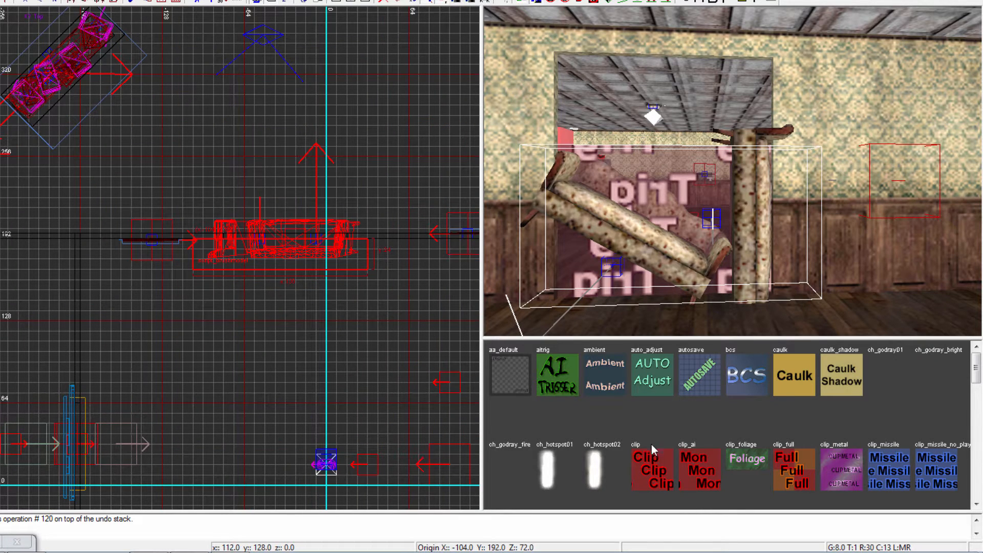
{"action": "left_click", "coordinate": [653, 468]}
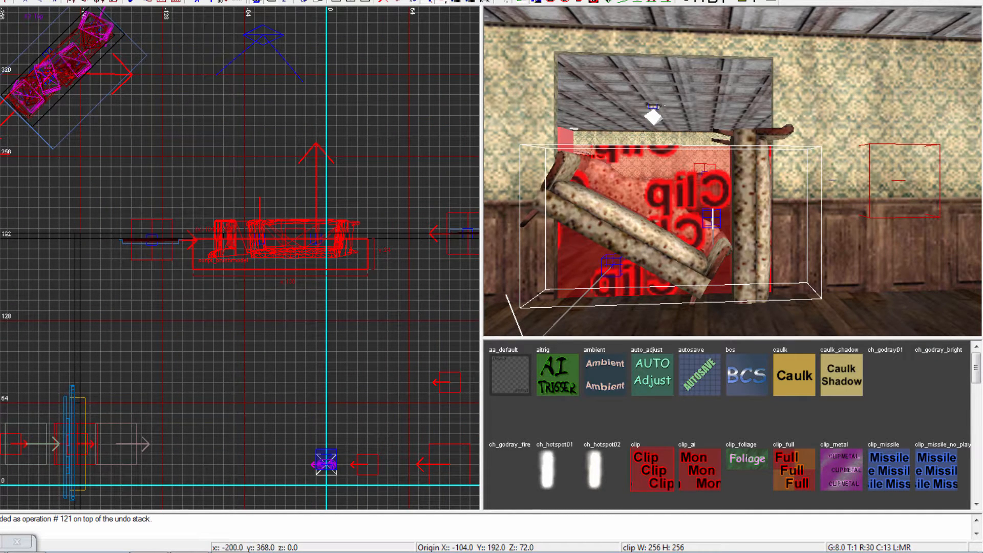
- Reapply the clip texture from the tools textures to the brush across the doorway and deselect it
{"action": "left_click", "coordinate": [77, 0]}
{"action": "mouse_move", "coordinate": [159, 185]}
{"action": "left_click", "coordinate": [251, 109]}
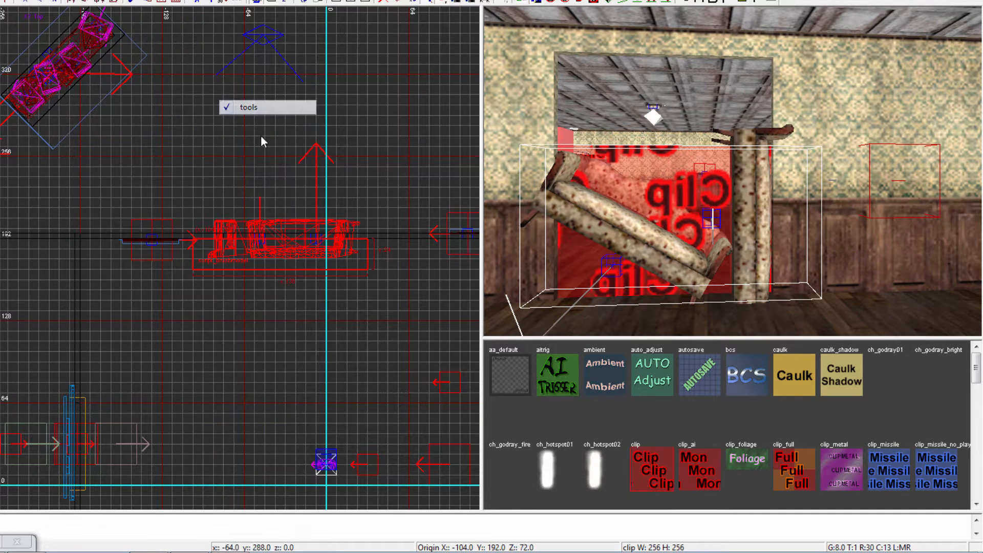
{"action": "left_click", "coordinate": [653, 467]}
{"action": "key", "text": "Escape"}
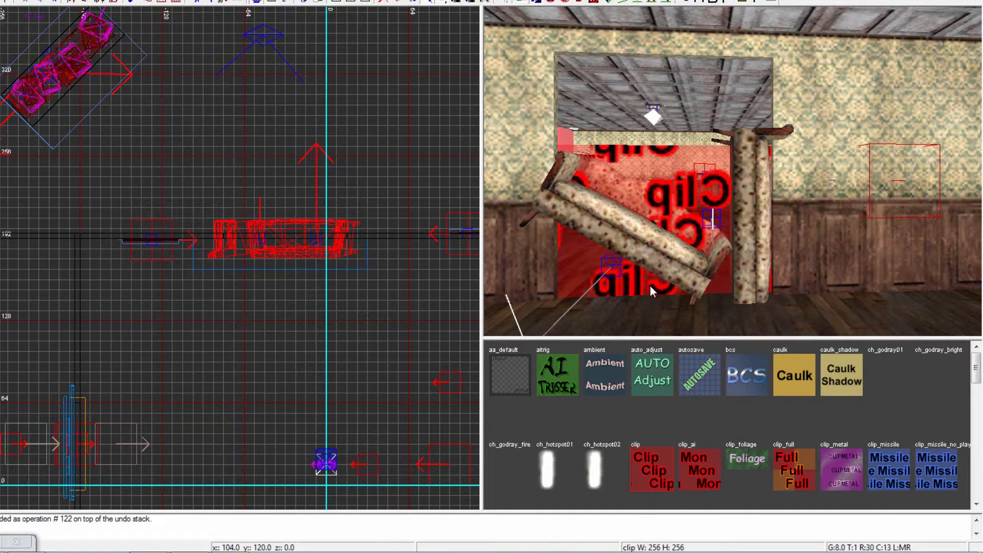
- Stretch the clip brush upward to the ceiling so it covers the doorway's full height, and deselect it
{"action": "left_click", "coordinate": [660, 200], "text": "shift"}
{"action": "key", "text": "ctrl+Tab"}
{"action": "left_click_drag", "start_coordinate": [254, 182], "coordinate": [242, 112]}
{"action": "key", "text": "Escape"}
- Inspect the clip brush from both sides of the doorway and along its edge
{"action": "mouse_move", "coordinate": [648, 170]}
{"action": "right_mouse_down"}
{"action": "mouse_move", "coordinate": [649, 205]}
{"action": "mouse_move", "coordinate": [686, 139]}
{"action": "mouse_move", "coordinate": [769, 154]}
{"action": "mouse_move", "coordinate": [779, 194]}
{"action": "right_mouse_up"}
{"action": "mouse_move", "coordinate": [666, 250]}
{"action": "right_mouse_down"}
{"action": "mouse_move", "coordinate": [661, 241]}
{"action": "mouse_move", "coordinate": [691, 246]}
{"action": "mouse_move", "coordinate": [667, 250]}
{"action": "right_mouse_up"}
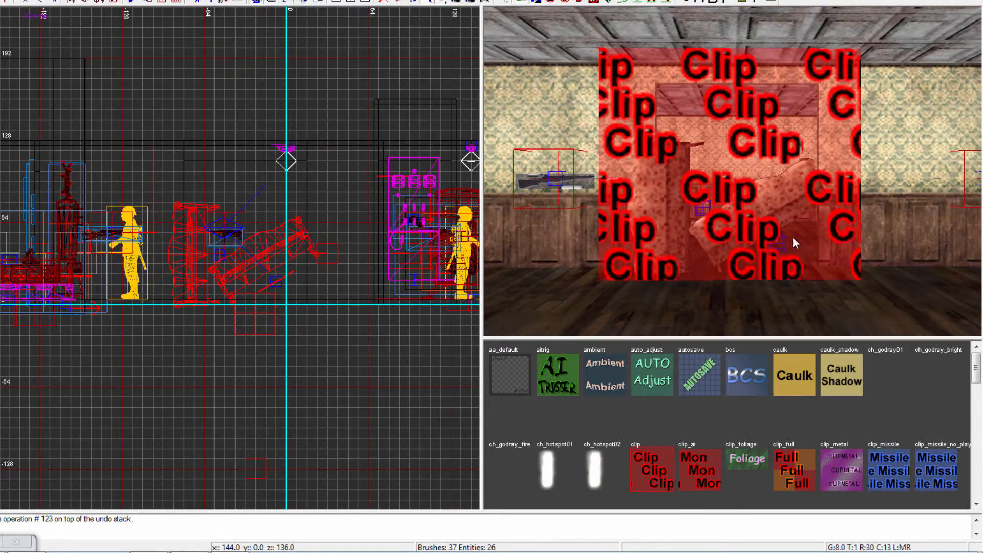
{"action": "mouse_move", "coordinate": [793, 238]}
{"action": "right_mouse_down"}
{"action": "mouse_move", "coordinate": [791, 205]}
{"action": "mouse_move", "coordinate": [717, 153]}
{"action": "mouse_move", "coordinate": [665, 174]}
{"action": "right_mouse_up"}
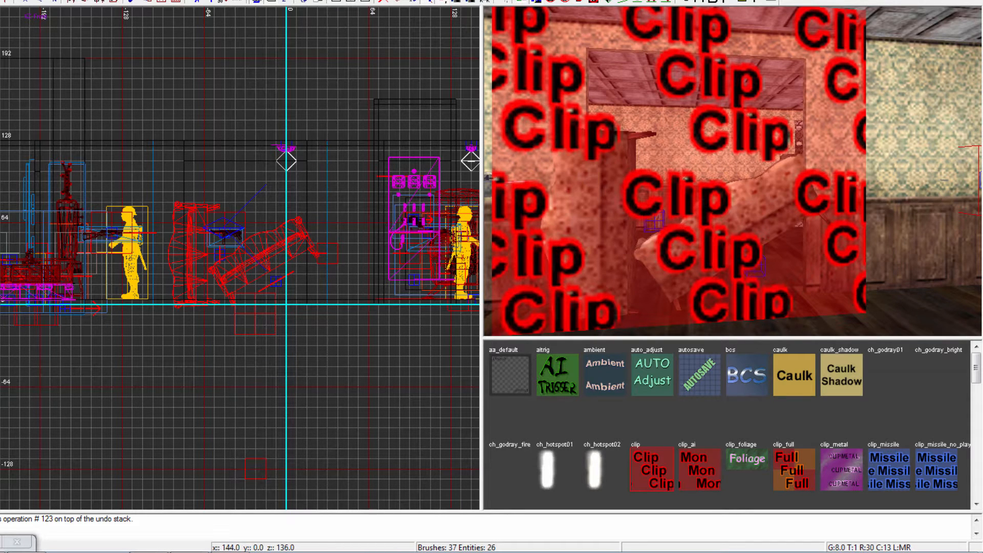
{"action": "right_click_drag", "start_coordinate": [634, 202], "coordinate": [636, 258]}
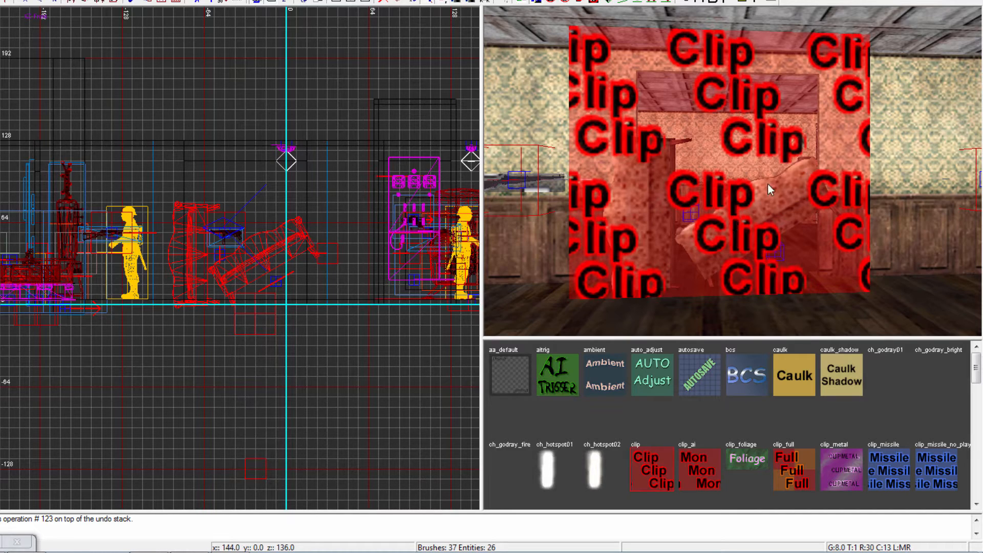
{"action": "mouse_move", "coordinate": [758, 213]}
{"action": "right_mouse_down"}
{"action": "mouse_move", "coordinate": [553, 214]}
{"action": "mouse_move", "coordinate": [717, 215]}
{"action": "mouse_move", "coordinate": [676, 205]}
{"action": "mouse_move", "coordinate": [745, 121]}
{"action": "right_mouse_up"}
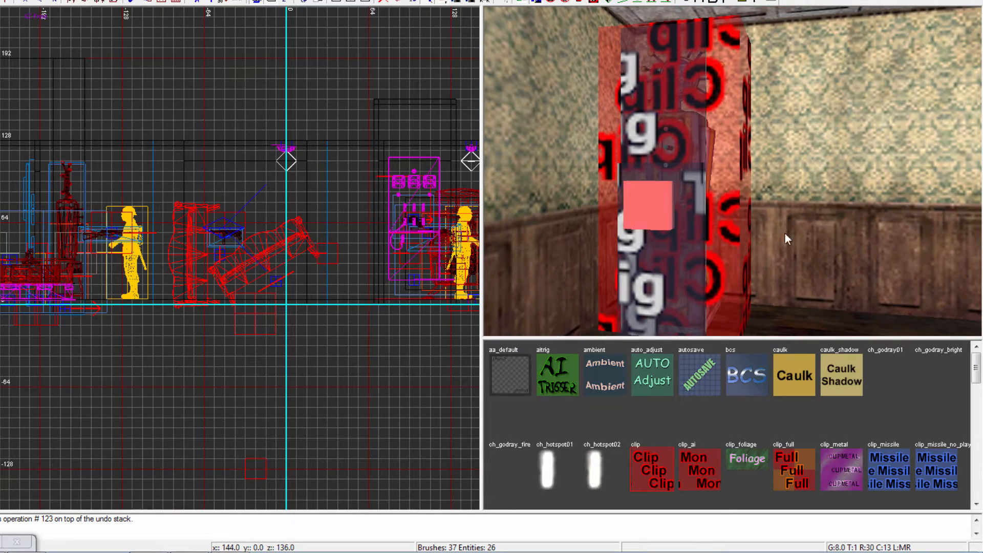
{"action": "mouse_move", "coordinate": [785, 235]}
{"action": "right_mouse_down"}
{"action": "mouse_move", "coordinate": [901, 234]}
{"action": "mouse_move", "coordinate": [820, 234]}
{"action": "mouse_move", "coordinate": [809, 308]}
{"action": "mouse_move", "coordinate": [835, 195]}
{"action": "mouse_move", "coordinate": [826, 246]}
{"action": "mouse_move", "coordinate": [698, 314]}
{"action": "mouse_move", "coordinate": [615, 256]}
{"action": "mouse_move", "coordinate": [655, 205]}
{"action": "mouse_move", "coordinate": [563, 256]}
{"action": "mouse_move", "coordinate": [561, 195]}
{"action": "mouse_move", "coordinate": [830, 205]}
{"action": "mouse_move", "coordinate": [758, 210]}
{"action": "mouse_move", "coordinate": [799, 205]}
{"action": "mouse_move", "coordinate": [881, 222]}
{"action": "right_mouse_up"}
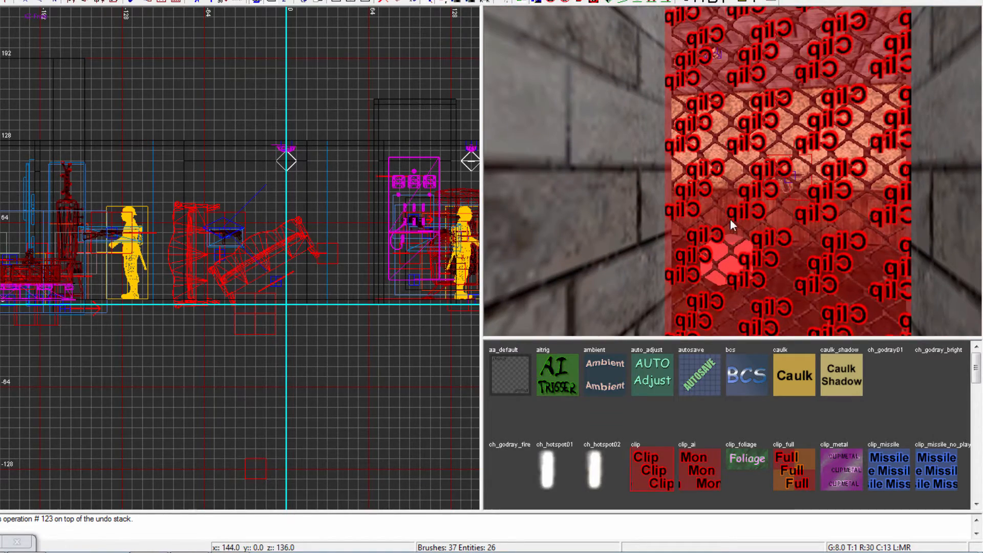
{"action": "mouse_move", "coordinate": [863, 253]}
{"action": "right_mouse_down"}
{"action": "mouse_move", "coordinate": [927, 246]}
{"action": "mouse_move", "coordinate": [731, 199]}
{"action": "right_mouse_up"}
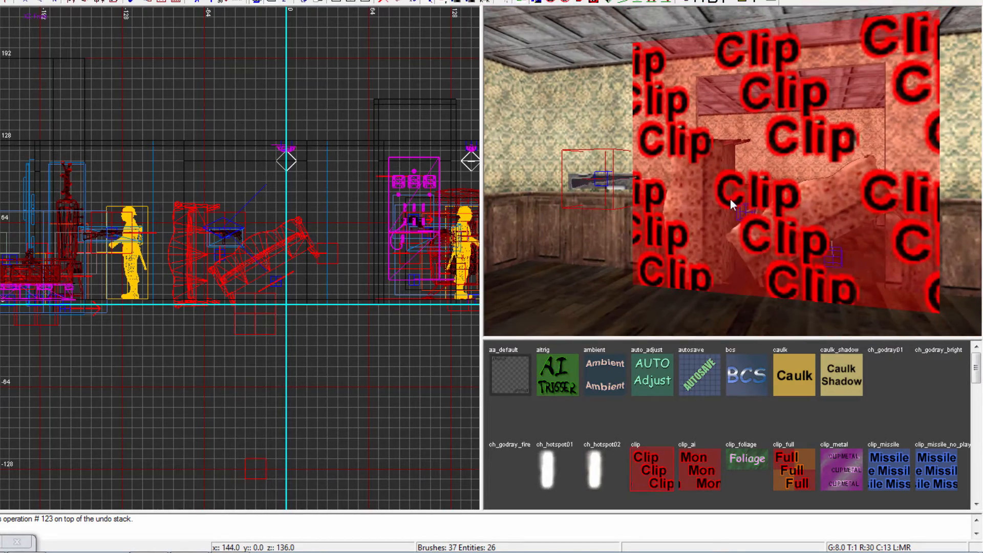
- Give the clip script_brushmodel the key targetname with the value debris_one
{"action": "left_click", "coordinate": [727, 241], "text": "shift"}
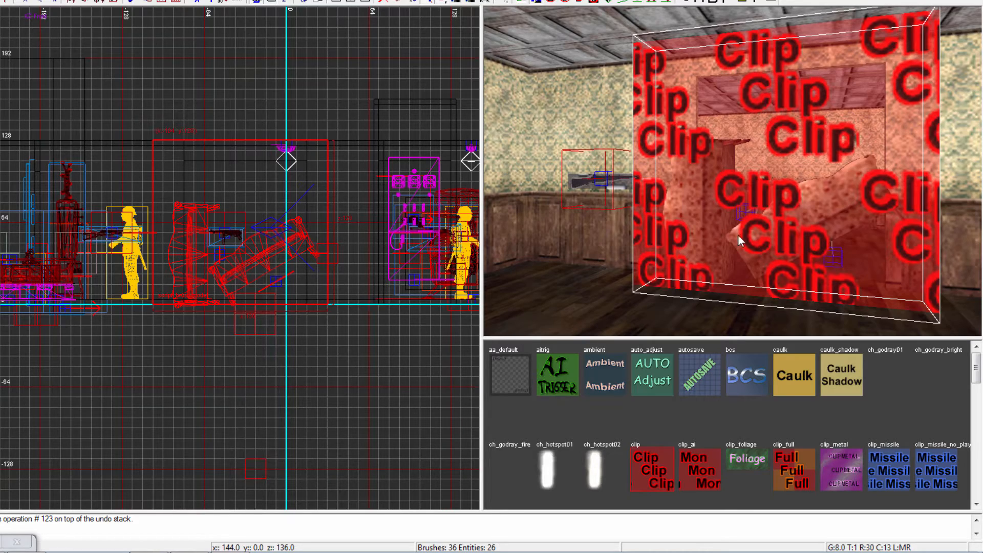
{"action": "key", "text": "n"}
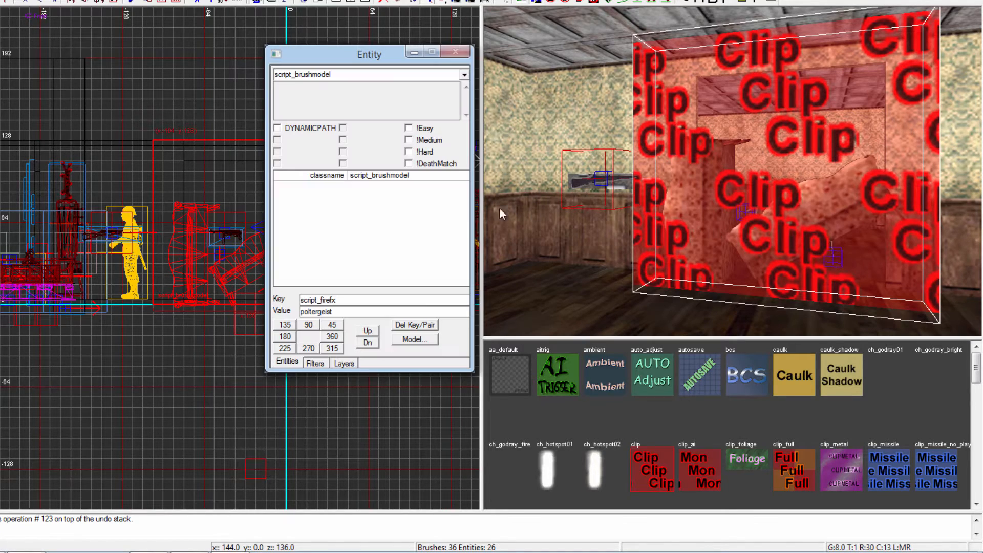
{"action": "double_click", "coordinate": [342, 300]}
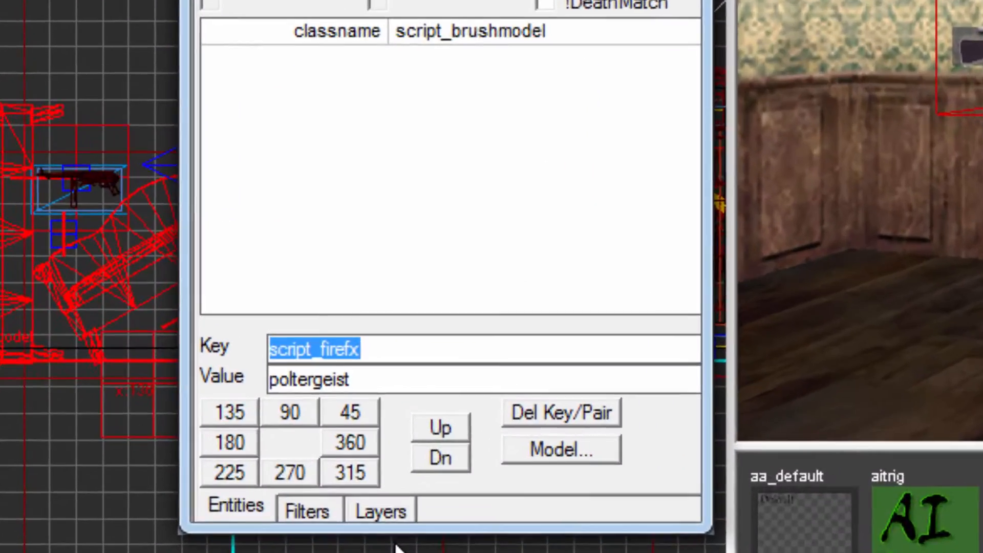
{"action": "key", "text": "BackSpace"}
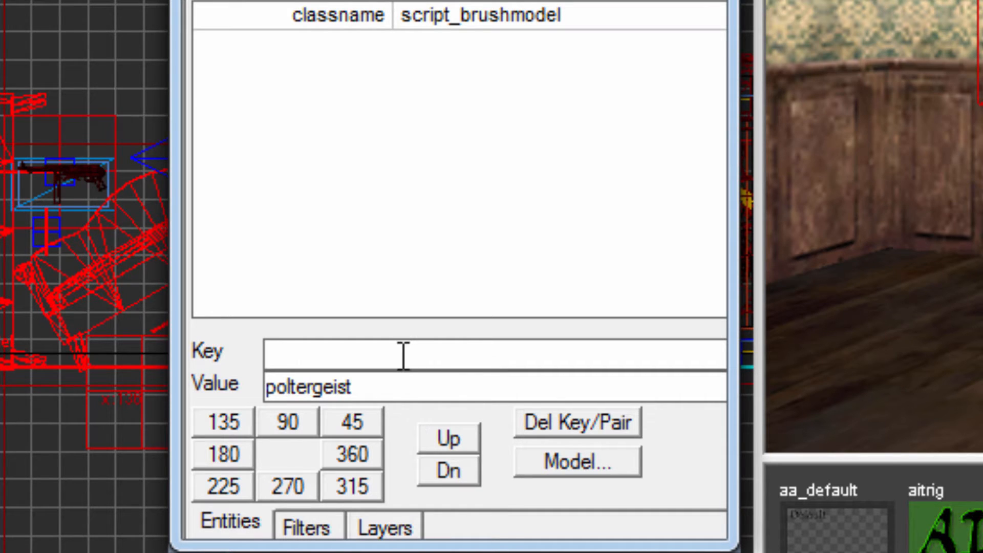
{"action": "type", "text": "targetname"}
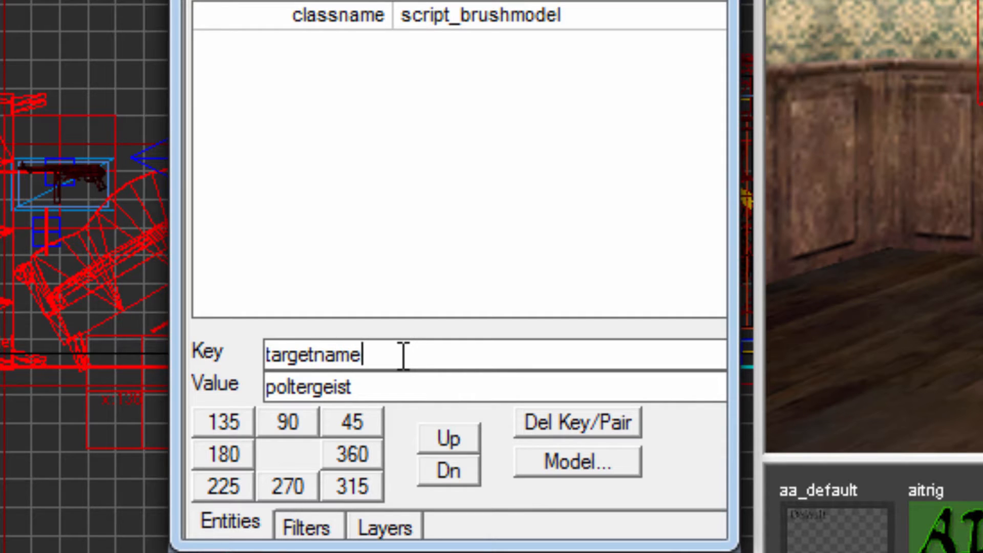
{"action": "key", "text": "Tab"}
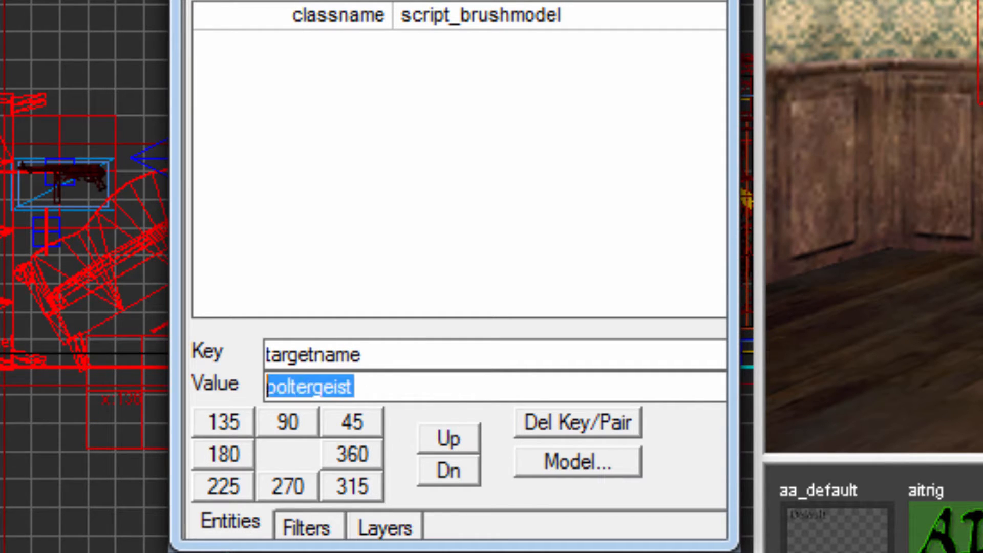
{"action": "type", "text": "debris_one"}
{"action": "key", "text": "Return"}
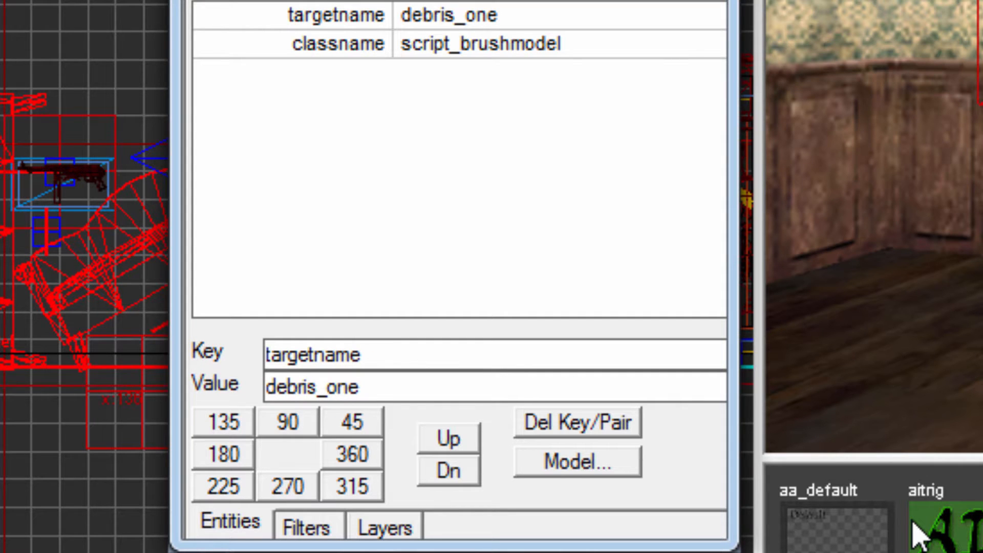
- Add the key spawnflags with the value 1 to the clip script_brushmodel
{"action": "key", "text": "BackSpace"}
{"action": "key", "text": "BackSpace"}
{"action": "key", "text": "BackSpace"}
{"action": "key", "text": "BackSpace"}
{"action": "key", "text": "BackSpace"}
{"action": "key", "text": "BackSpace"}
{"action": "key", "text": "BackSpace"}
{"action": "key", "text": "BackSpace"}
{"action": "key", "text": "BackSpace"}
{"action": "key", "text": "BackSpace"}
{"action": "type", "text": "spawn"}
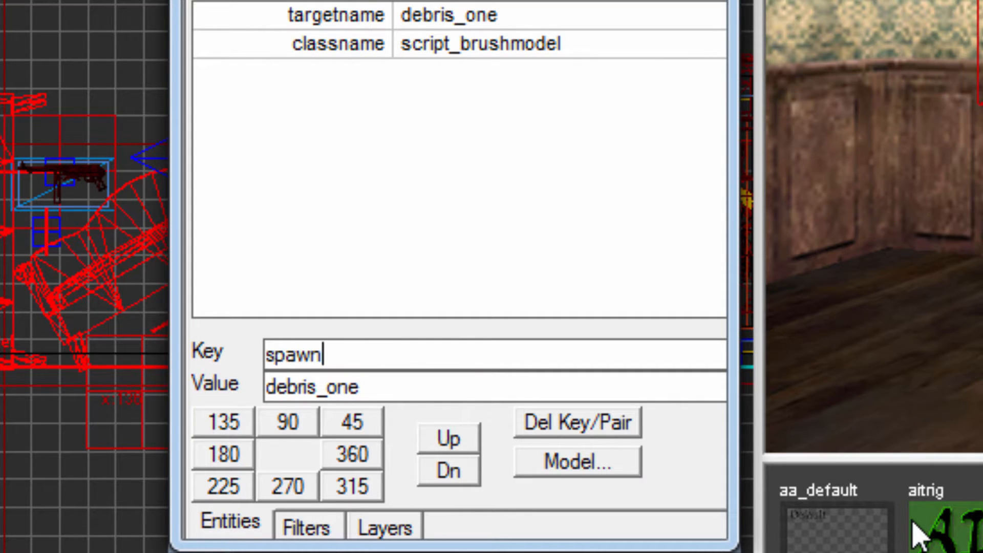
{"action": "type", "text": "fla"}
{"action": "key", "text": "BackSpace"}
{"action": "type", "text": "lags"}
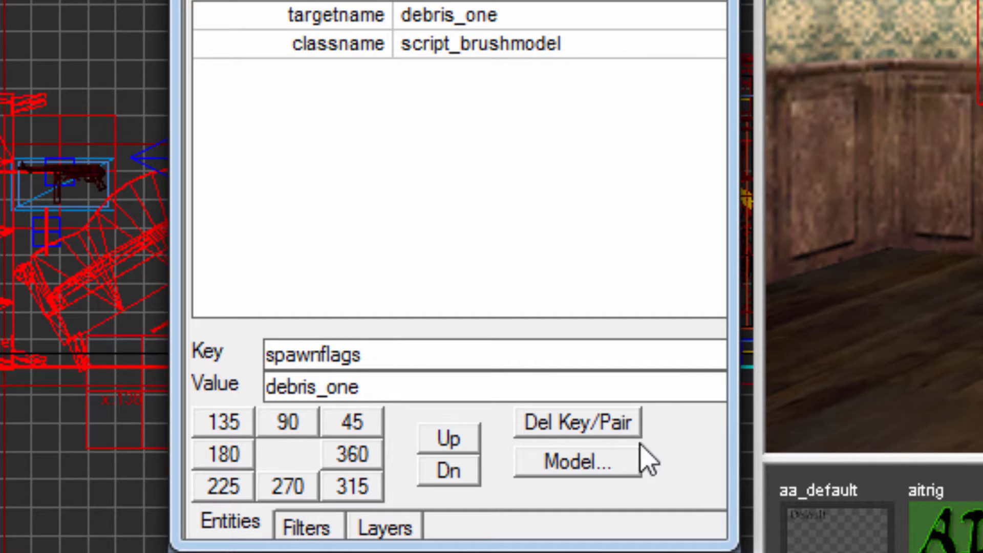
{"action": "left_click_drag", "start_coordinate": [552, 391], "coordinate": [27, 422]}
{"action": "type", "text": "1"}
{"action": "key", "text": "Return"}
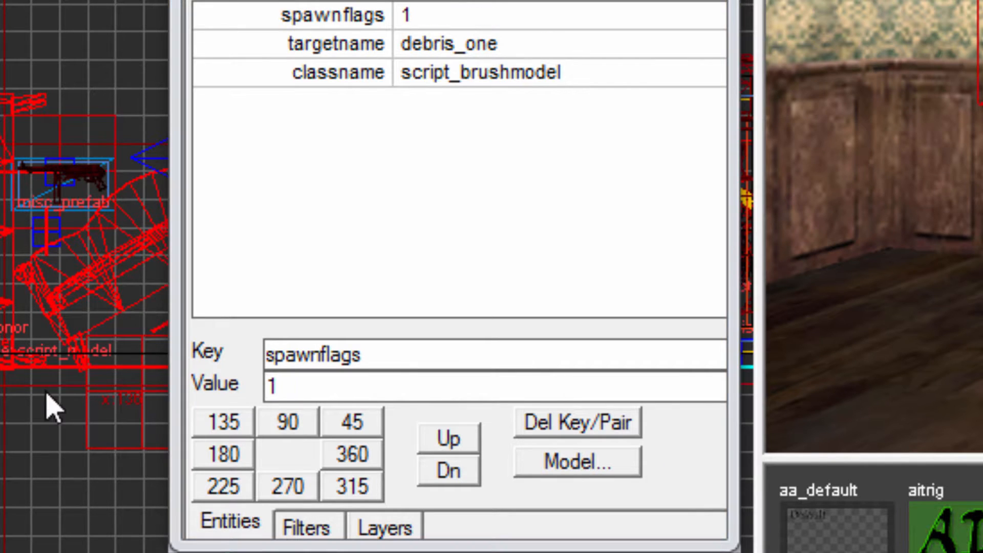
- Add the key script_linkTo with the value debris_one_link to the clip brush and put the entity window away
{"action": "double_click", "coordinate": [326, 355]}
{"action": "key", "text": "BackSpace"}
{"action": "type", "text": "script_"}
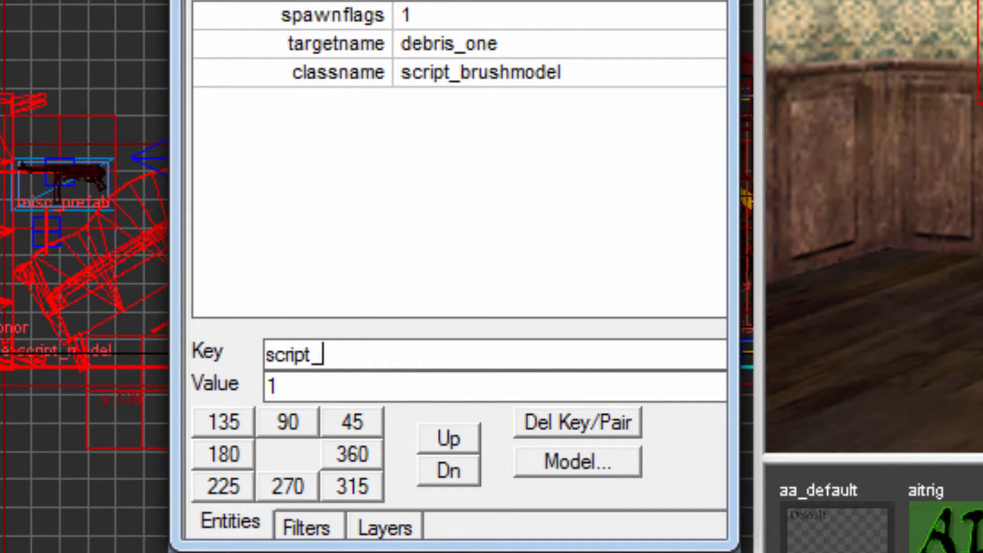
{"action": "type", "text": "linkTo"}
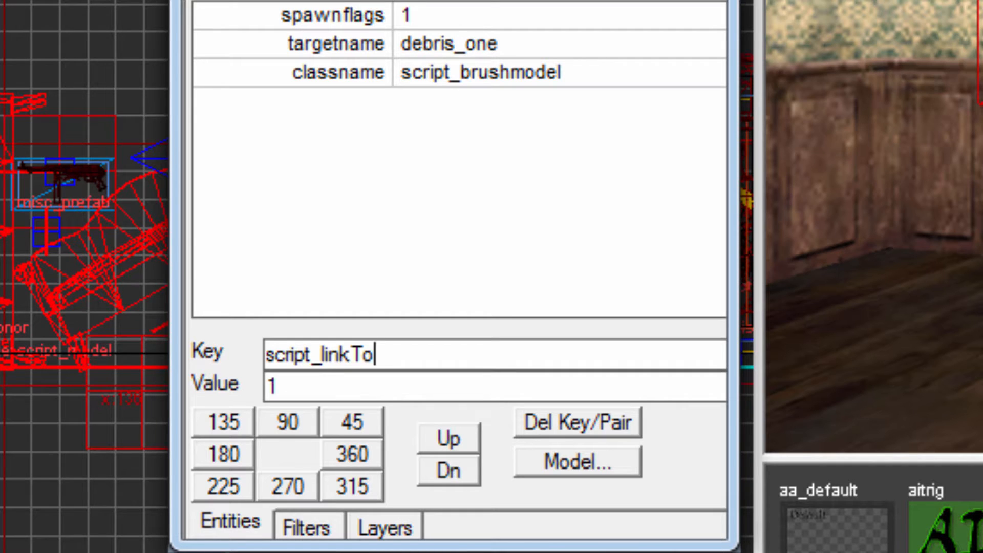
{"action": "key", "text": "Tab"}
{"action": "type", "text": "deb"}
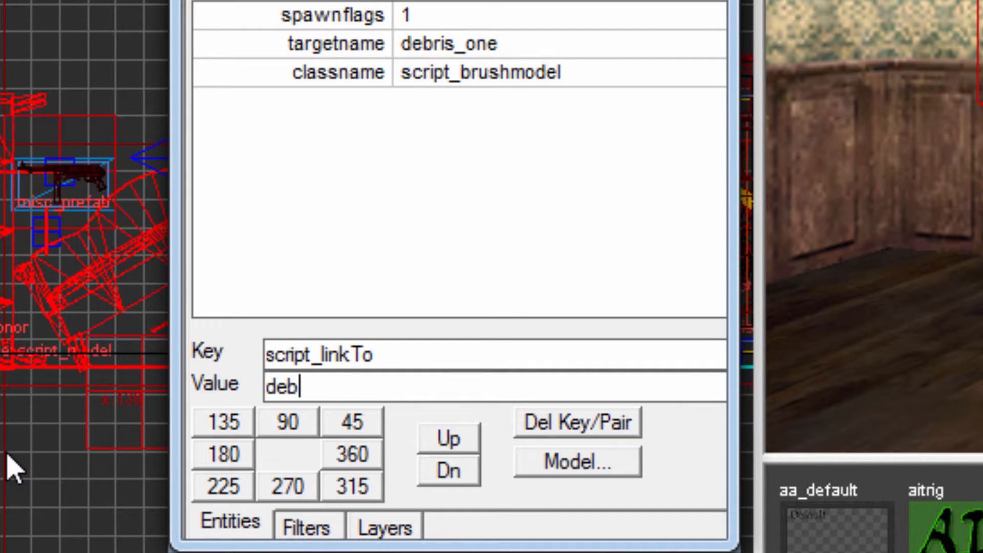
{"action": "type", "text": "ris_one_link"}
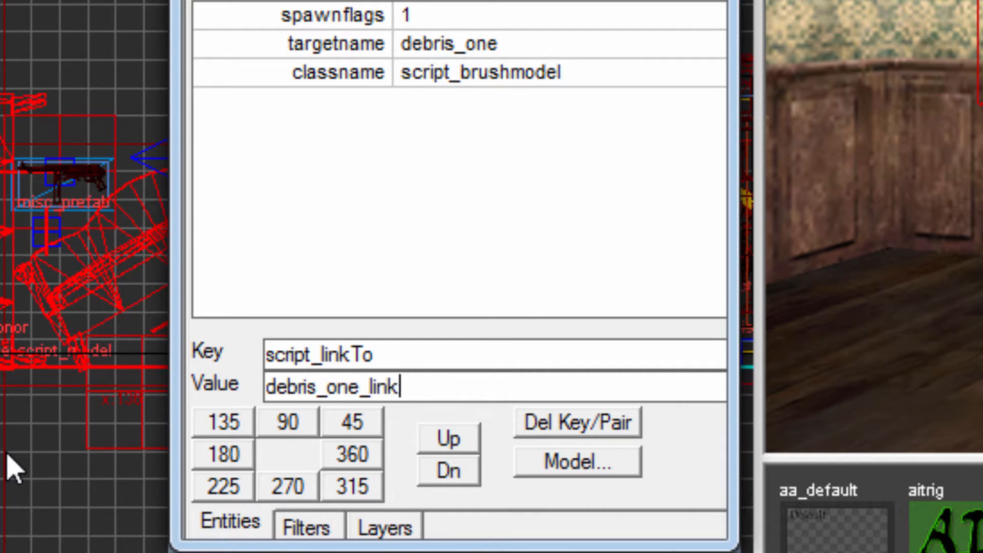
{"action": "key", "text": "Return"}
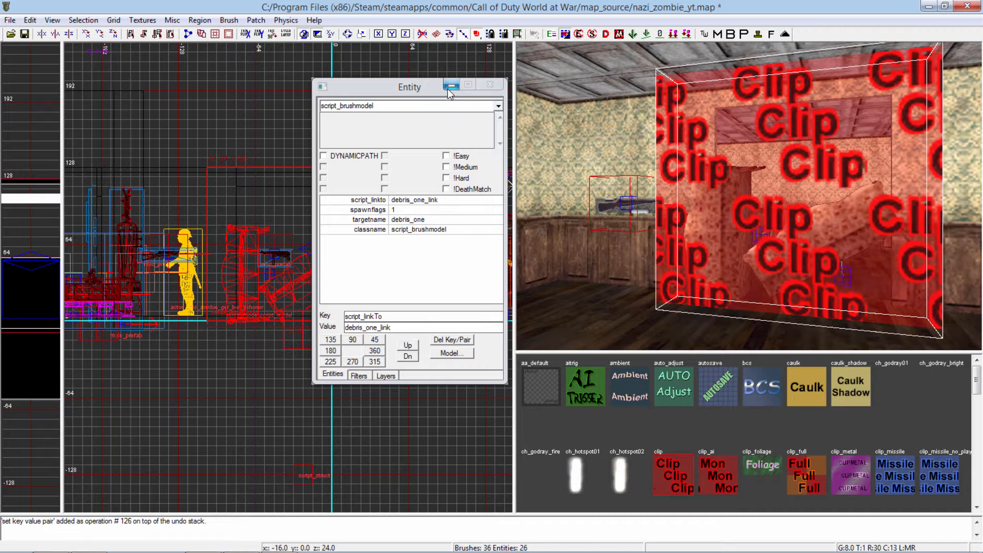
{"action": "left_click", "coordinate": [451, 85]}
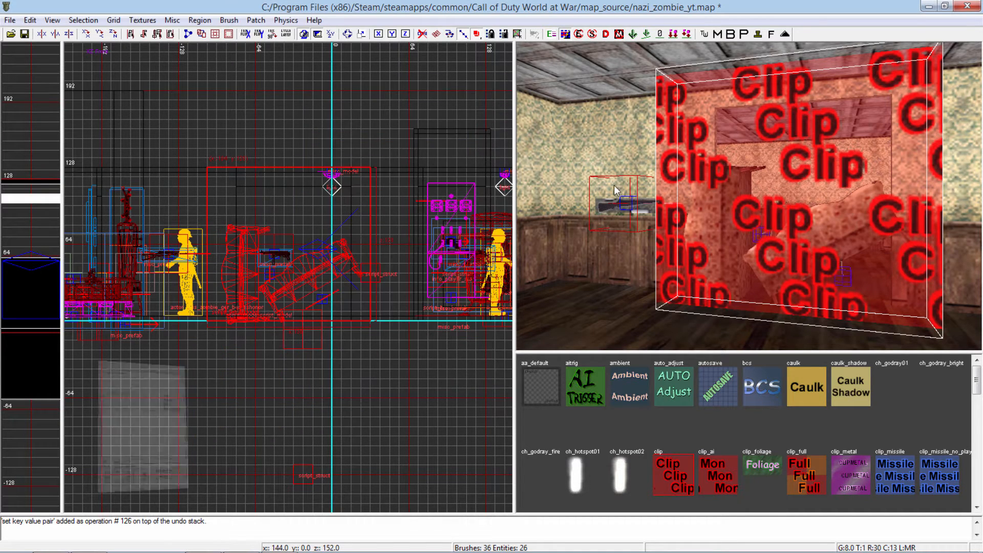
- Add the key target with the value zone_two to the tilted couch's script_model, then deselect the couch
{"action": "right_click_drag", "start_coordinate": [871, 287], "coordinate": [824, 287]}
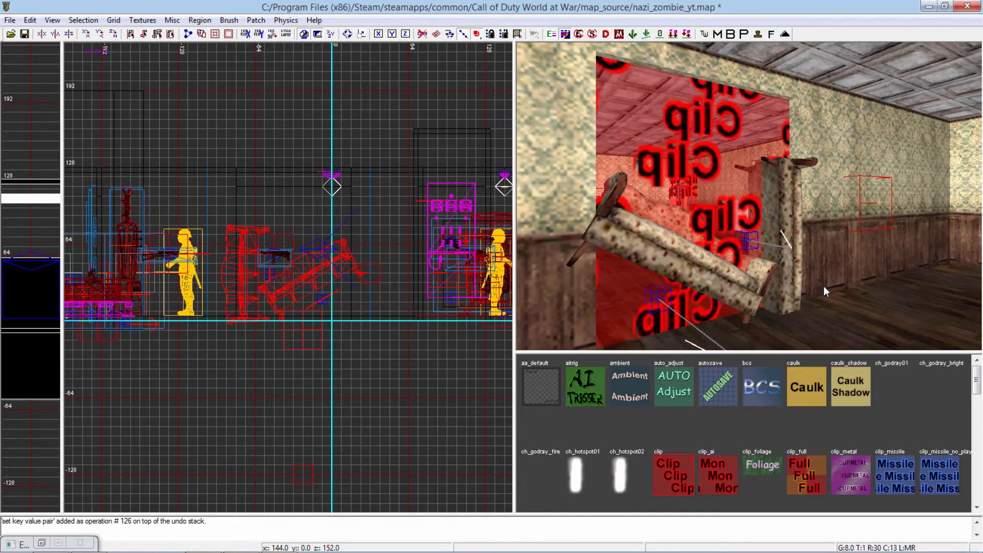
{"action": "left_click", "coordinate": [700, 281], "text": "shift"}
{"action": "key", "text": "n"}
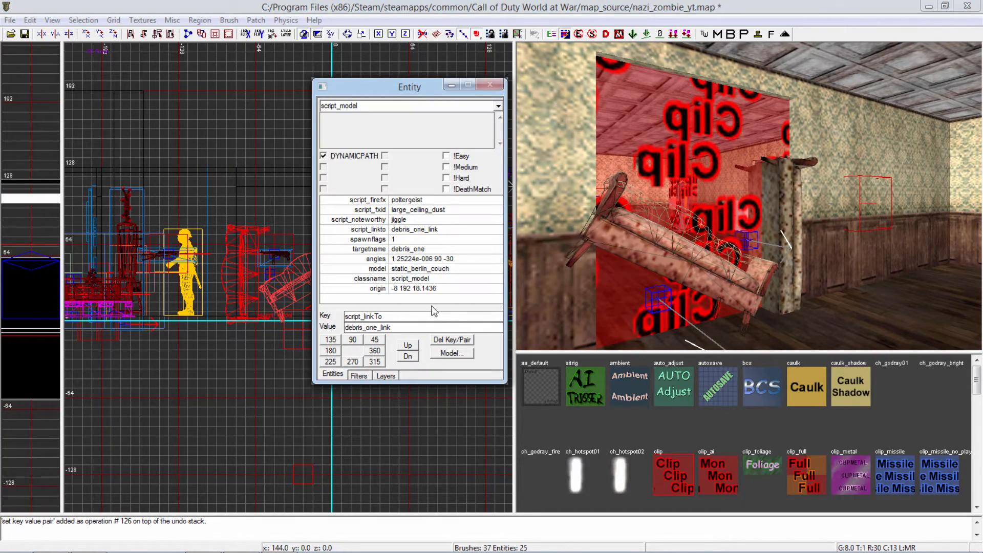
{"action": "left_click_drag", "start_coordinate": [403, 321], "coordinate": [323, 318]}
{"action": "type", "text": "target"}
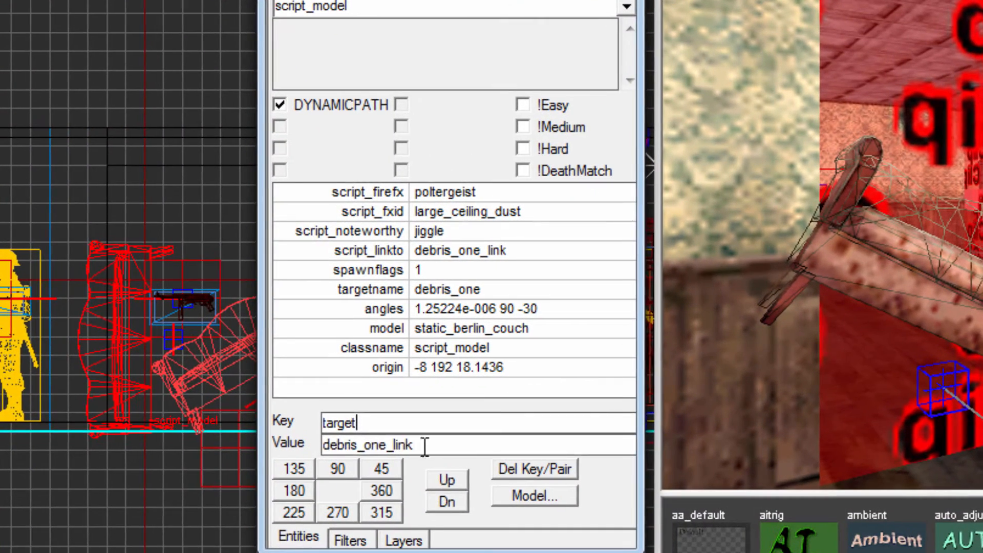
{"action": "key", "text": "Tab"}
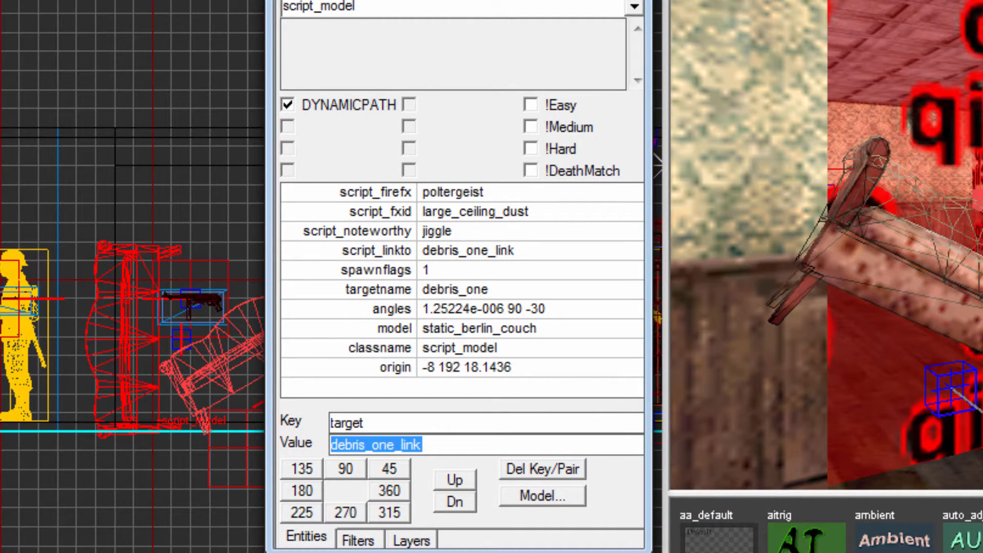
{"action": "key", "text": "BackSpace"}
{"action": "type", "text": "zoe_"}
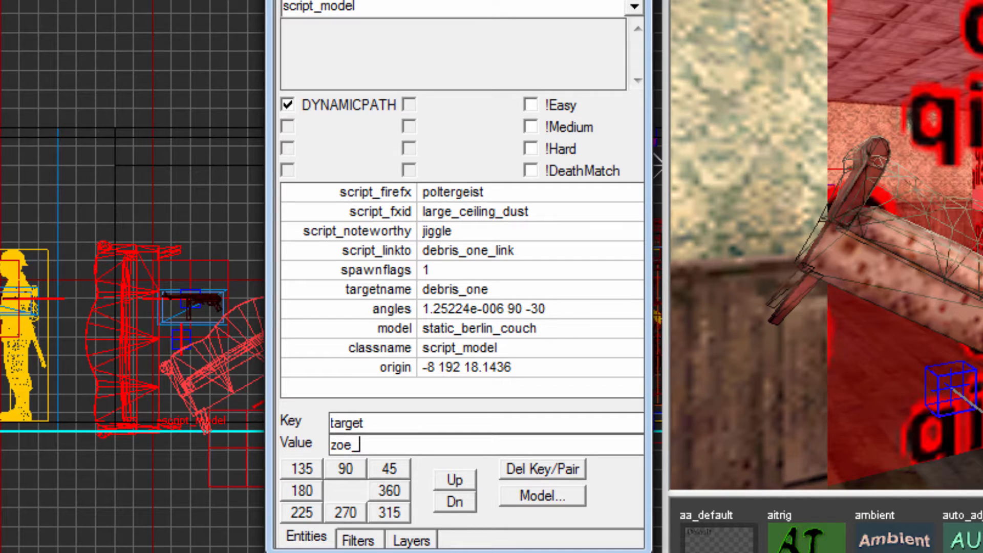
{"action": "key", "text": "BackSpace"}
{"action": "key", "text": "BackSpace"}
{"action": "type", "text": "ne_two"}
{"action": "left_click_drag", "start_coordinate": [397, 446], "coordinate": [331, 461]}
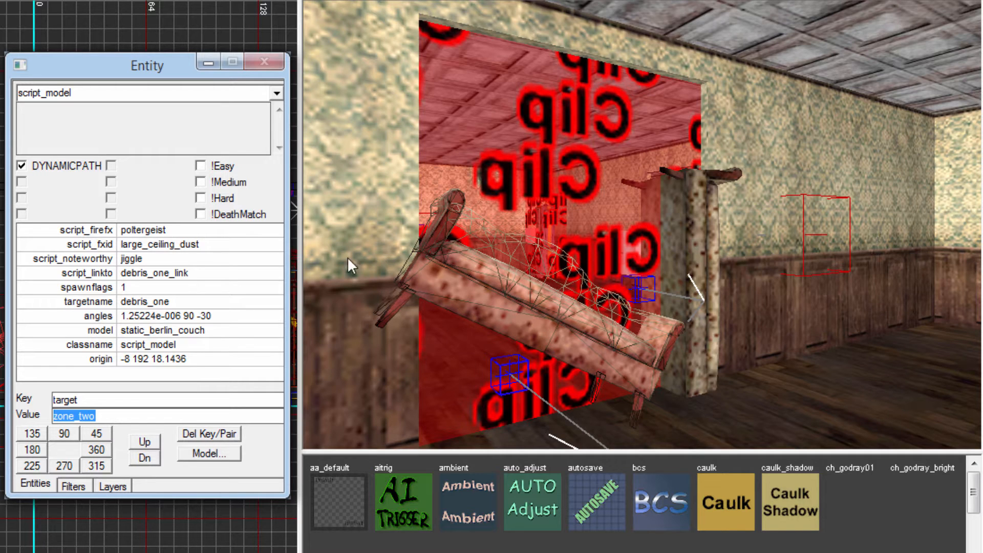
{"action": "left_click", "coordinate": [95, 416]}
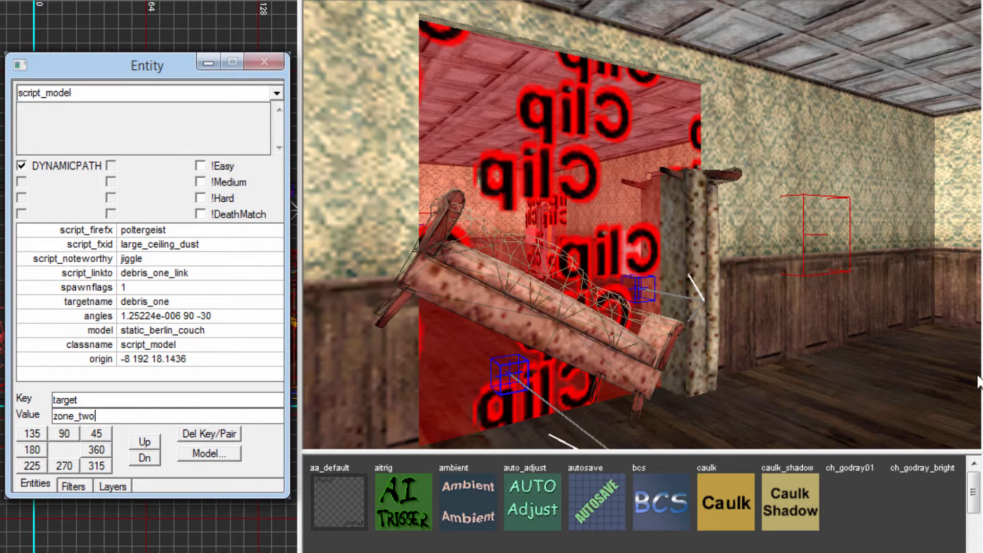
{"action": "left_click_drag", "start_coordinate": [102, 418], "coordinate": [79, 420]}
{"action": "left_click", "coordinate": [137, 424]}
{"action": "left_click", "coordinate": [162, 418]}
{"action": "key", "text": "Return"}
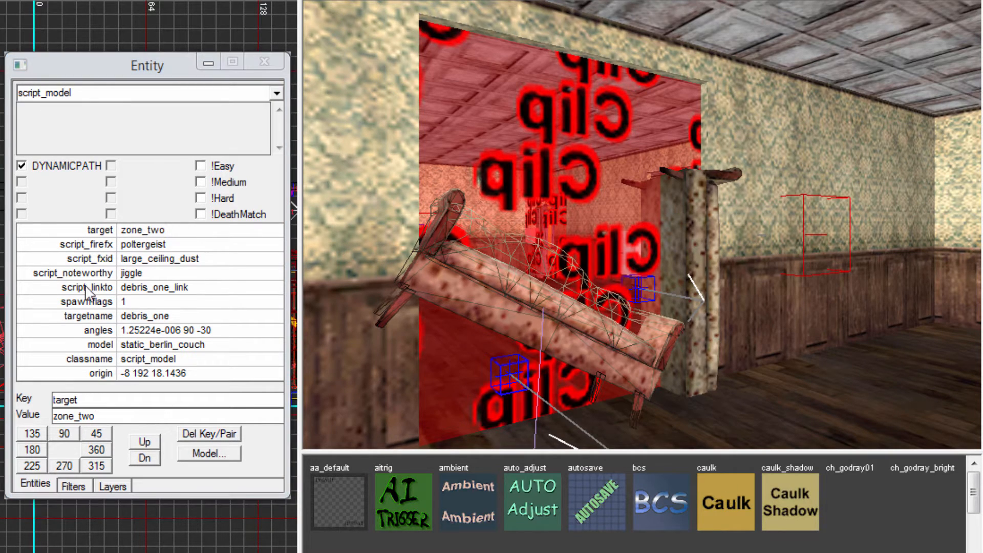
{"action": "left_click", "coordinate": [208, 65]}
{"action": "key", "text": "Escape"}
- Look over the rooms on both sides of the blocked doorway
{"action": "right_click_drag", "start_coordinate": [619, 373], "coordinate": [701, 315]}
{"action": "mouse_move", "coordinate": [617, 392]}
{"action": "right_mouse_down"}
{"action": "mouse_move", "coordinate": [584, 391]}
{"action": "mouse_move", "coordinate": [616, 392]}
{"action": "right_mouse_up"}
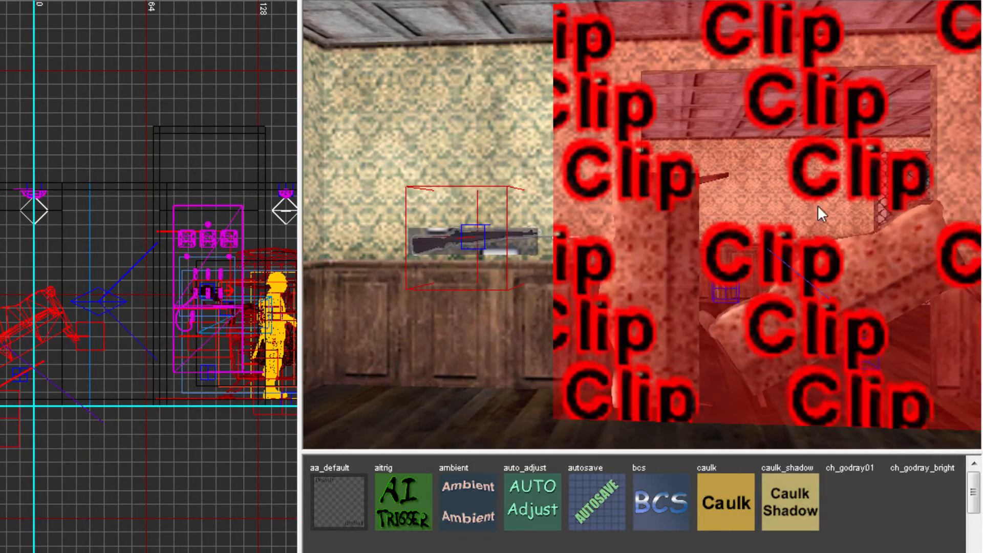
{"action": "right_click_drag", "start_coordinate": [816, 278], "coordinate": [904, 230]}
{"action": "right_click_drag", "start_coordinate": [806, 372], "coordinate": [806, 368]}
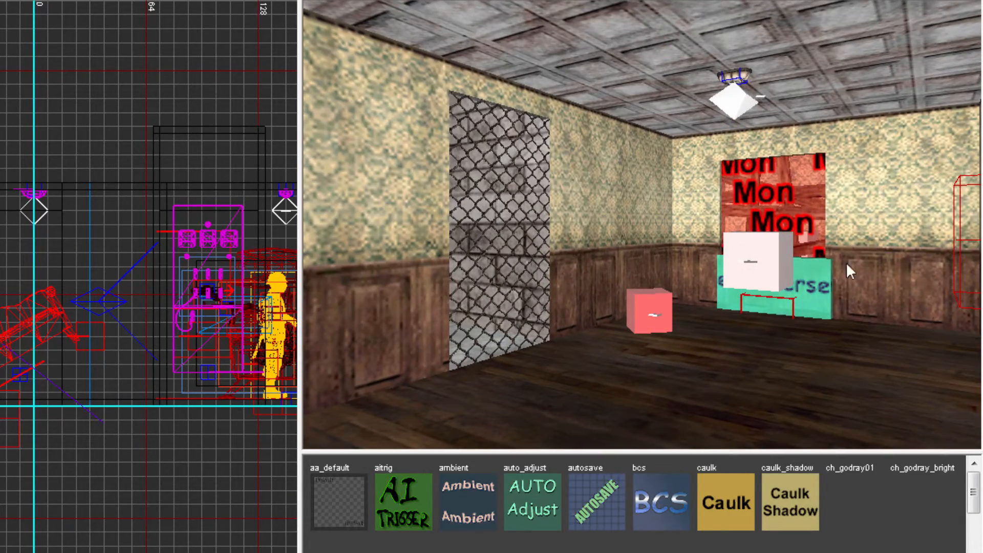
{"action": "right_click_drag", "start_coordinate": [868, 362], "coordinate": [948, 353]}
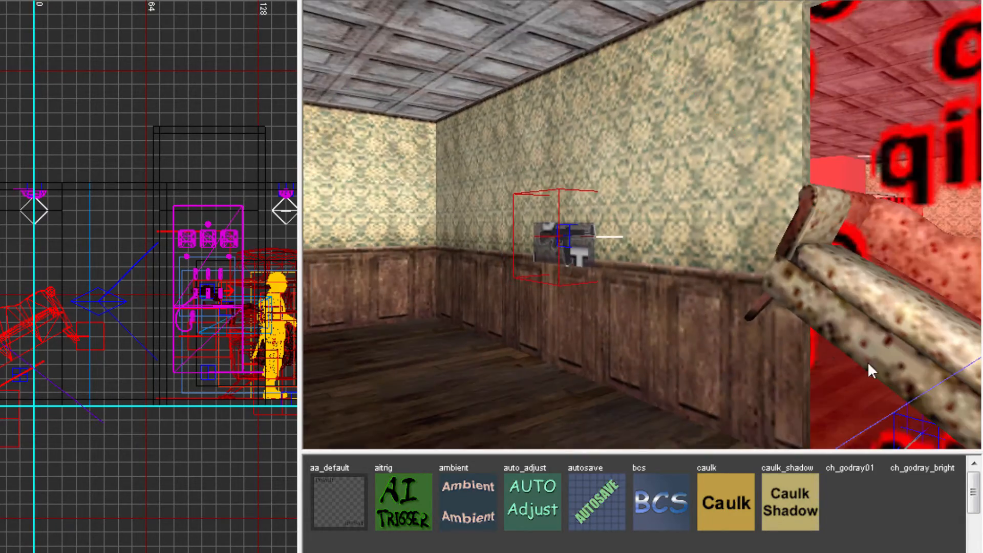
- Delete the red entity cube floating beneath the map's floor
{"action": "right_click_drag", "start_coordinate": [586, 287], "coordinate": [653, 292]}
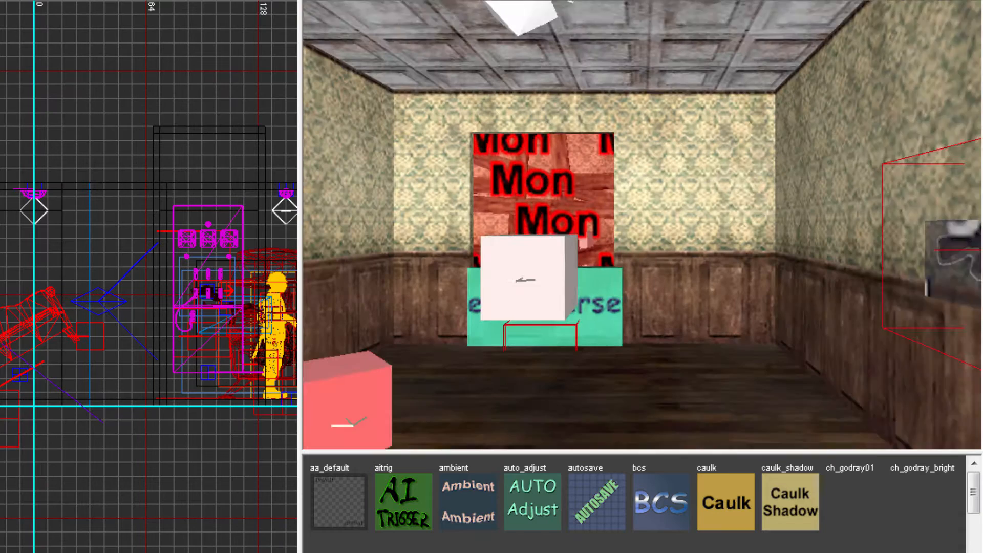
{"action": "right_click_drag", "start_coordinate": [586, 287], "coordinate": [408, 235]}
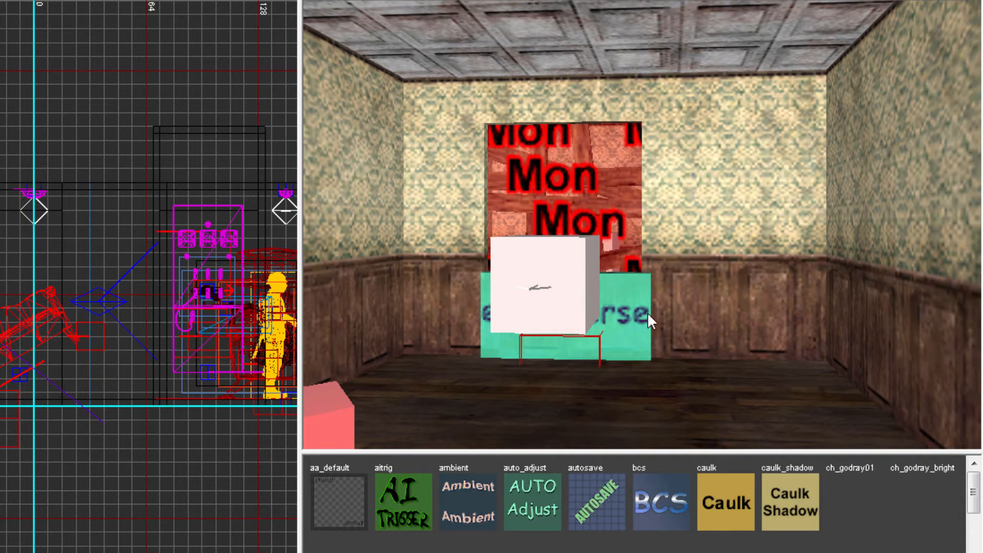
{"action": "right_click_drag", "start_coordinate": [651, 308], "coordinate": [496, 219]}
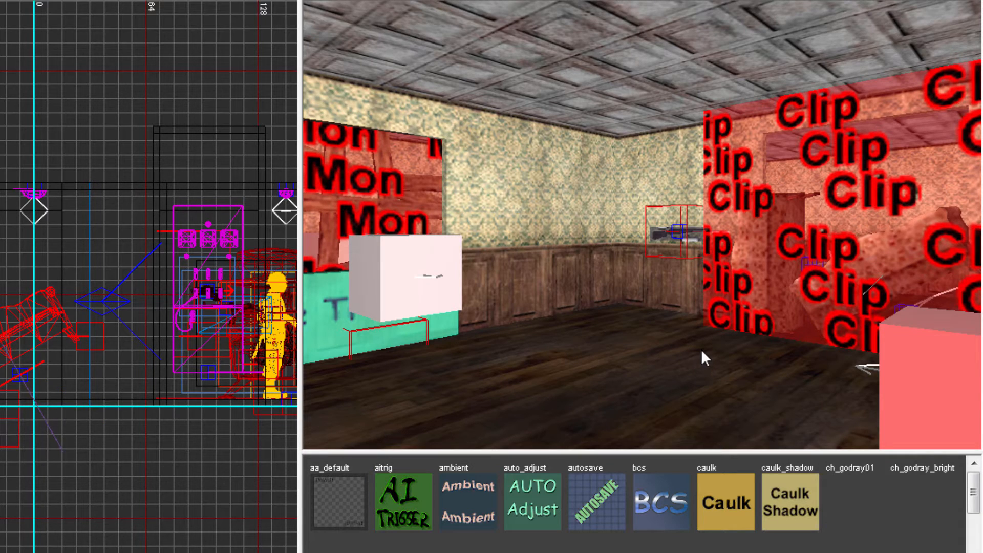
{"action": "right_click_drag", "start_coordinate": [743, 370], "coordinate": [748, 233]}
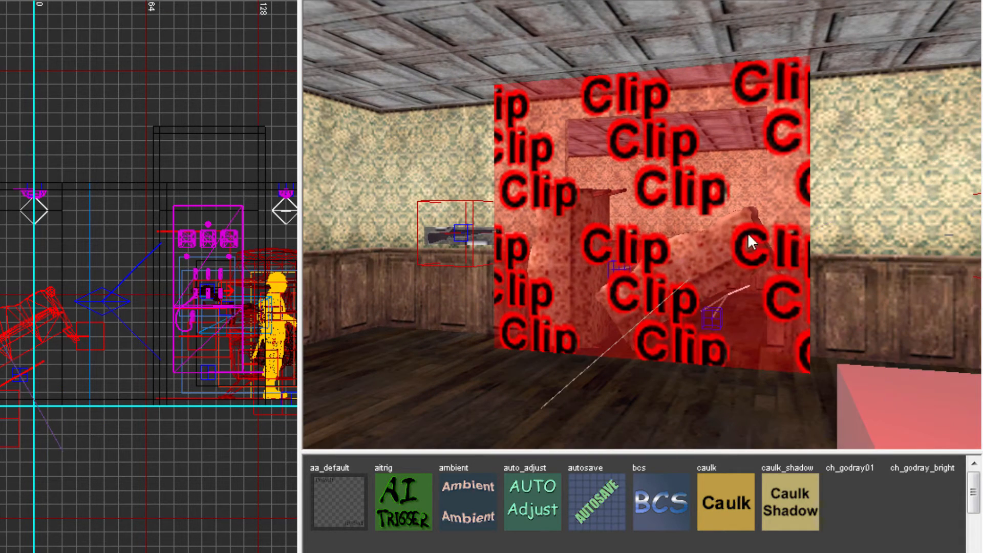
{"action": "right_click_drag", "start_coordinate": [730, 339], "coordinate": [729, 430]}
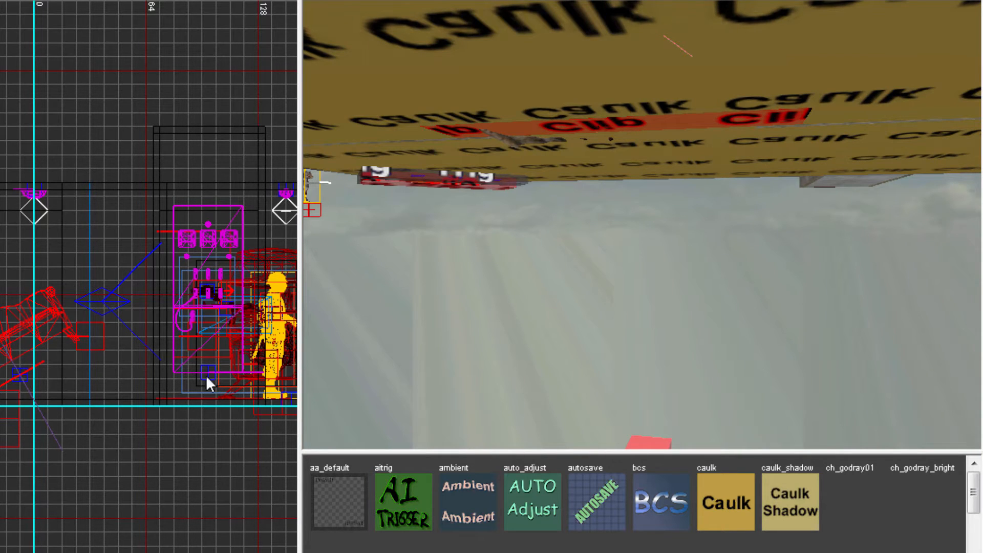
{"action": "right_click_drag", "start_coordinate": [46, 546], "coordinate": [42, 507]}
{"action": "right_click_drag", "start_coordinate": [585, 423], "coordinate": [596, 436]}
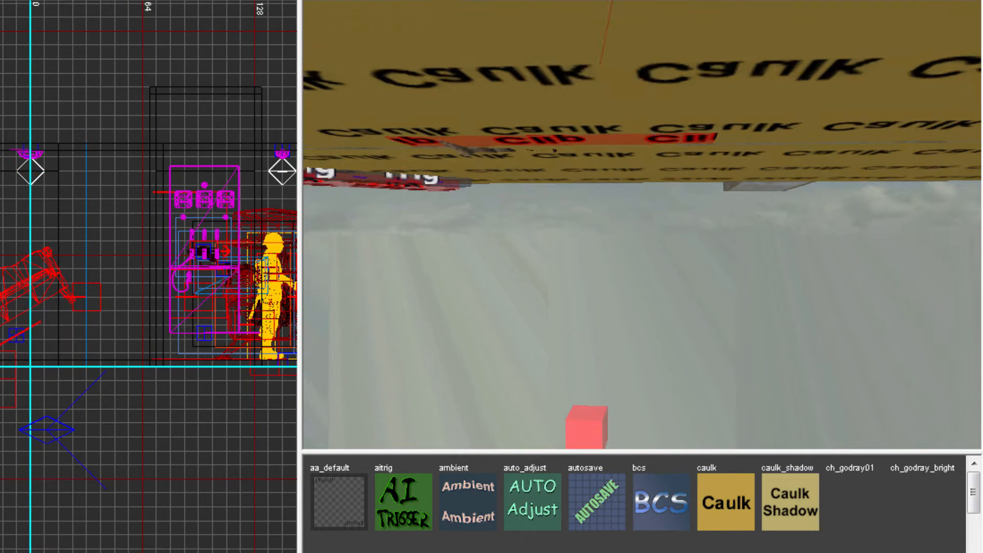
{"action": "left_click", "coordinate": [585, 424], "text": "shift"}
{"action": "key", "text": "BackSpace"}
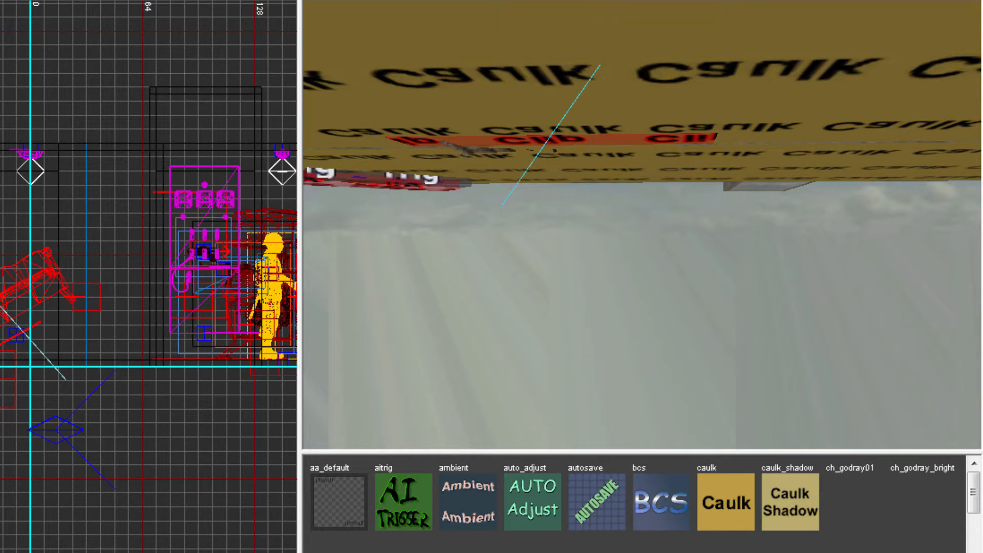
- Create a script_struct entity in the top view of the map
{"action": "key", "text": "ctrl+Tab"}
{"action": "key", "text": "ctrl+Tab"}
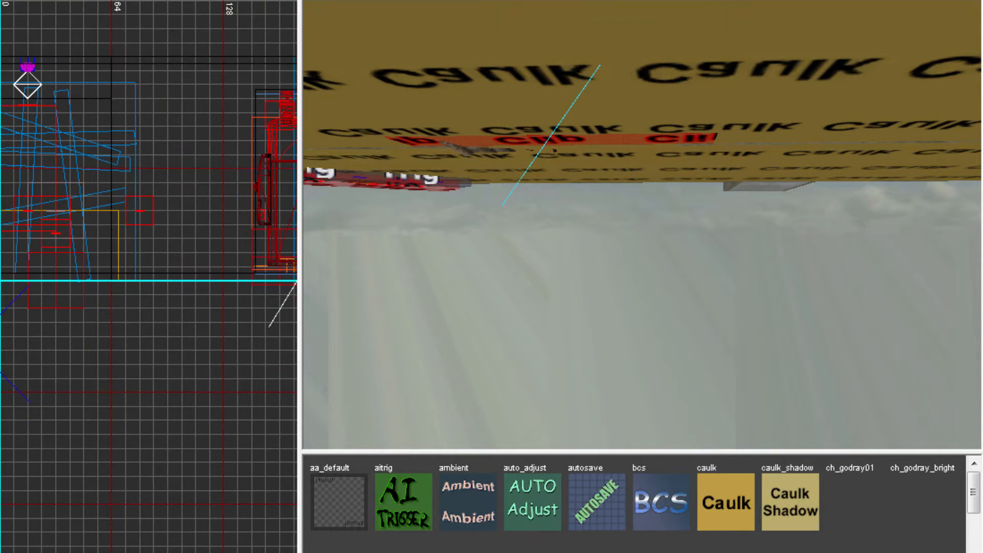
{"action": "scroll", "coordinate": [148, 277], "scroll_direction": "down", "scroll_amount": 4}
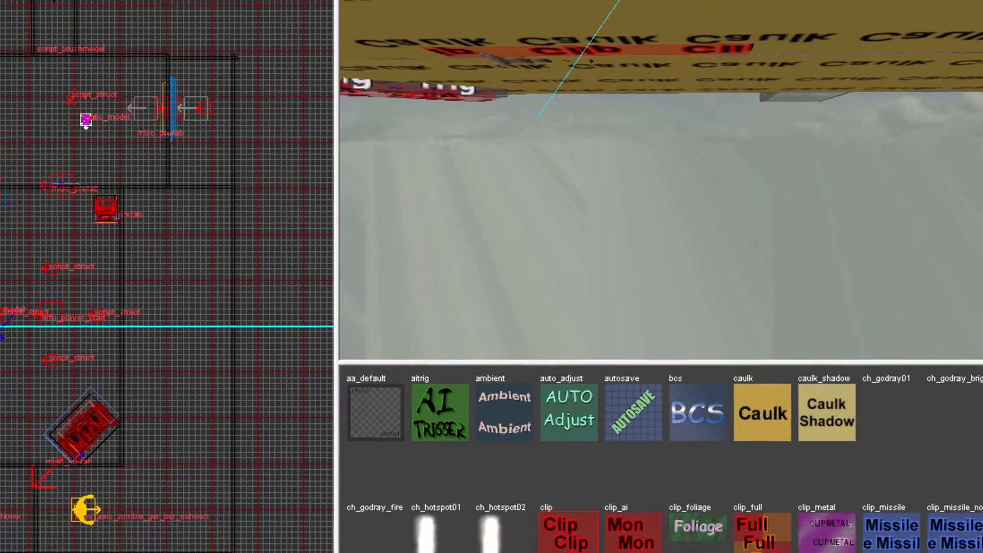
{"action": "right_click", "coordinate": [65, 419]}
{"action": "mouse_move", "coordinate": [143, 361]}
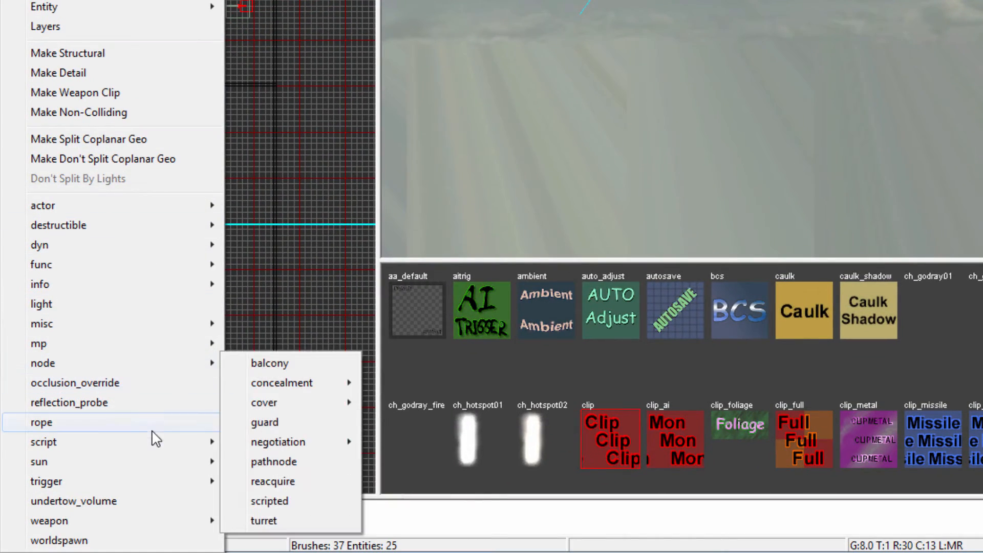
{"action": "mouse_move", "coordinate": [153, 444]}
{"action": "left_click", "coordinate": [277, 499]}
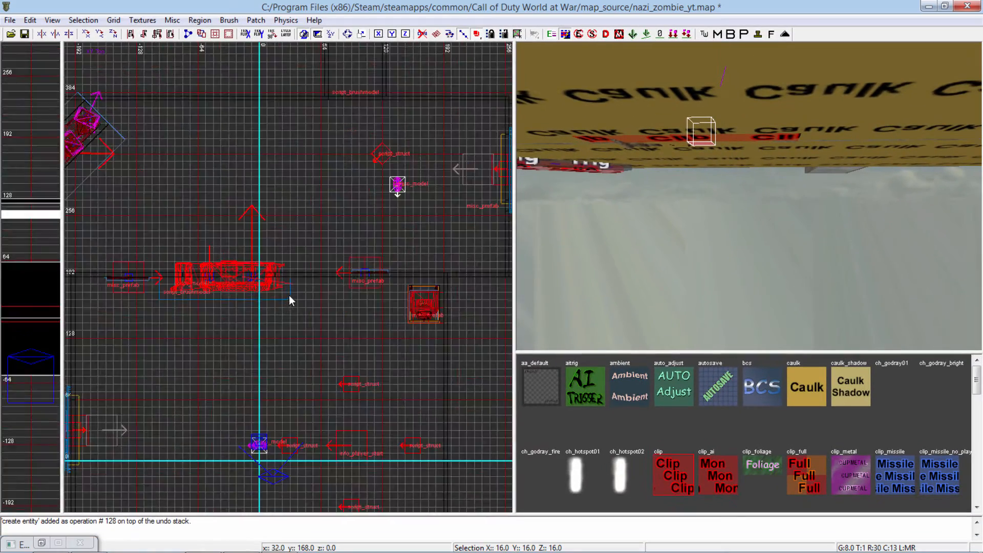
- Move the script_struct onto the debris couches in the doorway and lower it beneath the floor to about z -120
{"action": "scroll", "coordinate": [289, 295], "scroll_direction": "up", "scroll_amount": 3}
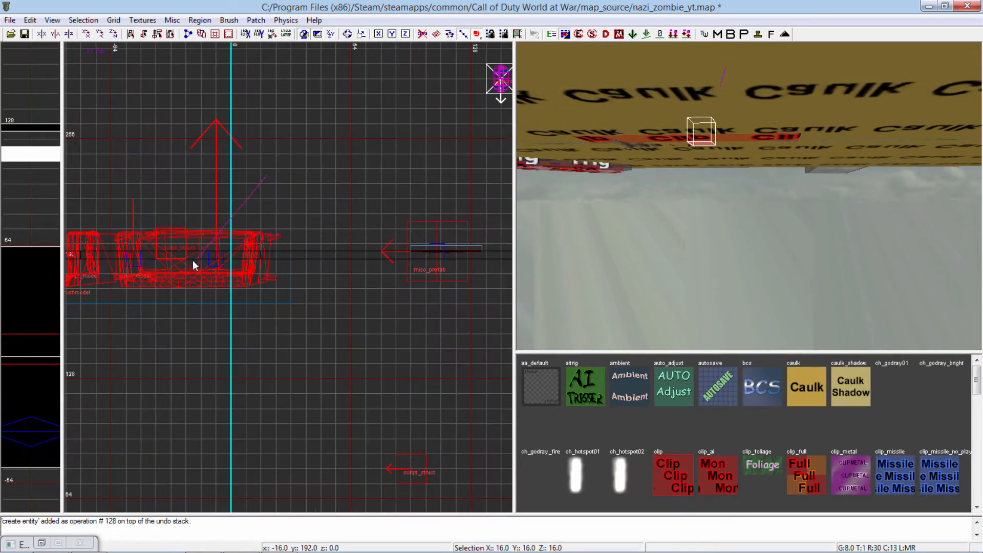
{"action": "left_click_drag", "start_coordinate": [193, 260], "coordinate": [195, 272]}
{"action": "scroll", "coordinate": [195, 272], "scroll_direction": "down", "scroll_amount": 1}
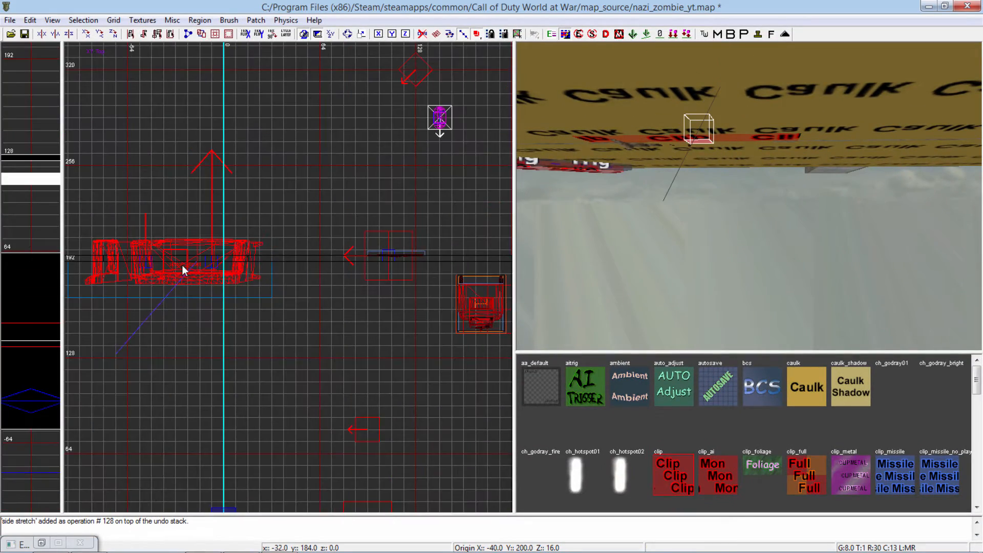
{"action": "key", "text": "ctrl+Tab"}
{"action": "left_click_drag", "start_coordinate": [293, 282], "coordinate": [294, 486]}
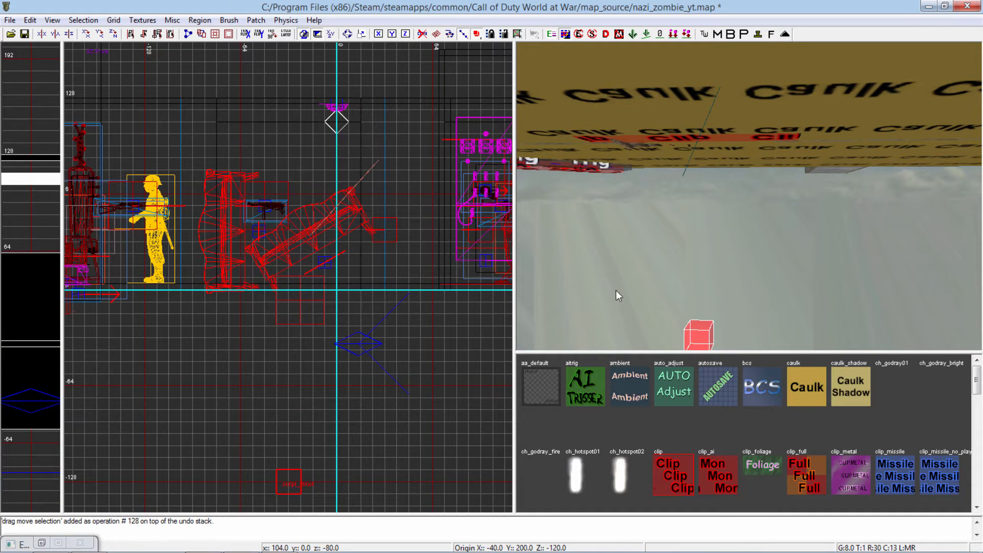
{"action": "scroll", "coordinate": [388, 353], "scroll_direction": "down", "scroll_amount": 3}
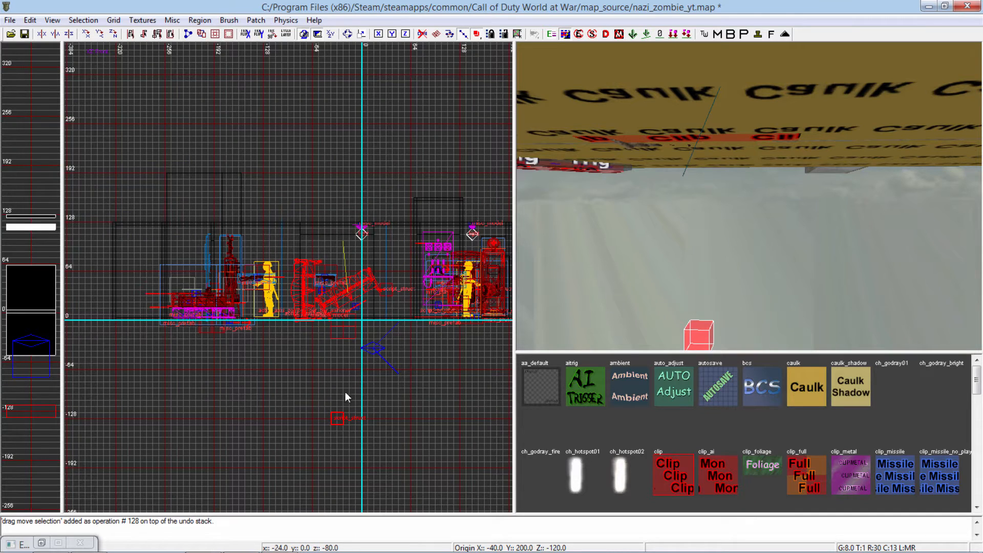
- Examine the blocked doorway and the script_struct's position beneath it, from inside and outside the building
{"action": "mouse_move", "coordinate": [657, 222]}
{"action": "right_mouse_down"}
{"action": "mouse_move", "coordinate": [794, 263]}
{"action": "mouse_move", "coordinate": [721, 243]}
{"action": "right_mouse_up"}
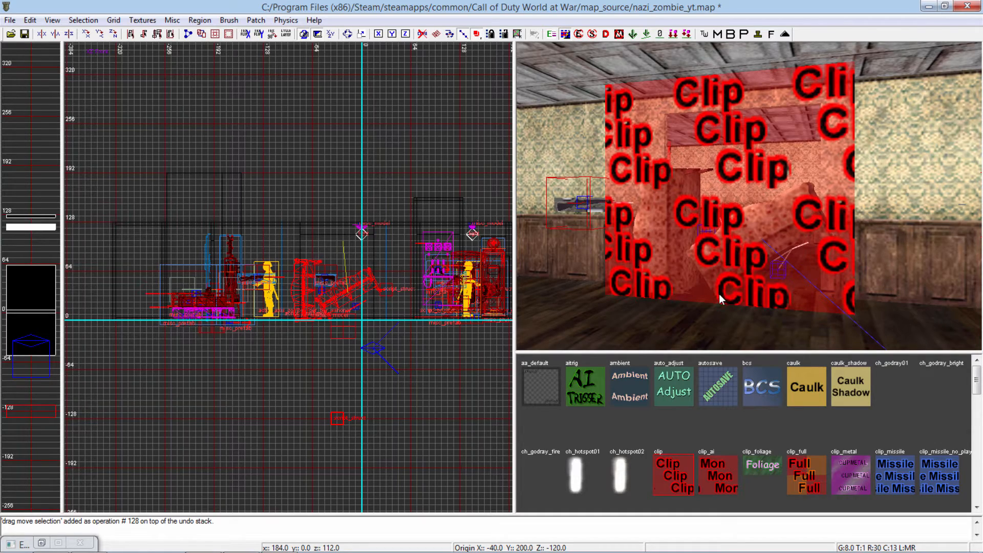
{"action": "mouse_move", "coordinate": [717, 254]}
{"action": "right_mouse_down"}
{"action": "mouse_move", "coordinate": [778, 238]}
{"action": "mouse_move", "coordinate": [784, 205]}
{"action": "mouse_move", "coordinate": [815, 189]}
{"action": "mouse_move", "coordinate": [901, 169]}
{"action": "mouse_move", "coordinate": [917, 179]}
{"action": "mouse_move", "coordinate": [891, 277]}
{"action": "mouse_move", "coordinate": [866, 287]}
{"action": "right_mouse_up"}
{"action": "right_click_drag", "start_coordinate": [686, 225], "coordinate": [657, 175]}
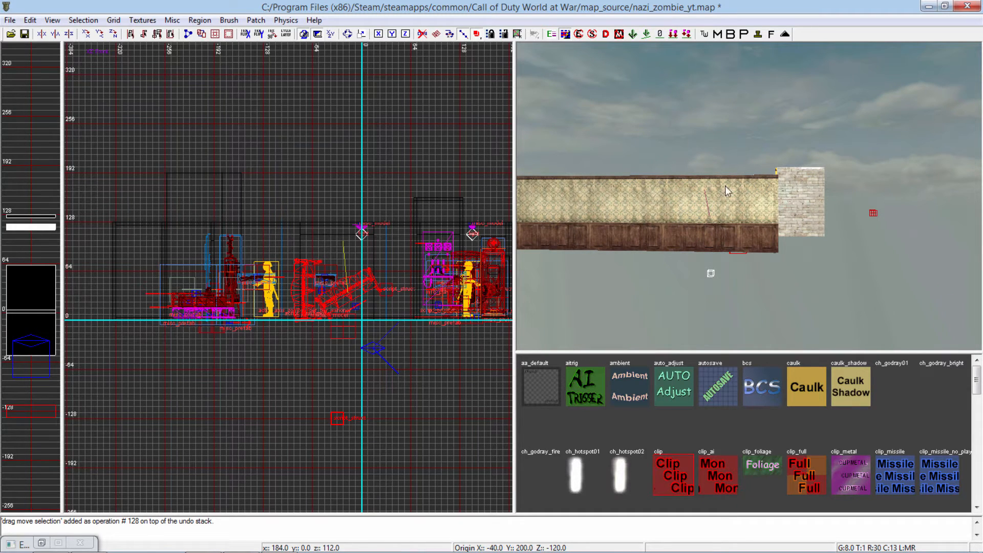
{"action": "right_click_drag", "start_coordinate": [704, 253], "coordinate": [666, 241]}
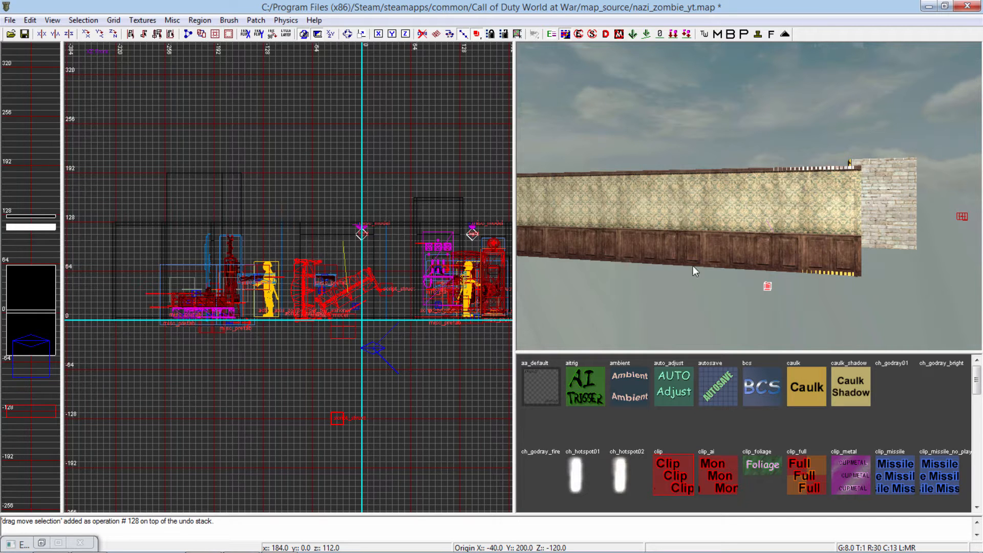
{"action": "mouse_move", "coordinate": [728, 271]}
{"action": "right_mouse_down"}
{"action": "mouse_move", "coordinate": [638, 266]}
{"action": "mouse_move", "coordinate": [729, 272]}
{"action": "right_mouse_up"}
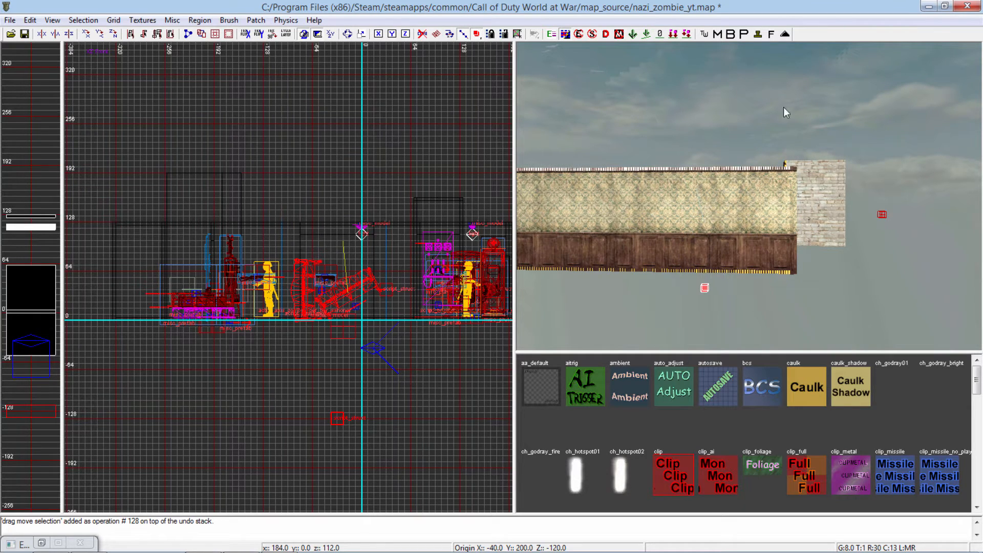
{"action": "mouse_move", "coordinate": [758, 292]}
{"action": "right_mouse_down"}
{"action": "mouse_move", "coordinate": [752, 205]}
{"action": "mouse_move", "coordinate": [523, 200]}
{"action": "mouse_move", "coordinate": [640, 200]}
{"action": "mouse_move", "coordinate": [737, 184]}
{"action": "right_mouse_up"}
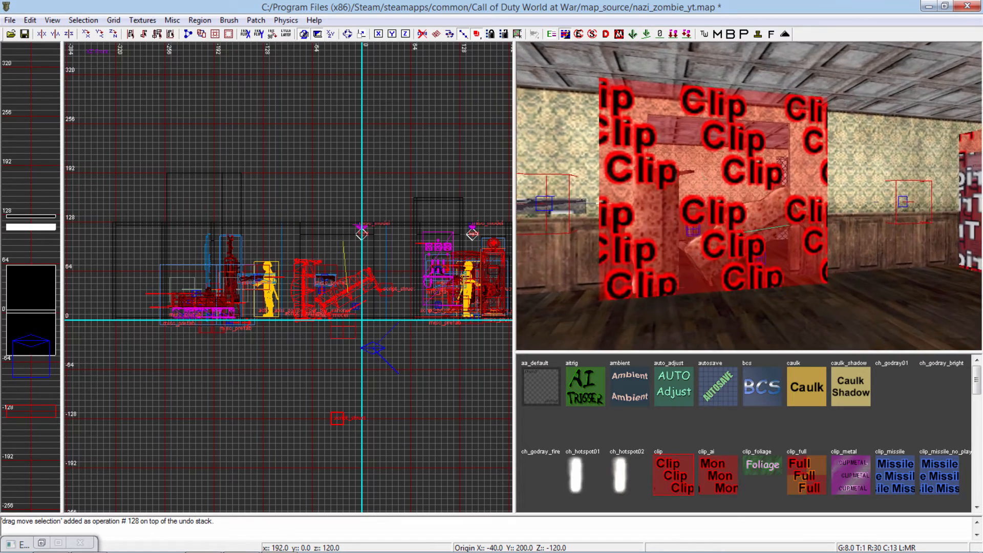
{"action": "key", "text": "c"}
{"action": "key", "text": "c"}
{"action": "key", "text": "c"}
{"action": "key", "text": "c"}
{"action": "key", "text": "c"}
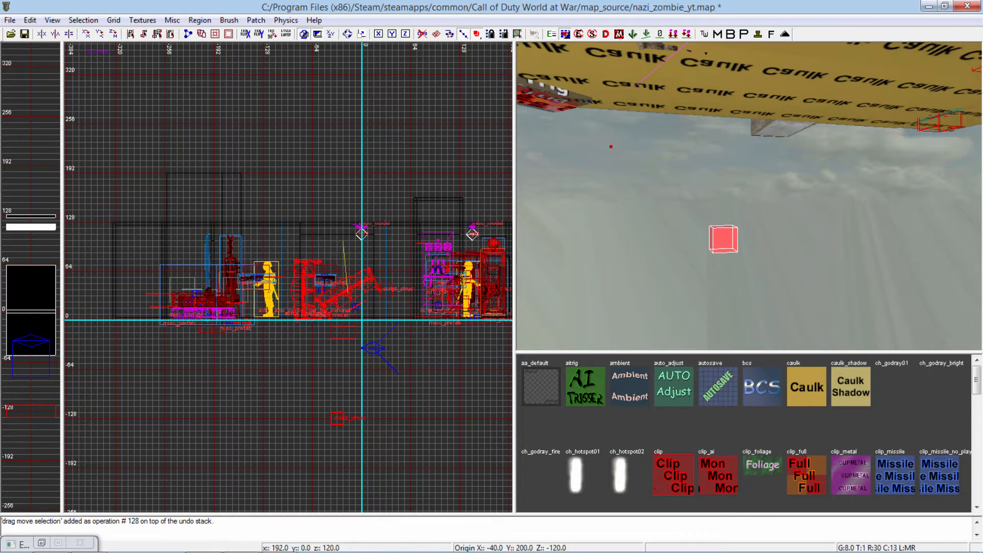
- Add the key script_linkName with the value debris_one_link to the script_struct, put the entity window away and deselect it
{"action": "key", "text": "n"}
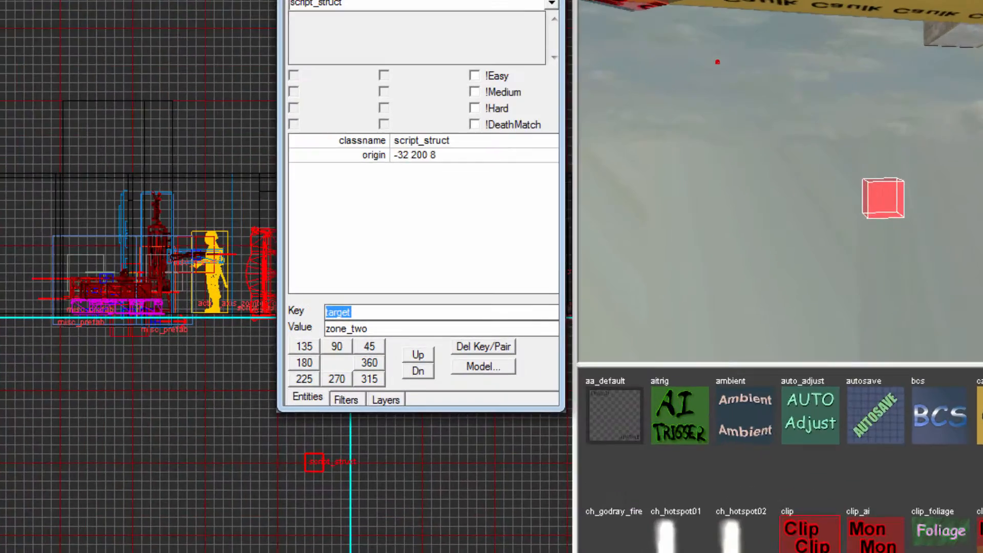
{"action": "key", "text": "BackSpace"}
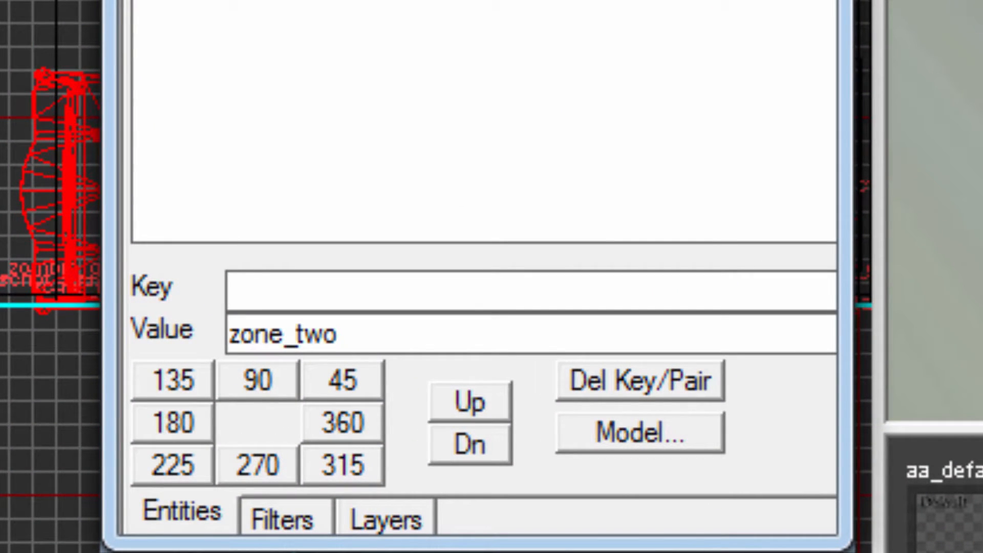
{"action": "type", "text": "script_lin"}
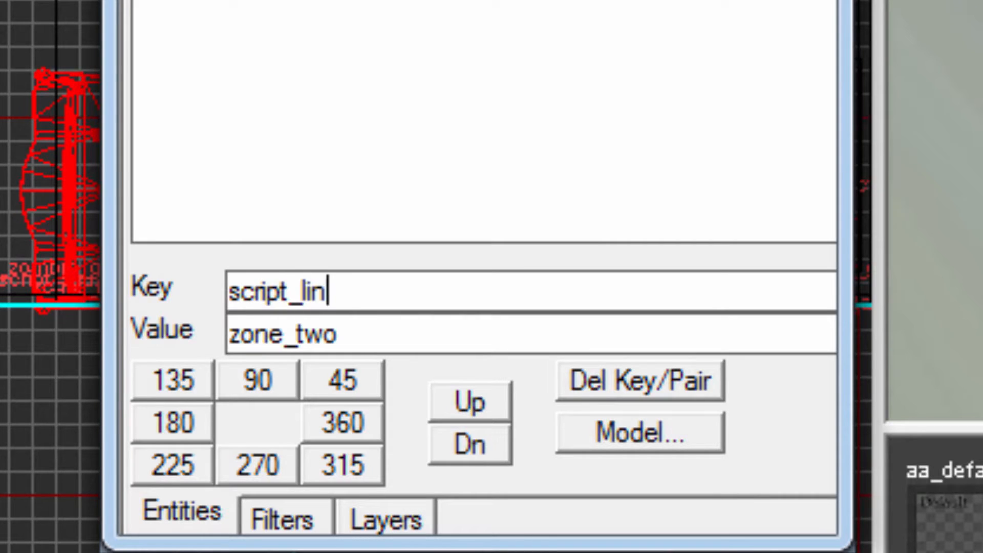
{"action": "type", "text": "kName"}
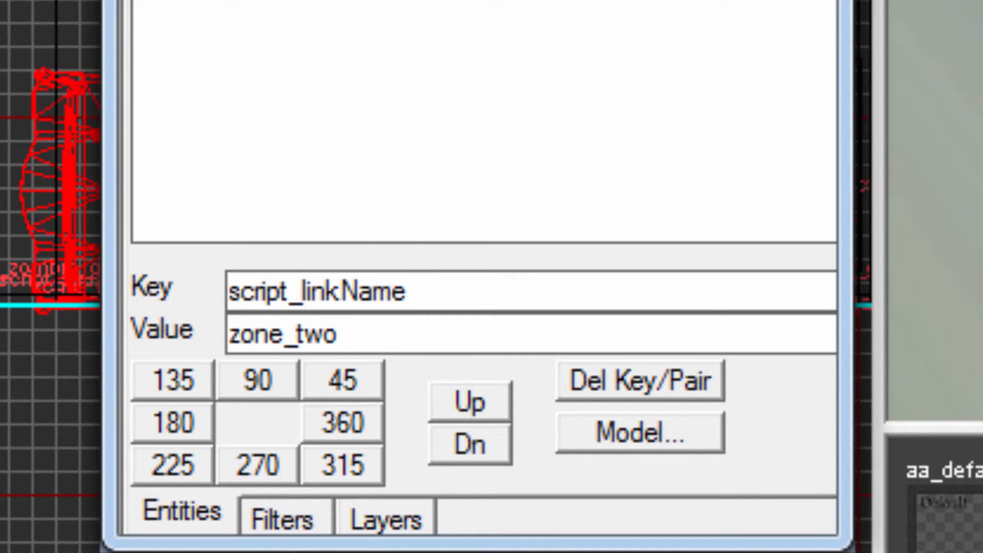
{"action": "key", "text": "Tab"}
{"action": "key", "text": "BackSpace"}
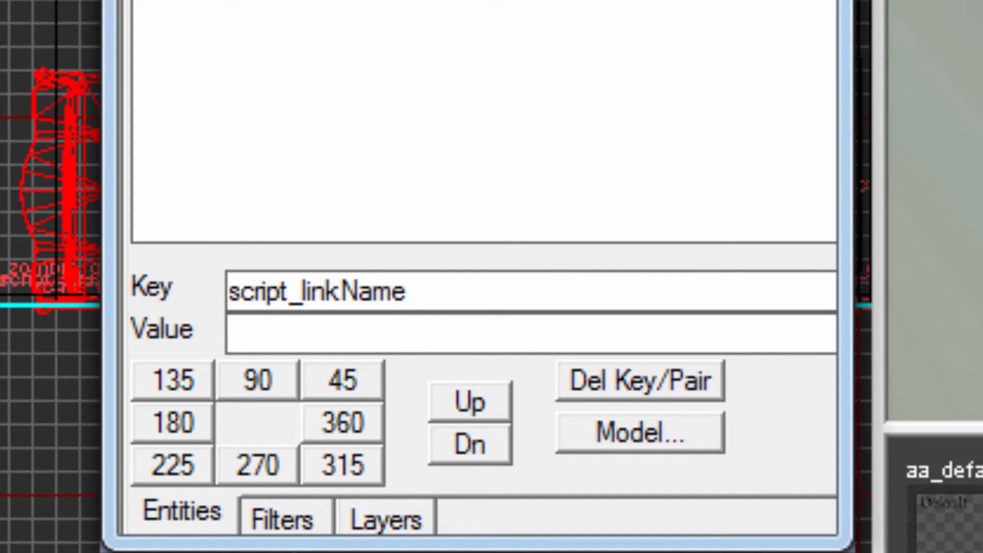
{"action": "type", "text": "debris_one_"}
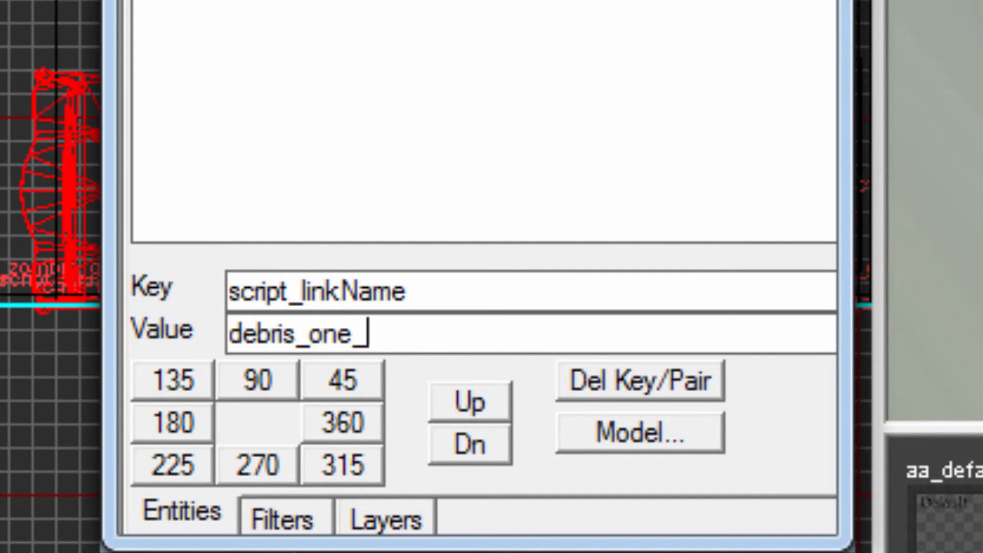
{"action": "type", "text": "link"}
{"action": "key", "text": "Return"}
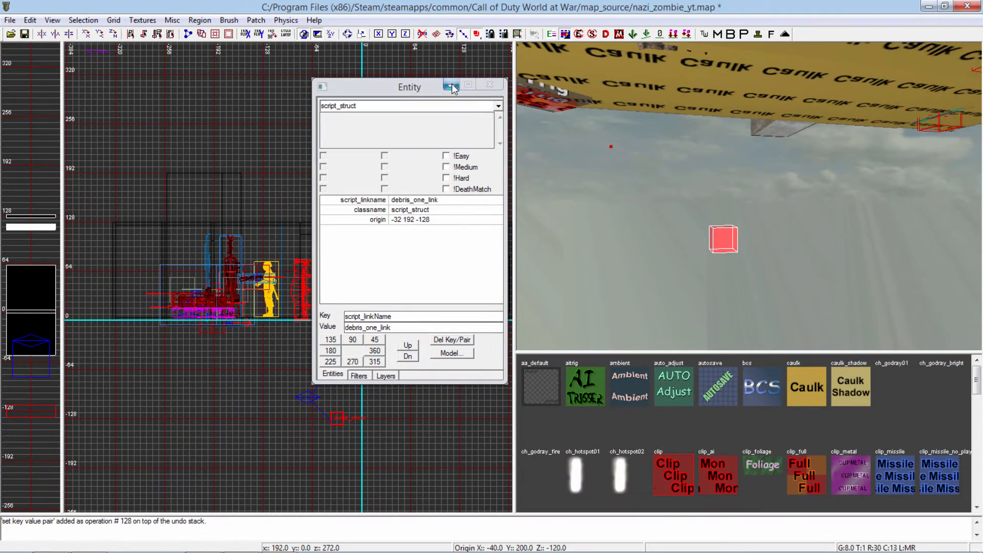
{"action": "left_click", "coordinate": [452, 85]}
{"action": "key", "text": "Escape"}
- Create a trigger_use entity in the top view, just in front of the debris couches in the doorway
{"action": "right_click_drag", "start_coordinate": [810, 332], "coordinate": [784, 271]}
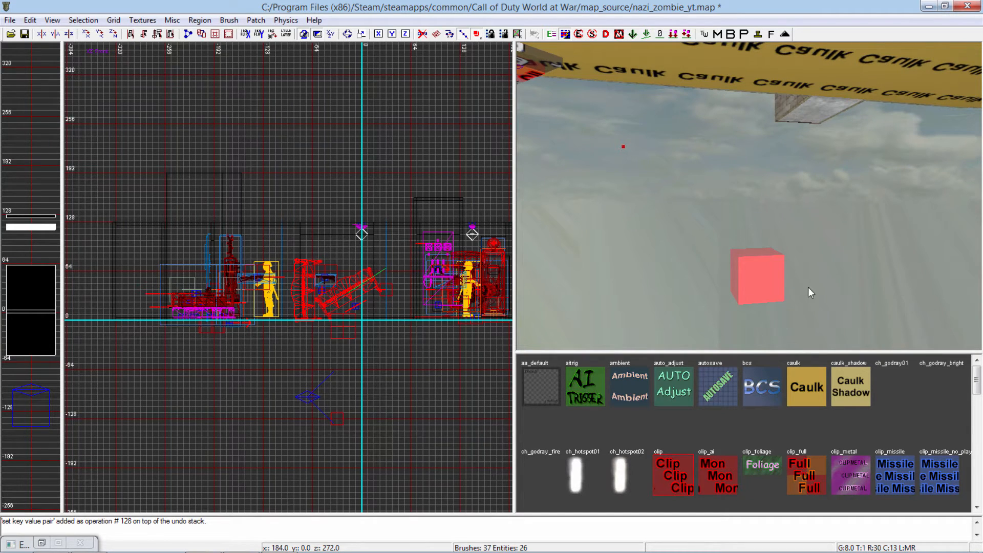
{"action": "right_click_drag", "start_coordinate": [808, 288], "coordinate": [801, 195]}
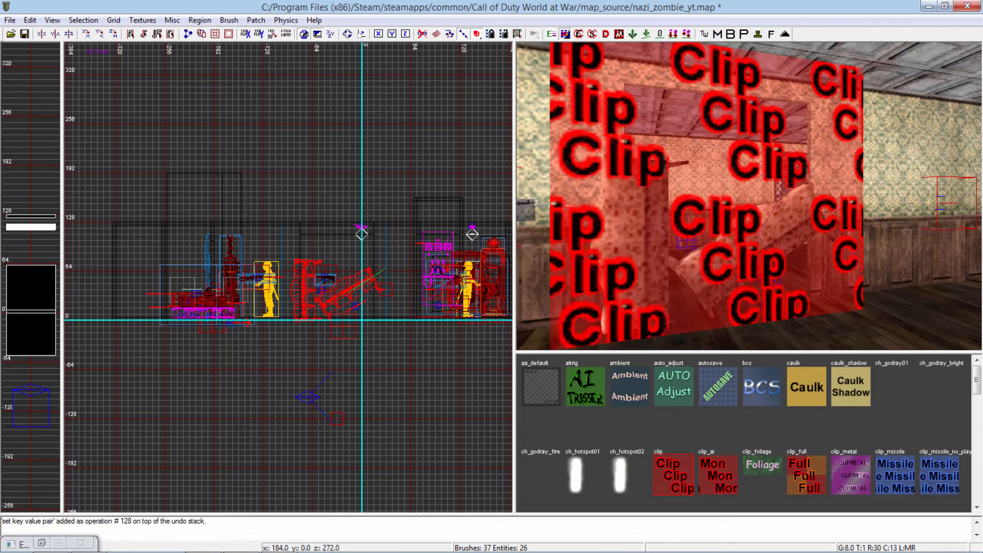
{"action": "mouse_move", "coordinate": [800, 194]}
{"action": "right_mouse_down"}
{"action": "mouse_move", "coordinate": [815, 199]}
{"action": "mouse_move", "coordinate": [799, 210]}
{"action": "right_mouse_up"}
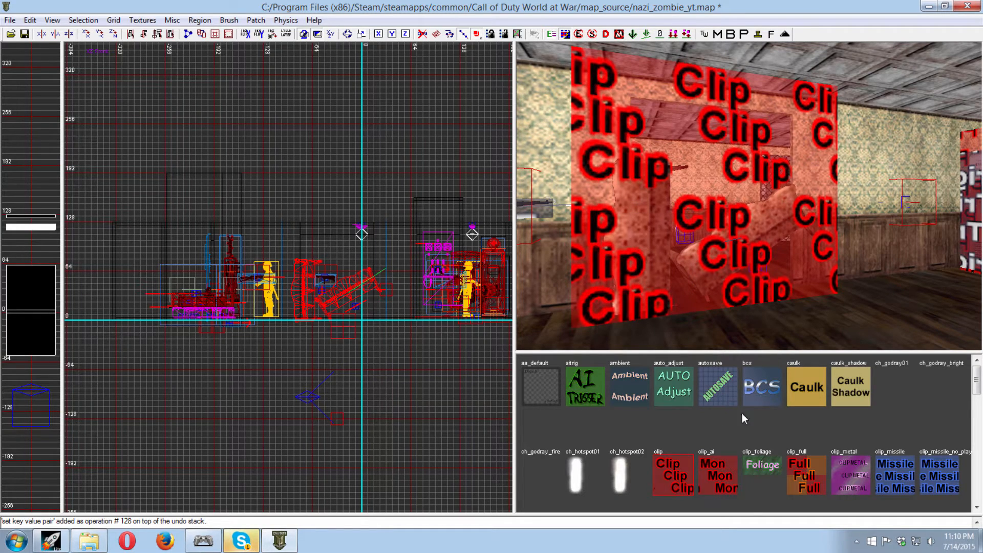
{"action": "key", "text": "ctrl+Tab"}
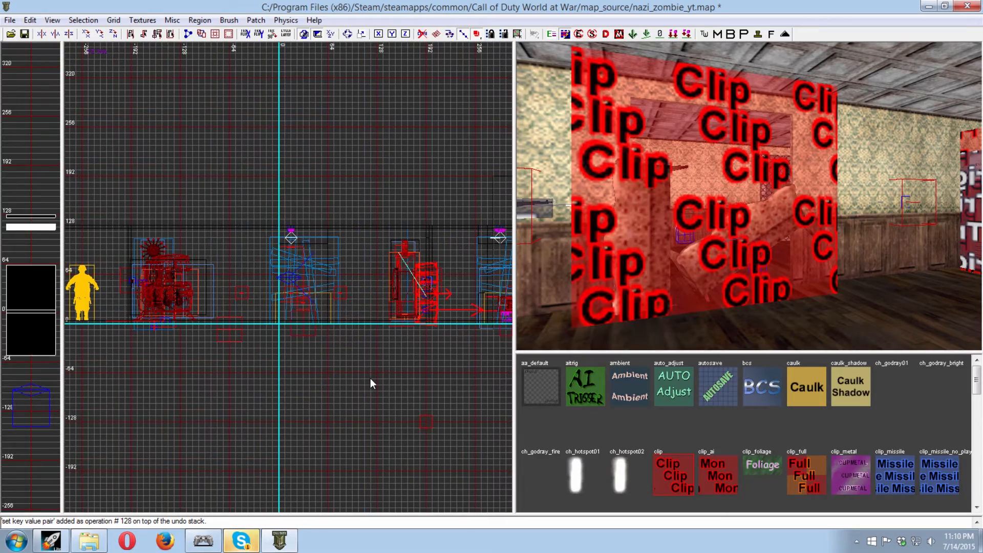
{"action": "key", "text": "ctrl+Tab"}
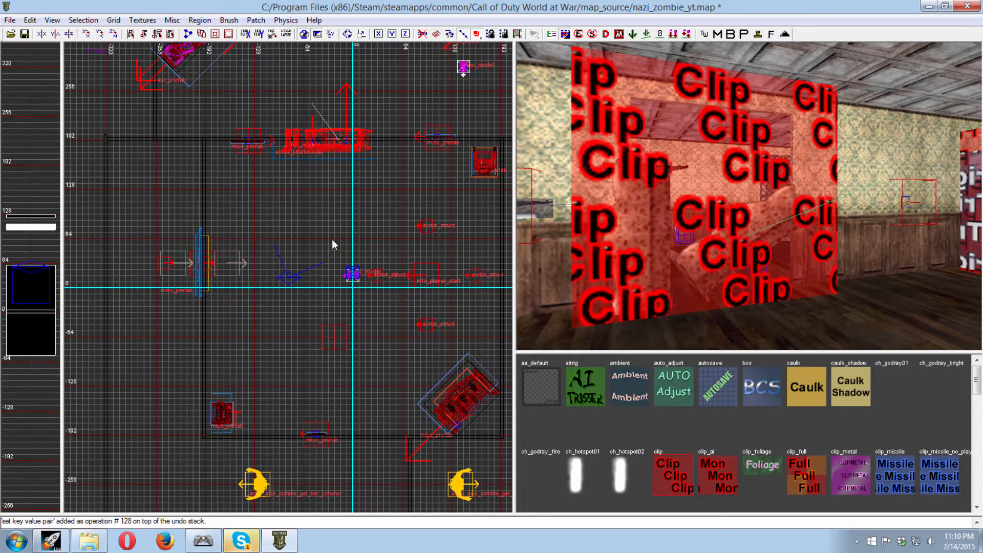
{"action": "right_click_drag", "start_coordinate": [313, 123], "coordinate": [313, 176]}
{"action": "scroll", "coordinate": [313, 180], "scroll_direction": "up", "scroll_amount": 3}
{"action": "right_click", "coordinate": [317, 234]}
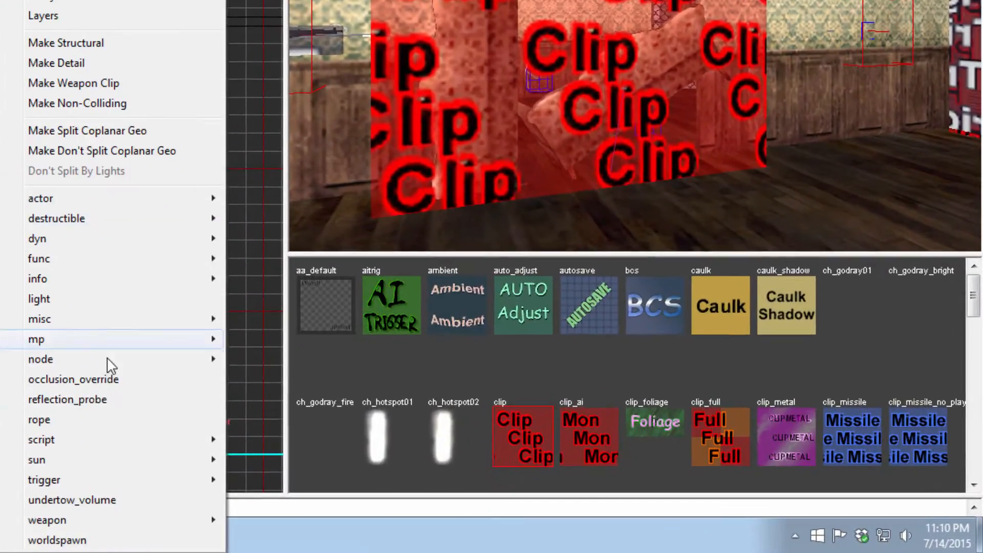
{"action": "mouse_move", "coordinate": [136, 479]}
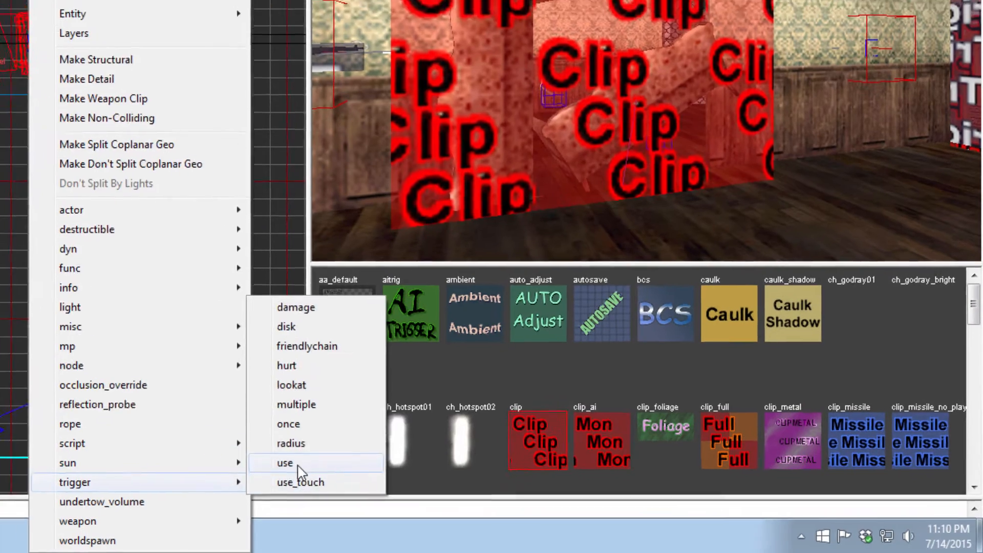
{"action": "left_click", "coordinate": [274, 515]}
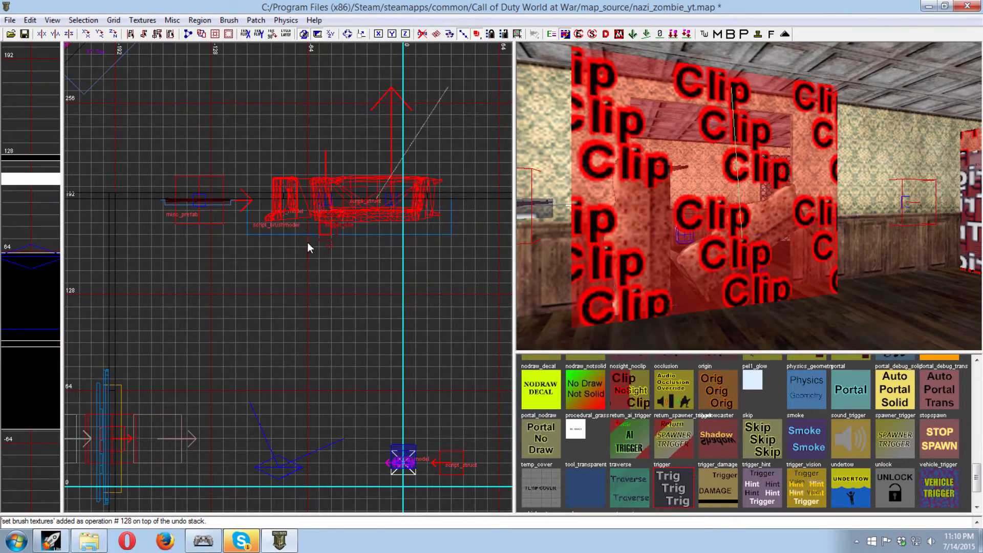
- Enlarge the use trigger to about 40 units wide and 40 high and raise it to floor level in front of the debris
{"action": "left_click", "coordinate": [282, 237]}
{"action": "mouse_move", "coordinate": [324, 230]}
{"action": "left_mouse_down"}
{"action": "mouse_move", "coordinate": [313, 267]}
{"action": "mouse_move", "coordinate": [375, 267]}
{"action": "left_mouse_up"}
{"action": "right_click_drag", "start_coordinate": [757, 261], "coordinate": [754, 304]}
{"action": "key", "text": "ctrl+Tab"}
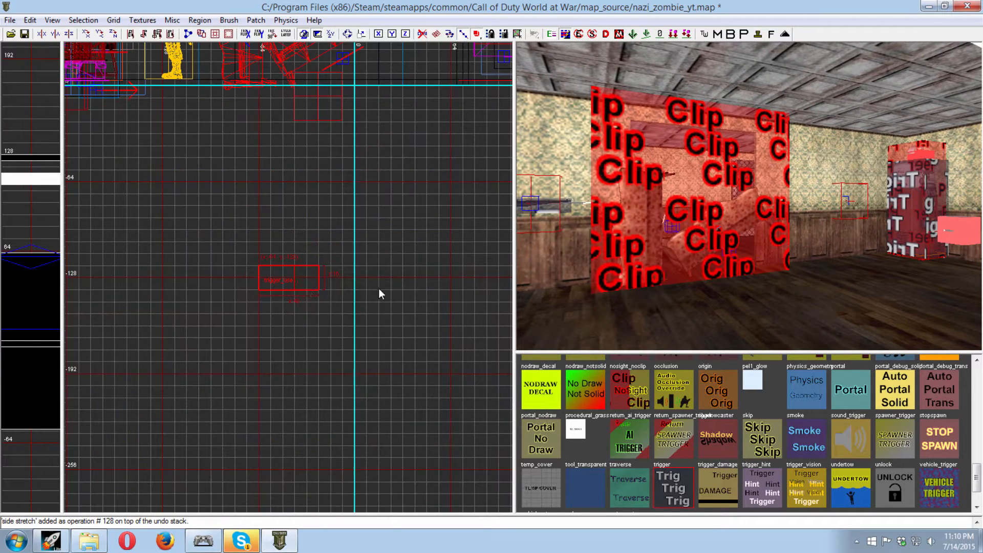
{"action": "left_click_drag", "start_coordinate": [301, 254], "coordinate": [302, 120]}
{"action": "left_click_drag", "start_coordinate": [301, 314], "coordinate": [300, 182]}
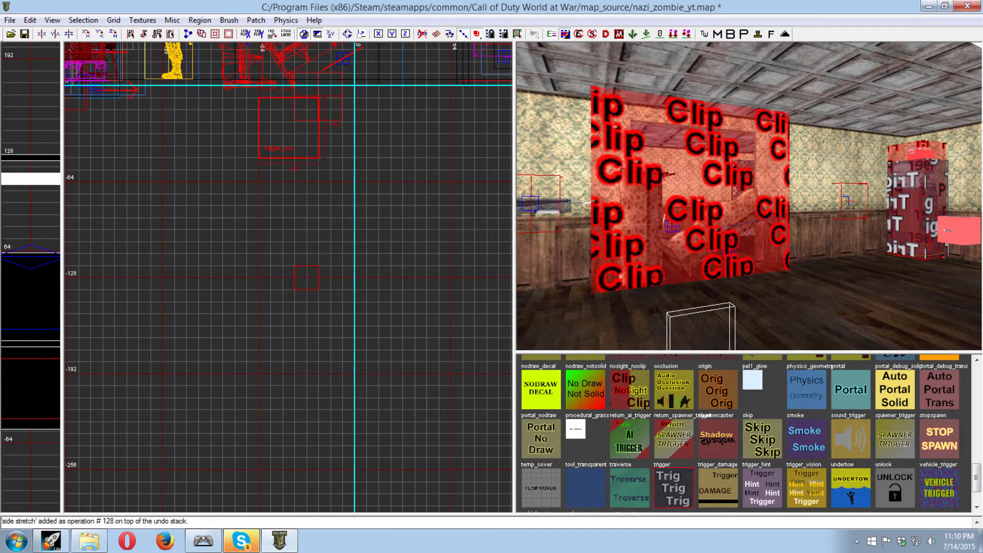
{"action": "right_click_drag", "start_coordinate": [300, 142], "coordinate": [277, 250]}
{"action": "left_click_drag", "start_coordinate": [276, 250], "coordinate": [276, 175]}
{"action": "scroll", "coordinate": [272, 181], "scroll_direction": "up", "scroll_amount": 2}
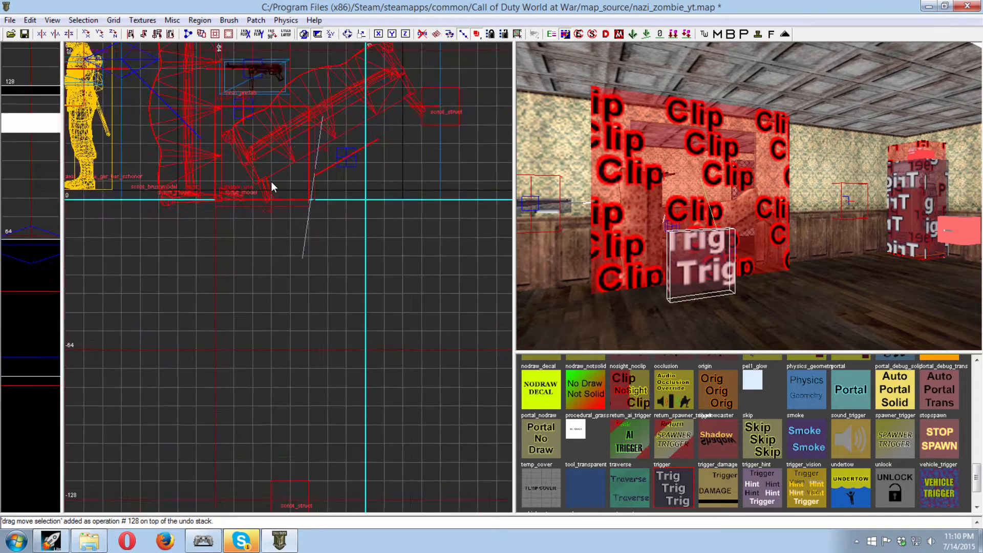
- Stretch the use trigger in the top view against the doorway so it spans the clip's full width, about 140 units
{"action": "key", "text": "ctrl+Tab"}
{"action": "key", "text": "ctrl+Tab"}
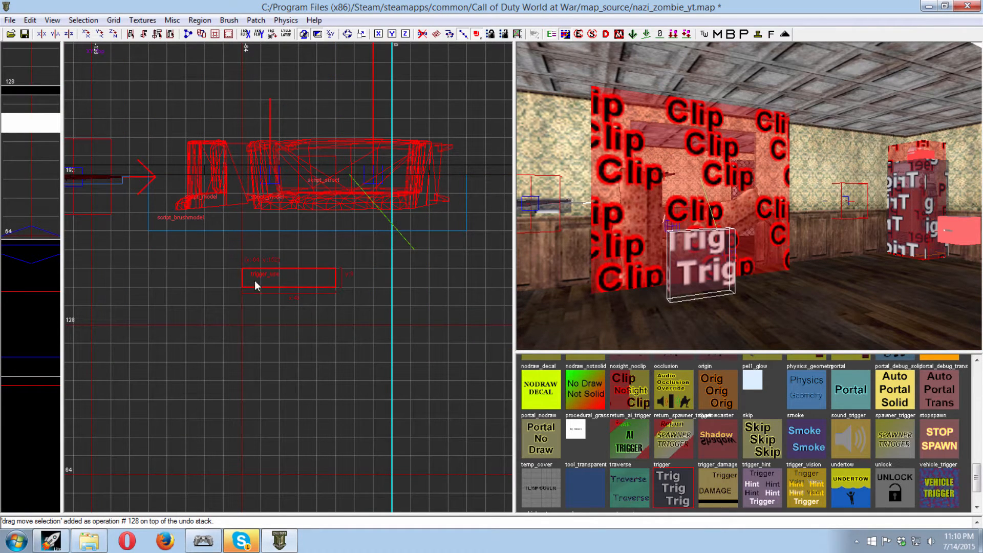
{"action": "mouse_move", "coordinate": [276, 274]}
{"action": "left_mouse_down"}
{"action": "mouse_move", "coordinate": [240, 232]}
{"action": "mouse_move", "coordinate": [380, 235]}
{"action": "left_mouse_up"}
{"action": "scroll", "coordinate": [275, 275], "scroll_direction": "down", "scroll_amount": 3}
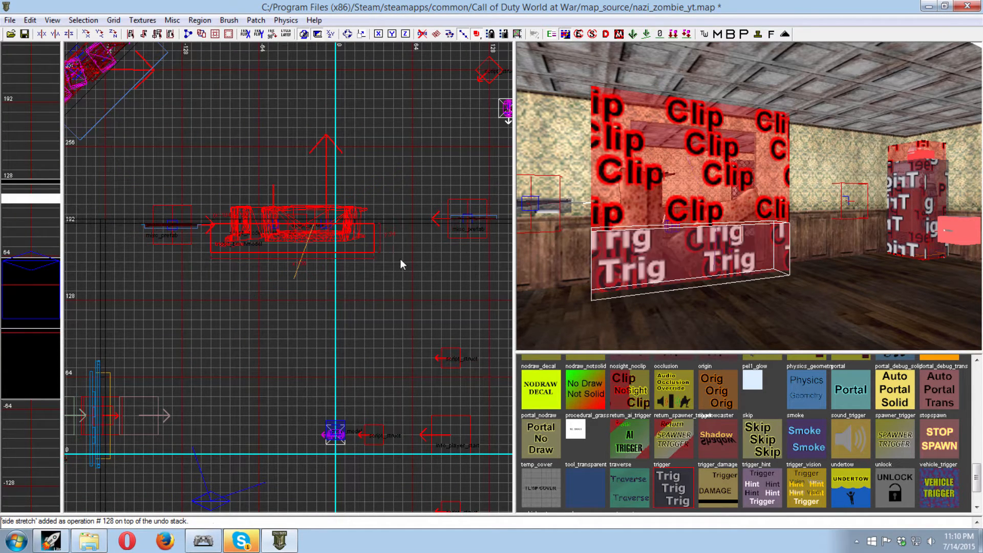
- Move the rifle wall prefab beside the doorway about 16 units away from the clip and deselect it
{"action": "right_click_drag", "start_coordinate": [702, 272], "coordinate": [671, 267]}
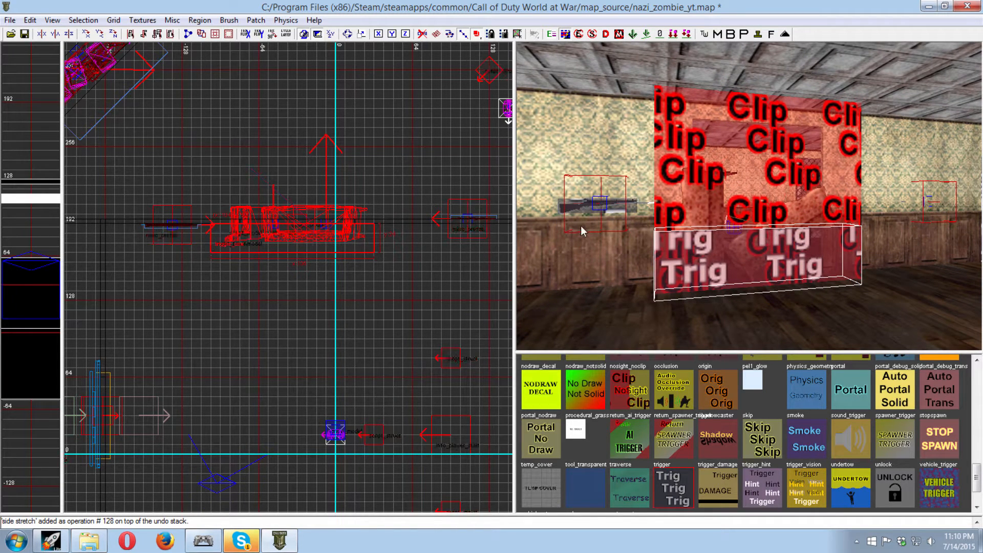
{"action": "key", "text": "Escape"}
{"action": "left_click", "coordinate": [597, 207], "text": "shift"}
{"action": "right_click_drag", "start_coordinate": [199, 269], "coordinate": [257, 285]}
{"action": "left_click_drag", "start_coordinate": [215, 250], "coordinate": [196, 249]}
{"action": "key", "text": "Escape"}
- Extend the use trigger about 8 units sideways past the clip and about 8 units farther into the room
{"action": "right_click_drag", "start_coordinate": [618, 263], "coordinate": [626, 265]}
{"action": "left_click", "coordinate": [692, 272], "text": "shift"}
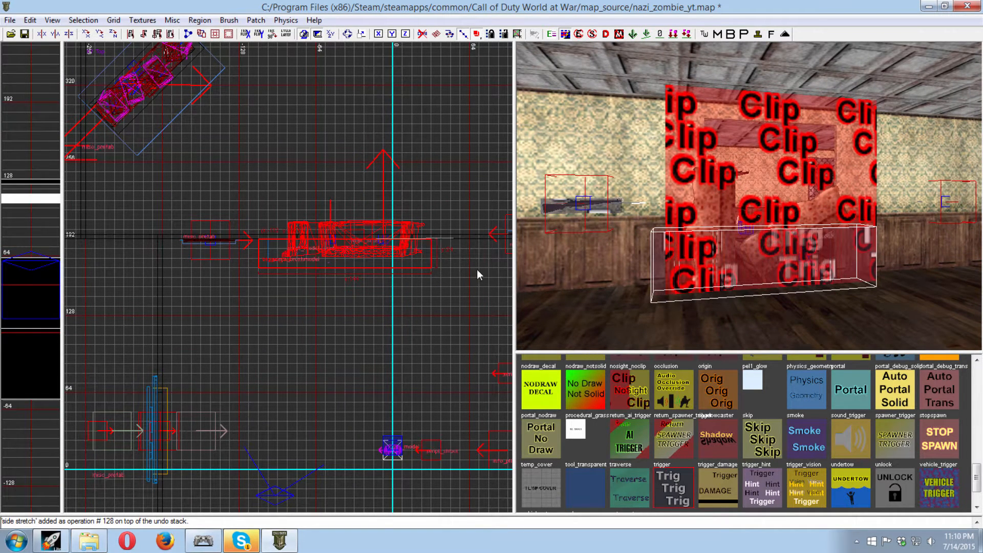
{"action": "left_click_drag", "start_coordinate": [438, 270], "coordinate": [444, 275]}
{"action": "left_click_drag", "start_coordinate": [396, 298], "coordinate": [394, 305]}
{"action": "key", "text": "Escape"}
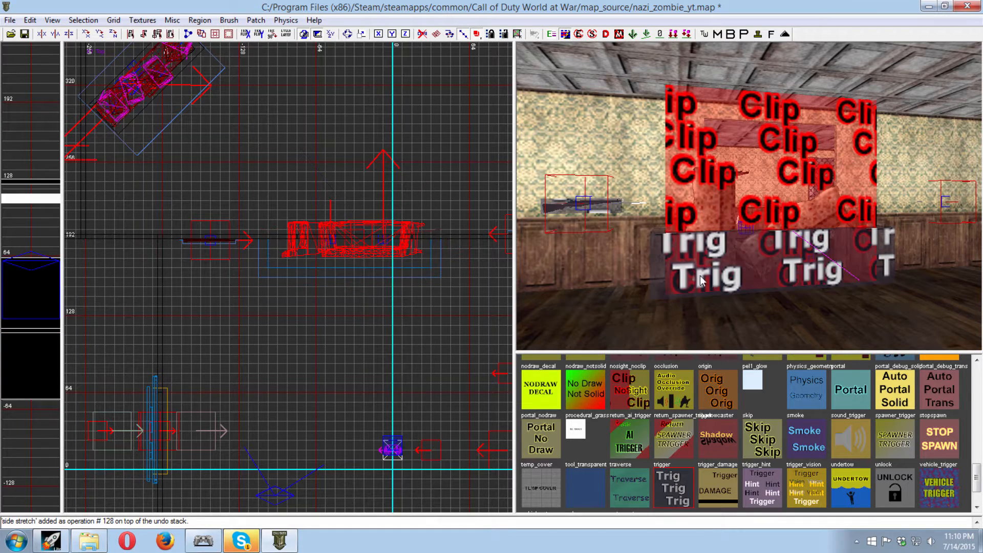
- Raise the use trigger's top face in the front view to about the clip's height, covering the doorway, and deselect it
{"action": "left_click", "coordinate": [707, 271], "text": "shift"}
{"action": "key", "text": "ctrl+Tab"}
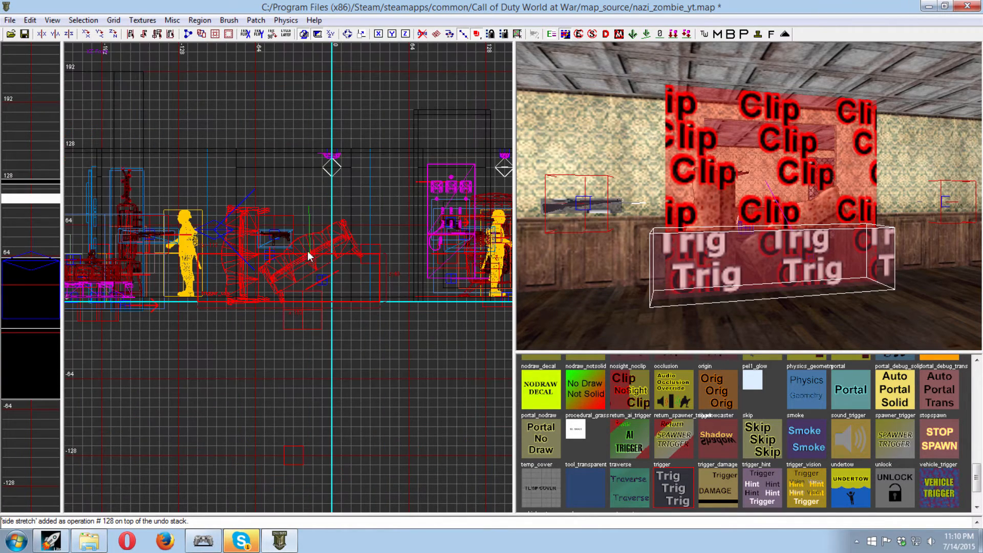
{"action": "left_click_drag", "start_coordinate": [311, 231], "coordinate": [303, 123]}
{"action": "key", "text": "Escape"}
- Stretch the use trigger deep into the room in the top view and shift it sideways by about 8 units
{"action": "mouse_move", "coordinate": [816, 226]}
{"action": "right_mouse_down"}
{"action": "mouse_move", "coordinate": [749, 124]}
{"action": "mouse_move", "coordinate": [768, 148]}
{"action": "mouse_move", "coordinate": [737, 240]}
{"action": "mouse_move", "coordinate": [723, 237]}
{"action": "right_mouse_up"}
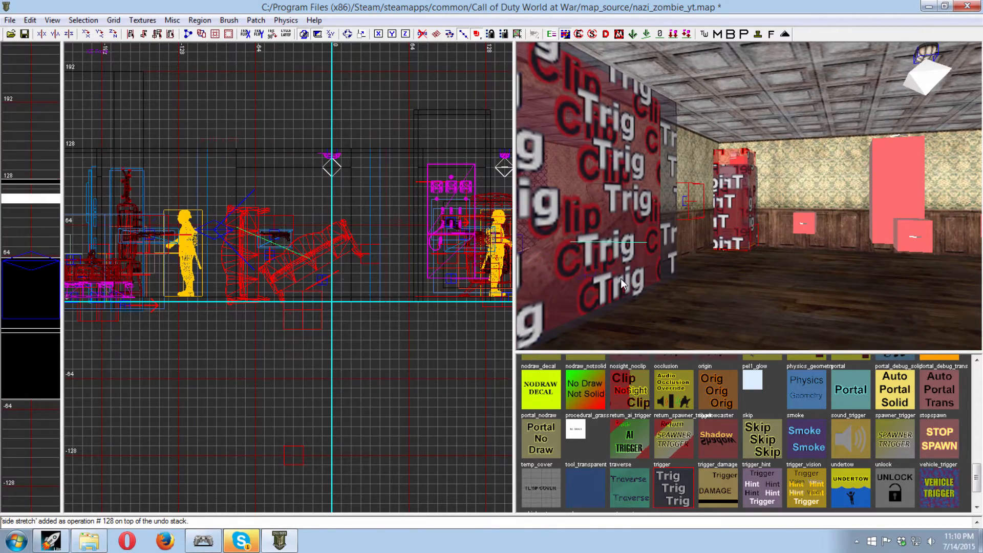
{"action": "left_click", "coordinate": [620, 278], "text": "shift"}
{"action": "key", "text": "ctrl+Tab"}
{"action": "key", "text": "ctrl+Tab"}
{"action": "scroll", "coordinate": [338, 332], "scroll_direction": "down", "scroll_amount": 2}
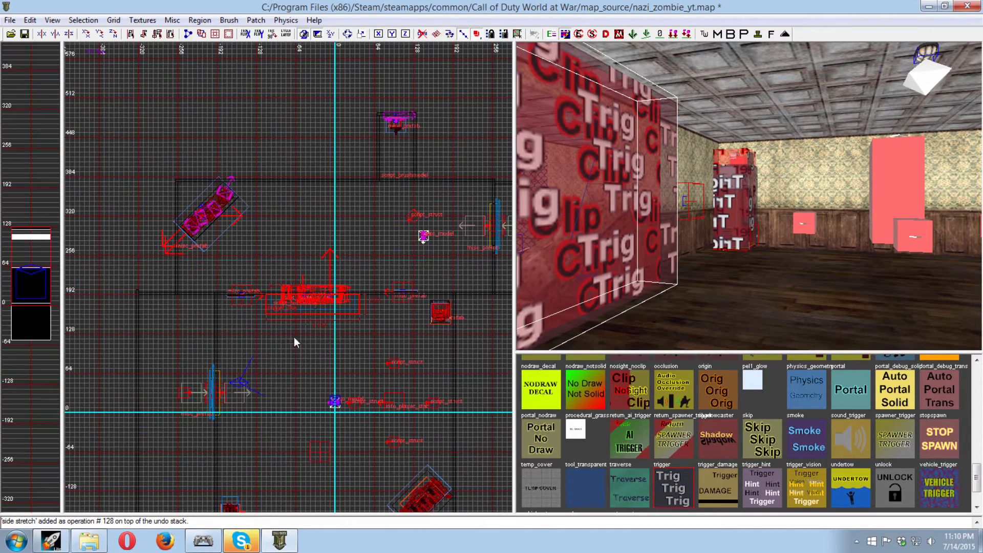
{"action": "left_click_drag", "start_coordinate": [294, 334], "coordinate": [304, 398]}
{"action": "mouse_move", "coordinate": [738, 205]}
{"action": "right_mouse_down"}
{"action": "mouse_move", "coordinate": [815, 207]}
{"action": "mouse_move", "coordinate": [827, 174]}
{"action": "mouse_move", "coordinate": [727, 215]}
{"action": "mouse_move", "coordinate": [729, 238]}
{"action": "right_mouse_up"}
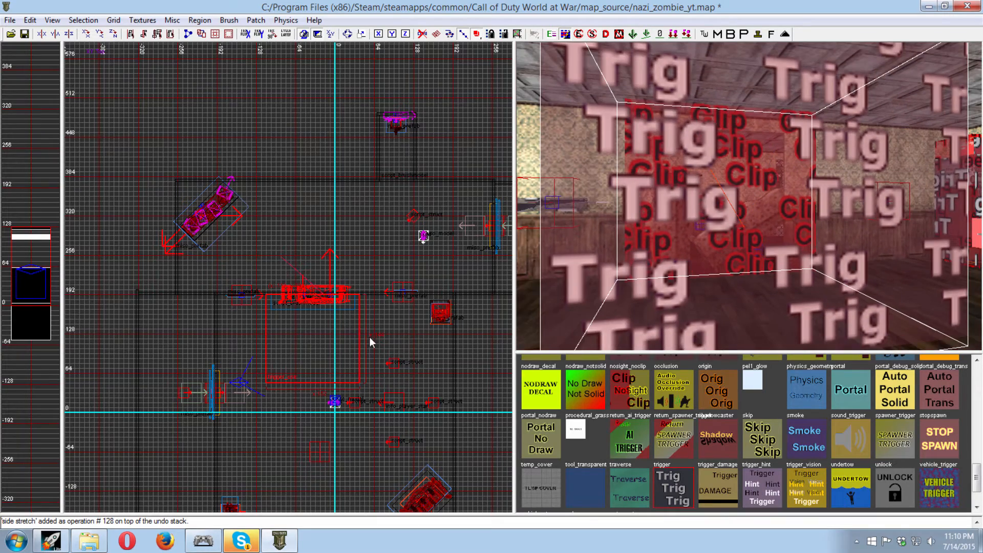
{"action": "left_click_drag", "start_coordinate": [357, 339], "coordinate": [362, 339]}
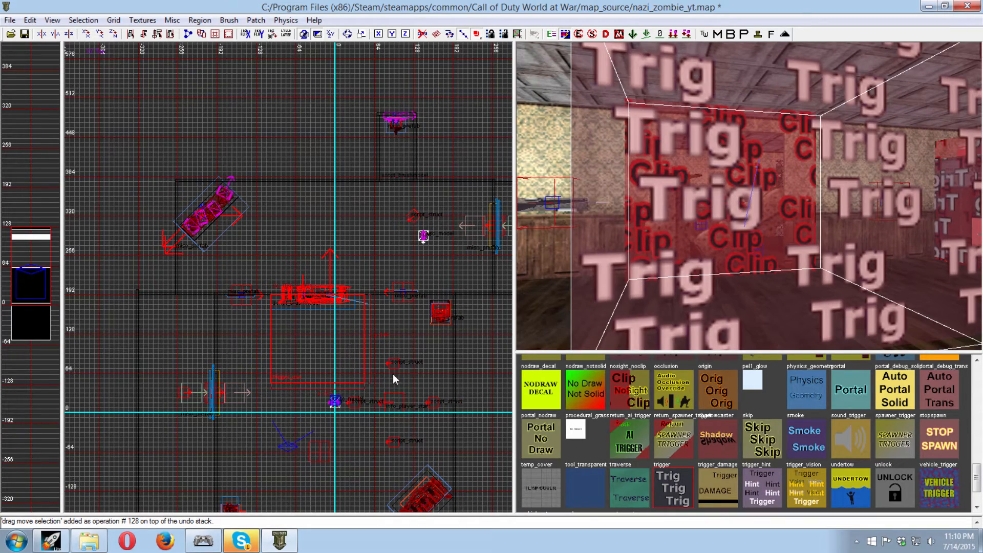
- Pull the use trigger's front face back close to the debris clip and deselect it
{"action": "mouse_move", "coordinate": [304, 434]}
{"action": "left_mouse_down"}
{"action": "mouse_move", "coordinate": [321, 364]}
{"action": "mouse_move", "coordinate": [336, 362]}
{"action": "left_mouse_up"}
{"action": "right_click_drag", "start_coordinate": [654, 270], "coordinate": [744, 295]}
{"action": "left_click", "coordinate": [743, 296], "text": "shift"}
{"action": "left_click_drag", "start_coordinate": [333, 345], "coordinate": [331, 334]}
{"action": "key", "text": "Escape"}
- Inspect the trigger around the clip and extend its front face about 16 units farther into the room
{"action": "mouse_move", "coordinate": [712, 273]}
{"action": "right_mouse_down"}
{"action": "mouse_move", "coordinate": [731, 274]}
{"action": "mouse_move", "coordinate": [733, 251]}
{"action": "mouse_move", "coordinate": [733, 302]}
{"action": "mouse_move", "coordinate": [758, 287]}
{"action": "mouse_move", "coordinate": [613, 223]}
{"action": "right_mouse_up"}
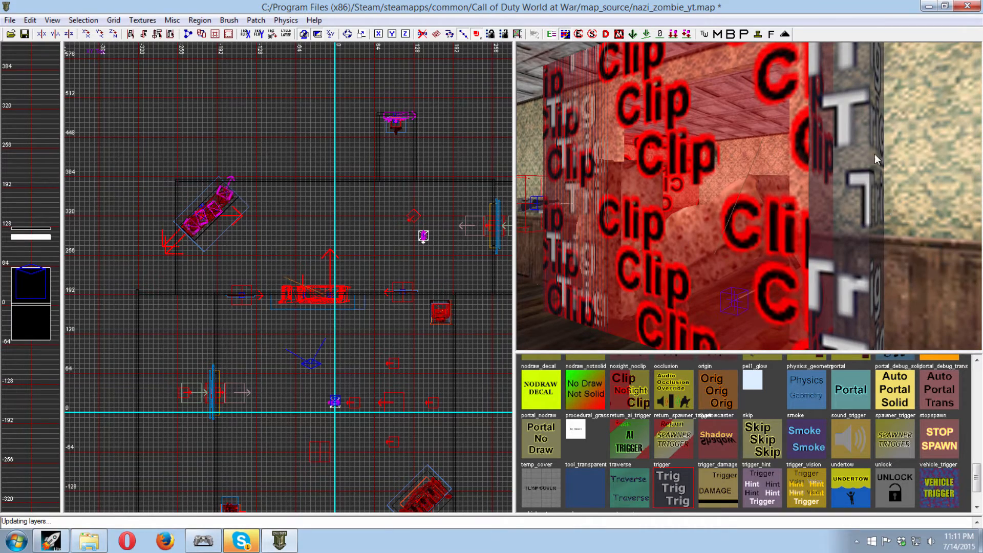
{"action": "mouse_move", "coordinate": [765, 266]}
{"action": "right_mouse_down"}
{"action": "mouse_move", "coordinate": [765, 241]}
{"action": "mouse_move", "coordinate": [730, 242]}
{"action": "right_mouse_up"}
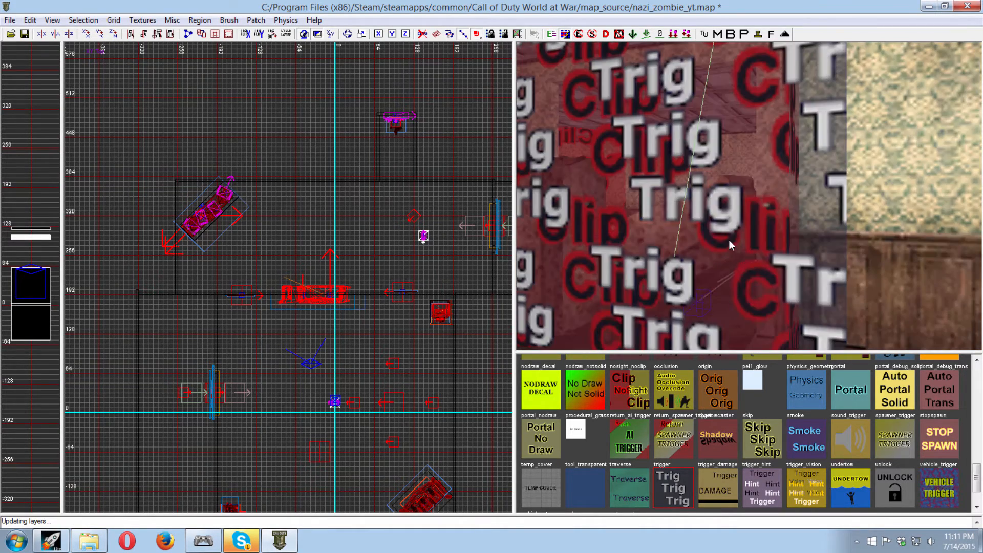
{"action": "left_click", "coordinate": [735, 287], "text": "shift"}
{"action": "right_click_drag", "start_coordinate": [736, 288], "coordinate": [566, 299]}
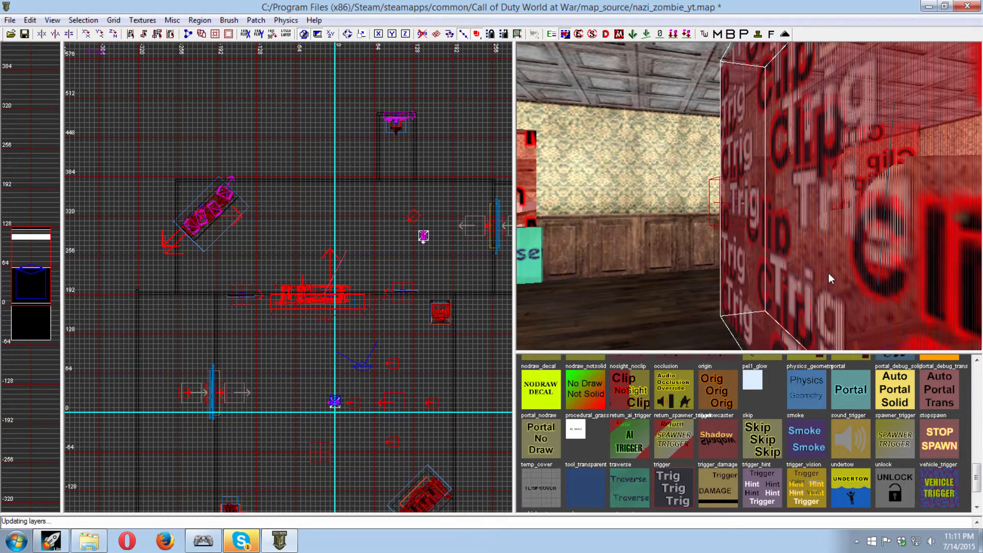
{"action": "right_click_drag", "start_coordinate": [814, 273], "coordinate": [769, 203]}
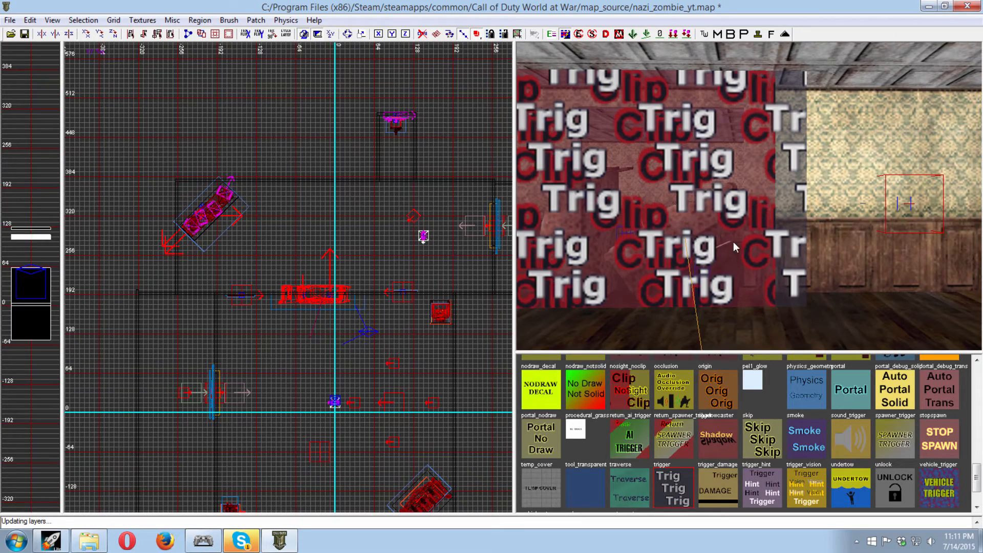
{"action": "mouse_move", "coordinate": [735, 248]}
{"action": "right_mouse_down"}
{"action": "mouse_move", "coordinate": [733, 215]}
{"action": "mouse_move", "coordinate": [784, 204]}
{"action": "mouse_move", "coordinate": [738, 210]}
{"action": "mouse_move", "coordinate": [769, 215]}
{"action": "mouse_move", "coordinate": [727, 266]}
{"action": "mouse_move", "coordinate": [781, 246]}
{"action": "mouse_move", "coordinate": [790, 210]}
{"action": "right_mouse_up"}
{"action": "left_click", "coordinate": [790, 210], "text": "shift"}
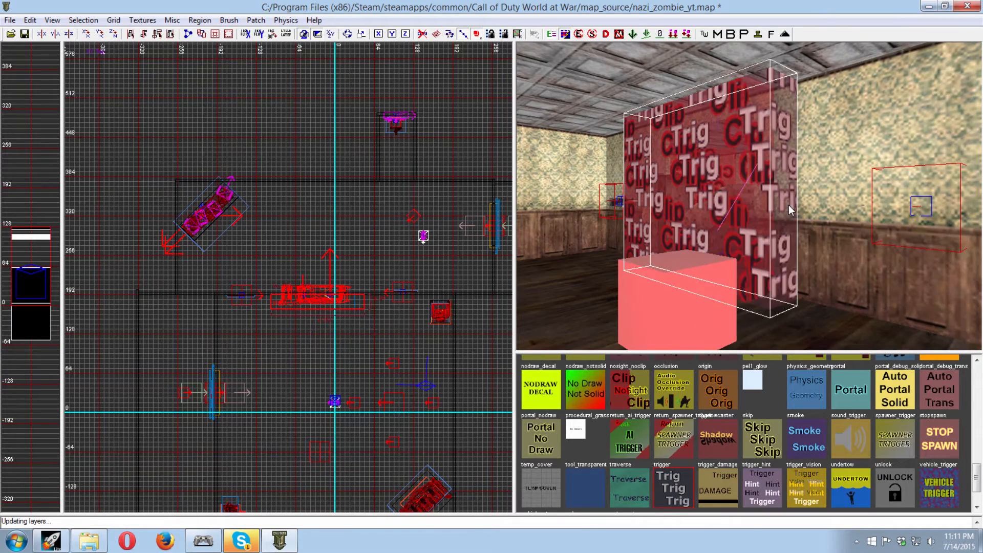
{"action": "mouse_move", "coordinate": [314, 323]}
{"action": "left_mouse_down"}
{"action": "mouse_move", "coordinate": [315, 310]}
{"action": "mouse_move", "coordinate": [312, 332]}
{"action": "left_mouse_up"}
{"action": "key", "text": "Escape"}
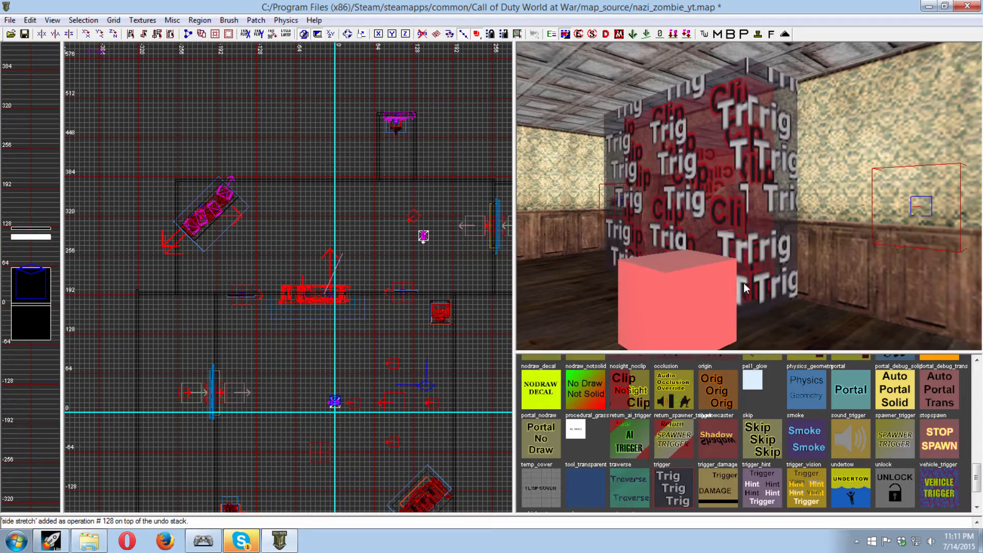
- Extend the use trigger's front face by about another 8 units and check it against the doorway clip
{"action": "mouse_move", "coordinate": [744, 285]}
{"action": "right_mouse_down"}
{"action": "mouse_move", "coordinate": [742, 210]}
{"action": "mouse_move", "coordinate": [722, 205]}
{"action": "mouse_move", "coordinate": [751, 210]}
{"action": "mouse_move", "coordinate": [725, 215]}
{"action": "mouse_move", "coordinate": [753, 205]}
{"action": "mouse_move", "coordinate": [693, 282]}
{"action": "right_mouse_up"}
{"action": "left_click", "coordinate": [693, 281], "text": "shift"}
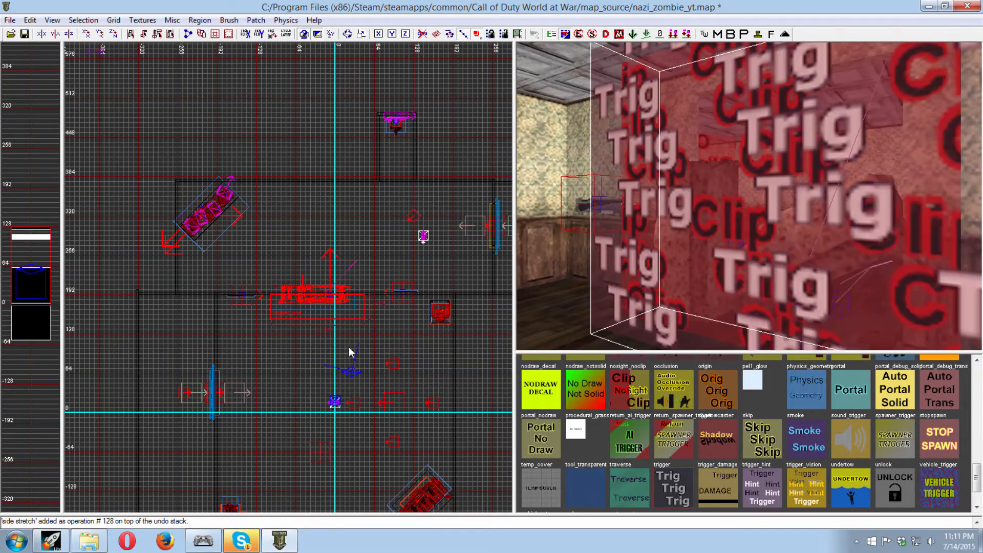
{"action": "left_click_drag", "start_coordinate": [349, 346], "coordinate": [334, 349]}
{"action": "key", "text": "Escape"}
{"action": "right_click_drag", "start_coordinate": [729, 273], "coordinate": [727, 261]}
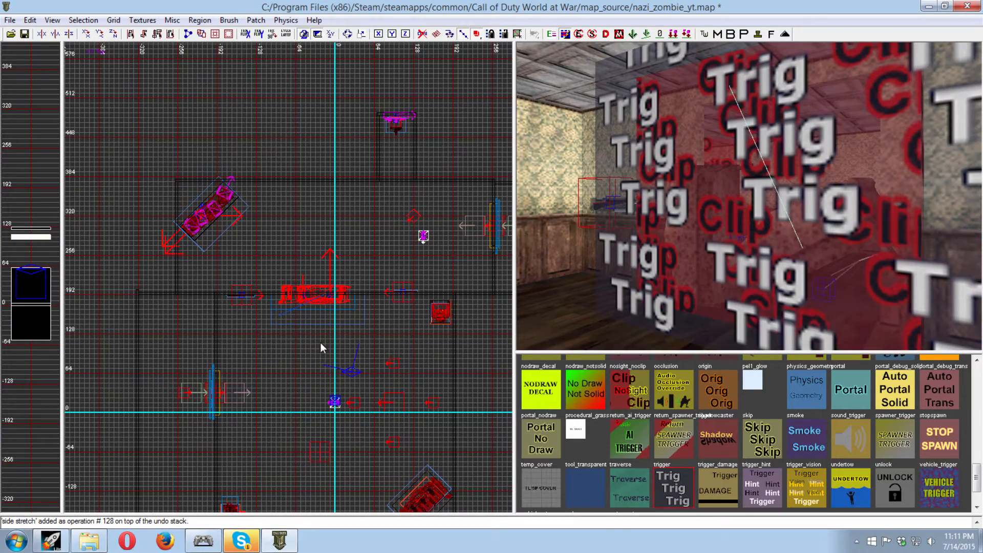
{"action": "mouse_move", "coordinate": [729, 343]}
{"action": "right_mouse_down"}
{"action": "mouse_move", "coordinate": [731, 287]}
{"action": "mouse_move", "coordinate": [721, 266]}
{"action": "mouse_move", "coordinate": [714, 282]}
{"action": "mouse_move", "coordinate": [707, 256]}
{"action": "mouse_move", "coordinate": [718, 287]}
{"action": "mouse_move", "coordinate": [733, 279]}
{"action": "mouse_move", "coordinate": [735, 256]}
{"action": "mouse_move", "coordinate": [727, 297]}
{"action": "right_mouse_up"}
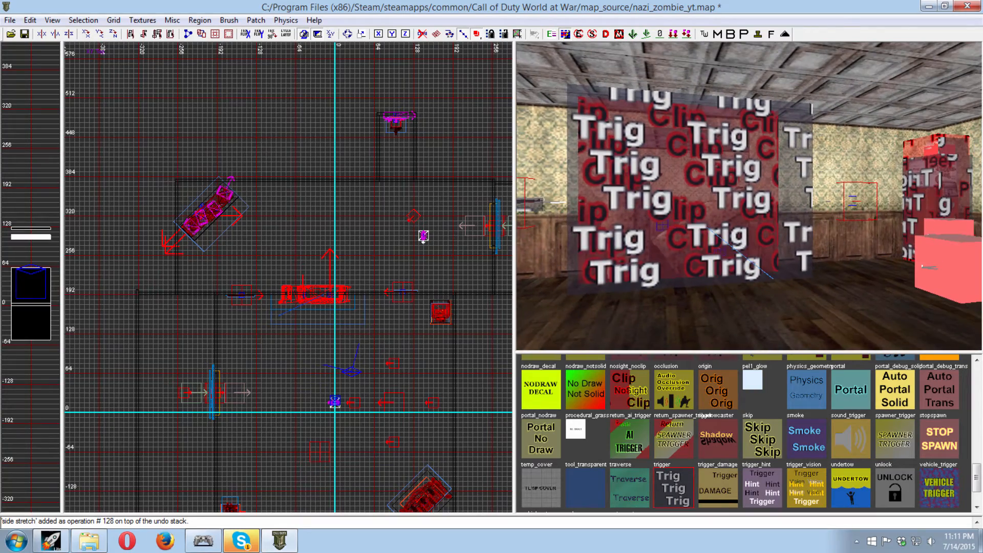
- Add the key targetname with the value zombie_debris to the use trigger in front of the doorway
{"action": "left_click", "coordinate": [728, 296], "text": "shift"}
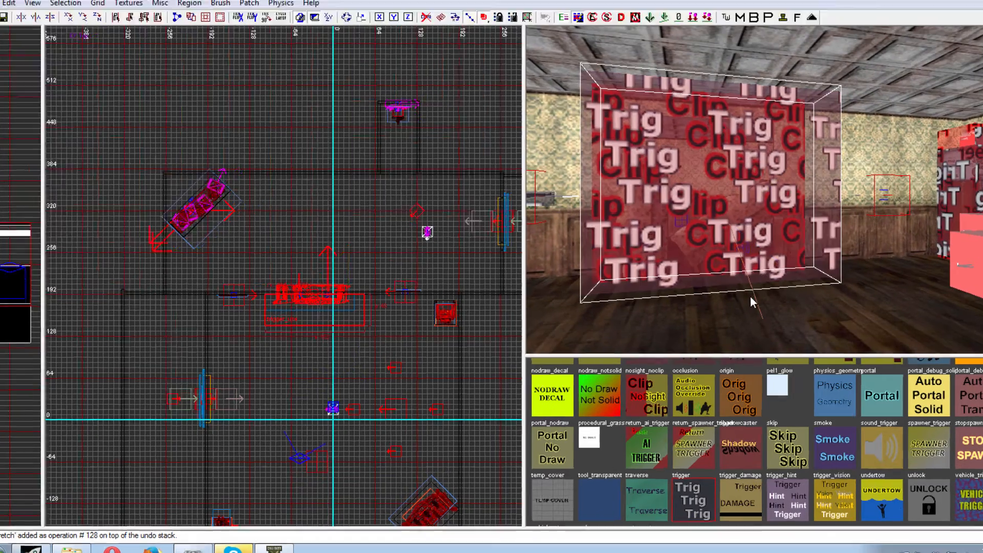
{"action": "key", "text": "n"}
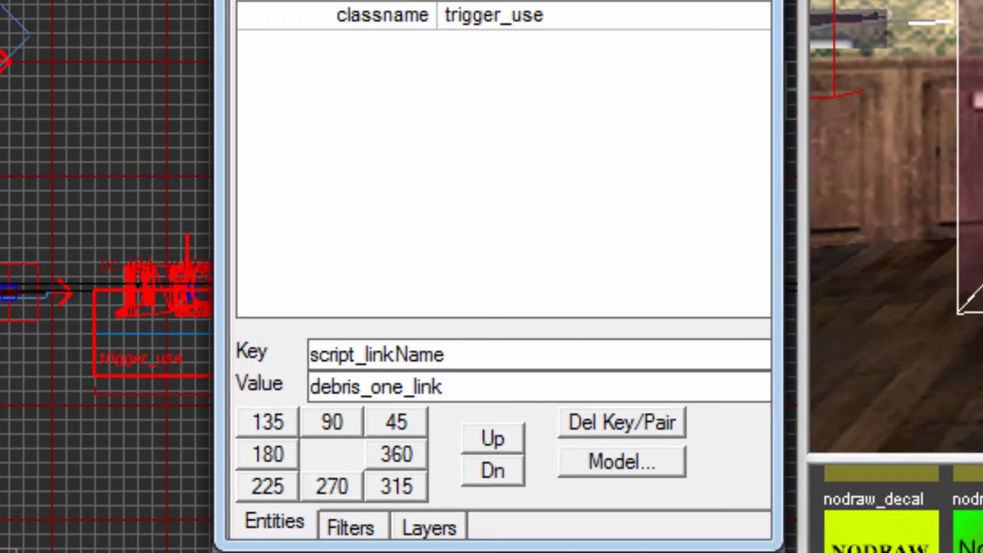
{"action": "double_click", "coordinate": [497, 356]}
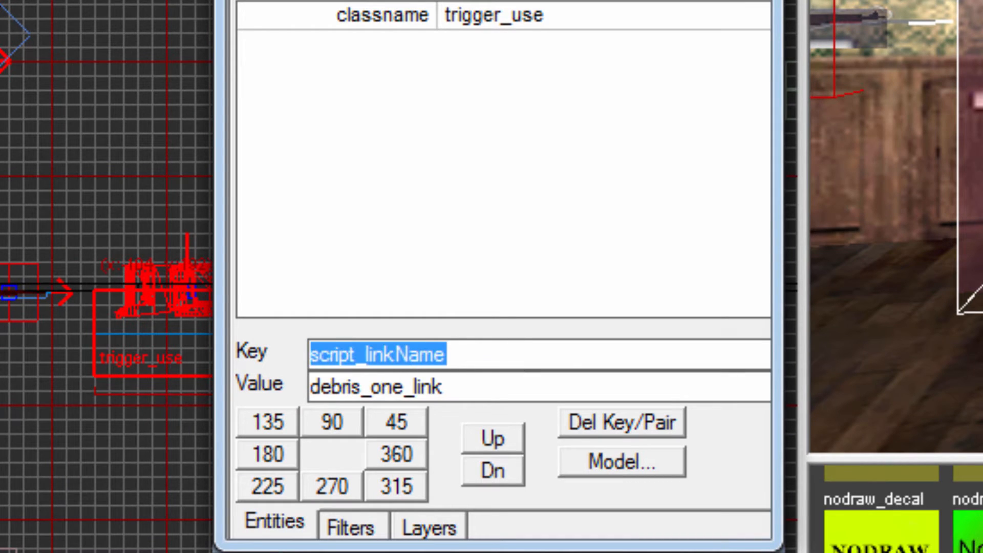
{"action": "key", "text": "BackSpace"}
{"action": "type", "text": "targetname"}
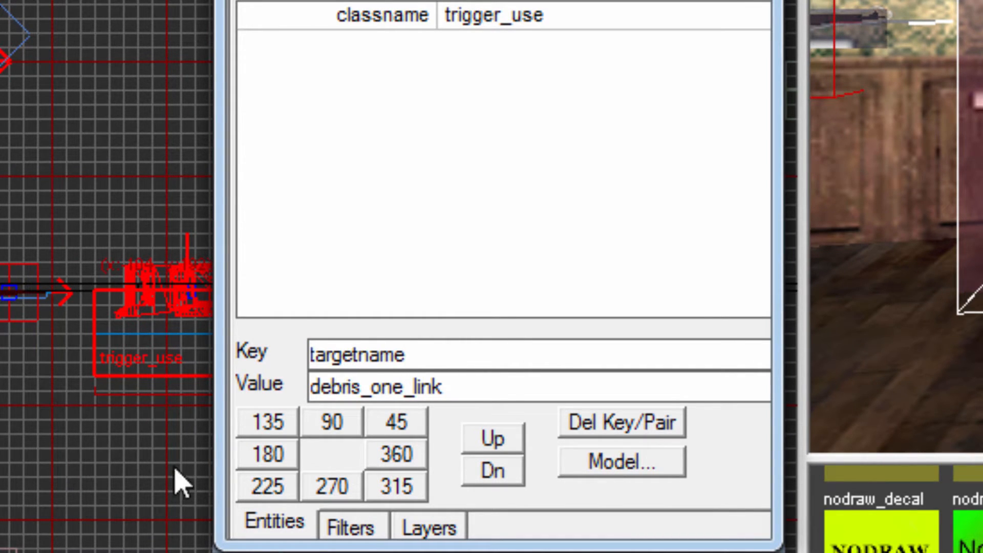
{"action": "left_click_drag", "start_coordinate": [508, 385], "coordinate": [310, 387]}
{"action": "type", "text": "zombie_debris"}
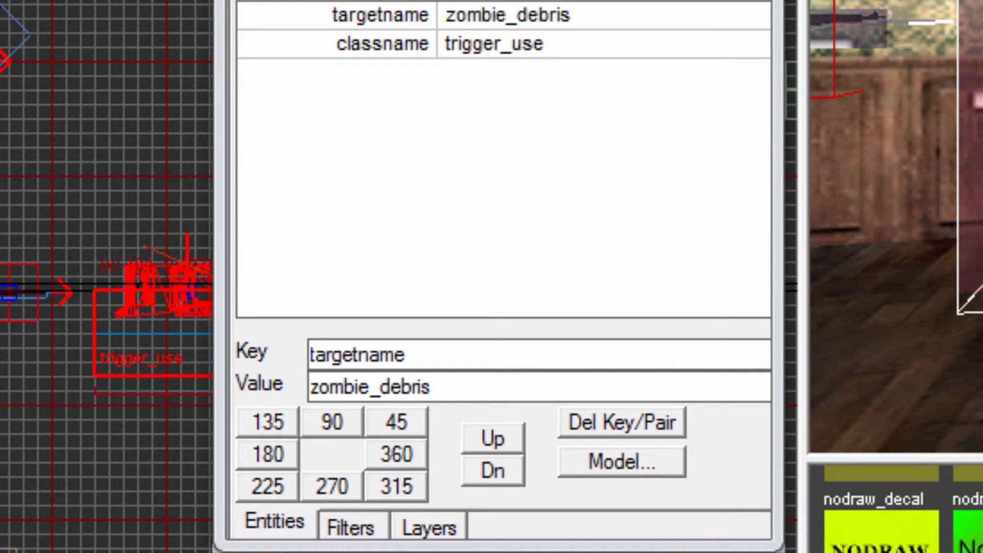
- Add the key zombie_cost with the value 750 to the use trigger
{"action": "left_click", "coordinate": [494, 401]}
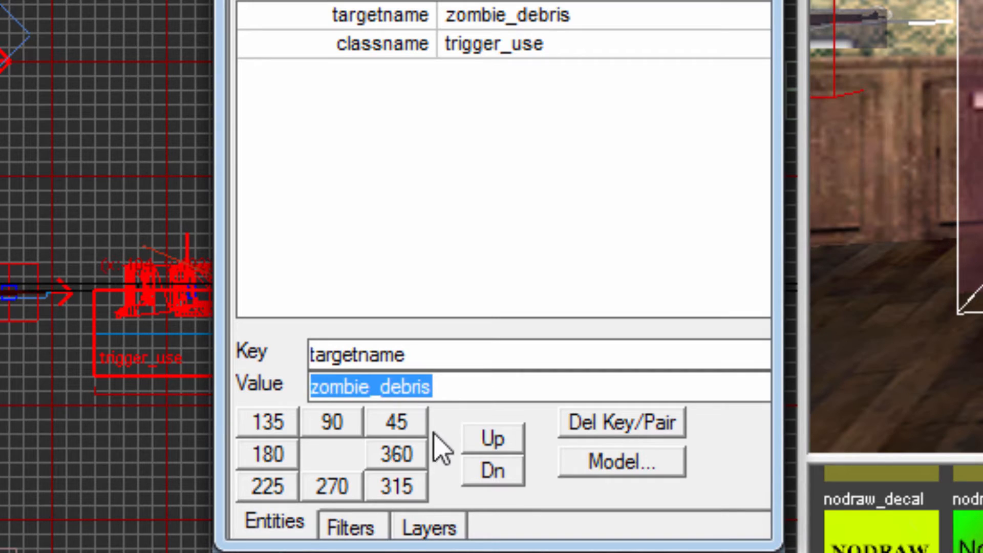
{"action": "left_click", "coordinate": [467, 390]}
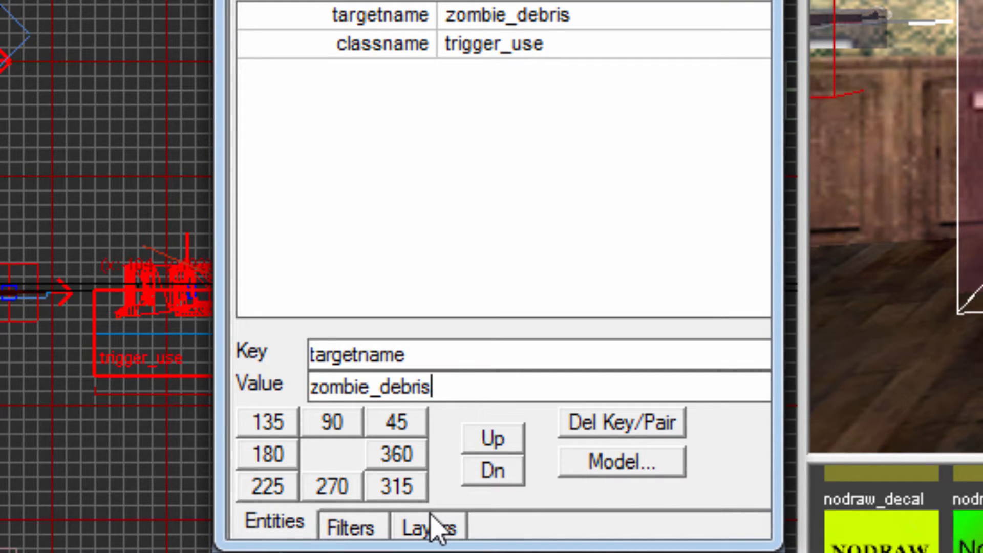
{"action": "left_click_drag", "start_coordinate": [411, 350], "coordinate": [107, 361]}
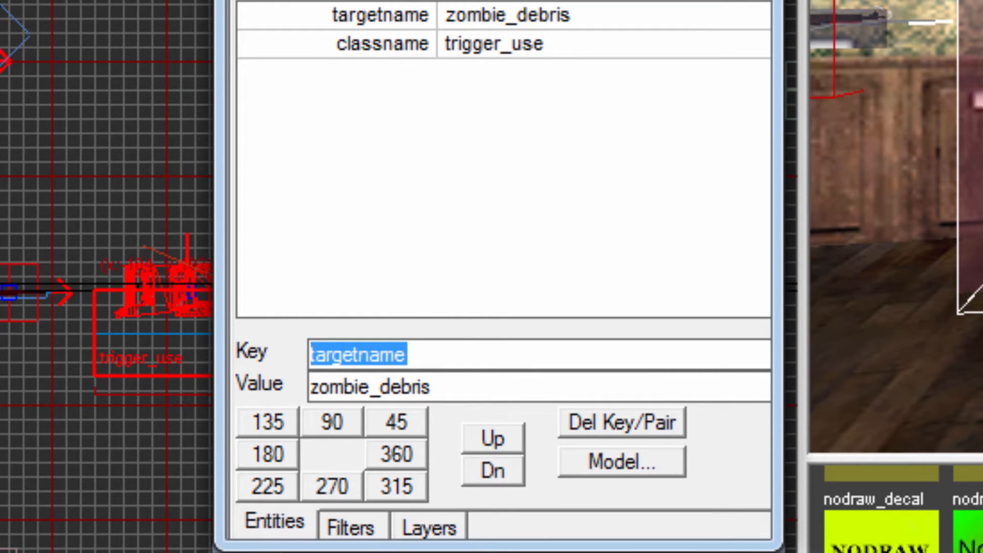
{"action": "type", "text": "zombie_cost"}
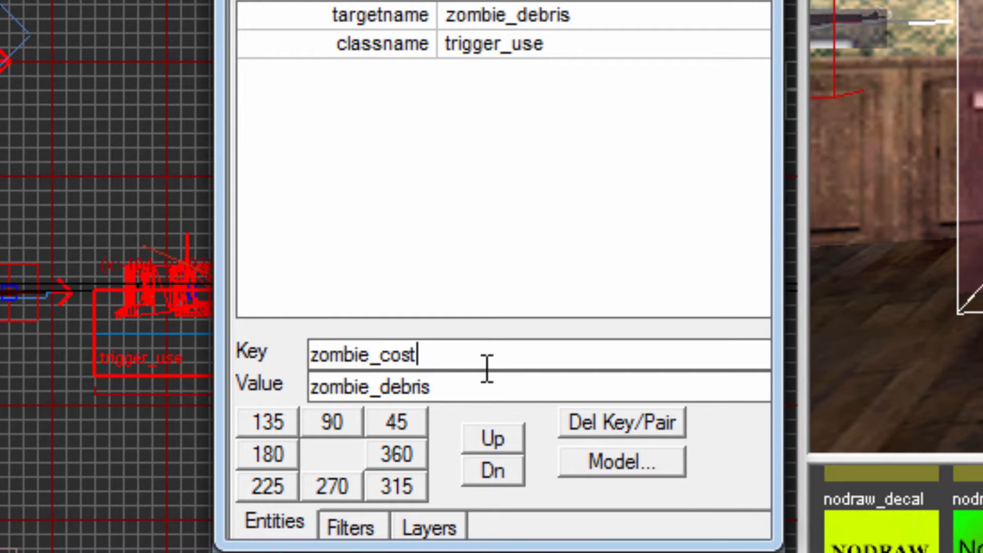
{"action": "key", "text": "Tab"}
{"action": "type", "text": "750"}
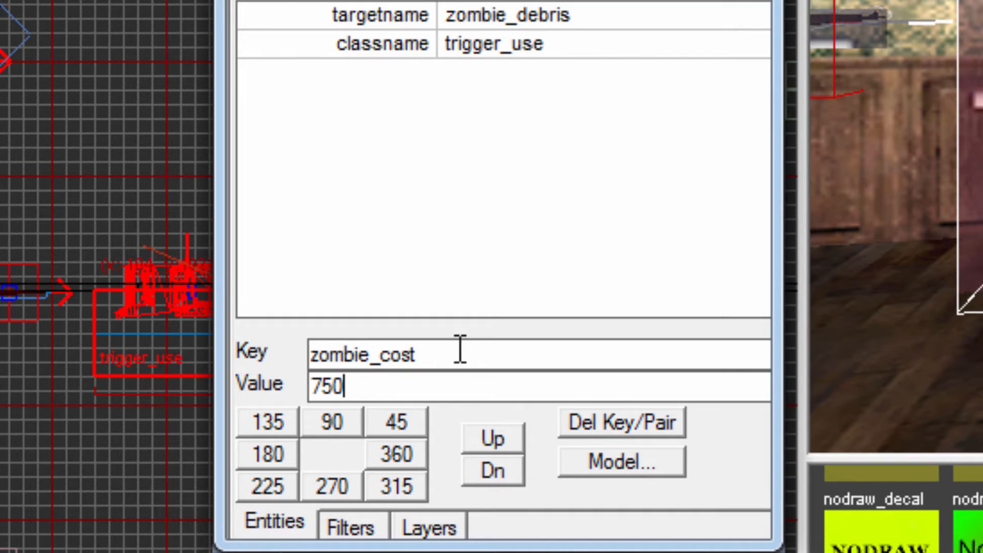
{"action": "key", "text": "Return"}
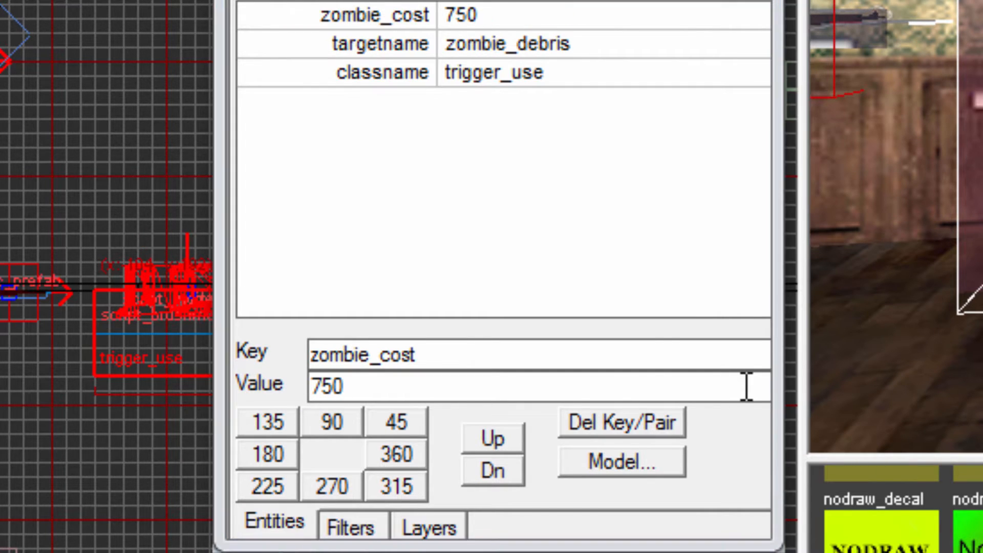
- Add the key target with the value debris_one to the use trigger
{"action": "double_click", "coordinate": [533, 369]}
{"action": "type", "text": "target"}
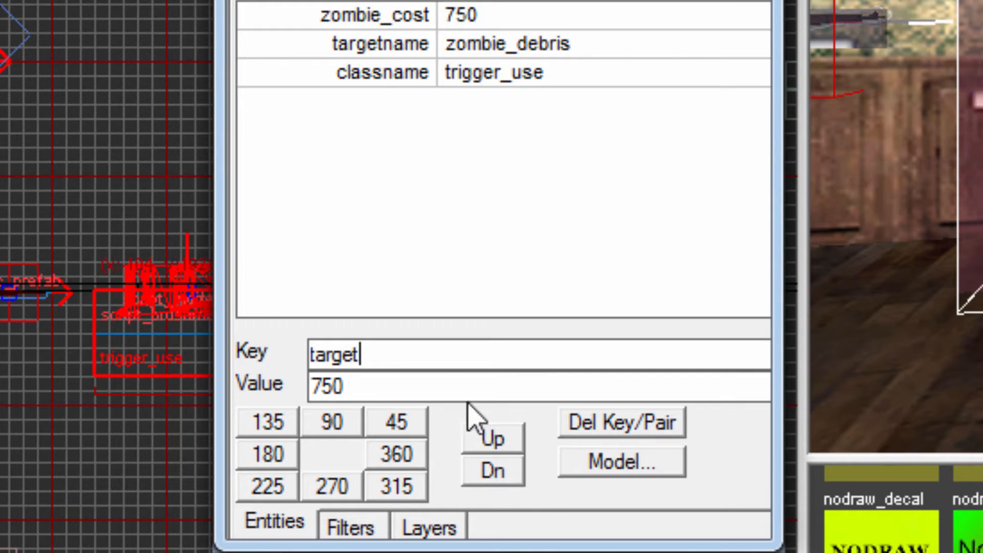
{"action": "key", "text": "Tab"}
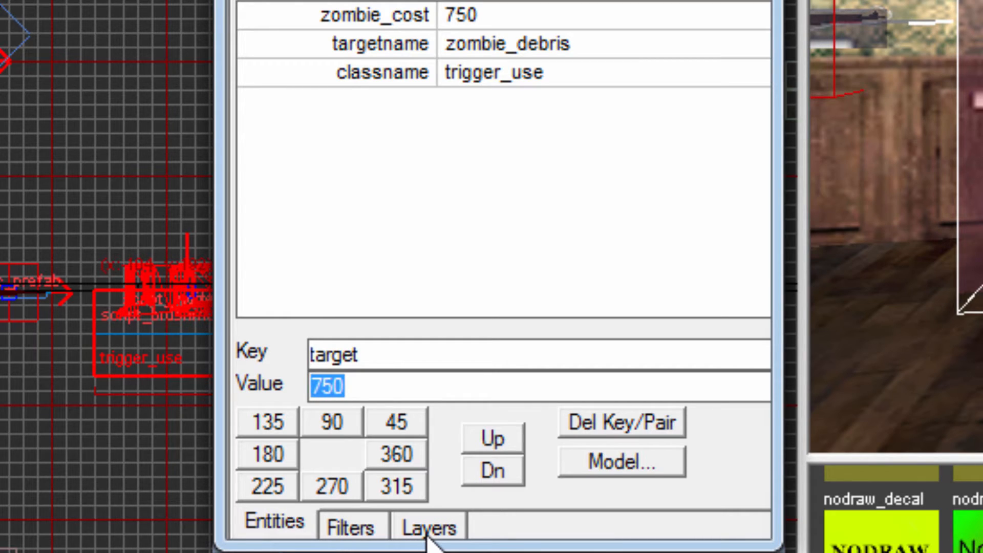
{"action": "type", "text": "debris_one"}
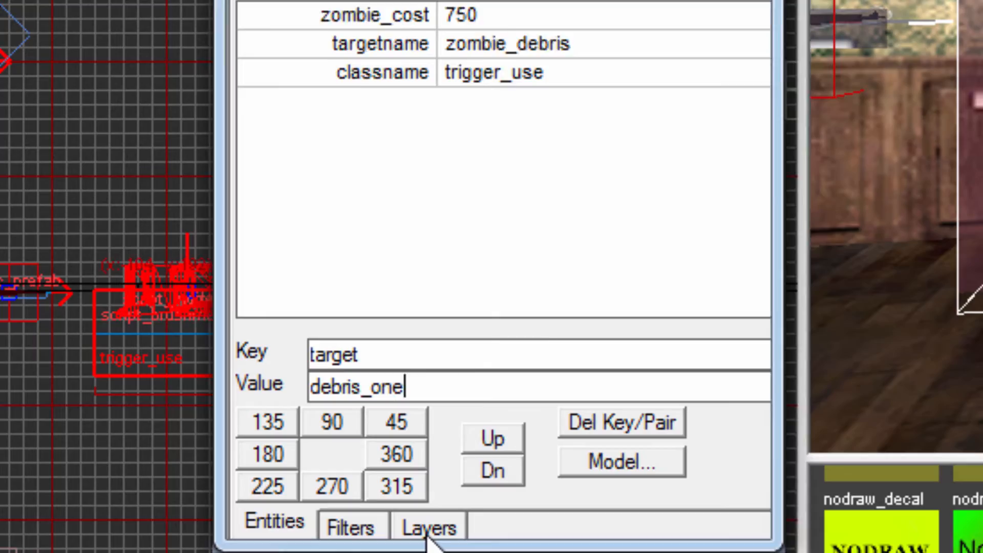
{"action": "key", "text": "Return"}
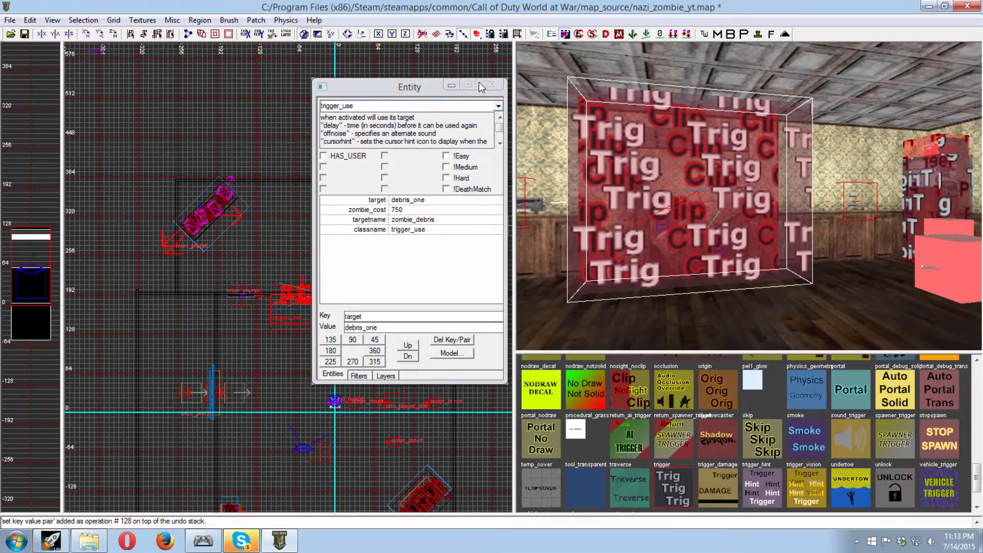
- Put away the entity properties, deselect the use trigger in front of the debris, and save the map
{"action": "left_click", "coordinate": [451, 86]}
{"action": "mouse_move", "coordinate": [718, 205]}
{"action": "right_mouse_down"}
{"action": "mouse_move", "coordinate": [719, 138]}
{"action": "mouse_move", "coordinate": [763, 128]}
{"action": "mouse_move", "coordinate": [717, 133]}
{"action": "mouse_move", "coordinate": [738, 246]}
{"action": "mouse_move", "coordinate": [792, 327]}
{"action": "mouse_move", "coordinate": [773, 292]}
{"action": "mouse_move", "coordinate": [799, 313]}
{"action": "mouse_move", "coordinate": [794, 338]}
{"action": "mouse_move", "coordinate": [768, 292]}
{"action": "right_mouse_up"}
{"action": "key", "text": "Escape"}
{"action": "right_click_drag", "start_coordinate": [768, 205], "coordinate": [766, 318]}
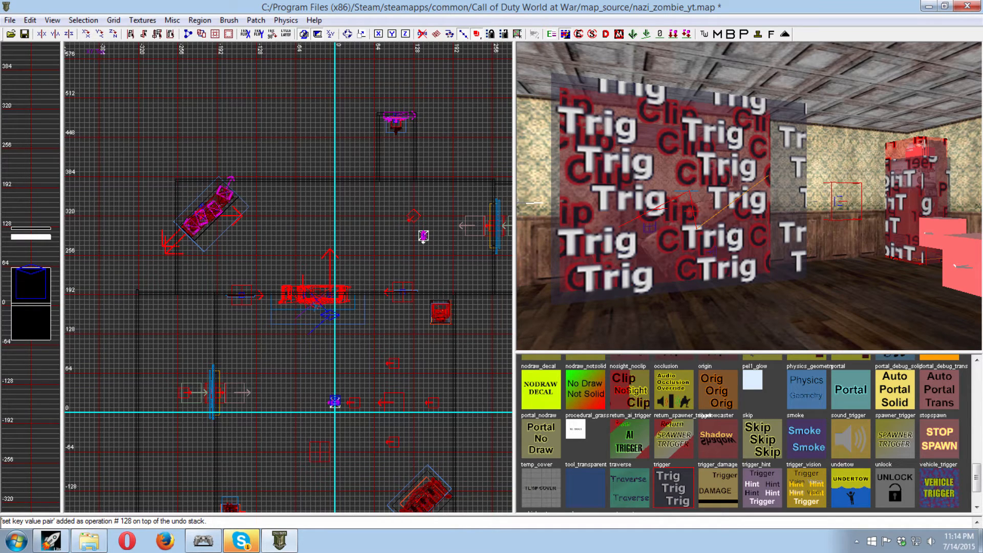
{"action": "left_click", "coordinate": [692, 284], "text": "shift"}
{"action": "key", "text": "Escape"}
{"action": "right_click_drag", "start_coordinate": [727, 329], "coordinate": [746, 322]}
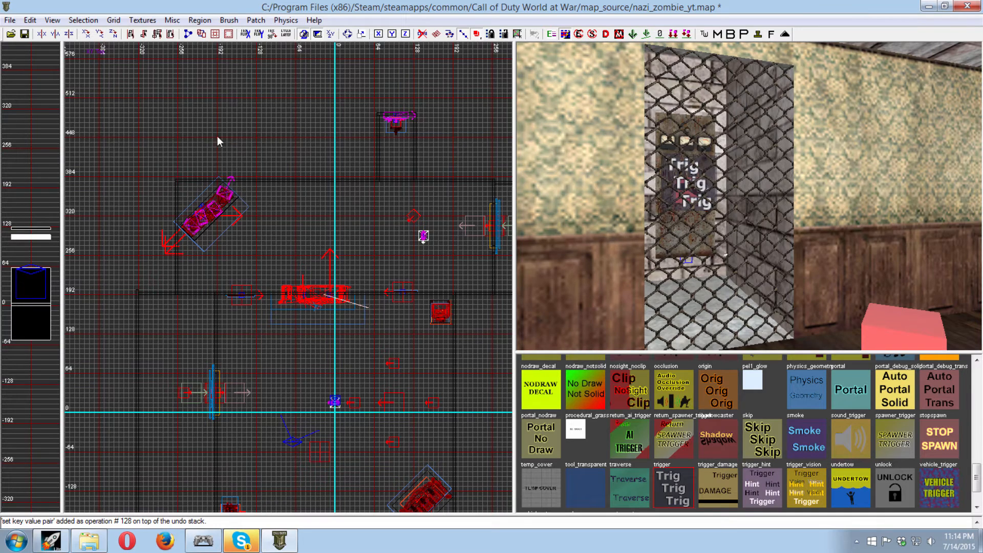
{"action": "left_click", "coordinate": [24, 33]}
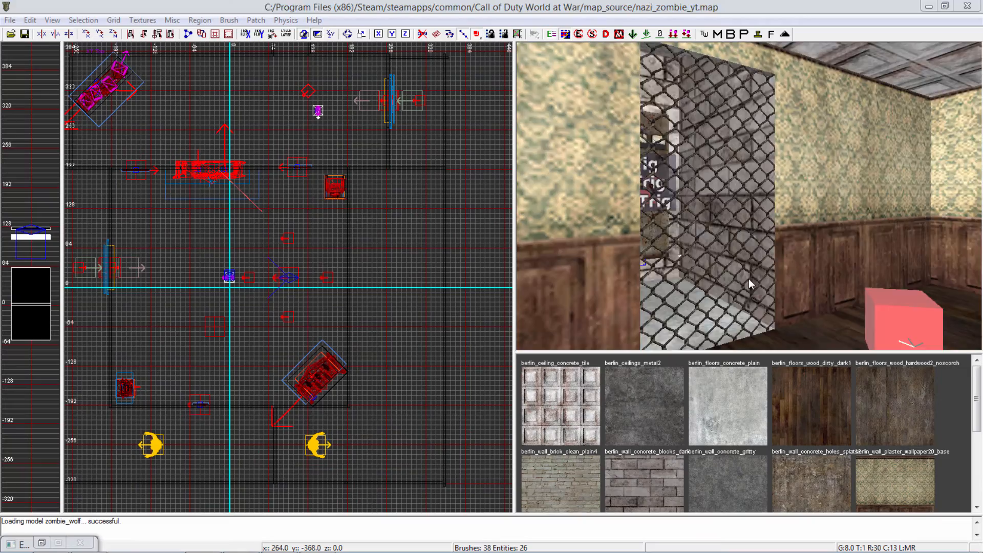
- Examine the chain-link door brush in the corridor doorway in the 3D and top views, selecting it to check its placement
{"action": "mouse_move", "coordinate": [748, 279]}
{"action": "right_mouse_down"}
{"action": "mouse_move", "coordinate": [789, 285]}
{"action": "mouse_move", "coordinate": [717, 282]}
{"action": "mouse_move", "coordinate": [721, 293]}
{"action": "right_mouse_up"}
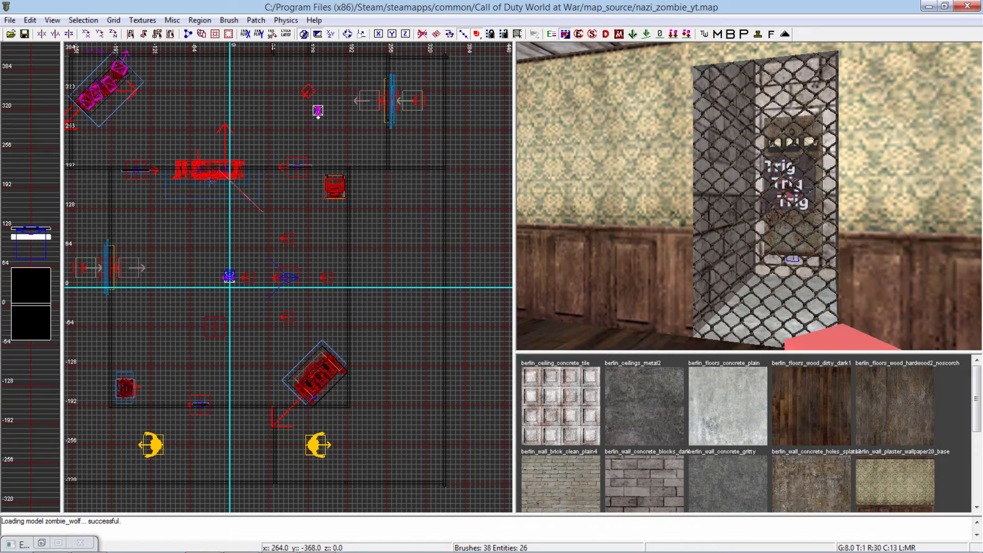
{"action": "right_click_drag", "start_coordinate": [746, 283], "coordinate": [757, 256]}
{"action": "left_click", "coordinate": [757, 259], "text": "shift"}
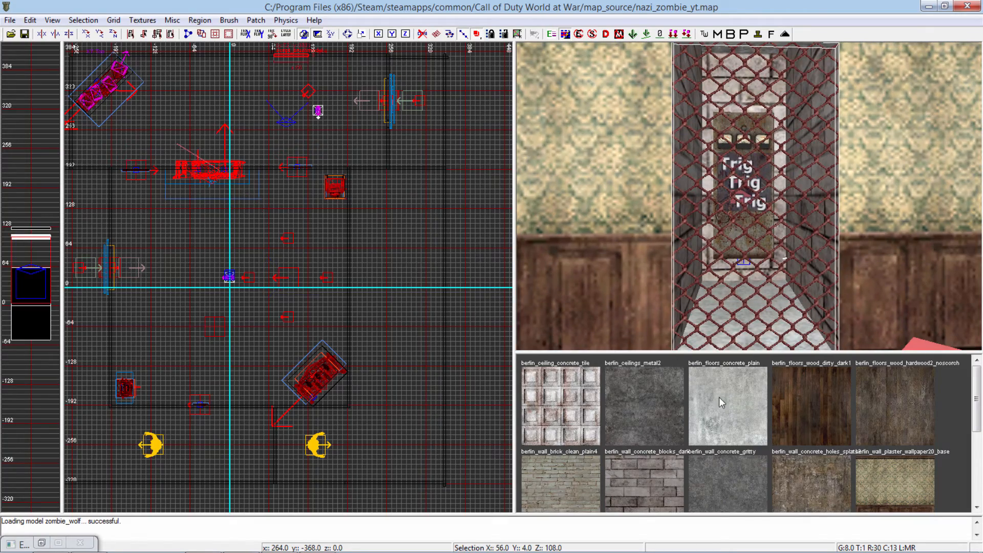
{"action": "right_click_drag", "start_coordinate": [478, 275], "coordinate": [349, 306]}
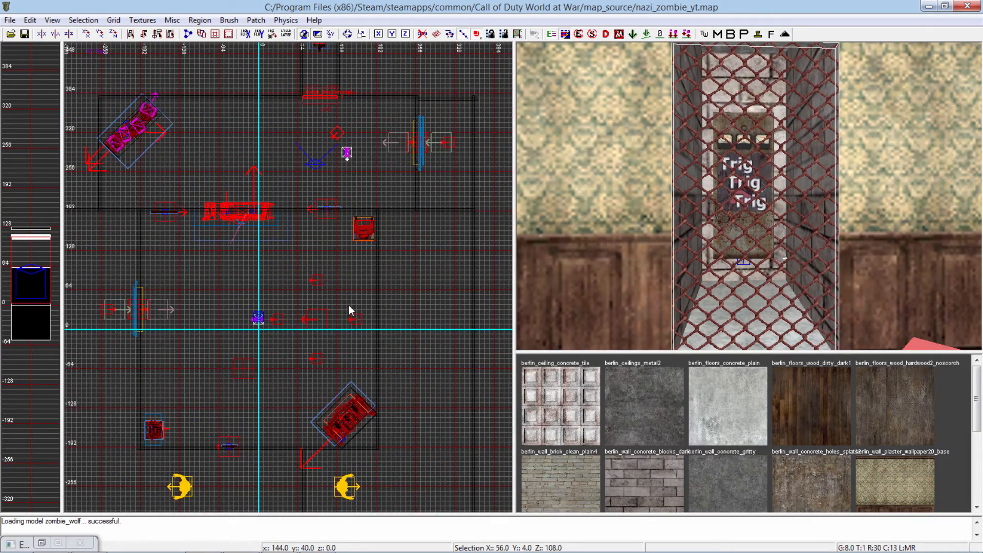
{"action": "right_click_drag", "start_coordinate": [325, 216], "coordinate": [307, 305]}
{"action": "scroll", "coordinate": [325, 216], "scroll_direction": "up", "scroll_amount": 4}
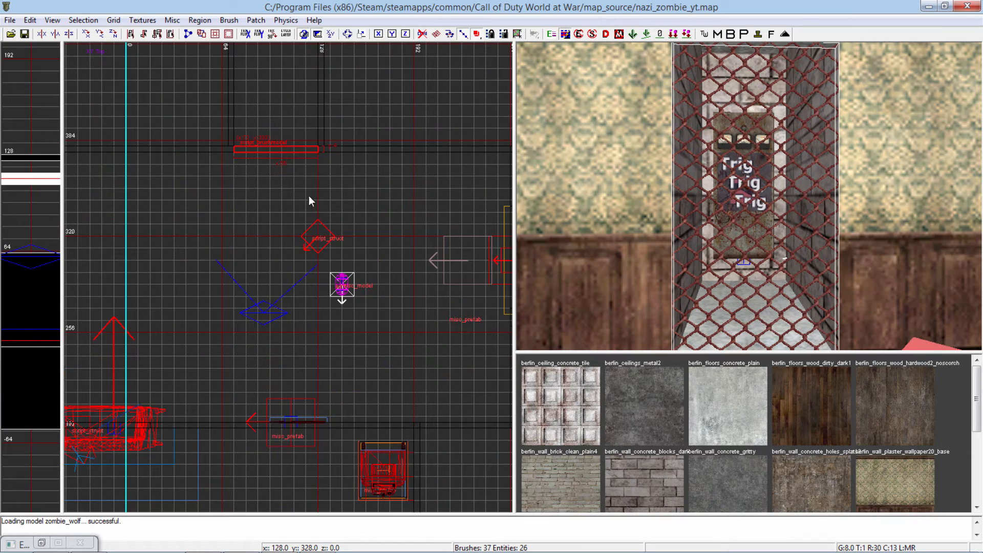
{"action": "right_click_drag", "start_coordinate": [287, 149], "coordinate": [292, 191]}
{"action": "scroll", "coordinate": [290, 190], "scroll_direction": "up", "scroll_amount": 1}
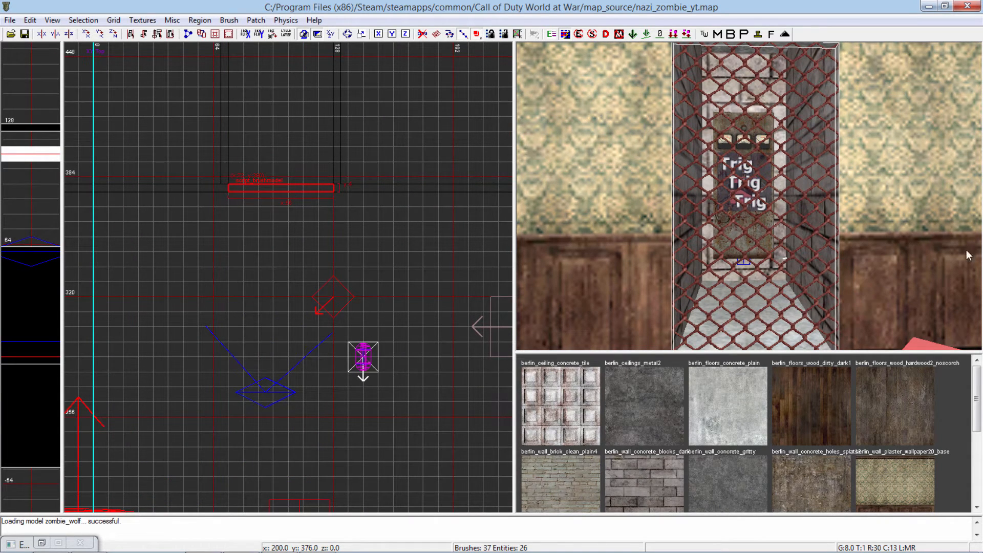
{"action": "right_click_drag", "start_coordinate": [767, 243], "coordinate": [632, 144]}
{"action": "right_click_drag", "start_coordinate": [748, 194], "coordinate": [902, 175]}
{"action": "right_click_drag", "start_coordinate": [764, 241], "coordinate": [765, 301]}
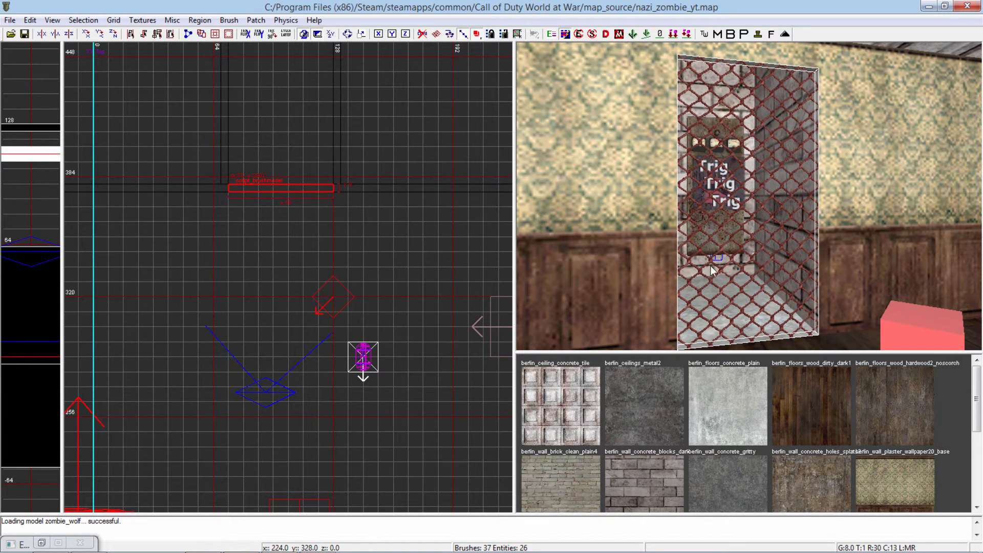
{"action": "left_click", "coordinate": [776, 219], "text": "shift"}
{"action": "left_click", "coordinate": [767, 222], "text": "shift"}
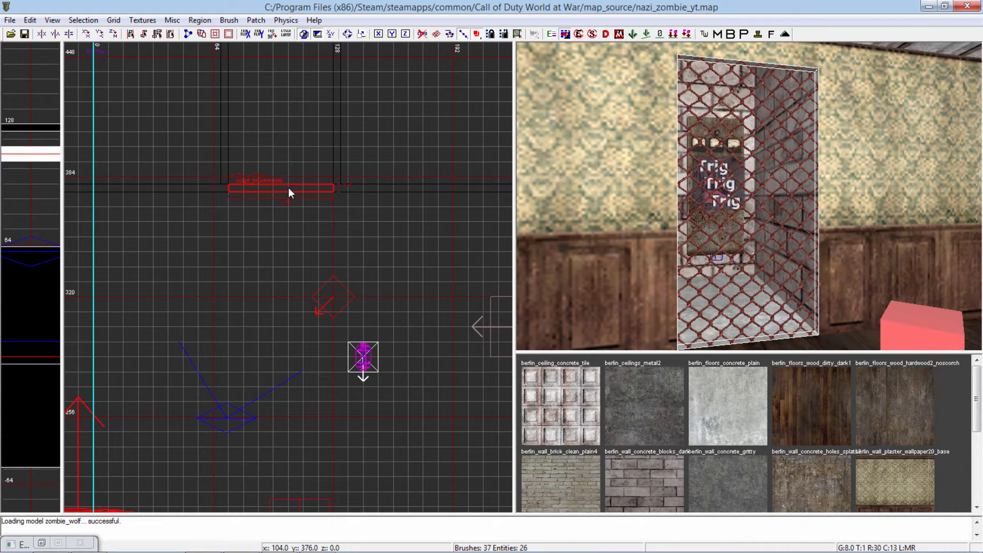
{"action": "key", "text": "Escape"}
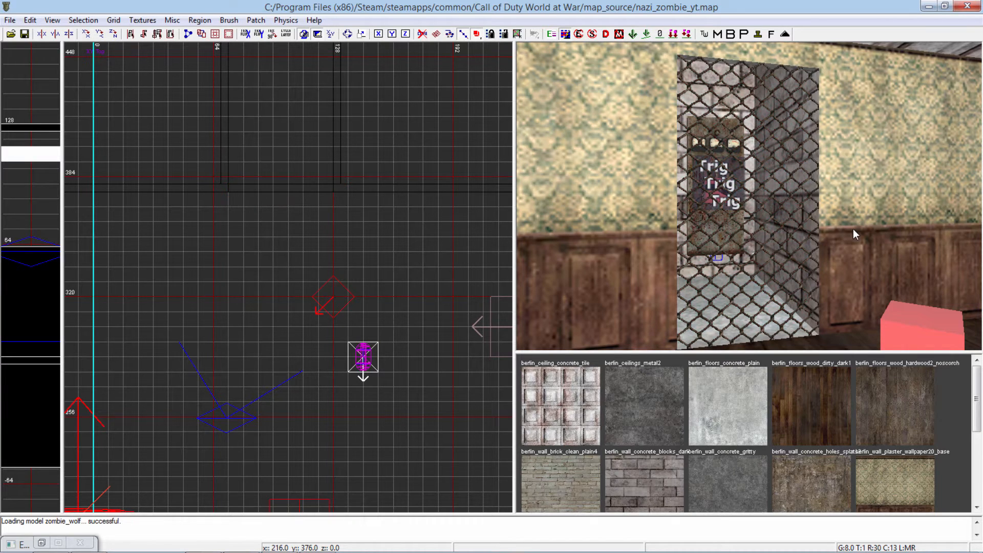
- Try converting the wall beside the chain-link doorway to a script_brushmodel and shifting it about 8 units into the room
{"action": "left_click", "coordinate": [854, 229], "text": "shift"}
{"action": "right_click_drag", "start_coordinate": [330, 231], "coordinate": [219, 250]}
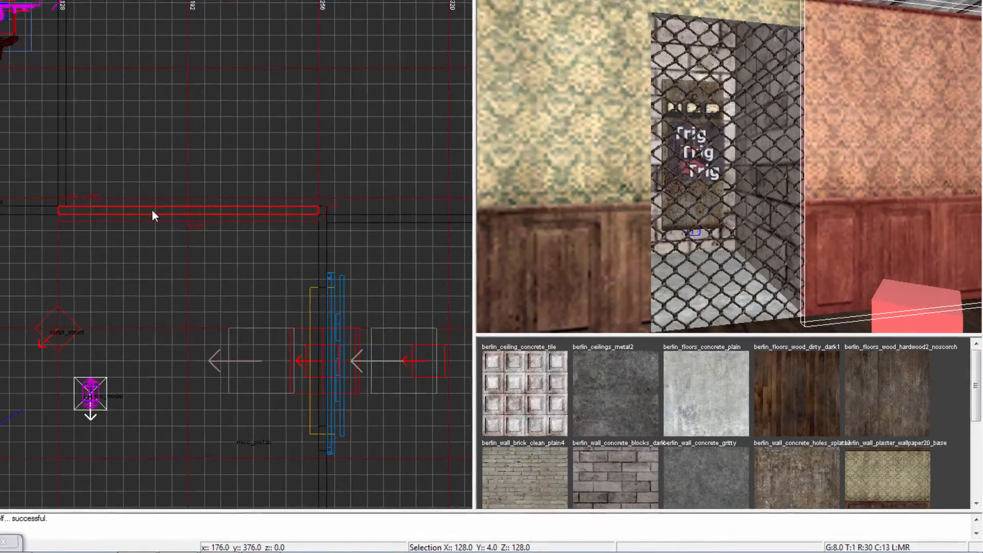
{"action": "right_click", "coordinate": [217, 237]}
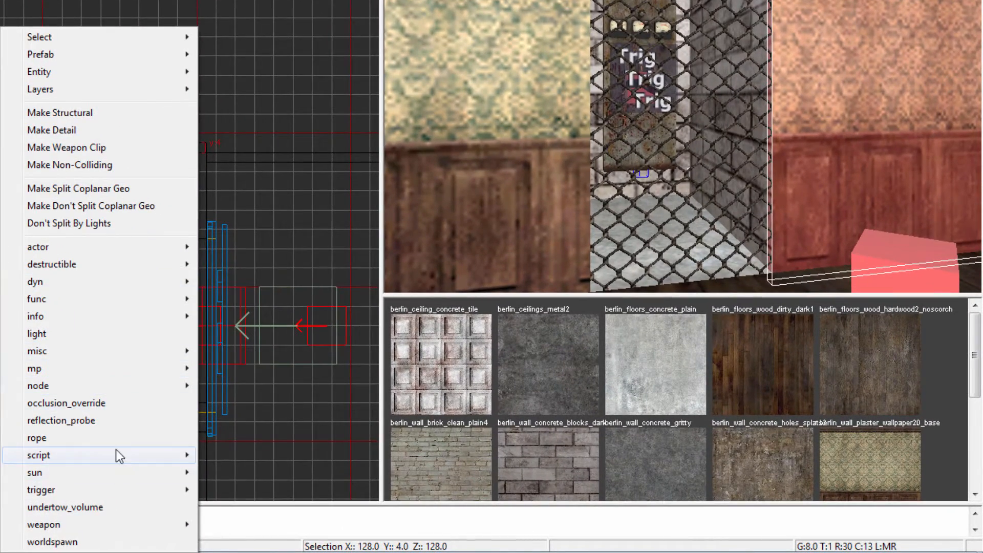
{"action": "mouse_move", "coordinate": [116, 452]}
{"action": "left_click", "coordinate": [230, 453]}
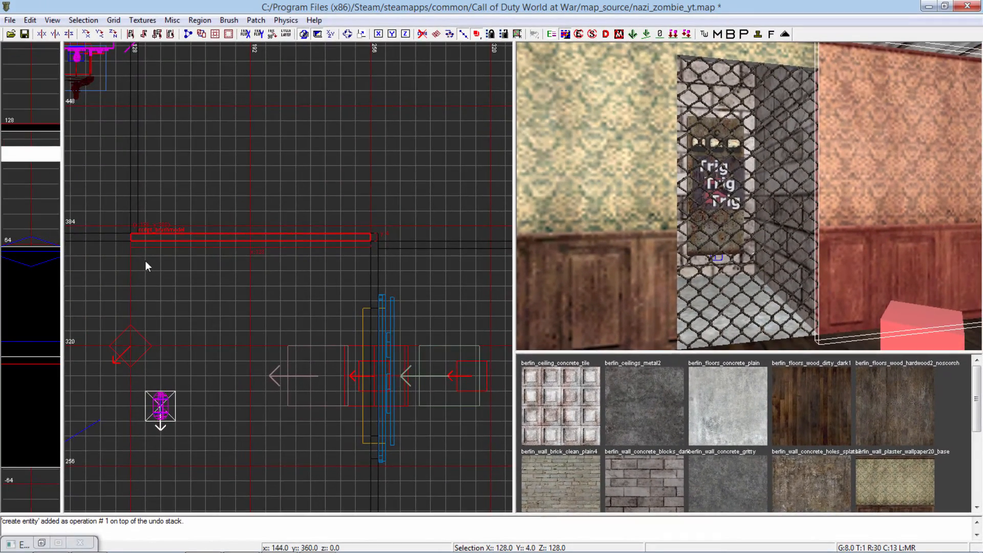
{"action": "left_click_drag", "start_coordinate": [207, 248], "coordinate": [210, 263]}
{"action": "left_click_drag", "start_coordinate": [211, 217], "coordinate": [213, 233]}
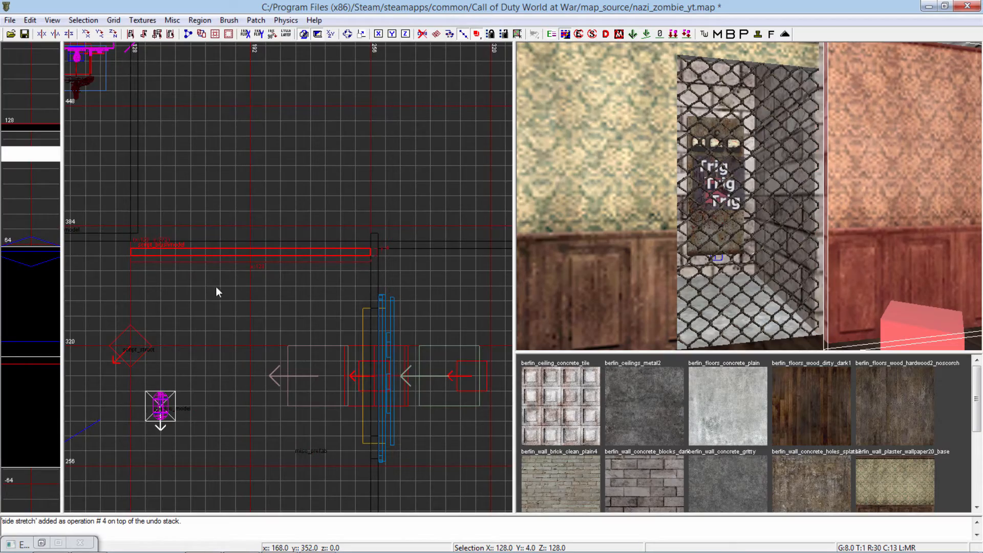
- Undo the wall's shift and its conversion to a script_brushmodel, and deselect it
{"action": "right_click_drag", "start_coordinate": [742, 284], "coordinate": [773, 312]}
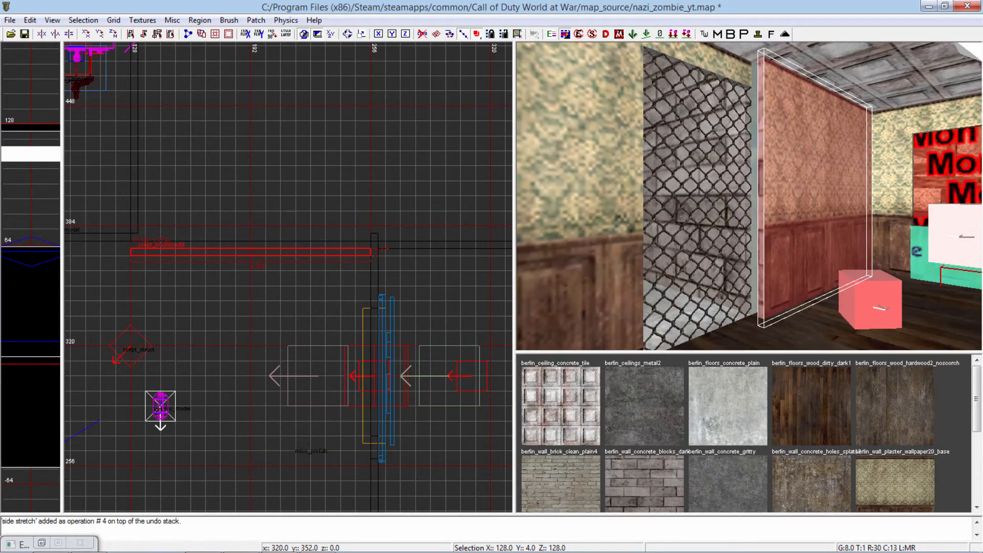
{"action": "key", "text": "ctrl+z"}
{"action": "key", "text": "ctrl+z"}
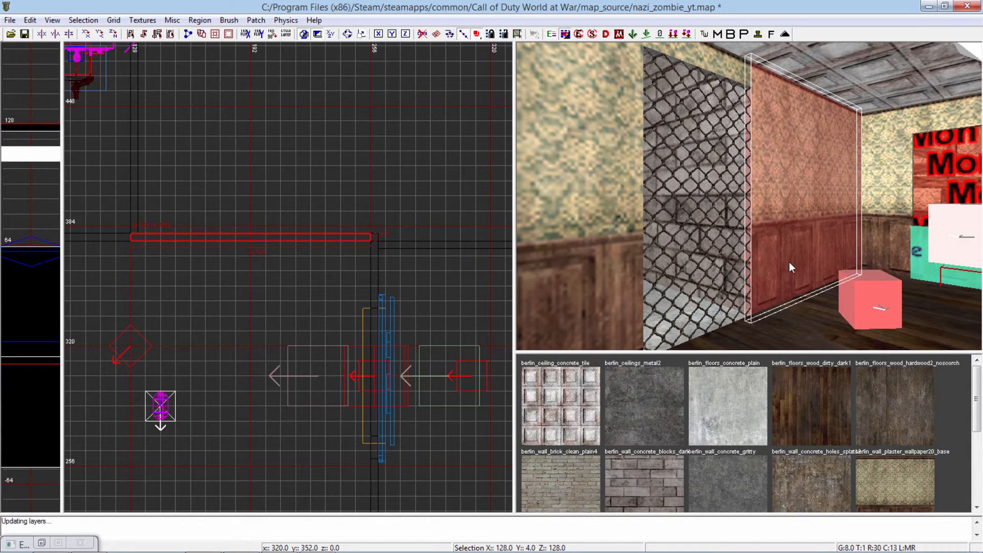
{"action": "key", "text": "Escape"}
- Open the entity properties of the chain-link door brush and fill in target with door_one without adding the pair
{"action": "mouse_move", "coordinate": [772, 311]}
{"action": "right_mouse_down"}
{"action": "mouse_move", "coordinate": [789, 307]}
{"action": "mouse_move", "coordinate": [737, 302]}
{"action": "mouse_move", "coordinate": [840, 292]}
{"action": "mouse_move", "coordinate": [764, 271]}
{"action": "mouse_move", "coordinate": [766, 284]}
{"action": "right_mouse_up"}
{"action": "left_click", "coordinate": [688, 271], "text": "shift"}
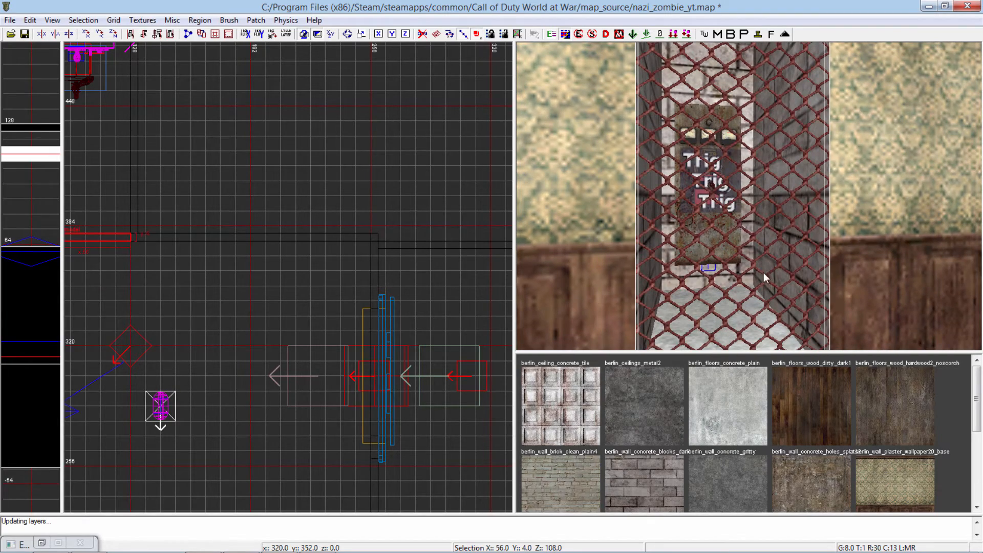
{"action": "right_click_drag", "start_coordinate": [223, 334], "coordinate": [390, 387]}
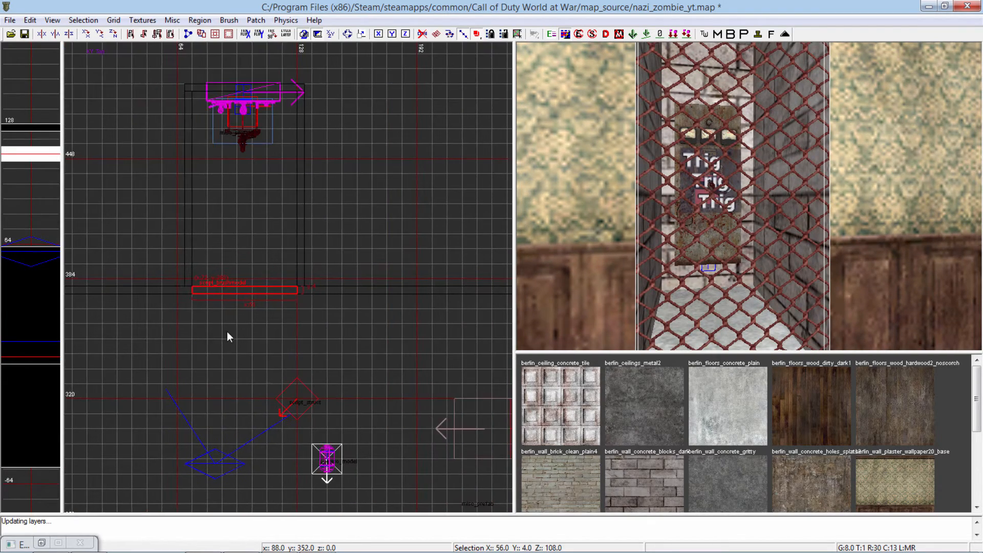
{"action": "scroll", "coordinate": [226, 331], "scroll_direction": "up", "scroll_amount": 1}
{"action": "right_click_drag", "start_coordinate": [200, 338], "coordinate": [211, 328]}
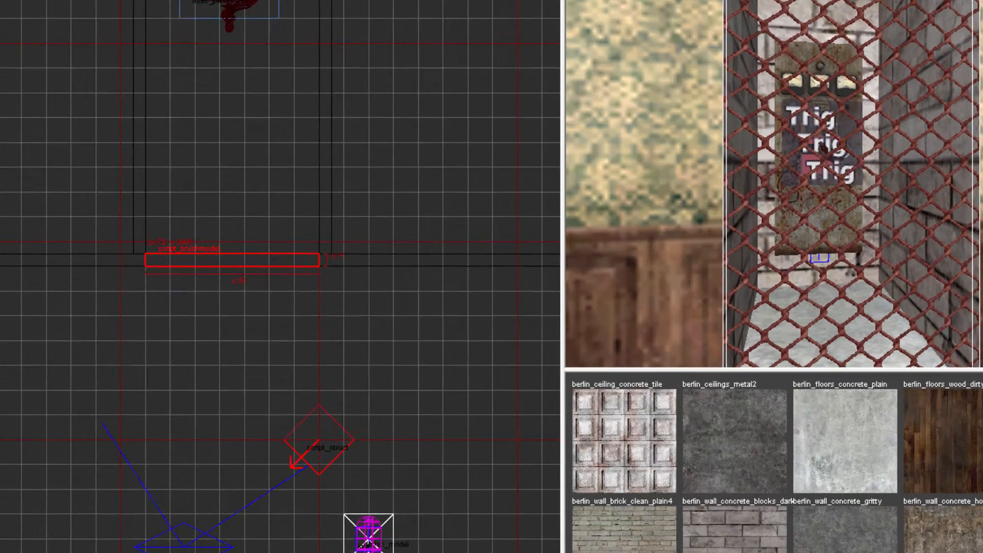
{"action": "key", "text": "n"}
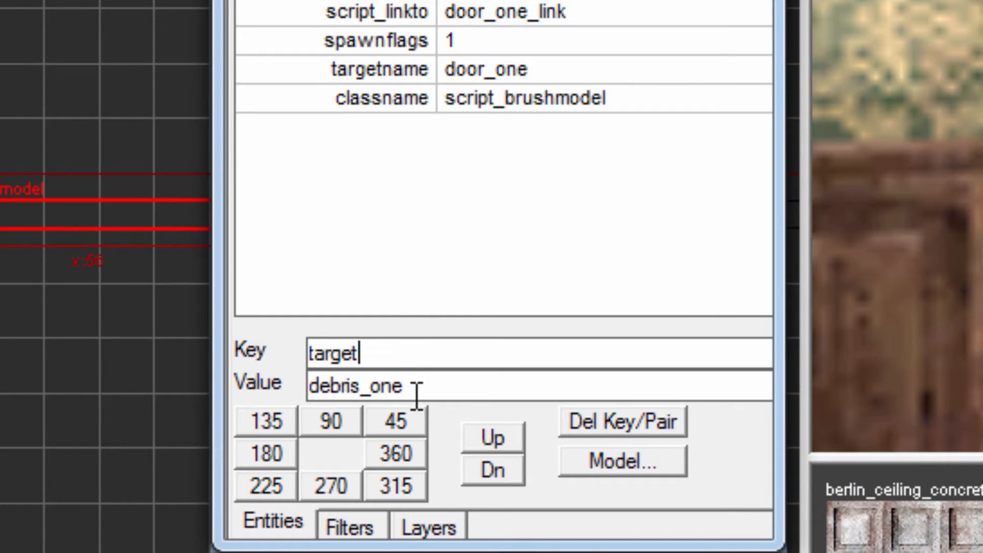
{"action": "key", "text": "Tab"}
{"action": "type", "text": "door_one"}
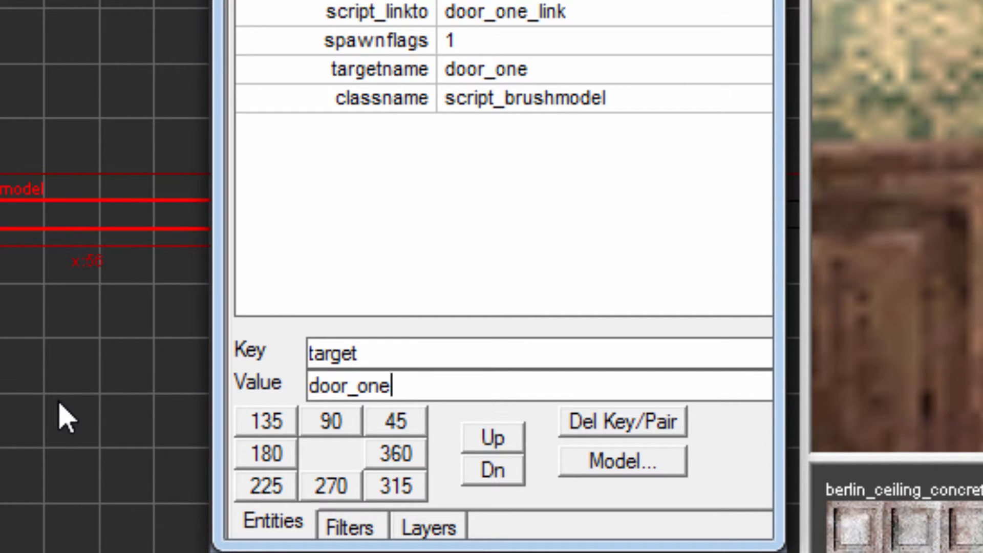
- Remove the script_linkto, spawnflags and targetname pairs from the chain-link door brush's entity properties
{"action": "left_click", "coordinate": [382, 11]}
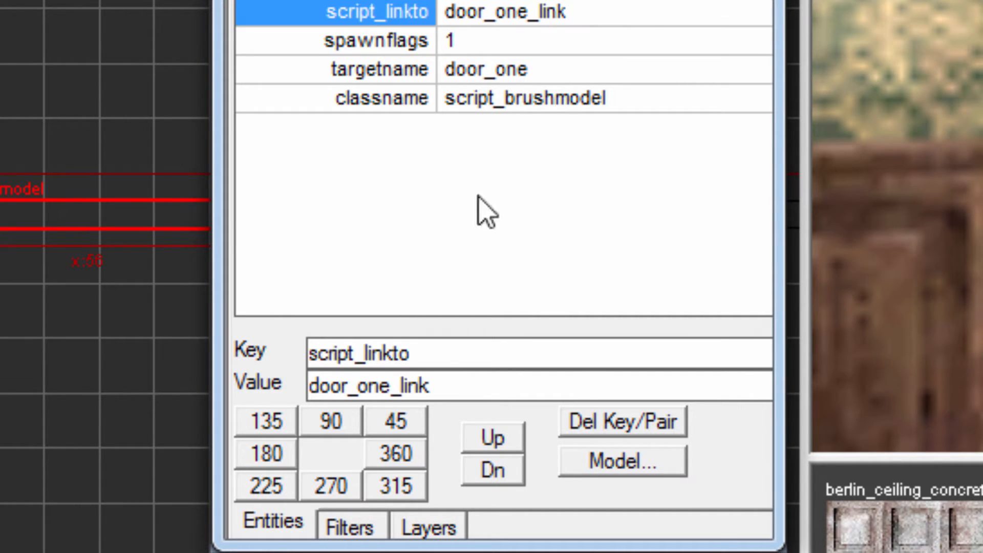
{"action": "left_click", "coordinate": [605, 431]}
{"action": "left_click", "coordinate": [419, 15]}
{"action": "left_click", "coordinate": [633, 434]}
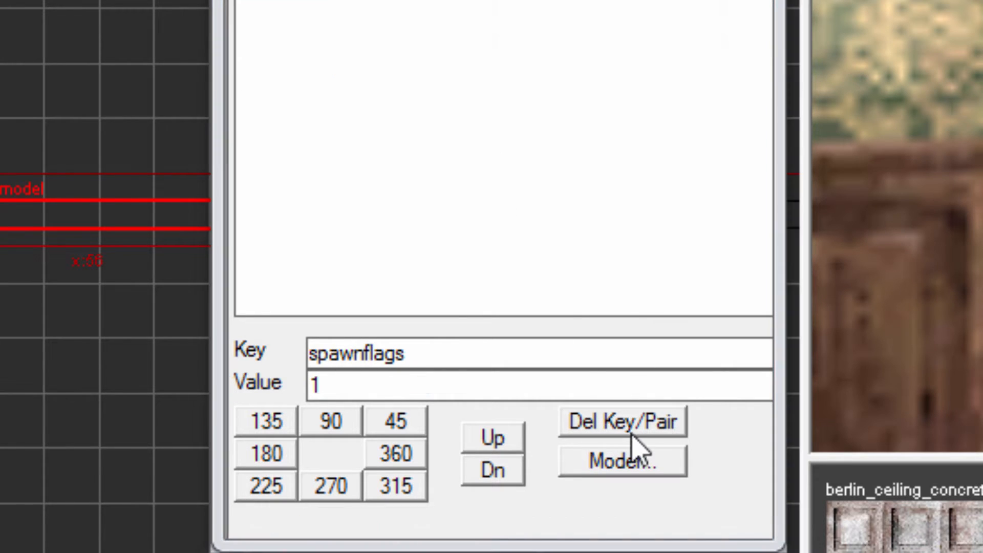
{"action": "left_click", "coordinate": [419, 12]}
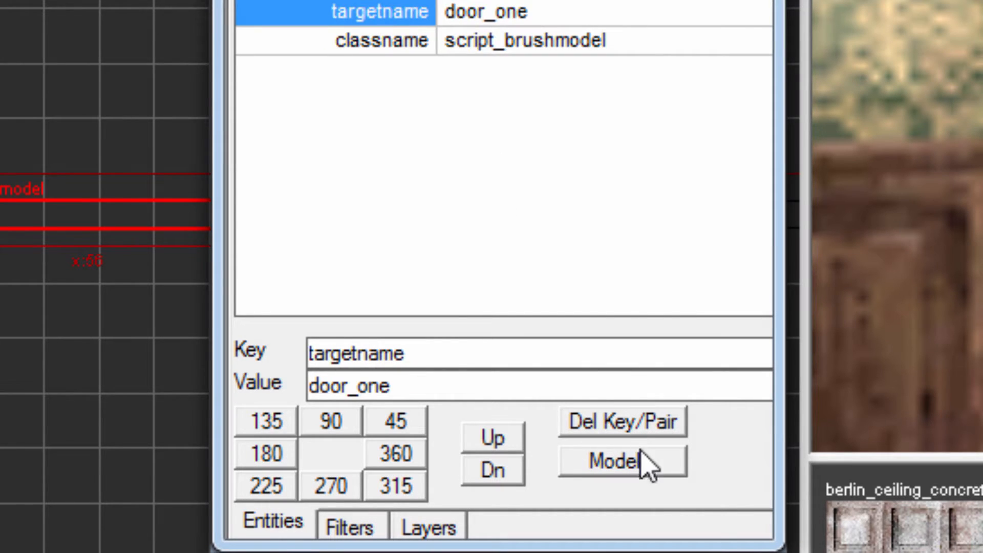
- Add the pair targetname with value door_one to the chain-link door brush
{"action": "double_click", "coordinate": [367, 357]}
{"action": "type", "text": "targetname"}
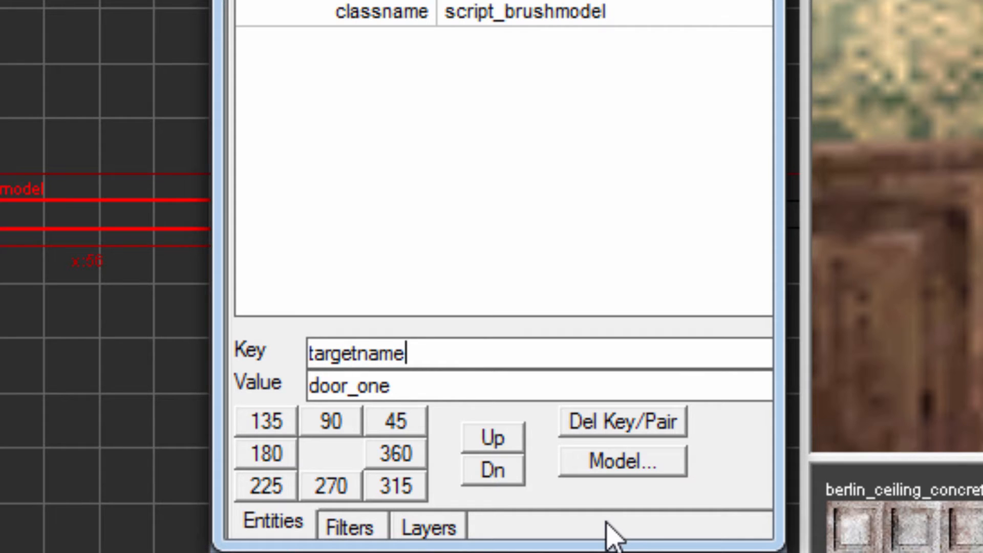
{"action": "left_click", "coordinate": [437, 387]}
{"action": "key", "text": "Return"}
- Add the pair spawnflags with value 1 to the chain-link door brush
{"action": "left_click_drag", "start_coordinate": [441, 359], "coordinate": [133, 388]}
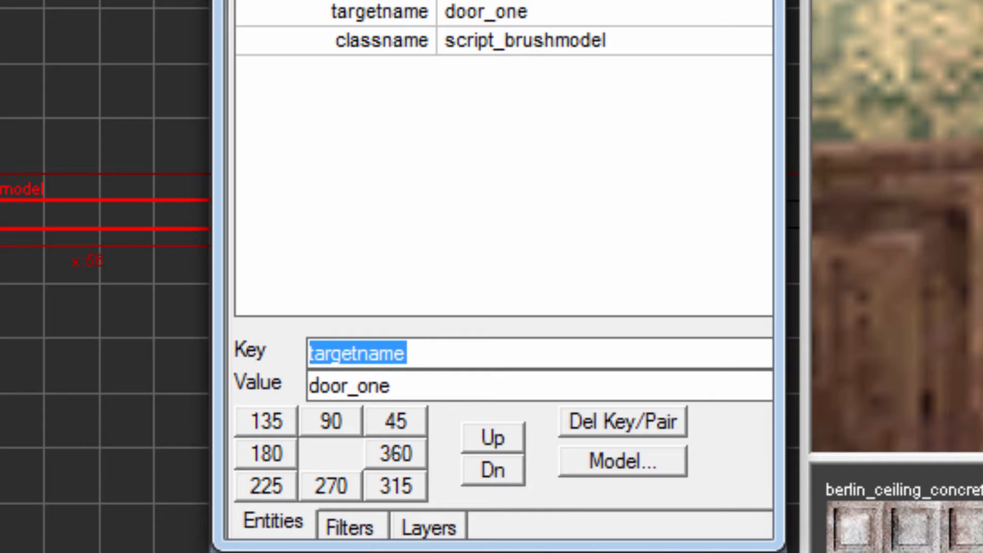
{"action": "type", "text": "spawnflags"}
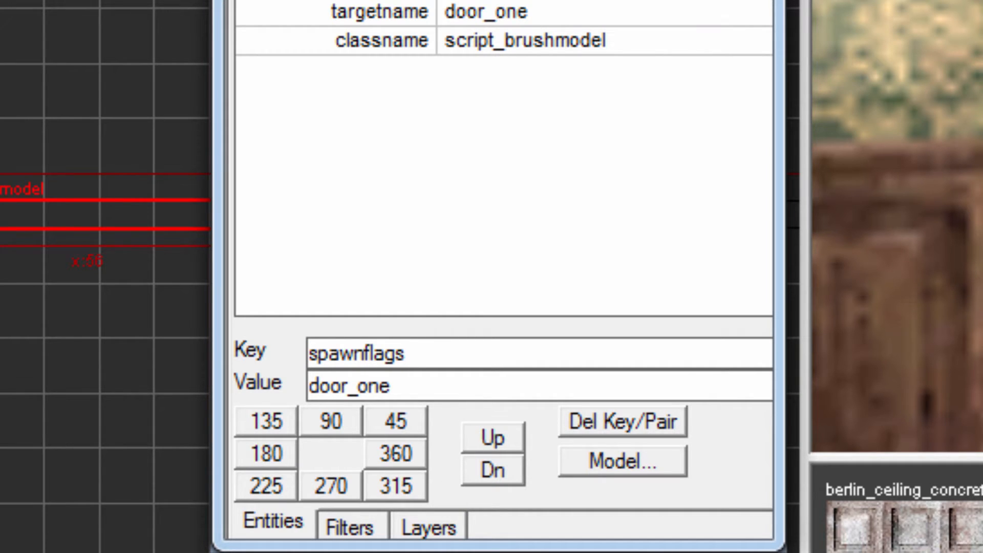
{"action": "left_click_drag", "start_coordinate": [449, 390], "coordinate": [133, 393]}
{"action": "type", "text": "1"}
{"action": "key", "text": "Return"}
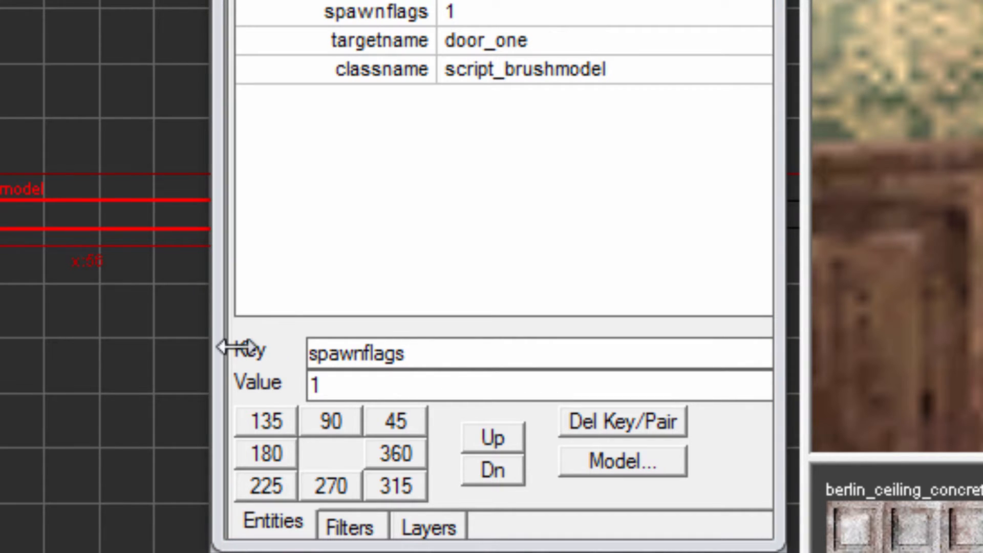
- Enter the key script_vector with the value 0 0 0 in the door brush's entity properties
{"action": "left_click_drag", "start_coordinate": [450, 351], "coordinate": [133, 353]}
{"action": "key", "text": "BackSpace"}
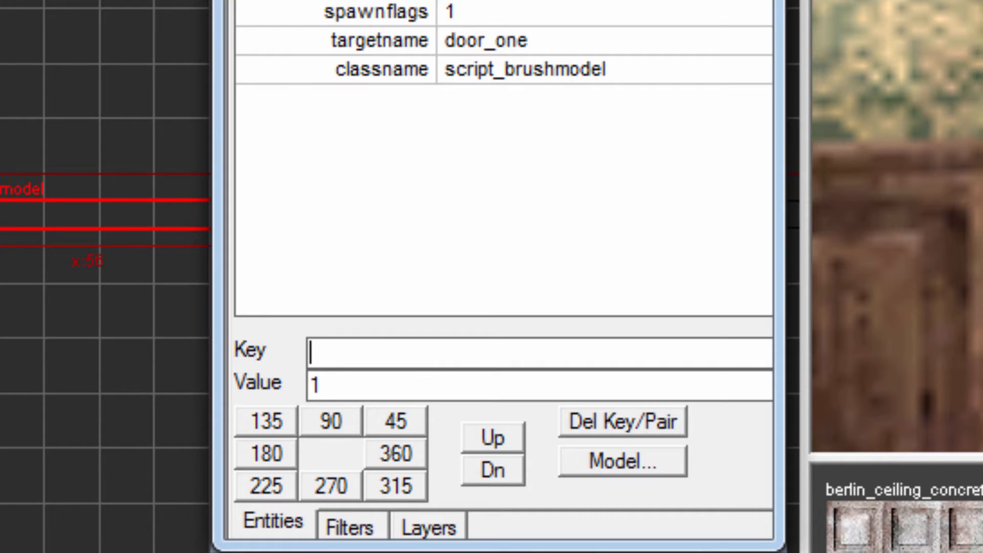
{"action": "type", "text": "script_v"}
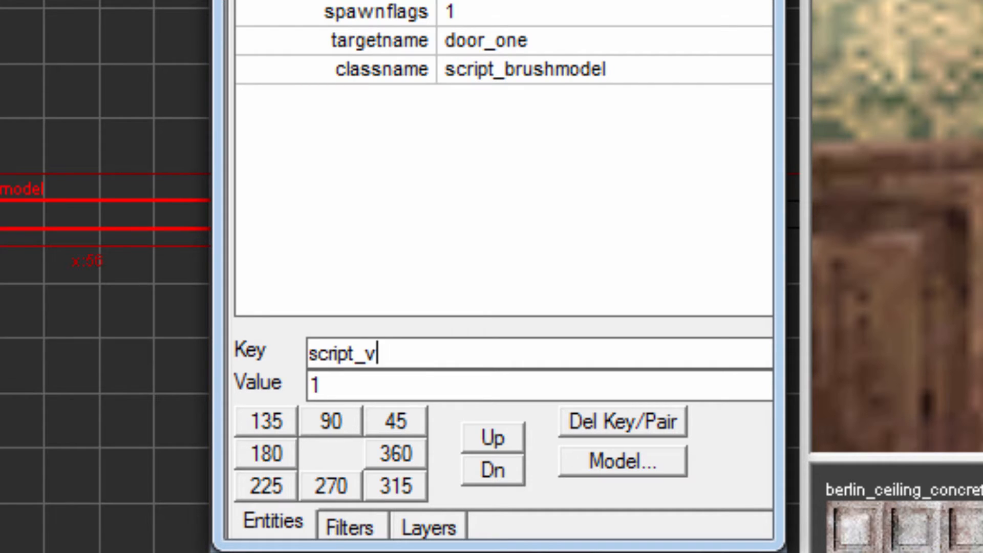
{"action": "type", "text": "ector"}
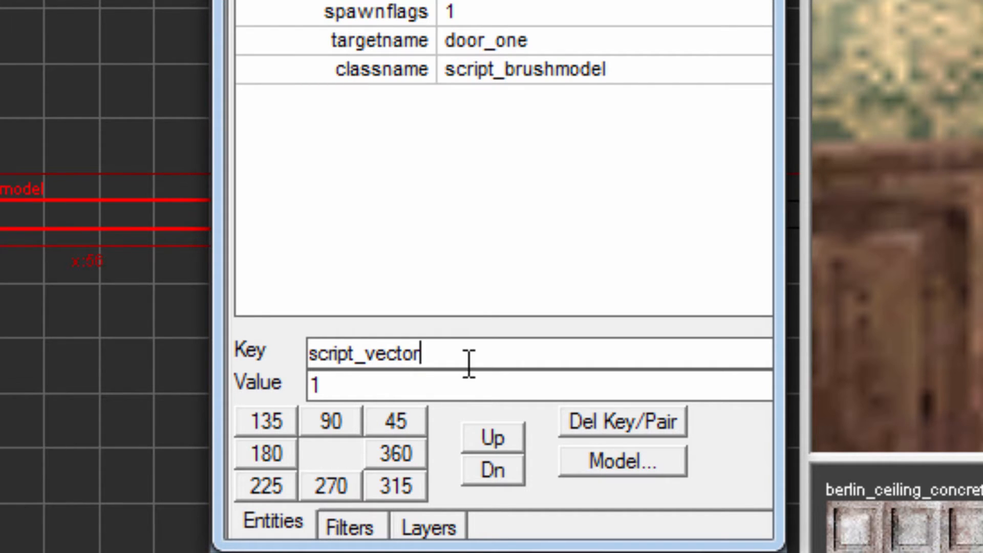
{"action": "key", "text": "Tab"}
{"action": "type", "text": "0 0 0"}
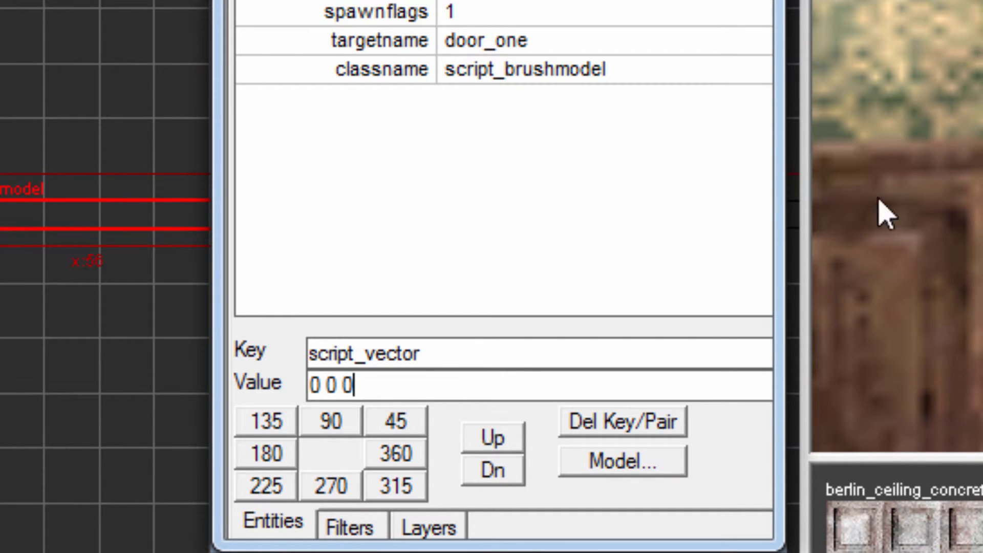
{"action": "left_click_drag", "start_coordinate": [393, 383], "coordinate": [280, 489]}
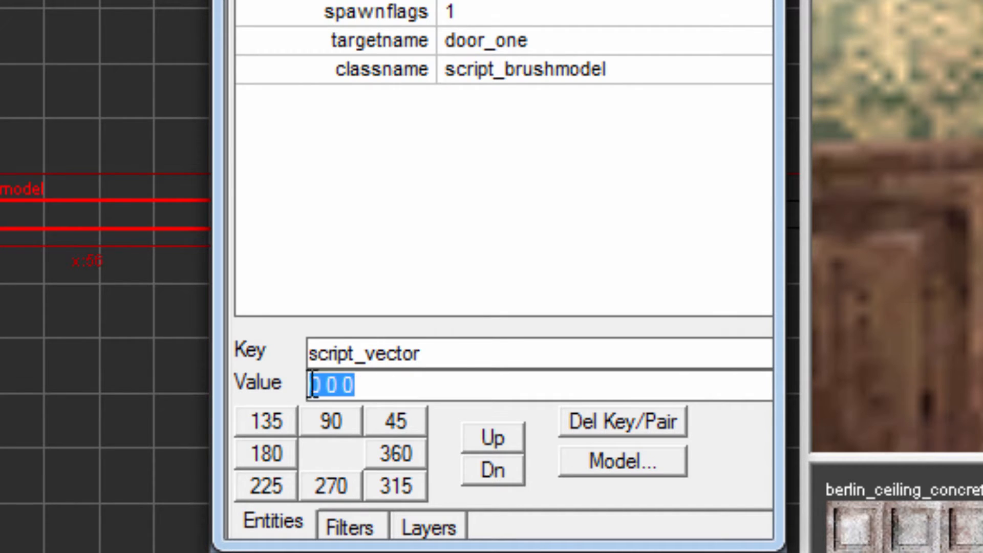
{"action": "left_click", "coordinate": [424, 395]}
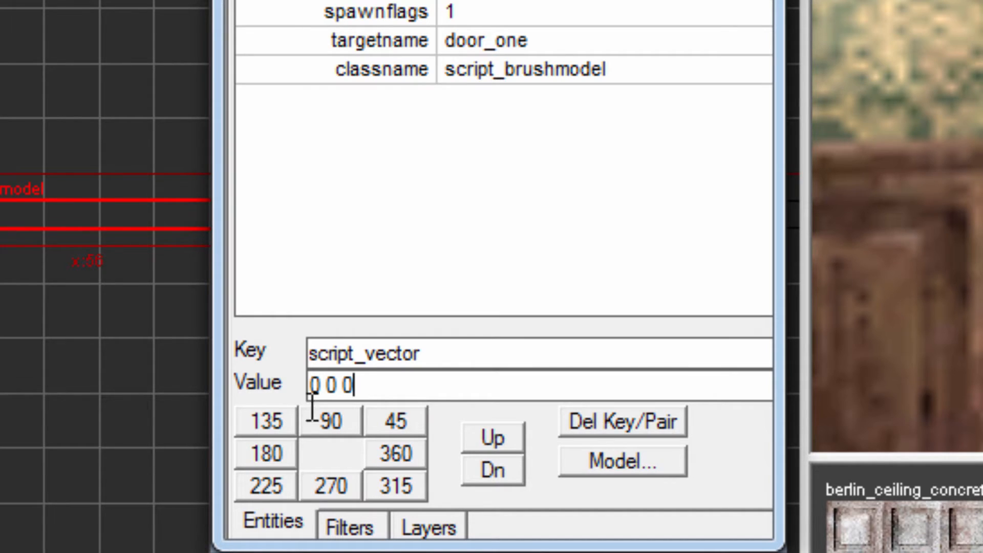
{"action": "key", "text": "shift+Home"}
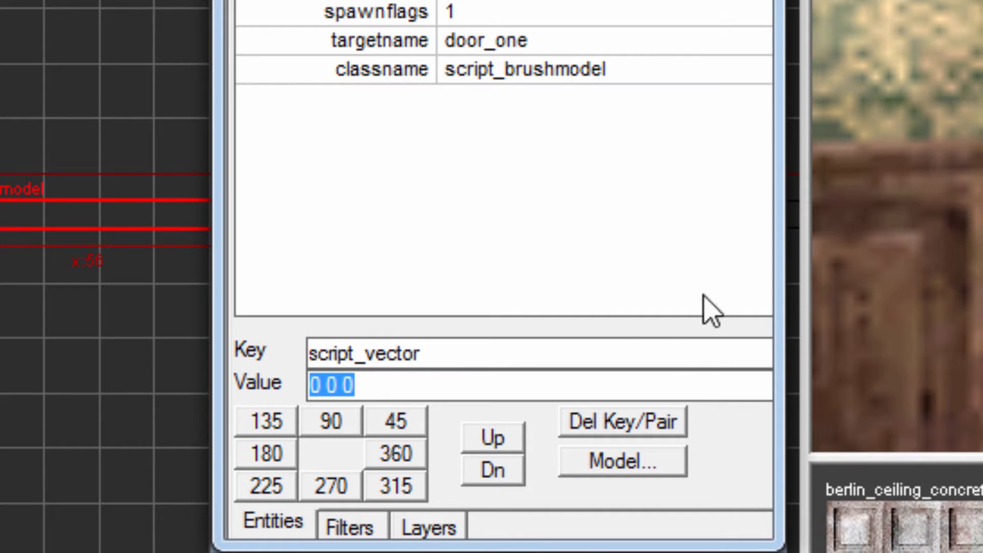
{"action": "left_click", "coordinate": [373, 389]}
{"action": "key", "text": "BackSpace"}
{"action": "key", "text": "BackSpace"}
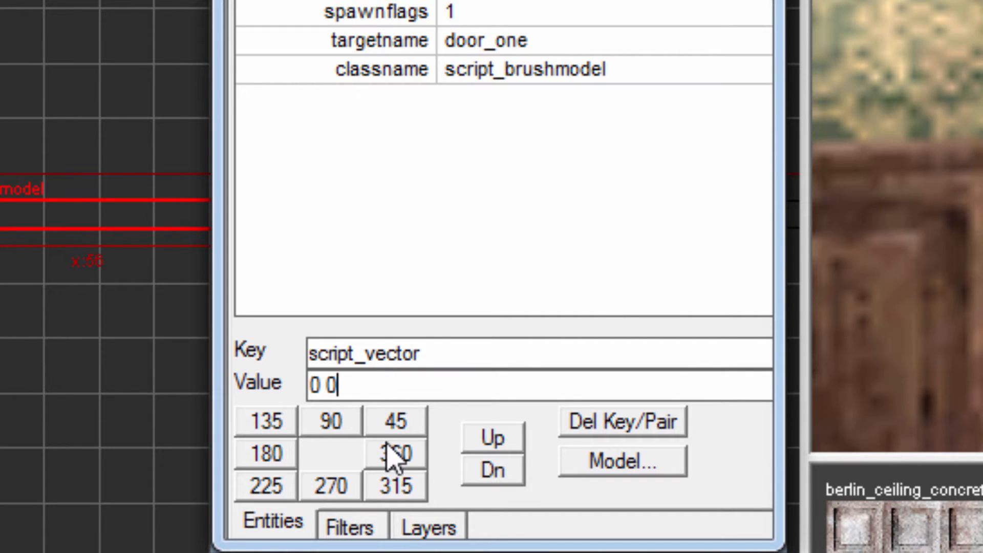
{"action": "type", "text": "0"}
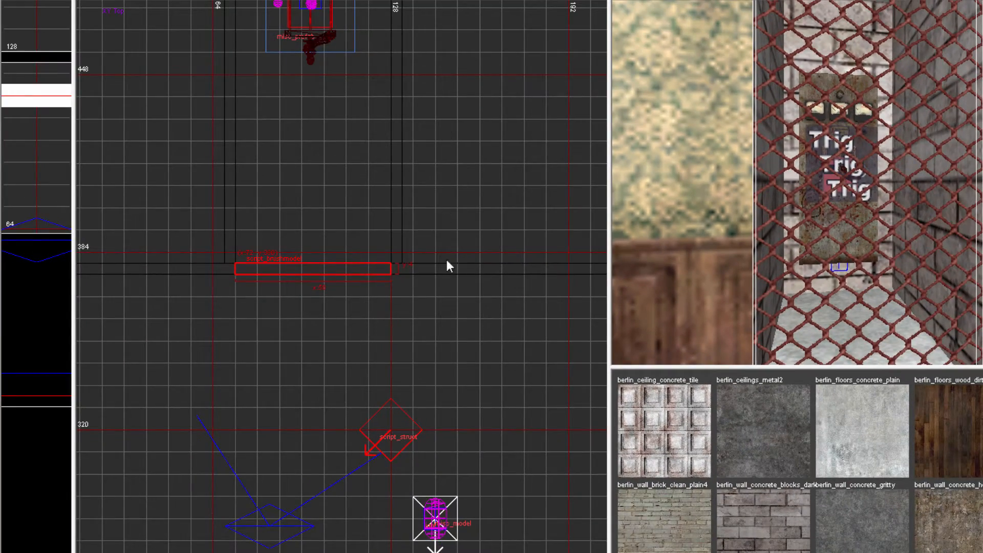
- Examine the X and Y axes around the map origin in the top view
{"action": "scroll", "coordinate": [446, 302], "scroll_direction": "down", "scroll_amount": 10}
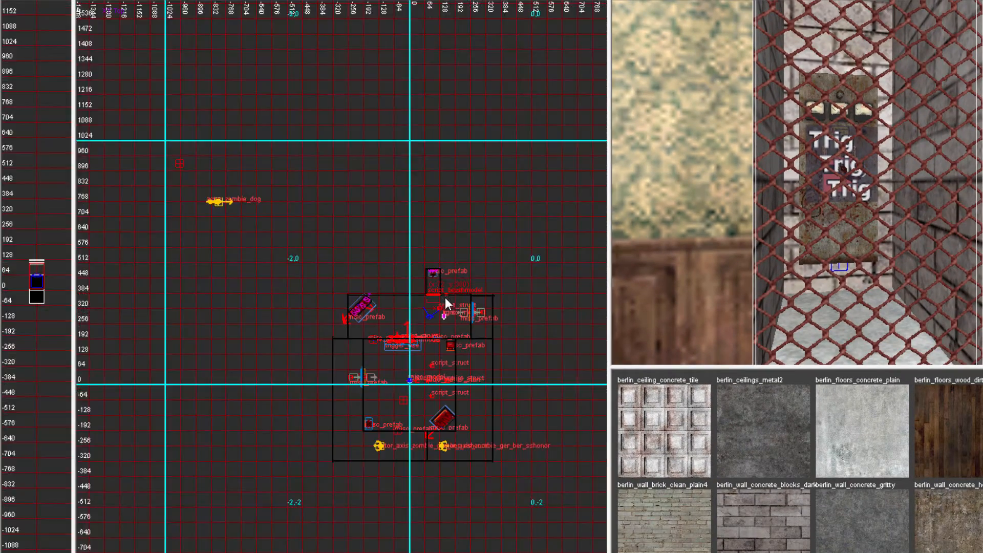
{"action": "scroll", "coordinate": [444, 302], "scroll_direction": "down", "scroll_amount": 3}
{"action": "scroll", "coordinate": [436, 315], "scroll_direction": "up", "scroll_amount": 4}
{"action": "scroll", "coordinate": [402, 394], "scroll_direction": "up", "scroll_amount": 6}
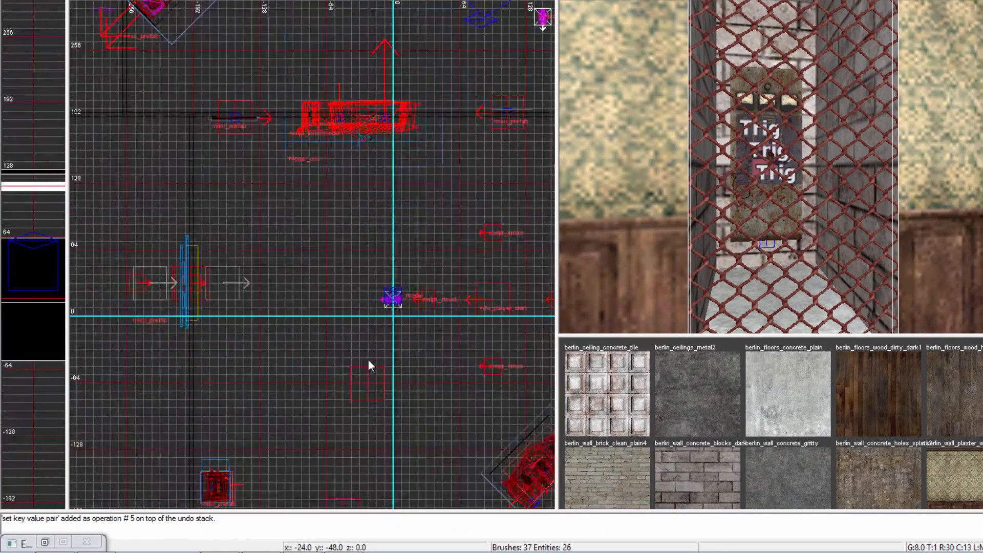
{"action": "scroll", "coordinate": [423, 274], "scroll_direction": "up", "scroll_amount": 5}
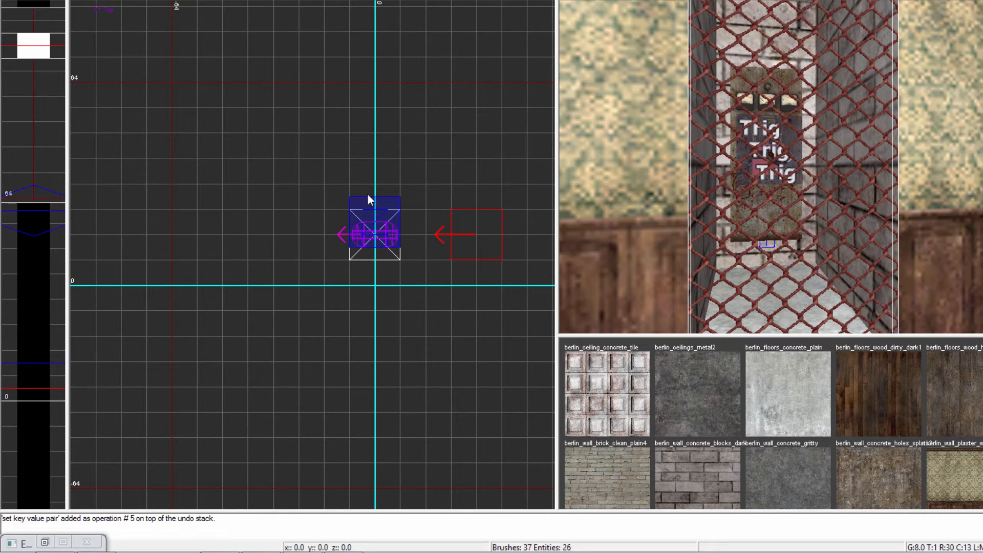
{"action": "scroll", "coordinate": [400, 235], "scroll_direction": "down", "scroll_amount": 4}
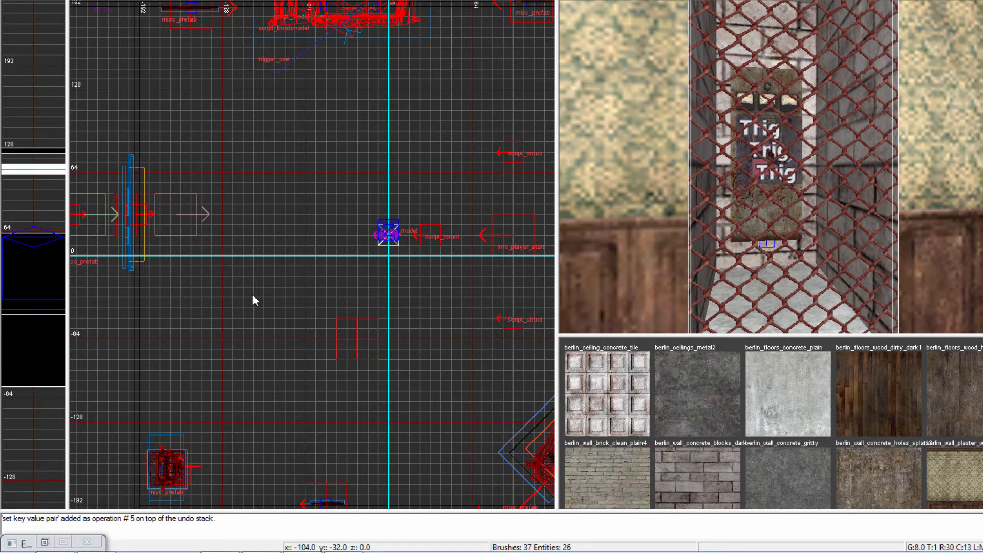
- Examine the map along the X and Z axes in the front view, around the origin and the ground line
{"action": "key", "text": "ctrl+Tab"}
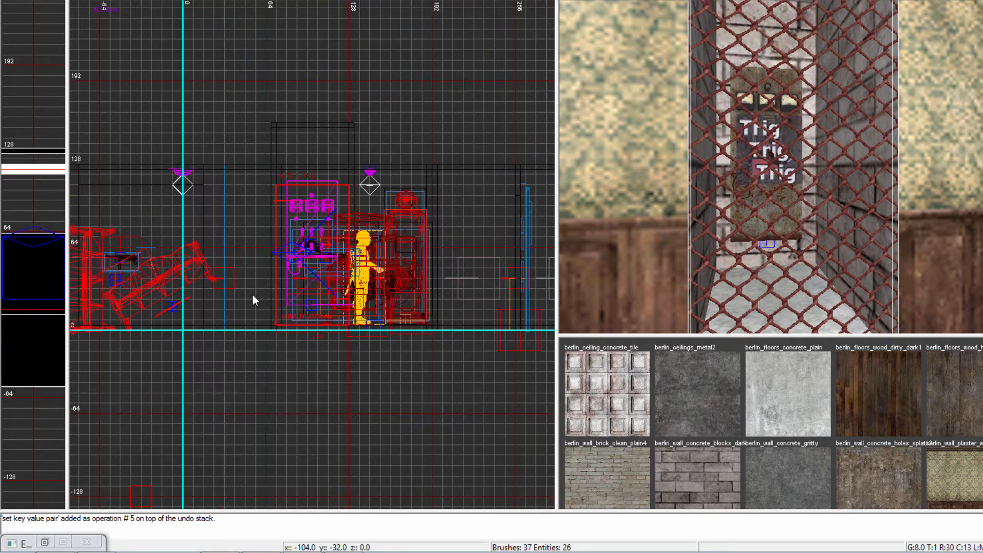
{"action": "scroll", "coordinate": [302, 281], "scroll_direction": "down", "scroll_amount": 5}
{"action": "scroll", "coordinate": [296, 290], "scroll_direction": "up", "scroll_amount": 8}
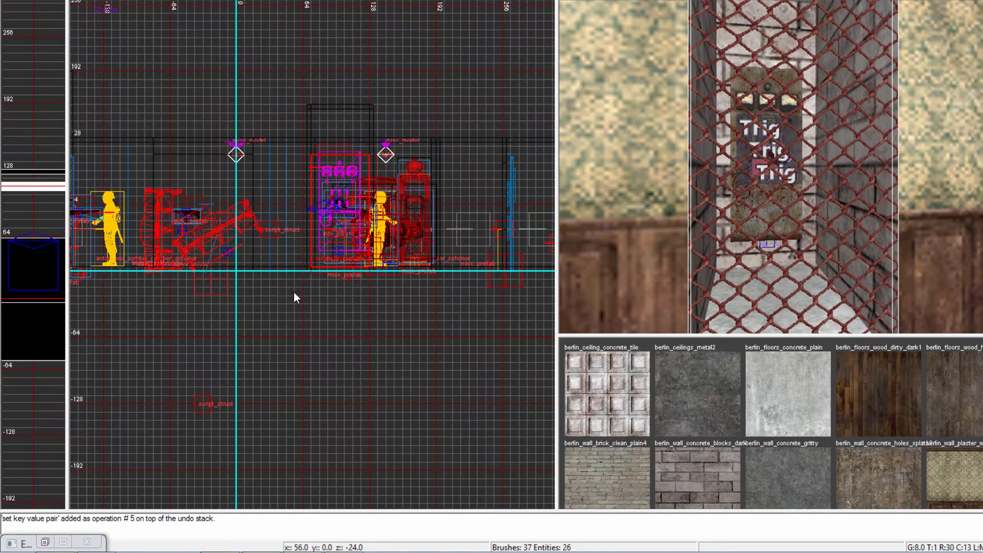
{"action": "right_click_drag", "start_coordinate": [257, 285], "coordinate": [336, 285]}
{"action": "scroll", "coordinate": [251, 281], "scroll_direction": "down", "scroll_amount": 1}
{"action": "scroll", "coordinate": [250, 282], "scroll_direction": "down", "scroll_amount": 2}
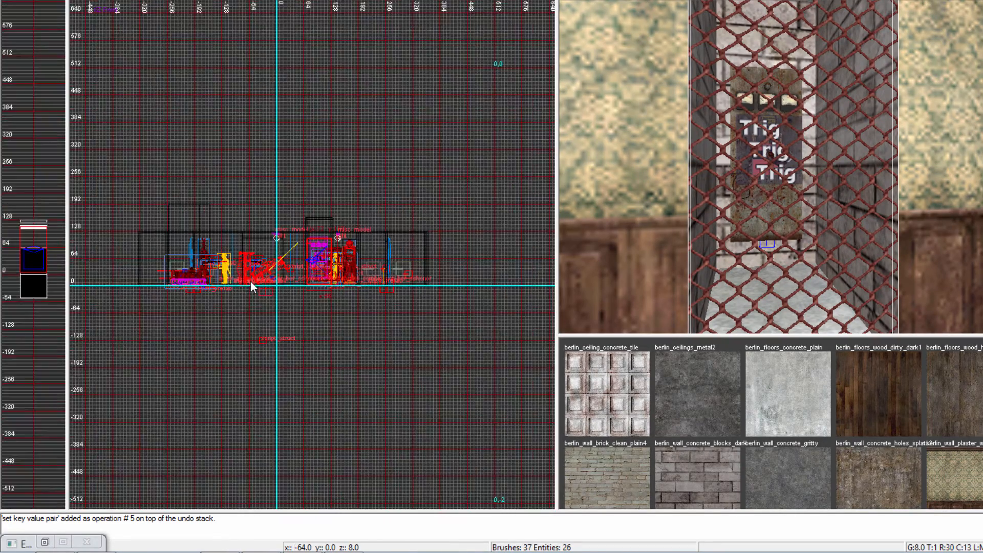
{"action": "scroll", "coordinate": [260, 281], "scroll_direction": "up", "scroll_amount": 9}
{"action": "scroll", "coordinate": [410, 275], "scroll_direction": "up", "scroll_amount": 3}
{"action": "scroll", "coordinate": [410, 275], "scroll_direction": "down", "scroll_amount": 10}
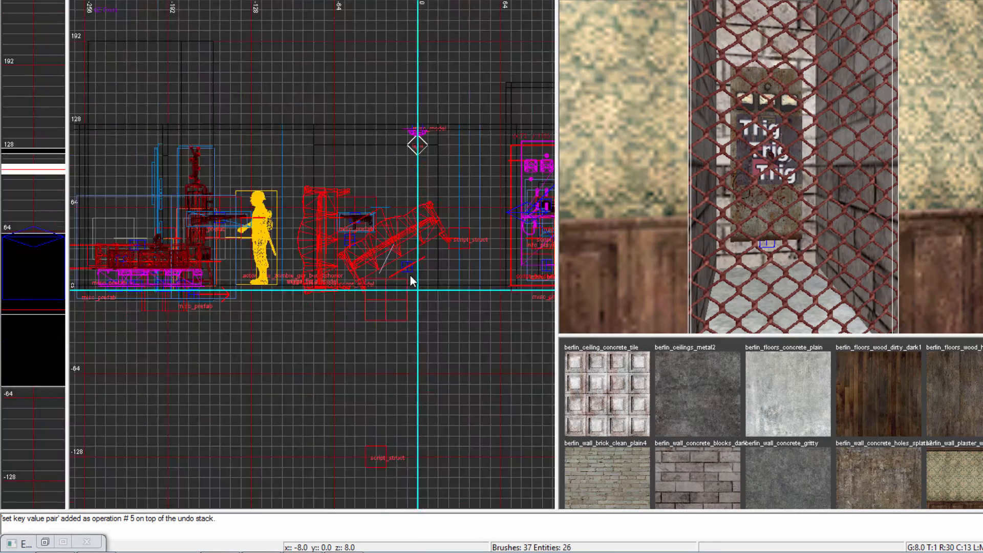
{"action": "scroll", "coordinate": [379, 226], "scroll_direction": "up", "scroll_amount": 4}
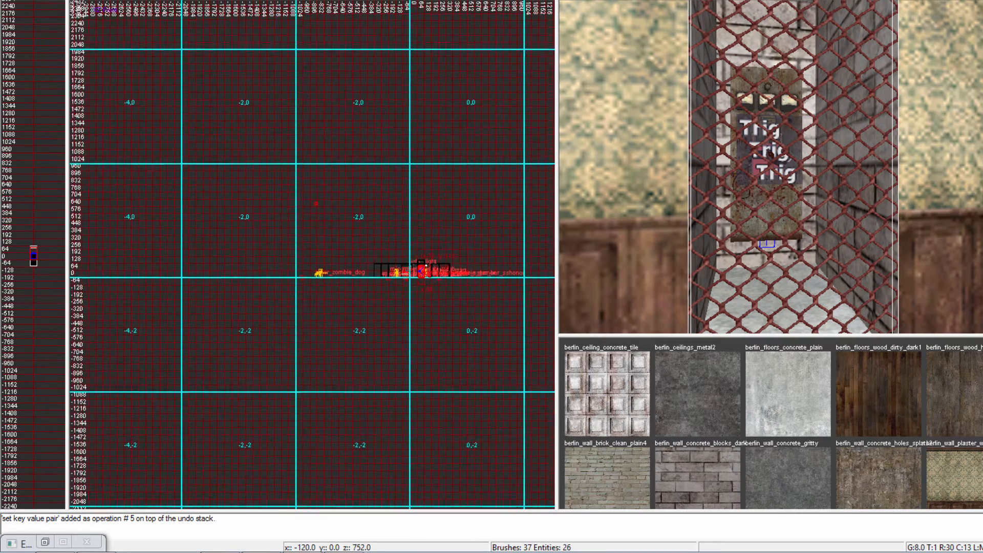
{"action": "scroll", "coordinate": [342, 368], "scroll_direction": "up", "scroll_amount": 12}
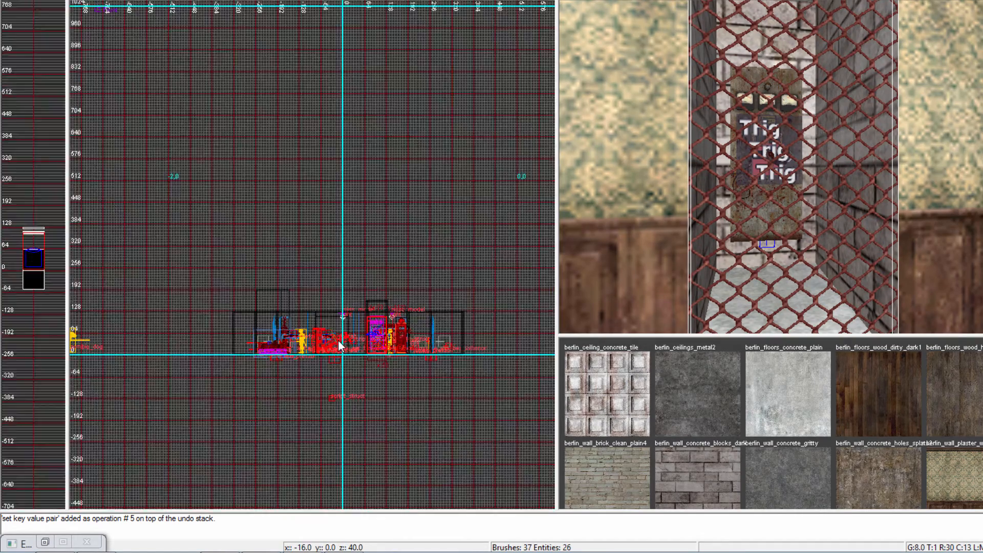
{"action": "scroll", "coordinate": [373, 395], "scroll_direction": "down", "scroll_amount": 12}
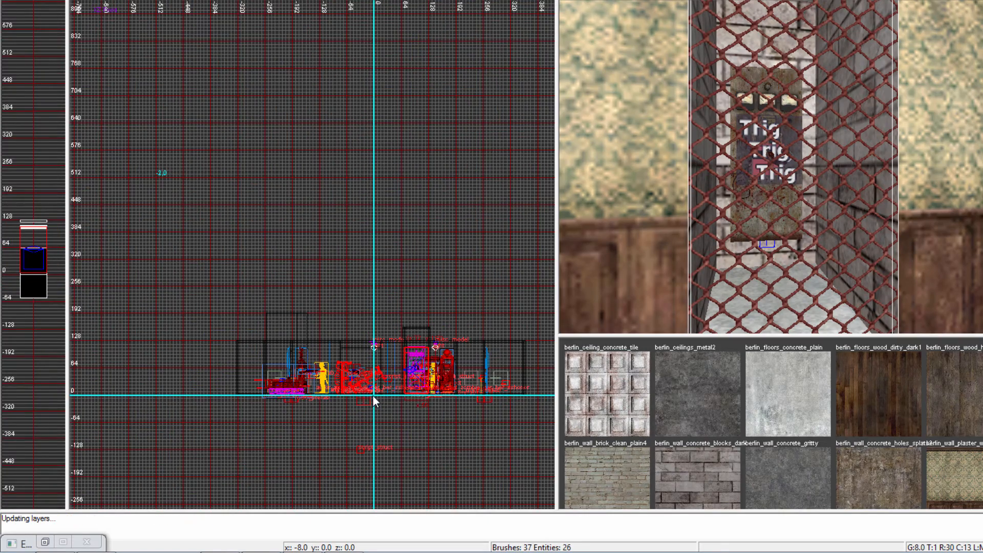
{"action": "right_click", "coordinate": [366, 405]}
{"action": "right_click", "coordinate": [326, 401]}
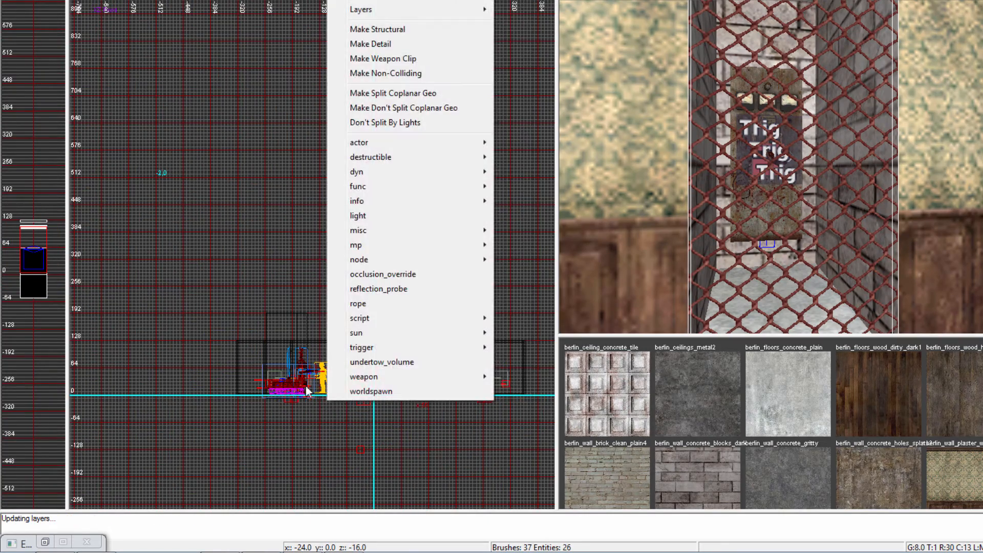
{"action": "left_click", "coordinate": [304, 382]}
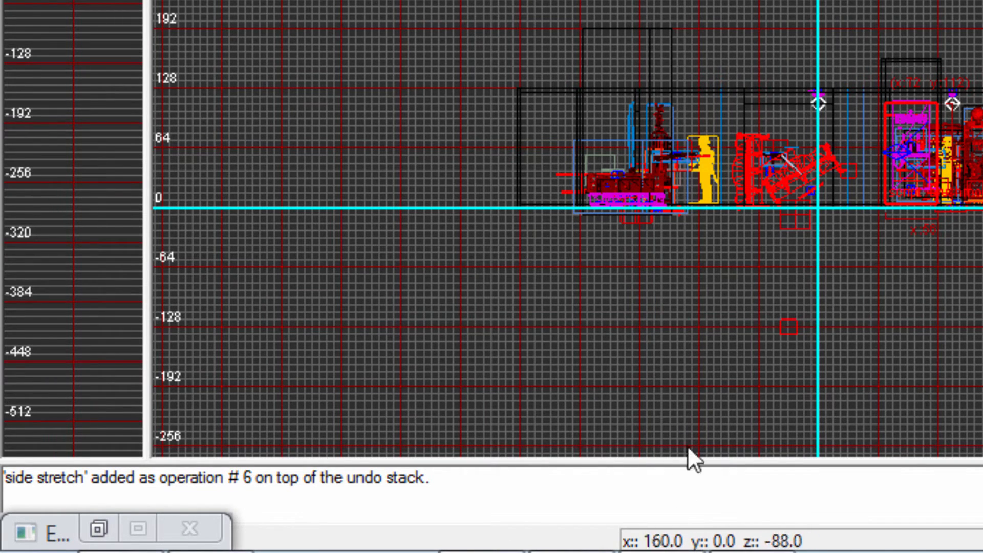
- Compare the door brush's placement in the X–Z and Y–Z views to determine which axis it should move along
{"action": "right_click_drag", "start_coordinate": [866, 260], "coordinate": [842, 226]}
{"action": "scroll", "coordinate": [842, 226], "scroll_direction": "up", "scroll_amount": 4}
{"action": "scroll", "coordinate": [842, 226], "scroll_direction": "down", "scroll_amount": 1}
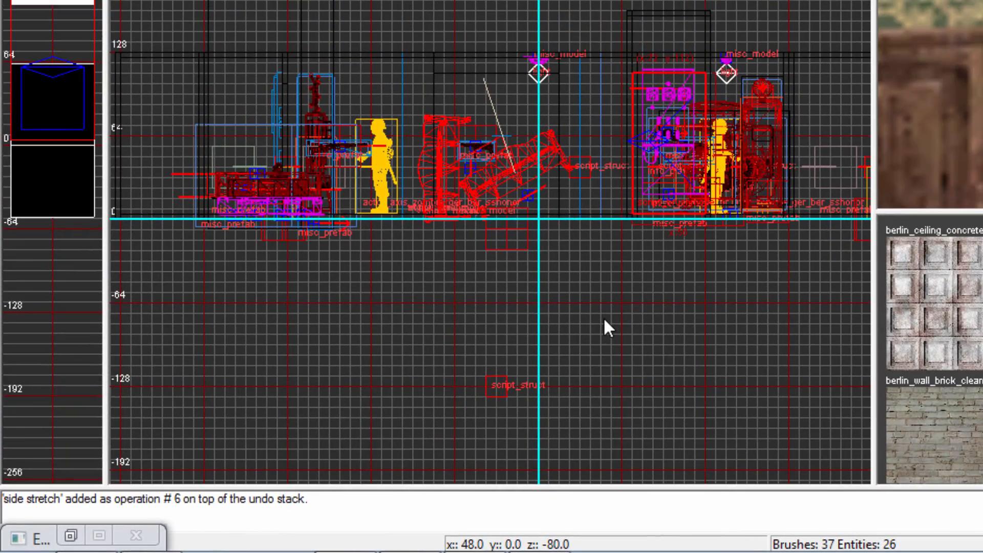
{"action": "key", "text": "ctrl+Tab"}
{"action": "scroll", "coordinate": [425, 200], "scroll_direction": "down", "scroll_amount": 1}
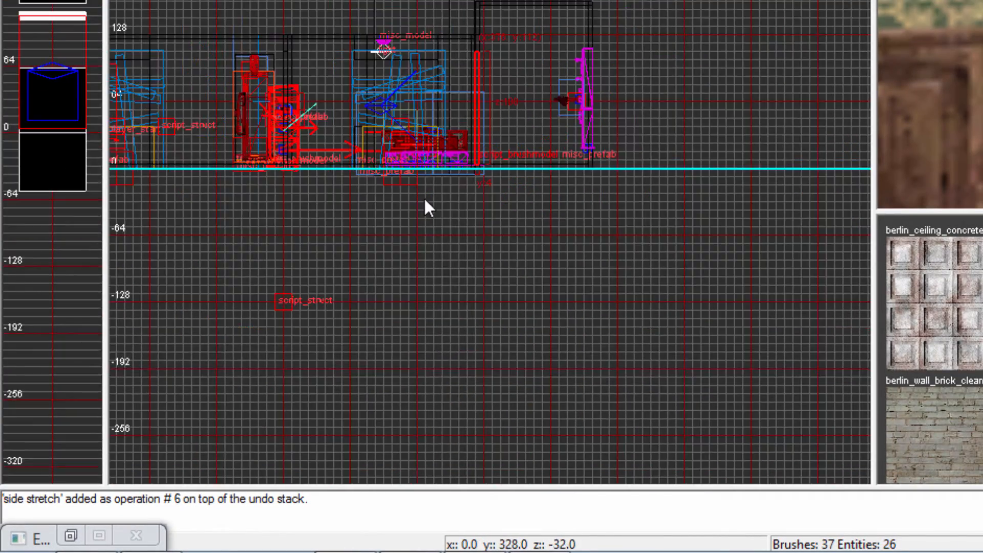
{"action": "scroll", "coordinate": [426, 201], "scroll_direction": "up", "scroll_amount": 1}
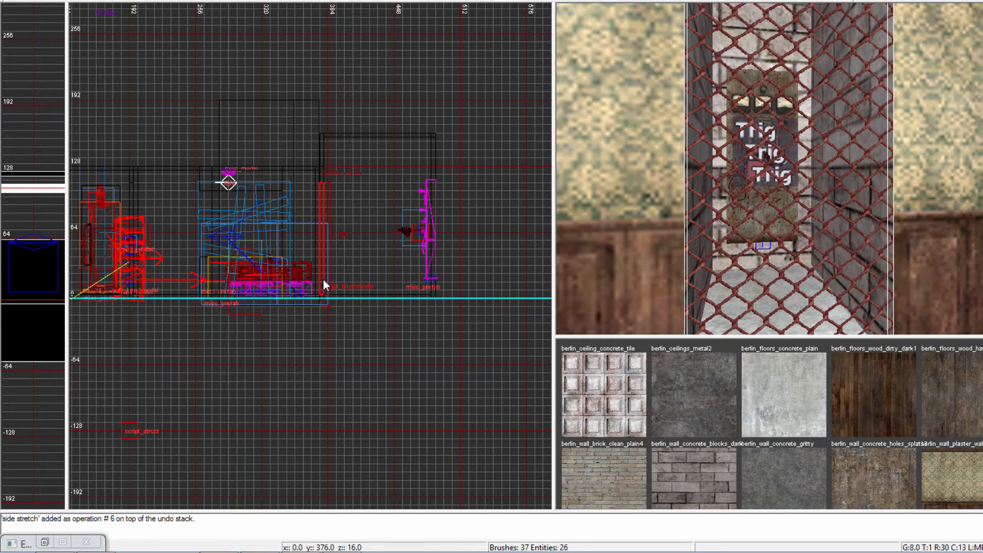
- Try shifting the chain-link door brush about 48 units along X in the front view, and return it to the doorway
{"action": "key", "text": "ctrl+Tab"}
{"action": "key", "text": "ctrl+Tab"}
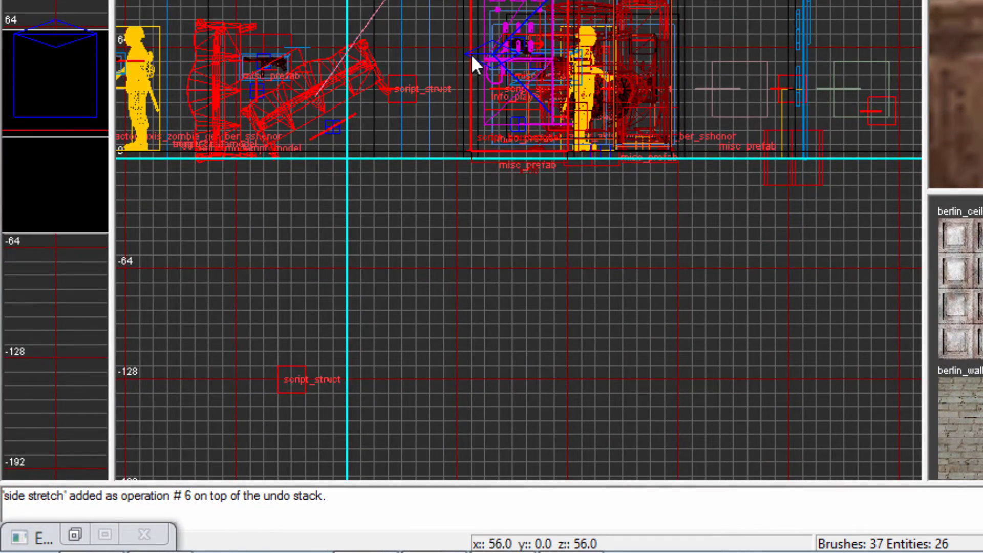
{"action": "mouse_move", "coordinate": [529, 48]}
{"action": "left_mouse_down"}
{"action": "mouse_move", "coordinate": [479, 45]}
{"action": "mouse_move", "coordinate": [576, 53]}
{"action": "left_mouse_up"}
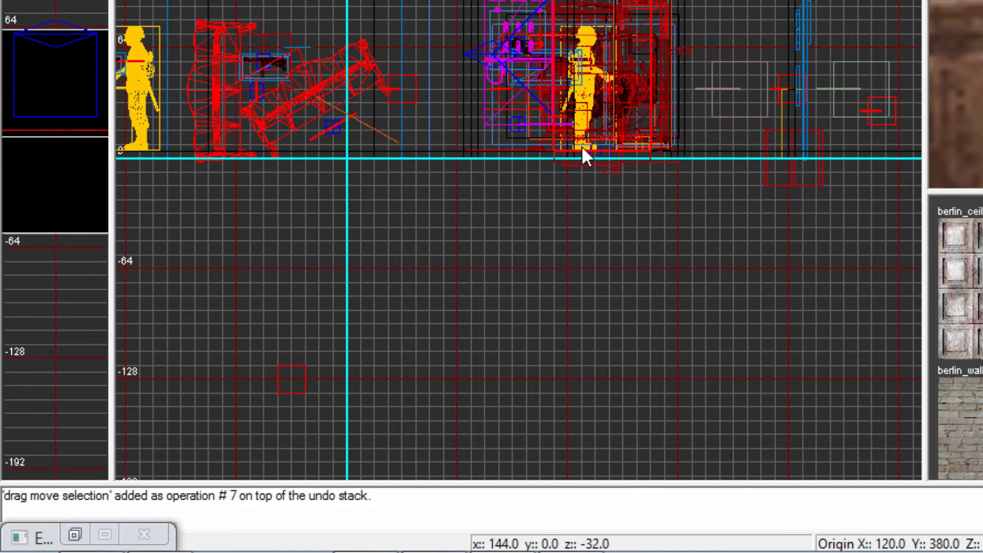
{"action": "mouse_move", "coordinate": [582, 146]}
{"action": "left_mouse_down"}
{"action": "mouse_move", "coordinate": [564, 67]}
{"action": "mouse_move", "coordinate": [495, 67]}
{"action": "mouse_move", "coordinate": [505, 66]}
{"action": "left_mouse_up"}
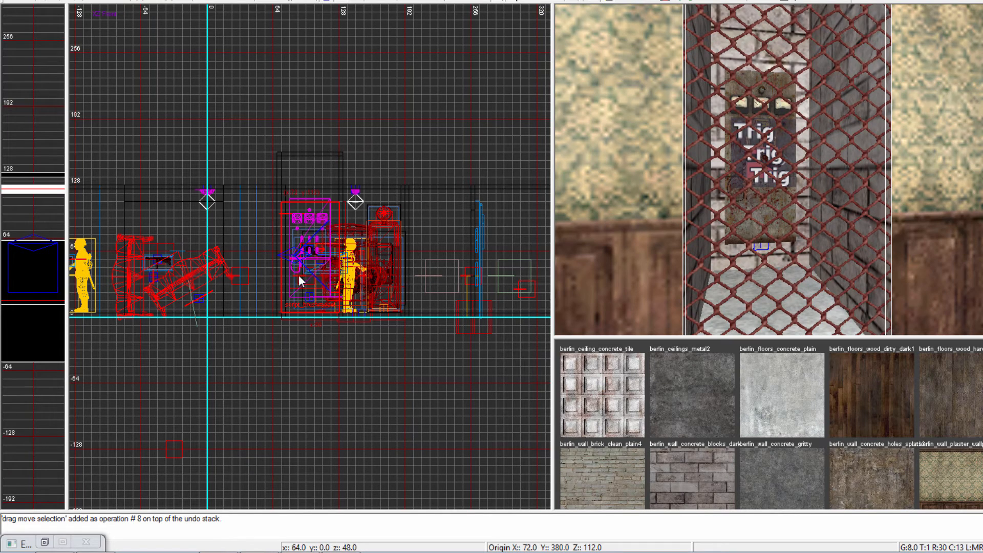
- Try moving the chain-link door brush 40 units in the negative X direction in the front view, and undo the move
{"action": "left_click", "coordinate": [790, 242], "text": "shift"}
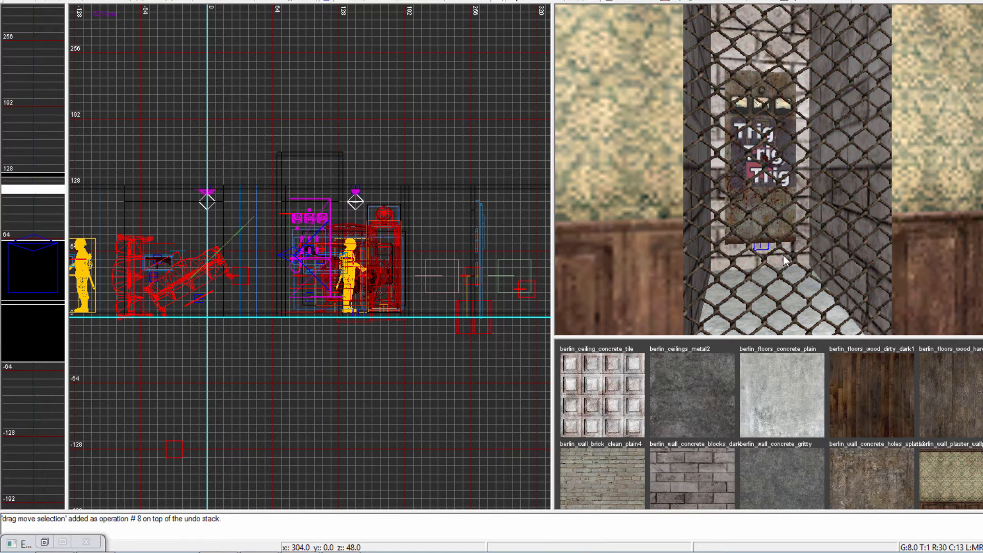
{"action": "left_click", "coordinate": [776, 242], "text": "shift"}
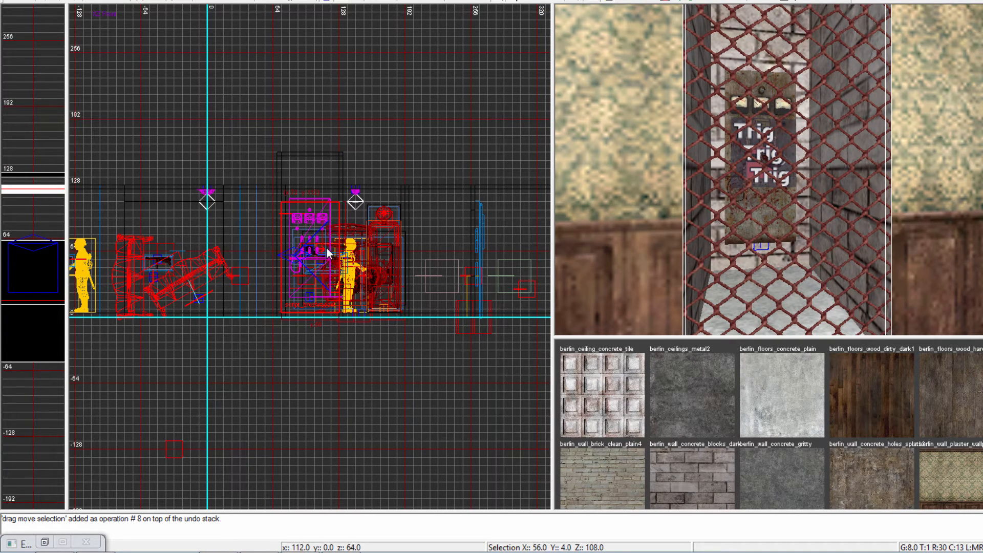
{"action": "left_click_drag", "start_coordinate": [326, 249], "coordinate": [285, 248]}
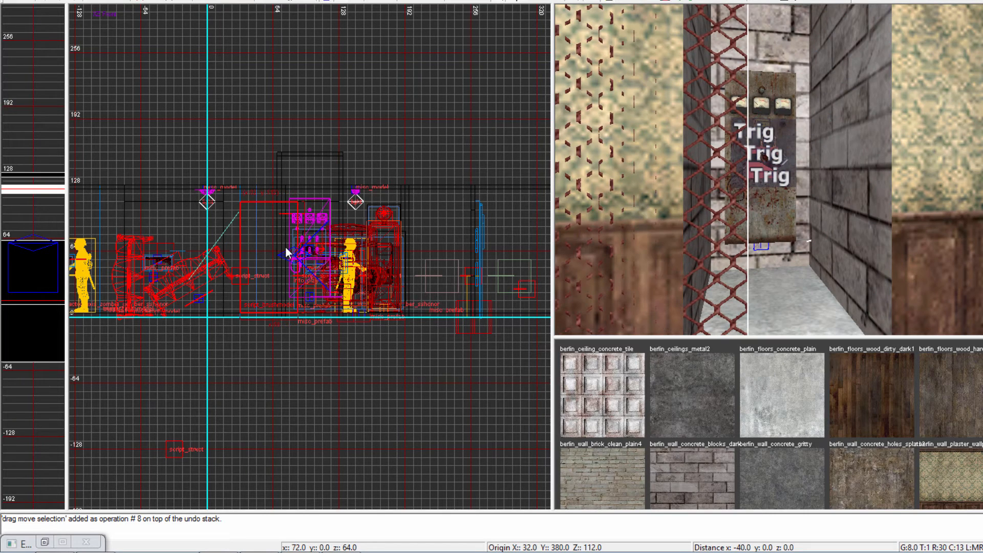
{"action": "key", "text": "ctrl+z"}
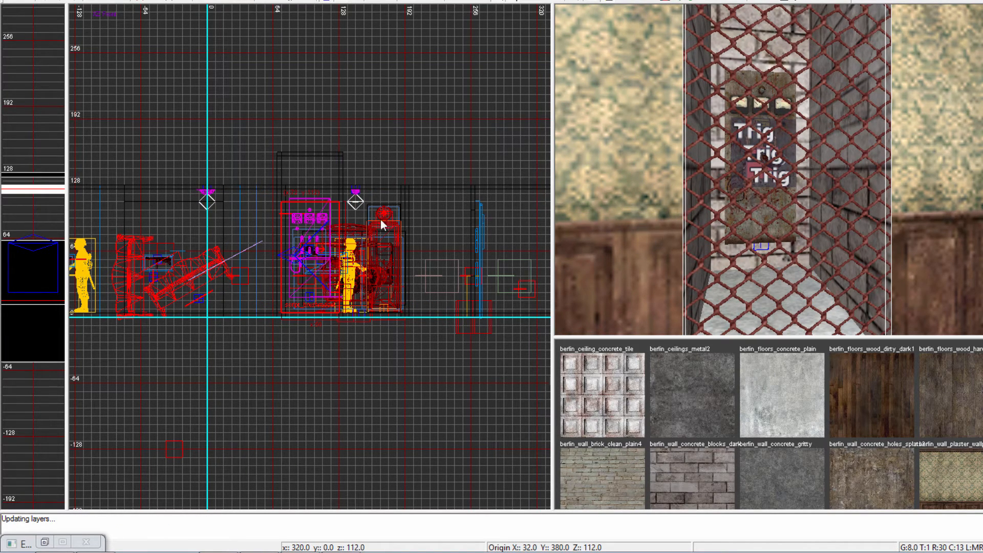
{"action": "right_click_drag", "start_coordinate": [882, 222], "coordinate": [865, 229]}
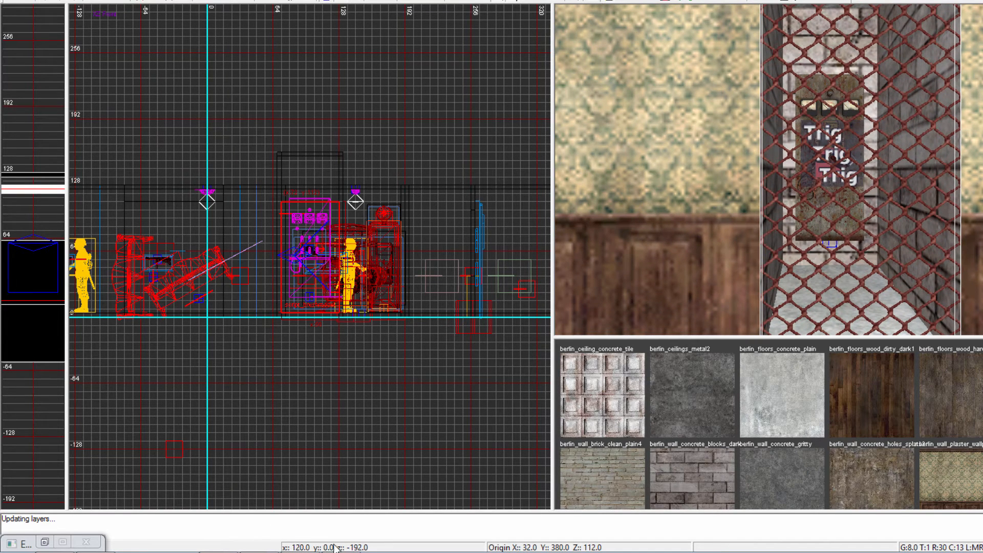
- Return to the top view and open the entity properties of the chain-link door brush
{"action": "key", "text": "ctrl+Tab"}
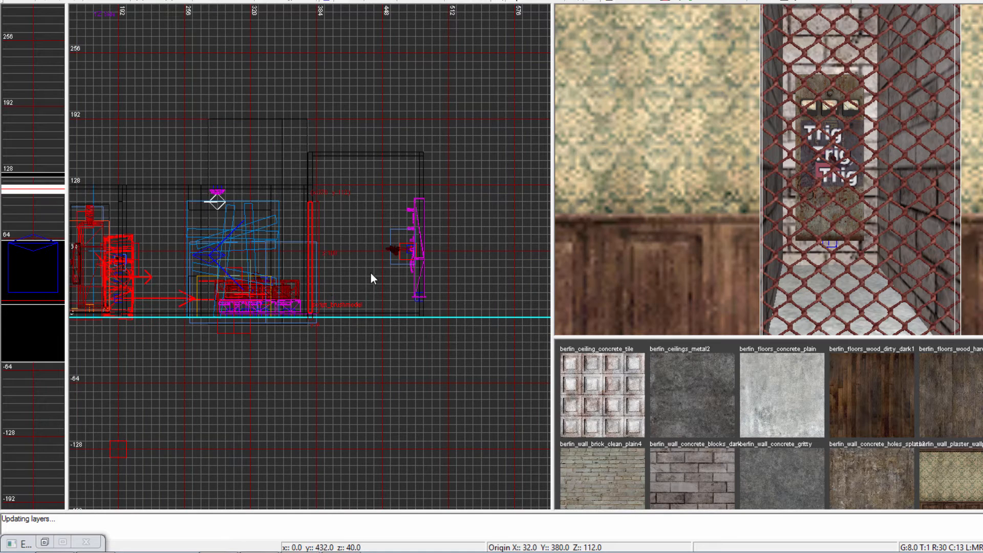
{"action": "key", "text": "ctrl+Tab"}
{"action": "key", "text": "Escape"}
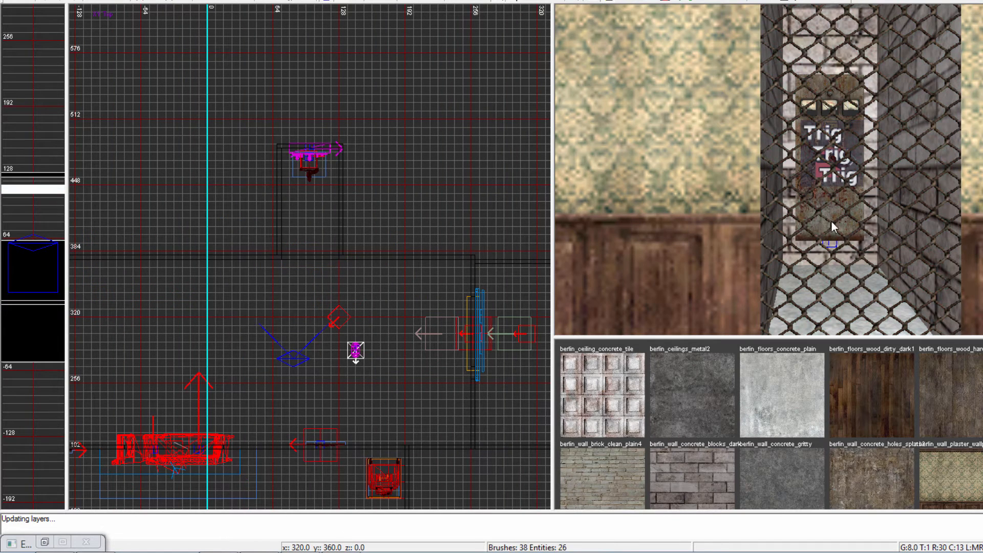
{"action": "left_click", "coordinate": [832, 223], "text": "shift"}
{"action": "key", "text": "Escape"}
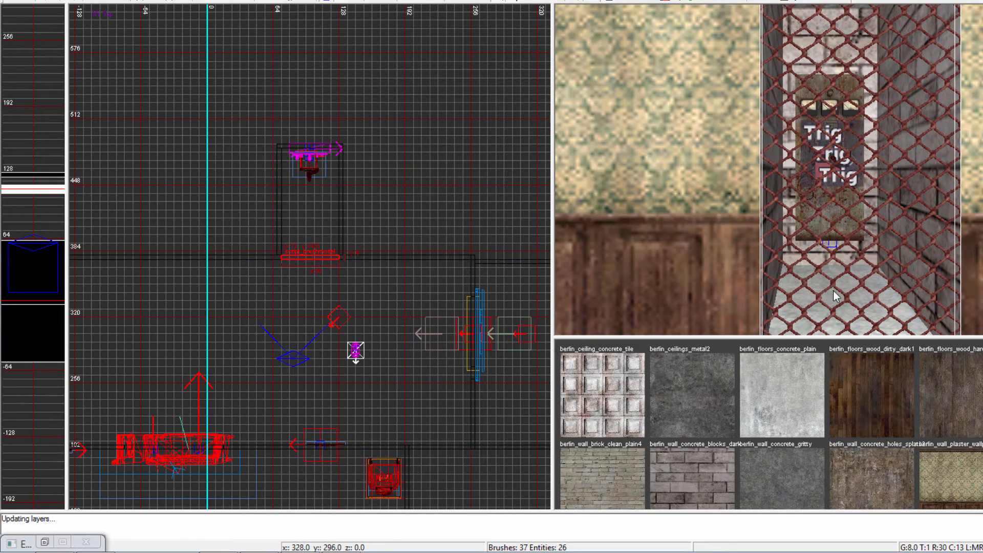
{"action": "key", "text": "n"}
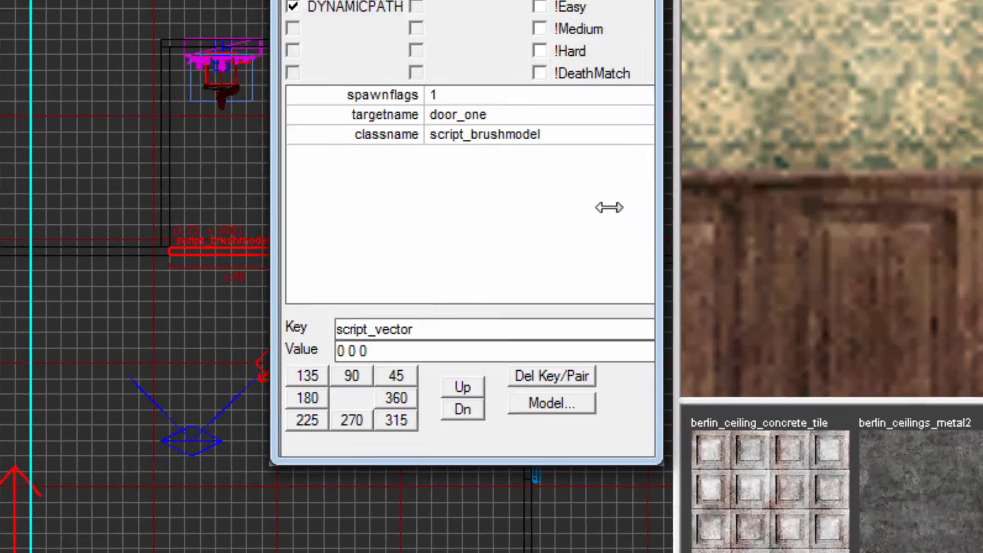
- Enter -100 0 0 as the door's script_vector value and minimize the entity properties
{"action": "left_click", "coordinate": [396, 310]}
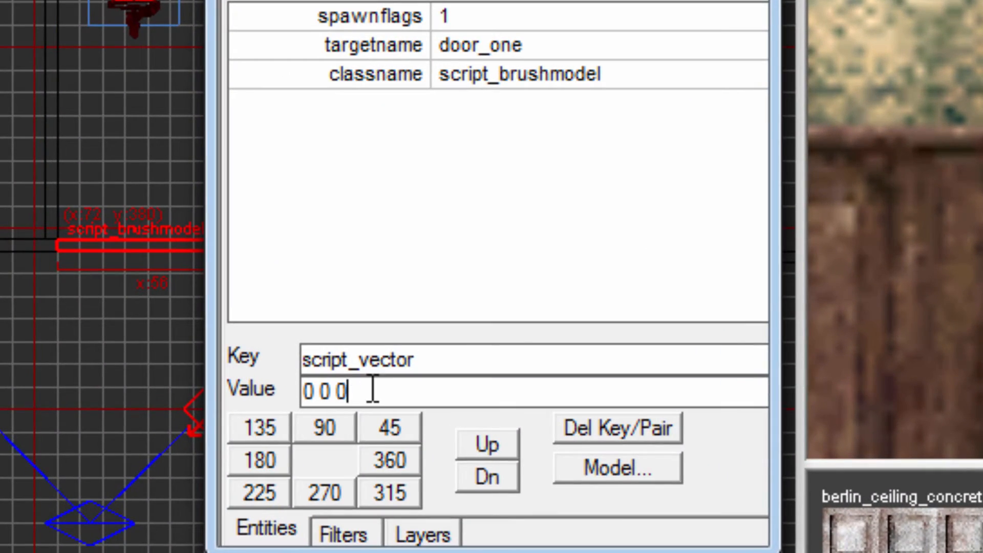
{"action": "double_click", "coordinate": [312, 394]}
{"action": "left_click_drag", "start_coordinate": [350, 395], "coordinate": [303, 395]}
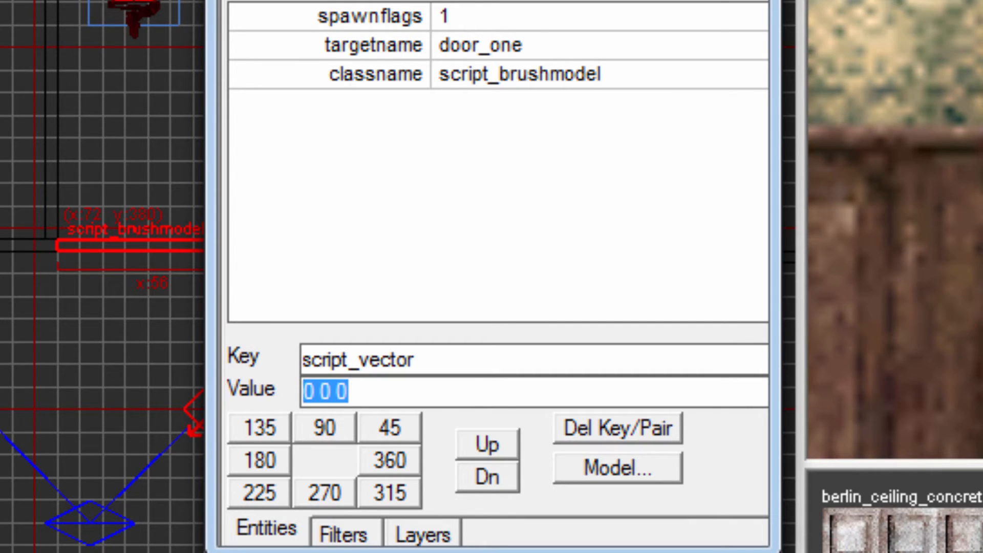
{"action": "type", "text": "-"}
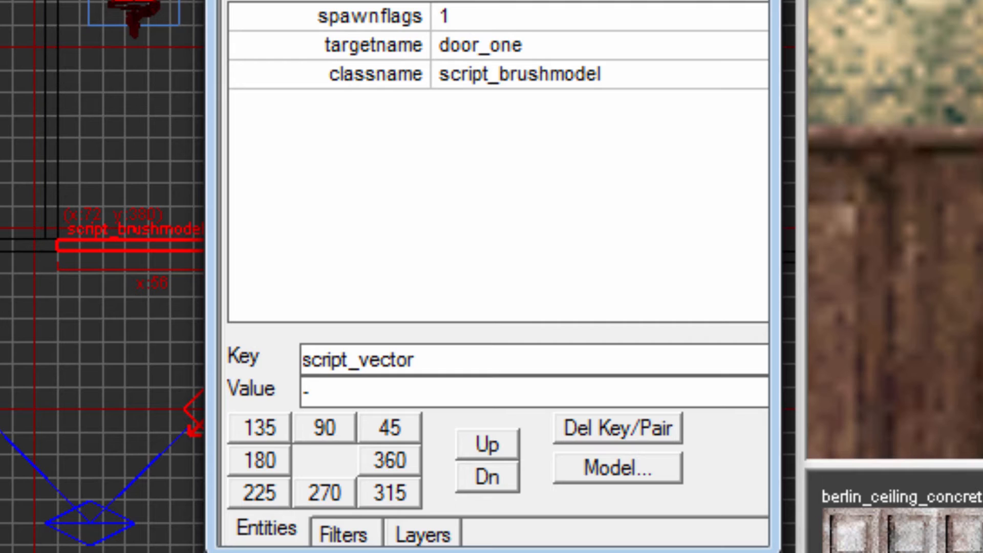
{"action": "type", "text": "100 0 0"}
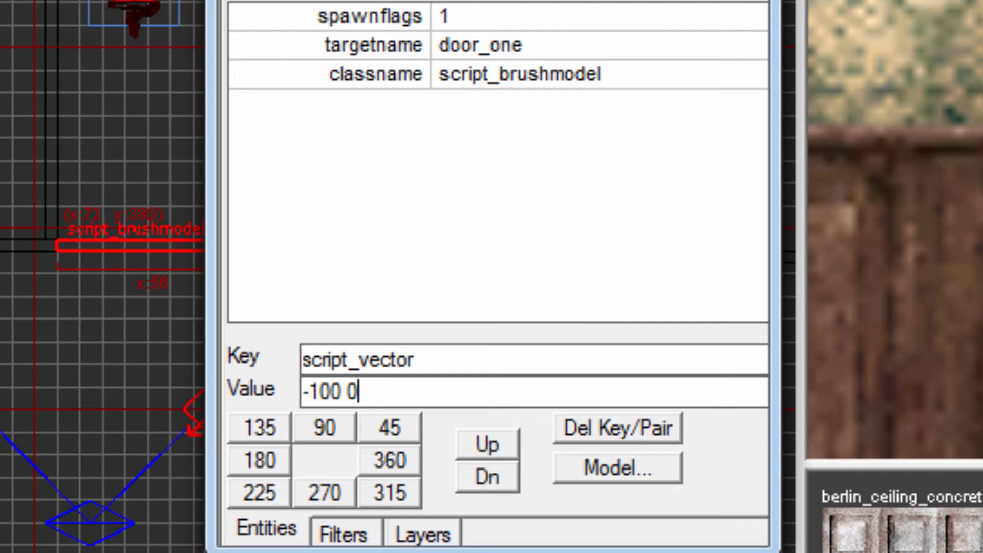
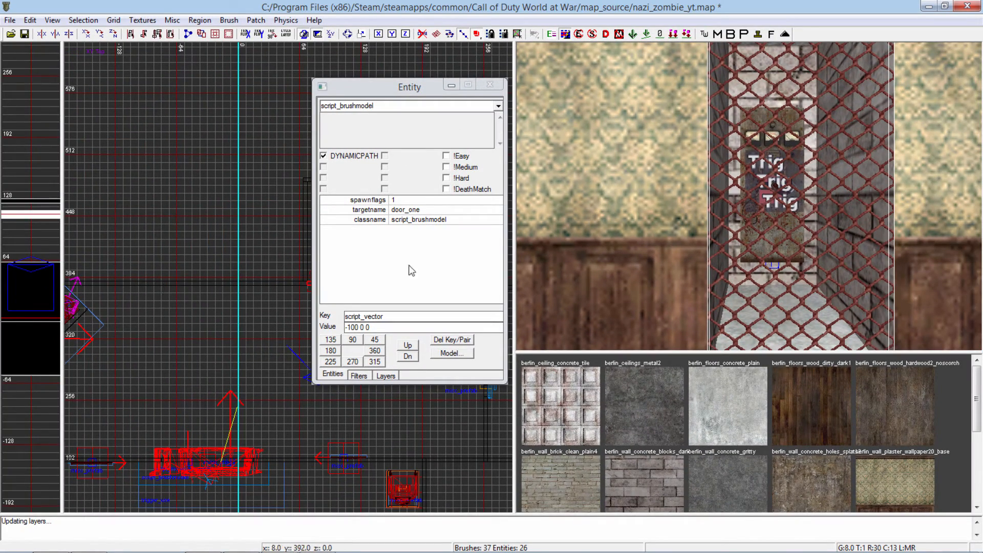
{"action": "left_click", "coordinate": [450, 86]}
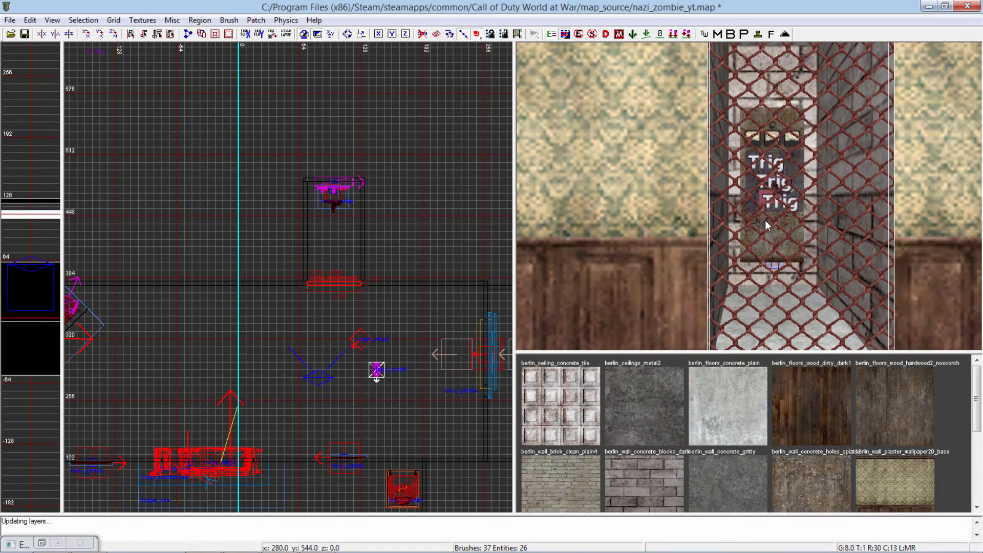
- Deselect the door and create a trigger_use brush about 72 by 16 units directly in front of the chain-link doorway
{"action": "right_click_drag", "start_coordinate": [815, 265], "coordinate": [651, 248]}
{"action": "mouse_move", "coordinate": [546, 247]}
{"action": "right_mouse_down"}
{"action": "mouse_move", "coordinate": [727, 256]}
{"action": "mouse_move", "coordinate": [769, 269]}
{"action": "mouse_move", "coordinate": [759, 264]}
{"action": "right_mouse_up"}
{"action": "left_click", "coordinate": [761, 263], "text": "shift"}
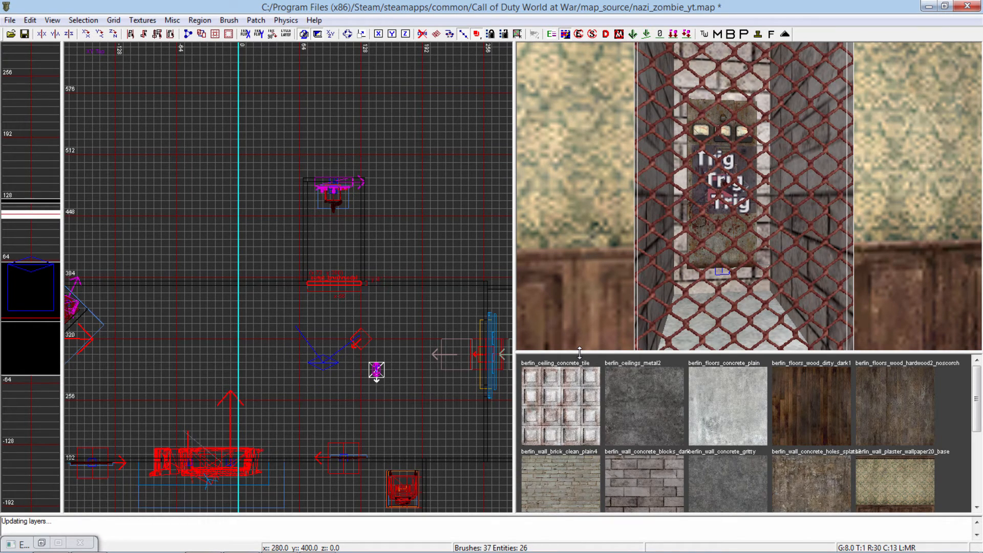
{"action": "key", "text": "Escape"}
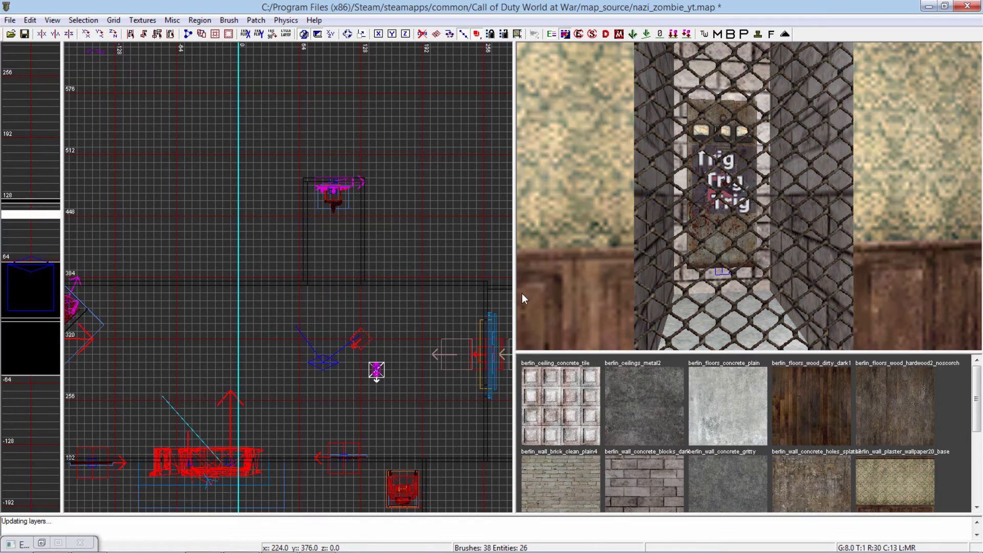
{"action": "scroll", "coordinate": [325, 303], "scroll_direction": "up", "scroll_amount": 2}
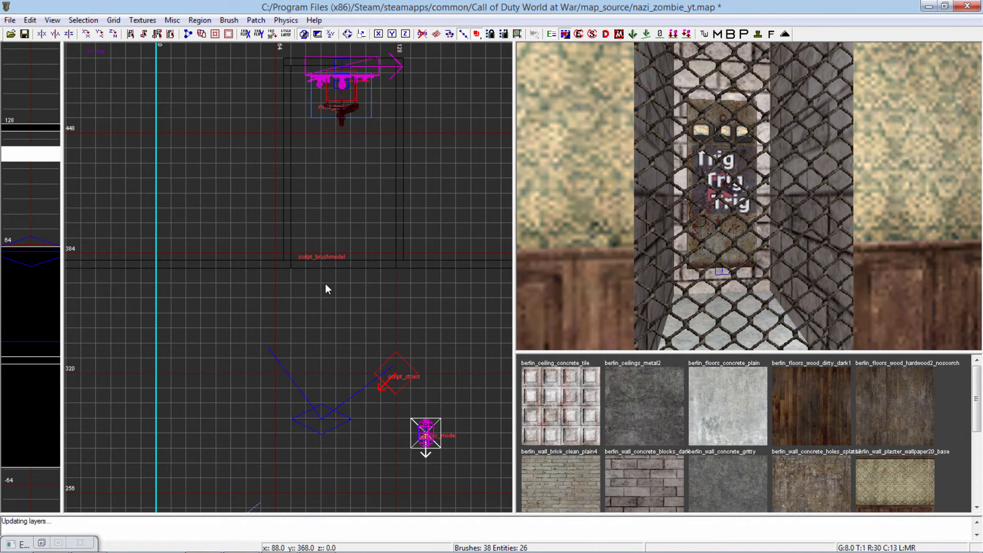
{"action": "right_click", "coordinate": [326, 284]}
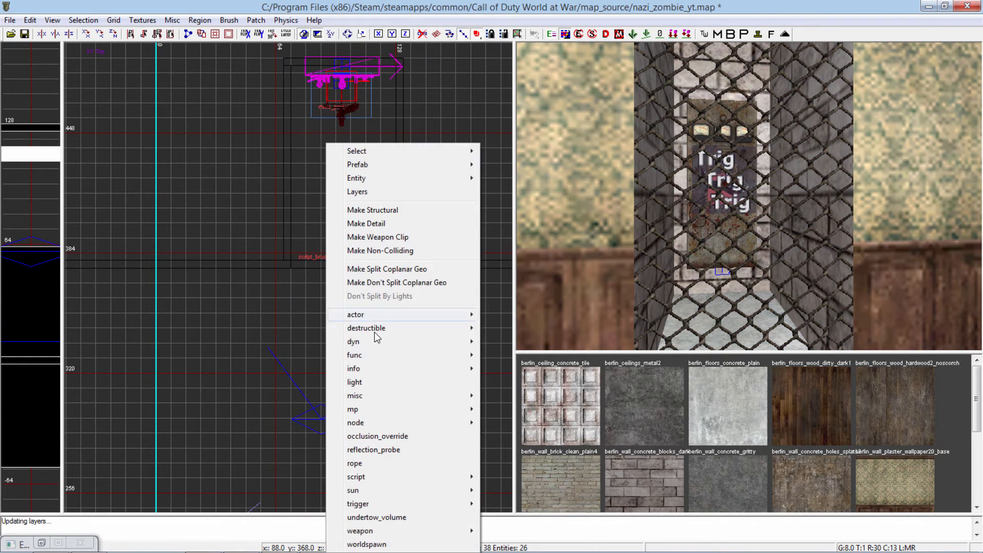
{"action": "mouse_move", "coordinate": [457, 505]}
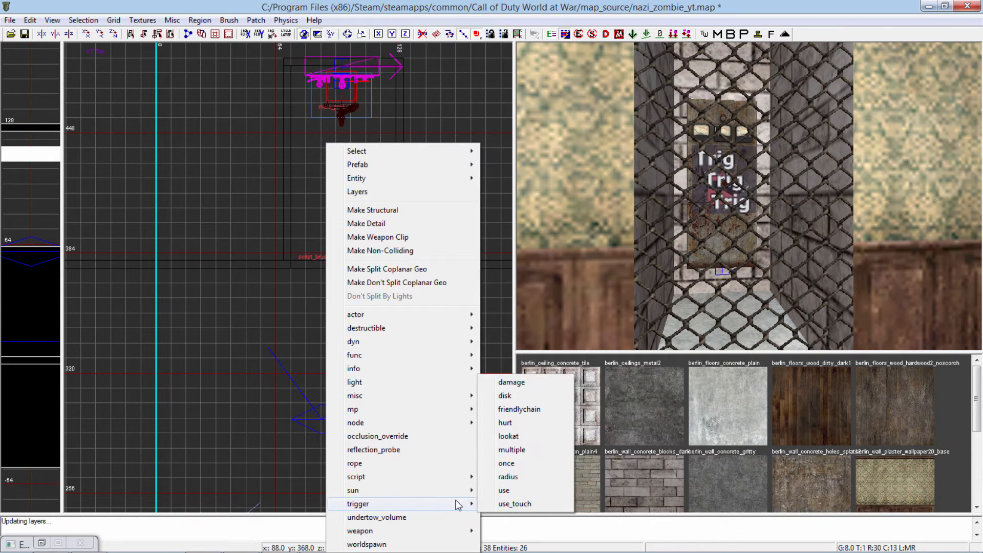
{"action": "left_click", "coordinate": [496, 496]}
{"action": "mouse_move", "coordinate": [327, 271]}
{"action": "left_mouse_down"}
{"action": "mouse_move", "coordinate": [294, 275]}
{"action": "mouse_move", "coordinate": [433, 293]}
{"action": "mouse_move", "coordinate": [362, 315]}
{"action": "left_mouse_up"}
{"action": "right_click_drag", "start_coordinate": [697, 284], "coordinate": [738, 307]}
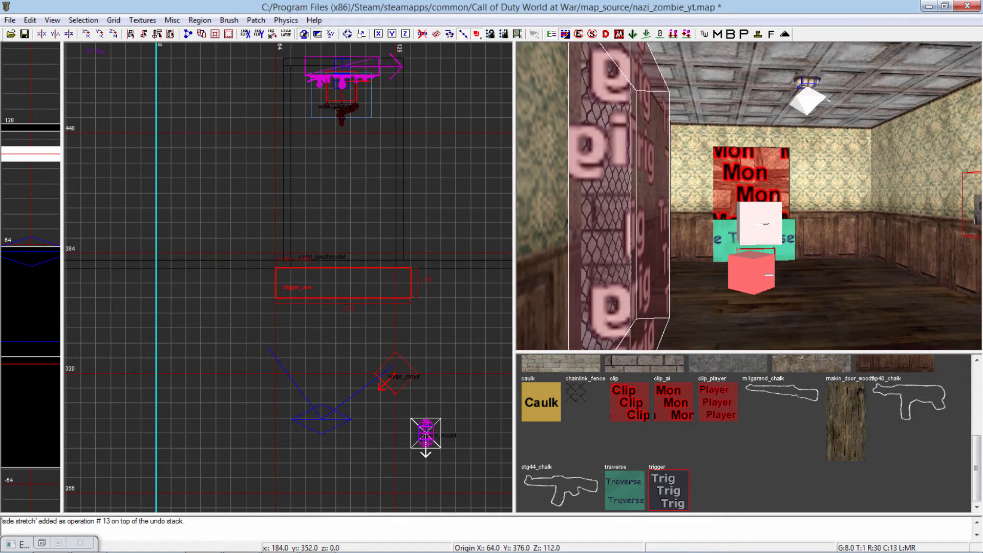
- Open the entity properties of the trigger_use brush and clear the leftover script_vector key and its value
{"action": "left_click", "coordinate": [663, 278], "text": "shift"}
{"action": "left_click", "coordinate": [639, 285], "text": "shift"}
{"action": "key", "text": "n"}
{"action": "key", "text": "n"}
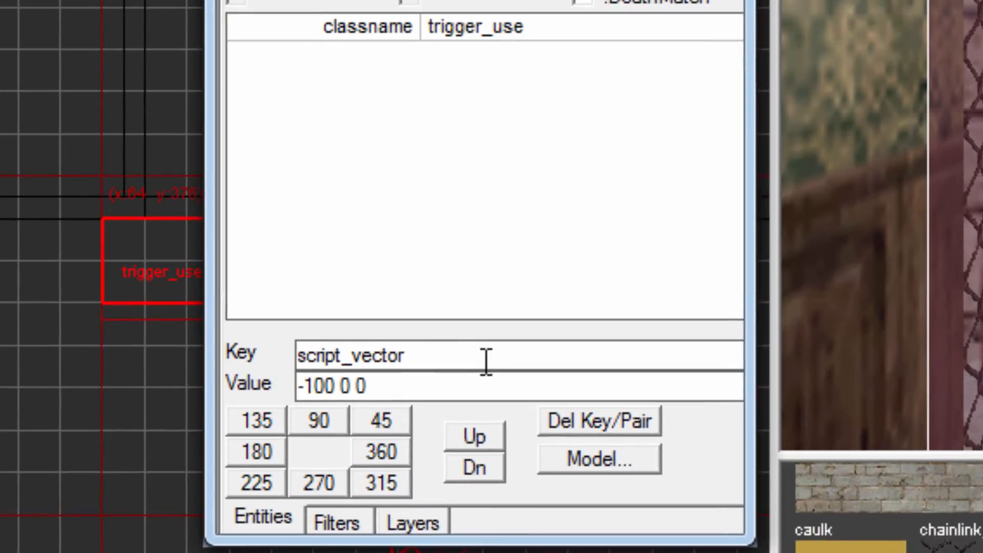
{"action": "left_click_drag", "start_coordinate": [404, 319], "coordinate": [255, 331]}
{"action": "key", "text": "Delete"}
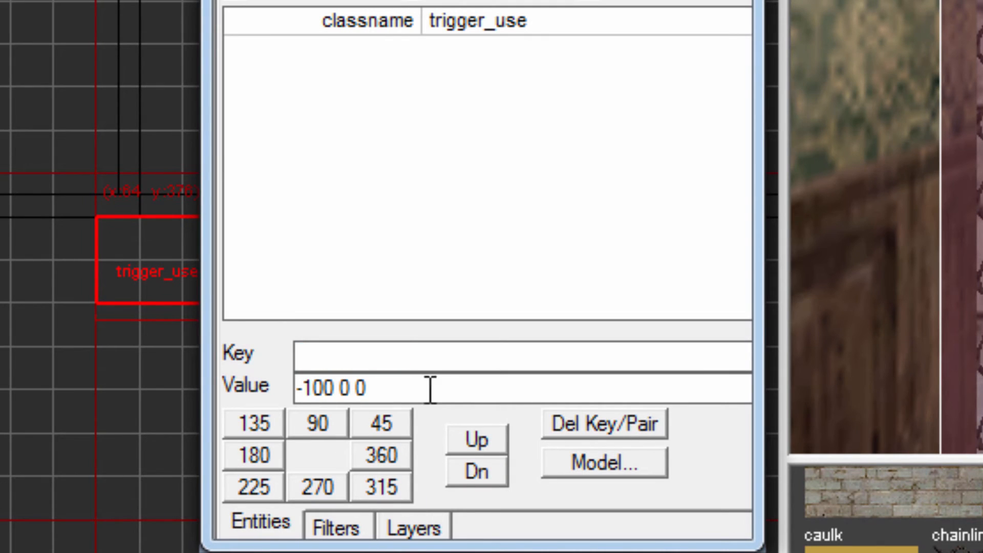
{"action": "key", "text": "Tab"}
{"action": "key", "text": "Delete"}
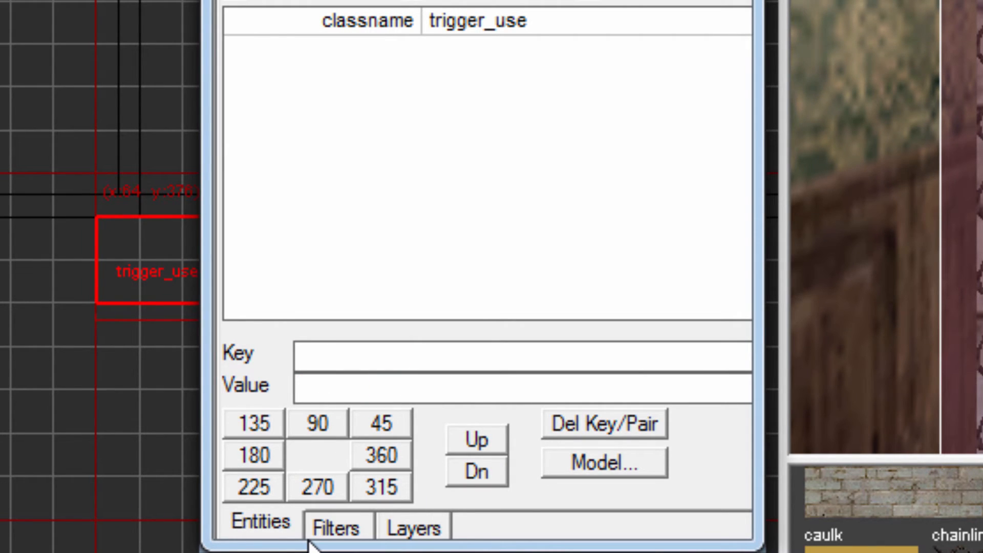
- Add the targetname zombie_door to the trigger_use brush
{"action": "type", "text": "targetname"}
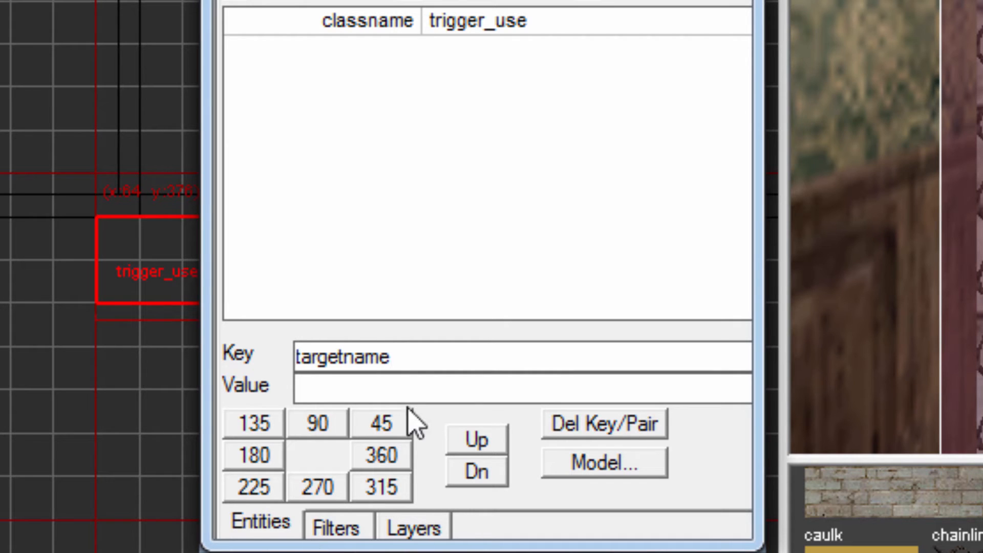
{"action": "left_click", "coordinate": [369, 388]}
{"action": "type", "text": "zombie_"}
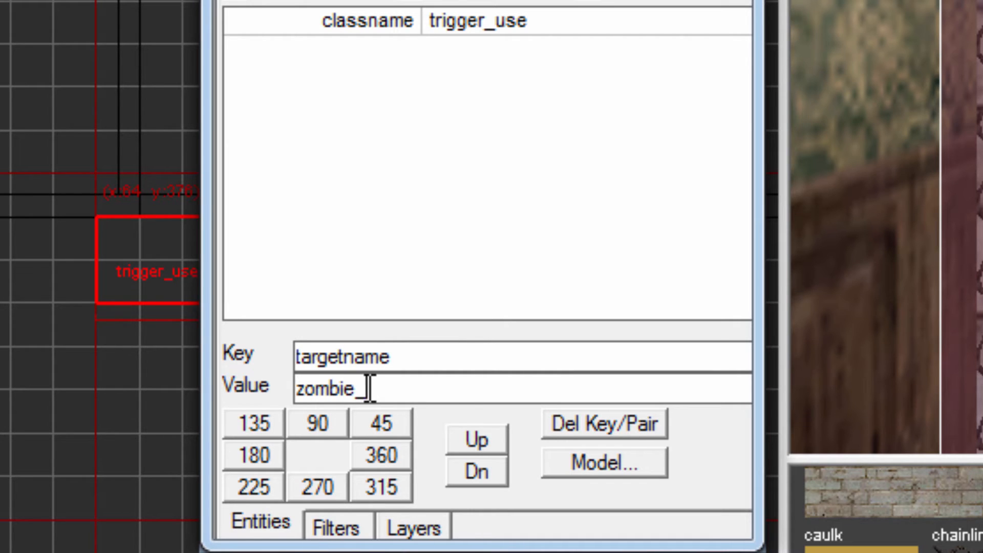
{"action": "type", "text": "door"}
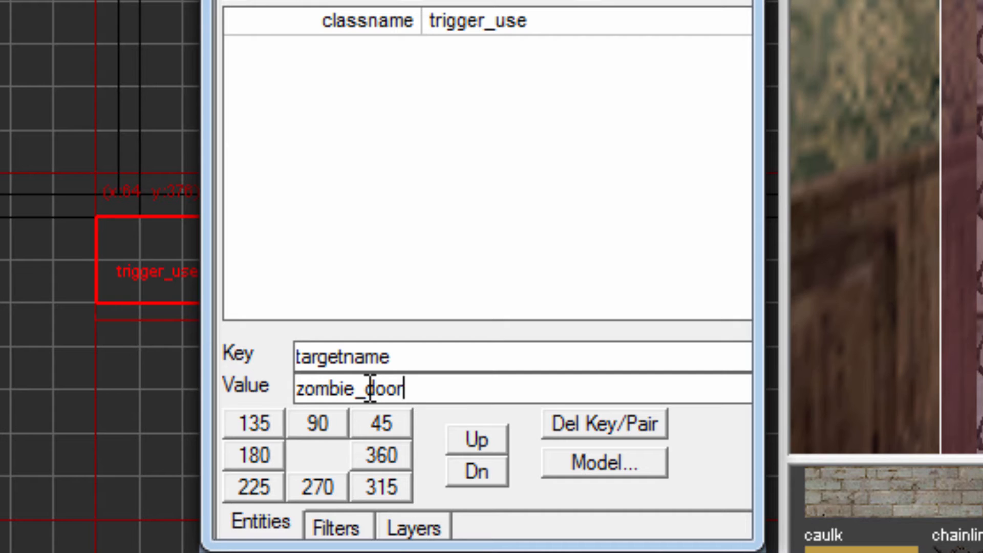
{"action": "key", "text": "Return"}
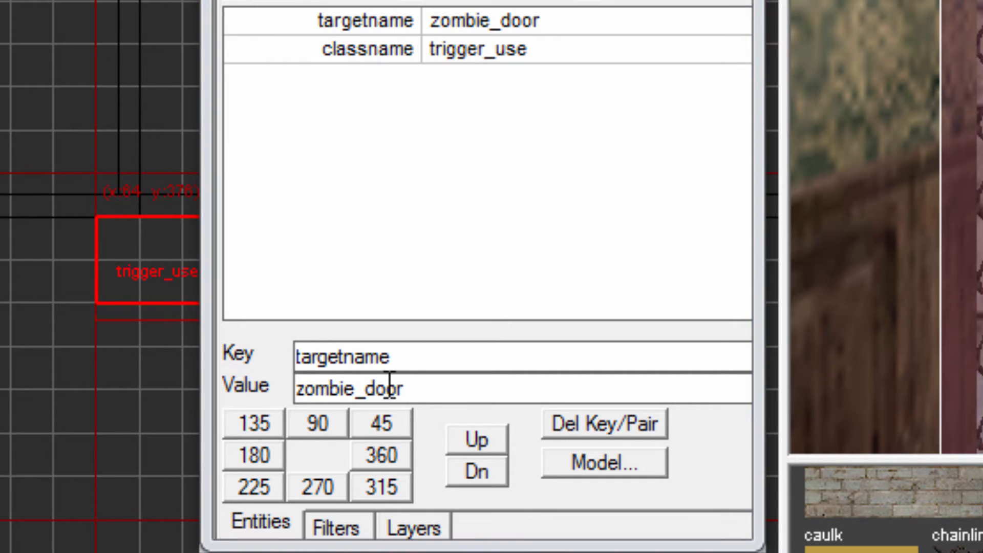
- Add a target key with the value door_one to the trigger_use brush
{"action": "left_click_drag", "start_coordinate": [423, 359], "coordinate": [240, 538]}
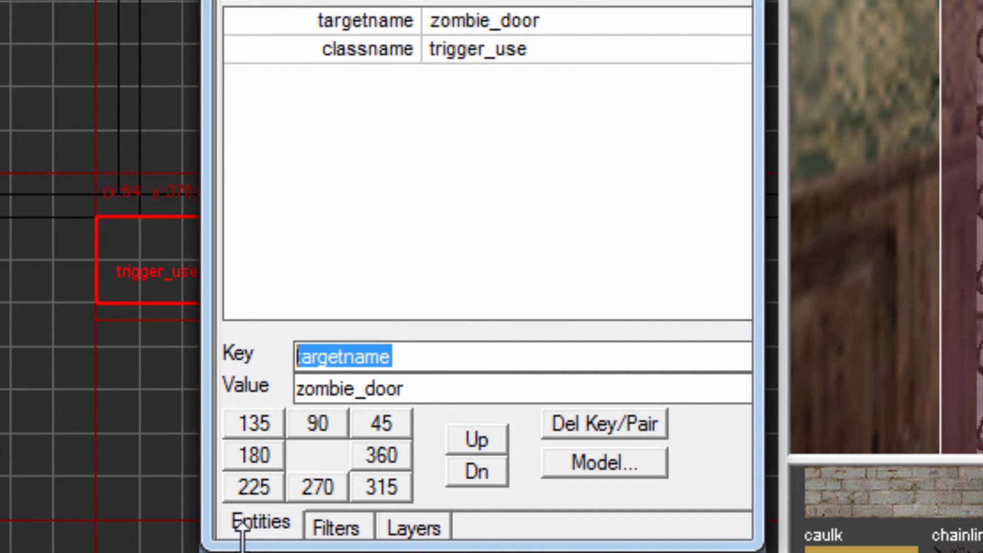
{"action": "key", "text": "BackSpace"}
{"action": "type", "text": "target"}
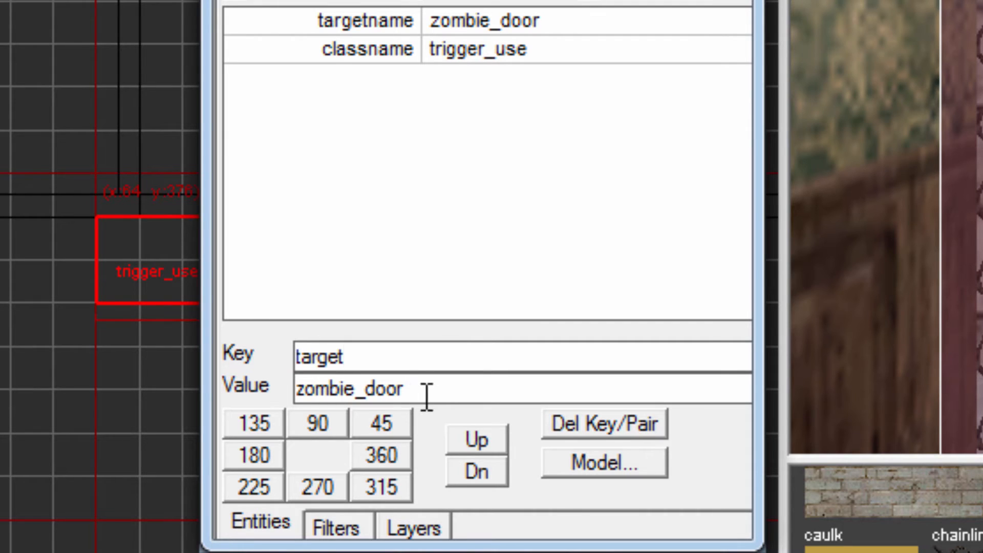
{"action": "key", "text": "Tab"}
{"action": "key", "text": "BackSpace"}
{"action": "type", "text": "door_one"}
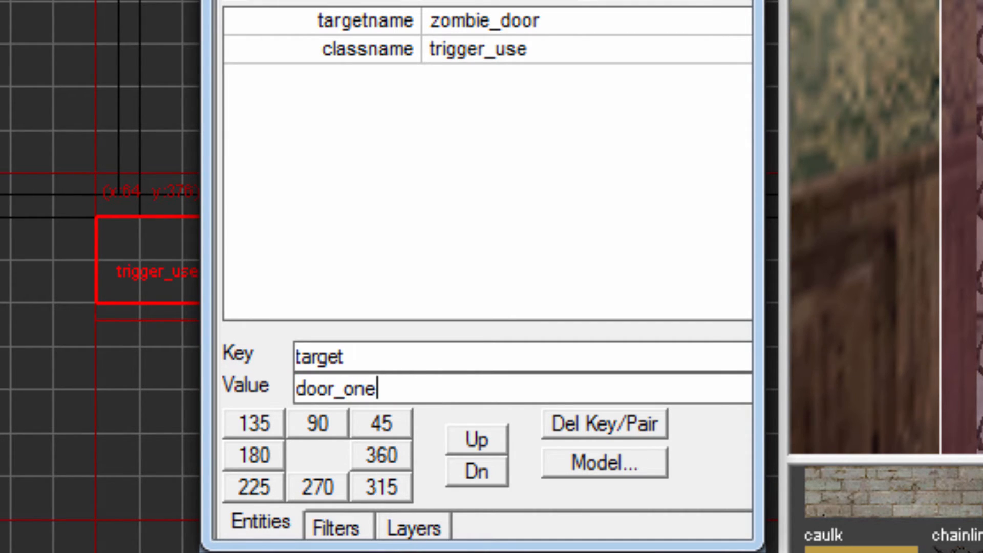
{"action": "key", "text": "Return"}
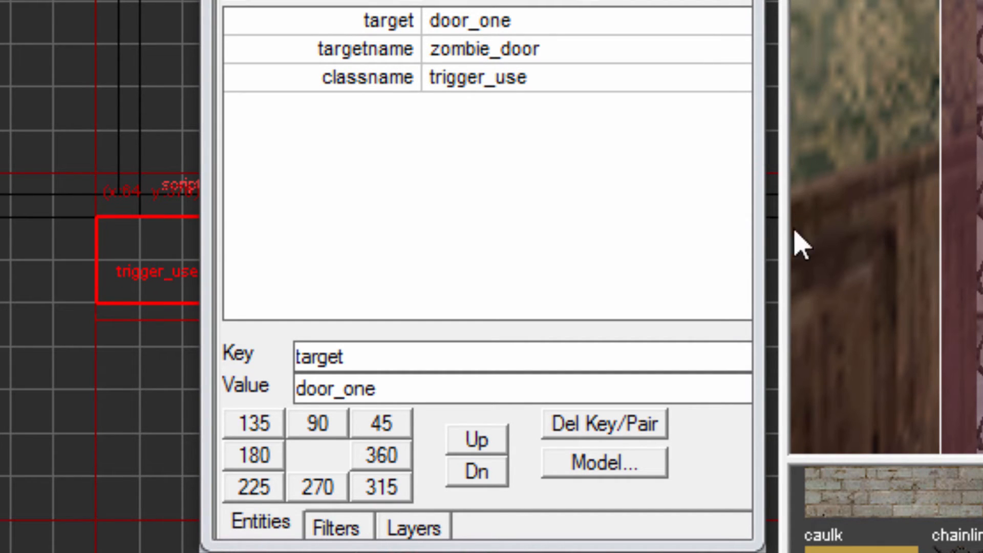
{"action": "scroll", "coordinate": [886, 226], "scroll_direction": "up", "scroll_amount": 5}
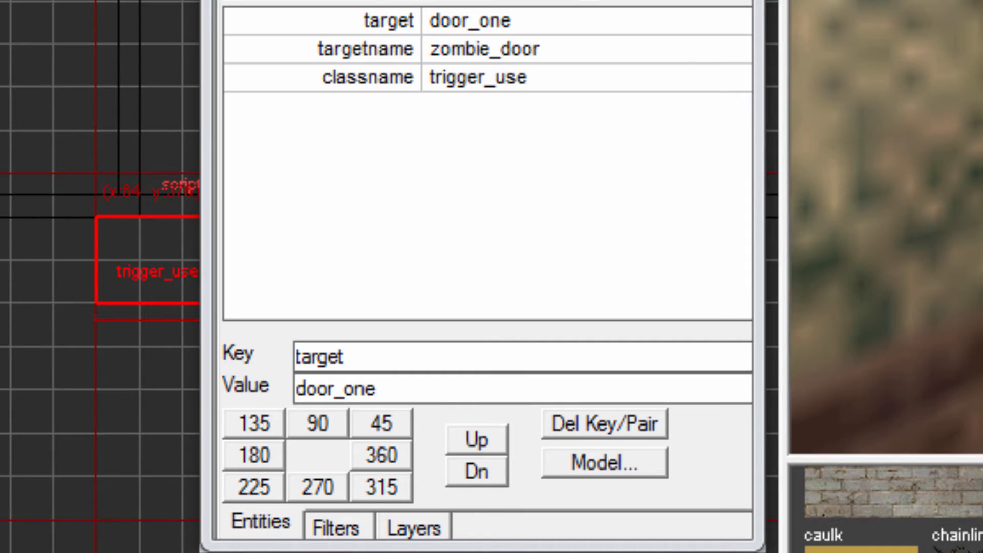
{"action": "right_click_drag", "start_coordinate": [886, 225], "coordinate": [886, 164]}
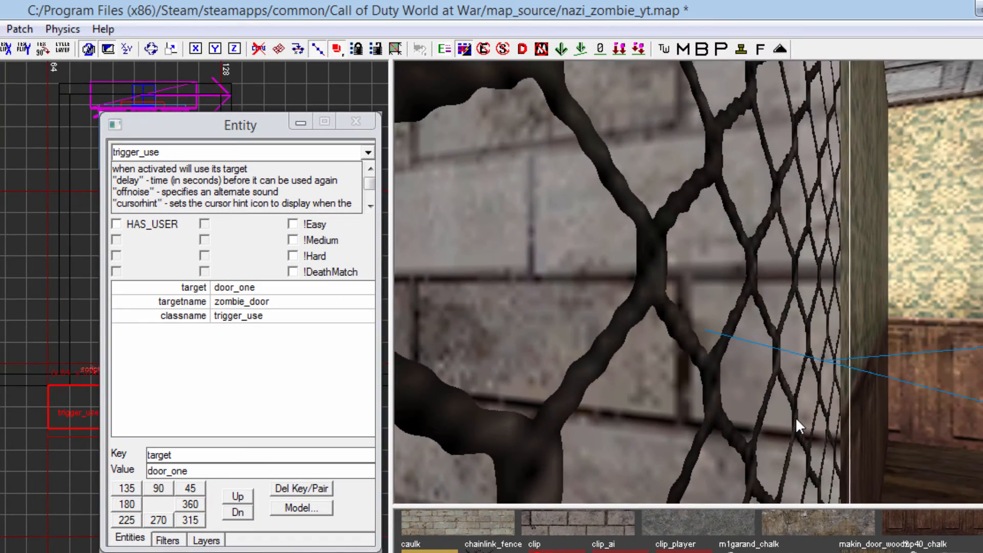
{"action": "right_click_drag", "start_coordinate": [794, 417], "coordinate": [871, 417]}
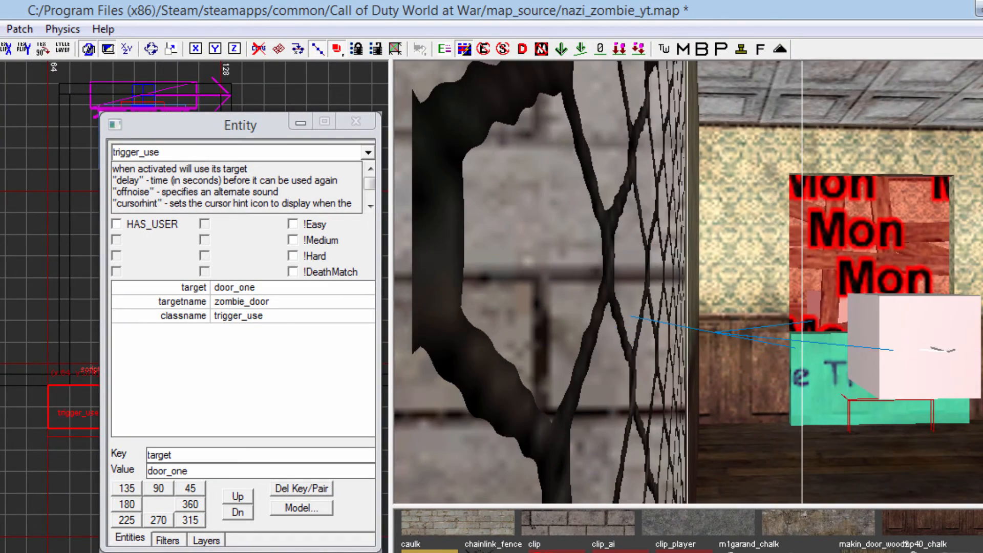
- Add a script_noteworthy key with the value magic_door to the trigger_use brush
{"action": "right_click_drag", "start_coordinate": [793, 418], "coordinate": [815, 417]}
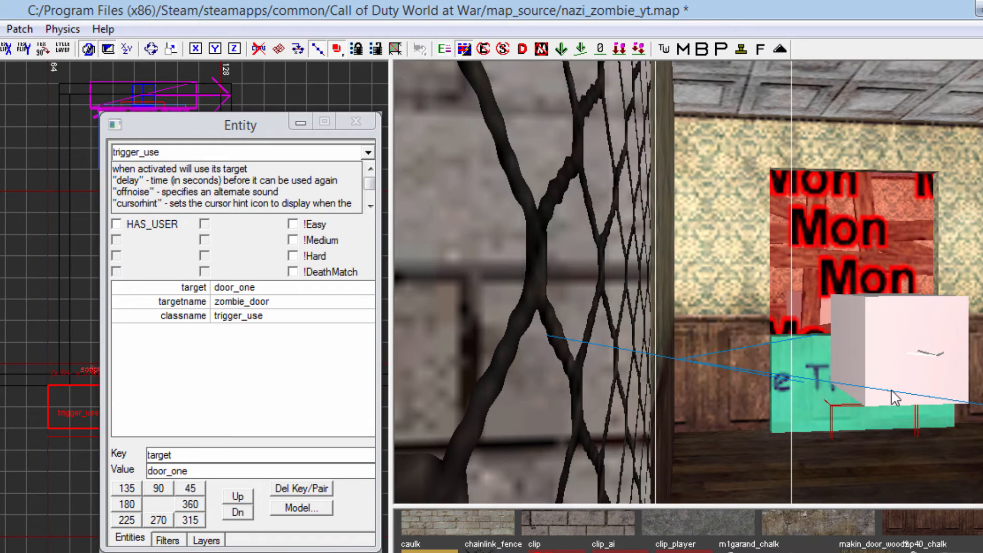
{"action": "mouse_move", "coordinate": [864, 389]}
{"action": "right_mouse_down"}
{"action": "mouse_move", "coordinate": [845, 426]}
{"action": "mouse_move", "coordinate": [871, 450]}
{"action": "right_mouse_up"}
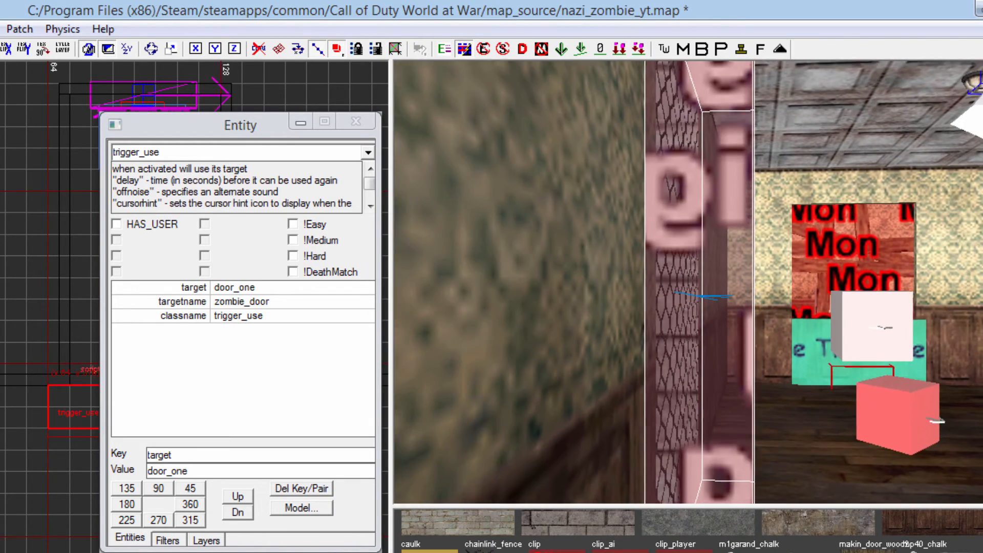
{"action": "right_click_drag", "start_coordinate": [622, 437], "coordinate": [630, 437]}
{"action": "left_click_drag", "start_coordinate": [173, 456], "coordinate": [147, 456]}
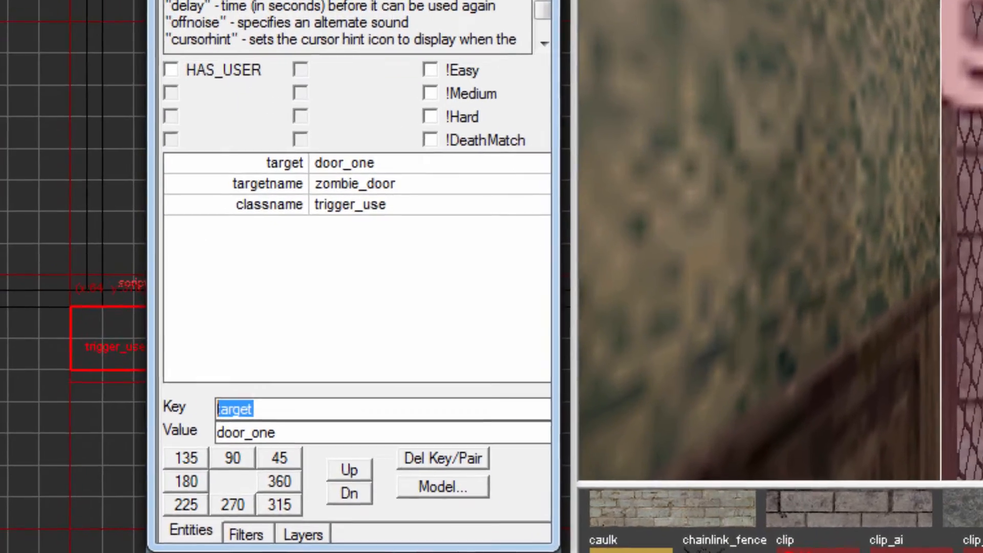
{"action": "key", "text": "BackSpace"}
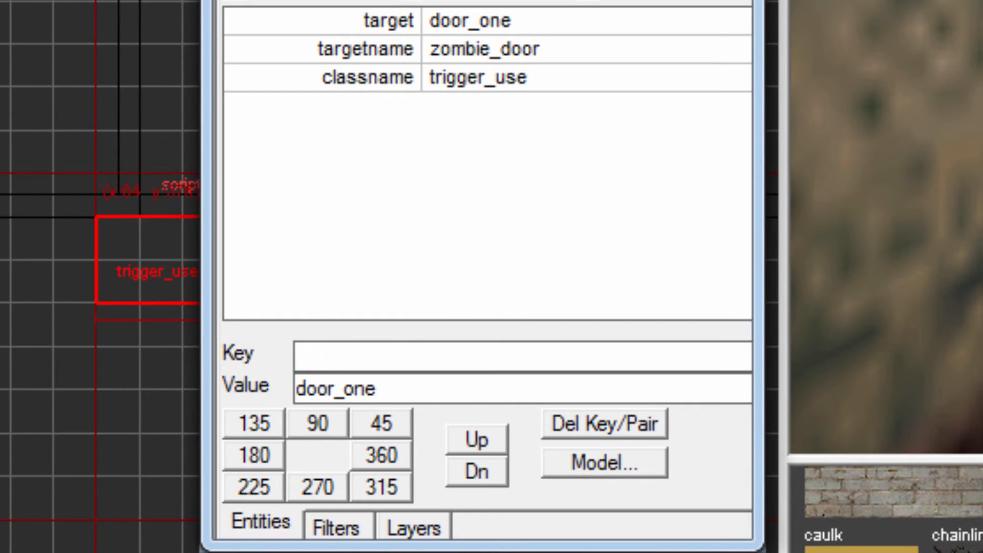
{"action": "type", "text": "script_noteworthy"}
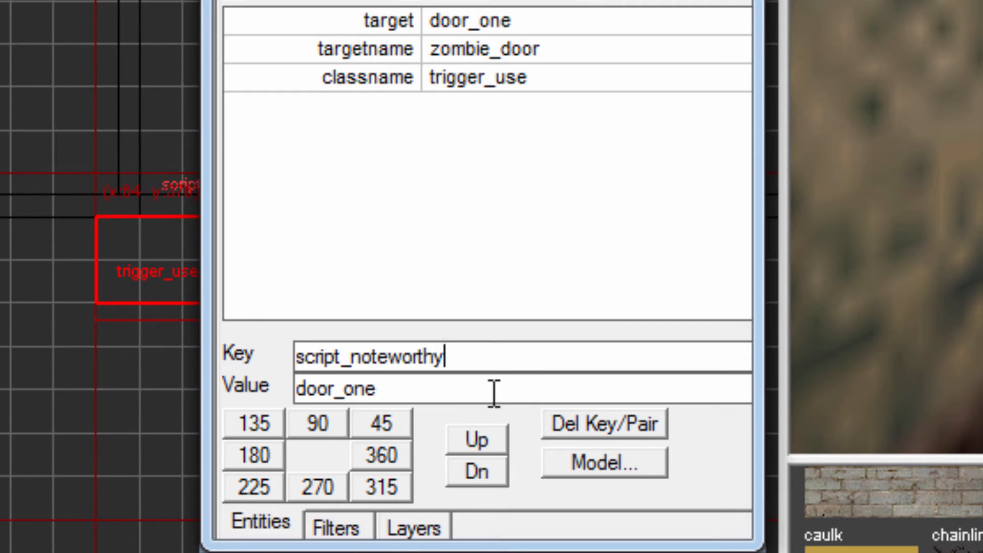
{"action": "key", "text": "Tab"}
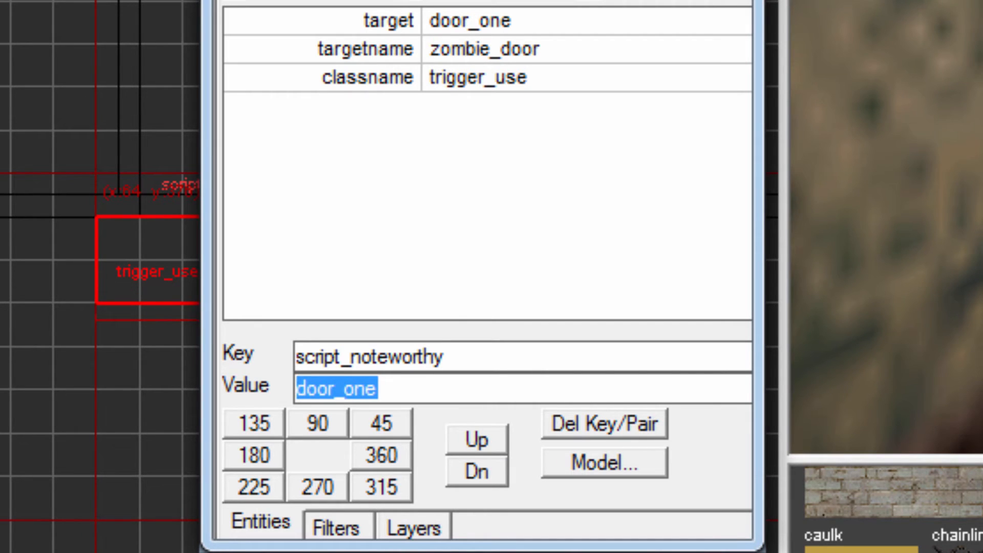
{"action": "key", "text": "BackSpace"}
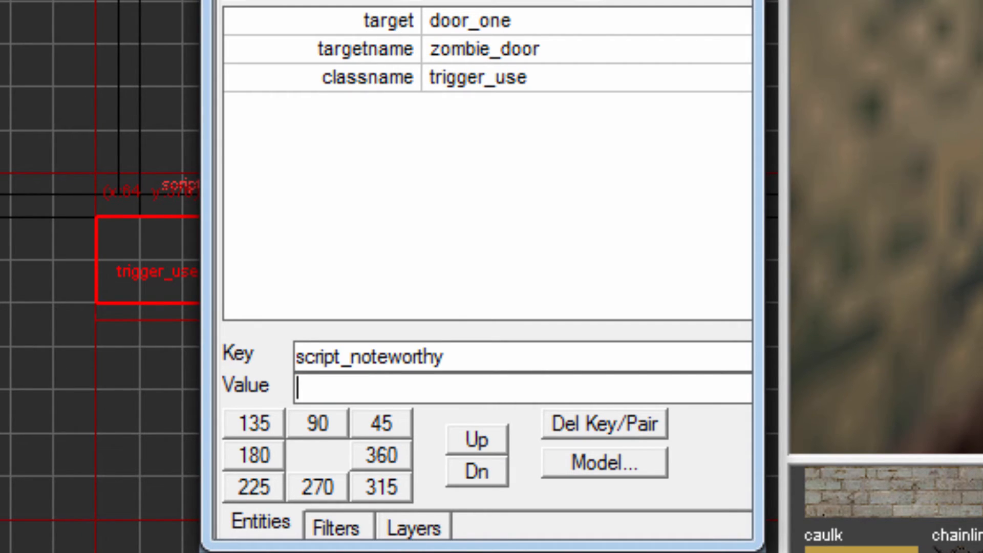
{"action": "type", "text": "magic_door"}
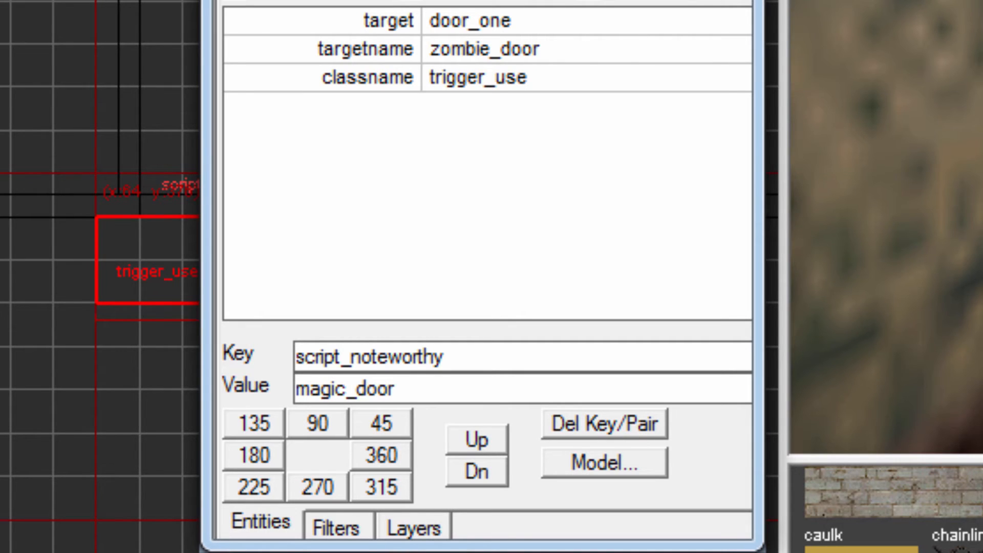
{"action": "key", "text": "Return"}
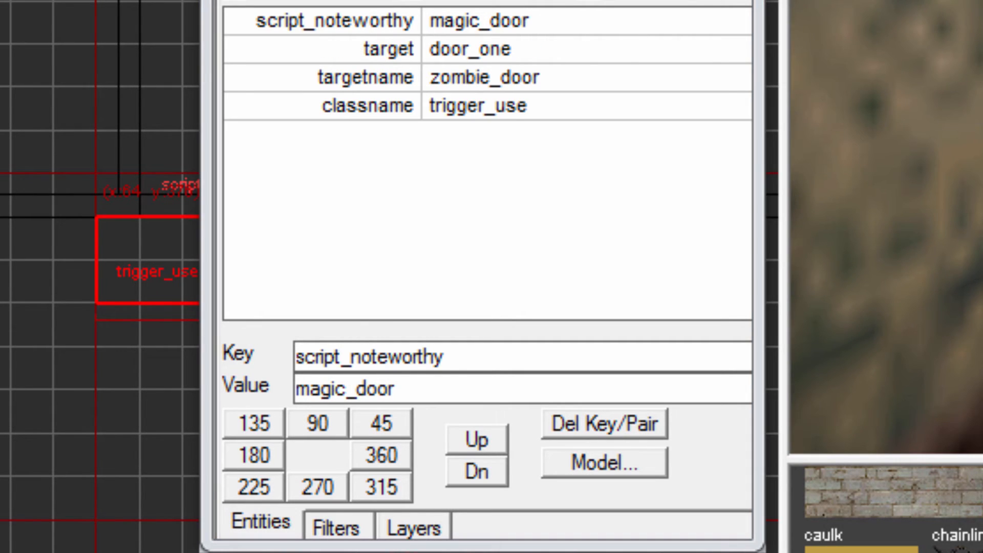
{"action": "left_click_drag", "start_coordinate": [449, 353], "coordinate": [68, 432]}
{"action": "key", "text": "BackSpace"}
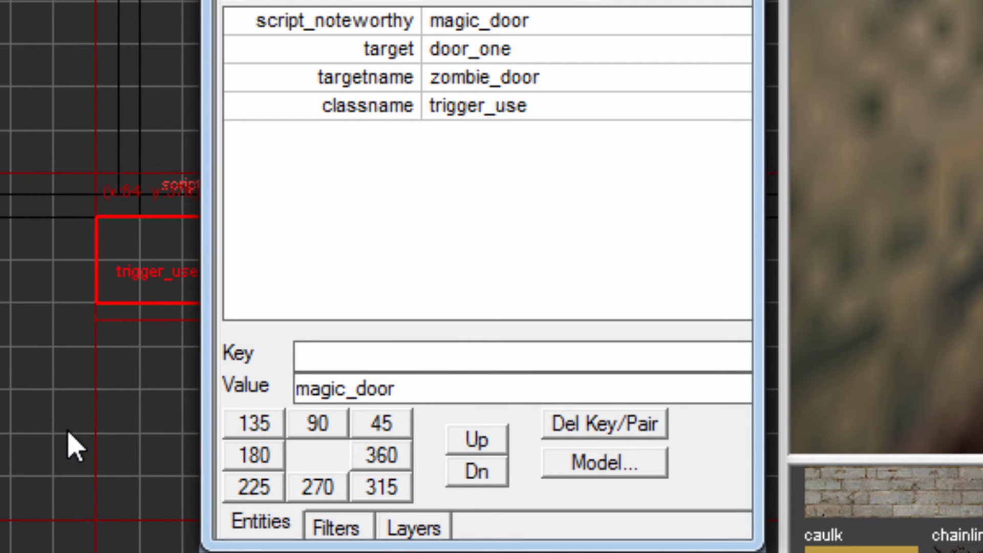
{"action": "type", "text": "script_f"}
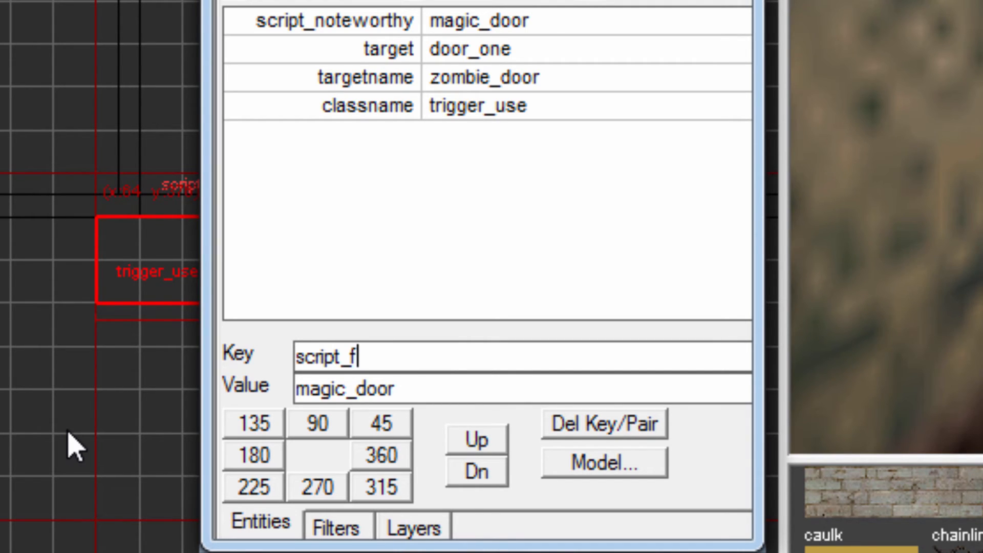
{"action": "type", "text": "lag"}
{"action": "left_click_drag", "start_coordinate": [431, 396], "coordinate": [280, 383]}
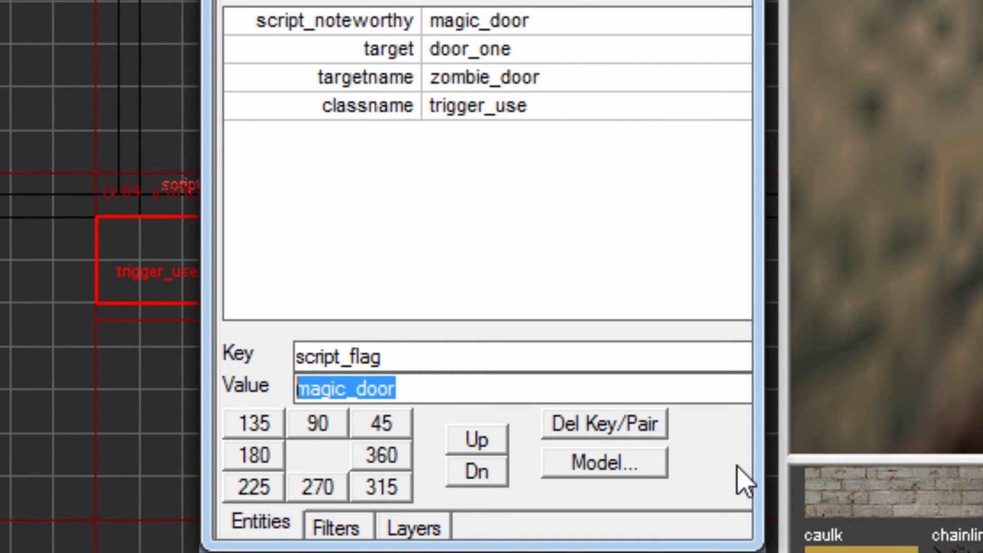
{"action": "key", "text": "BackSpace"}
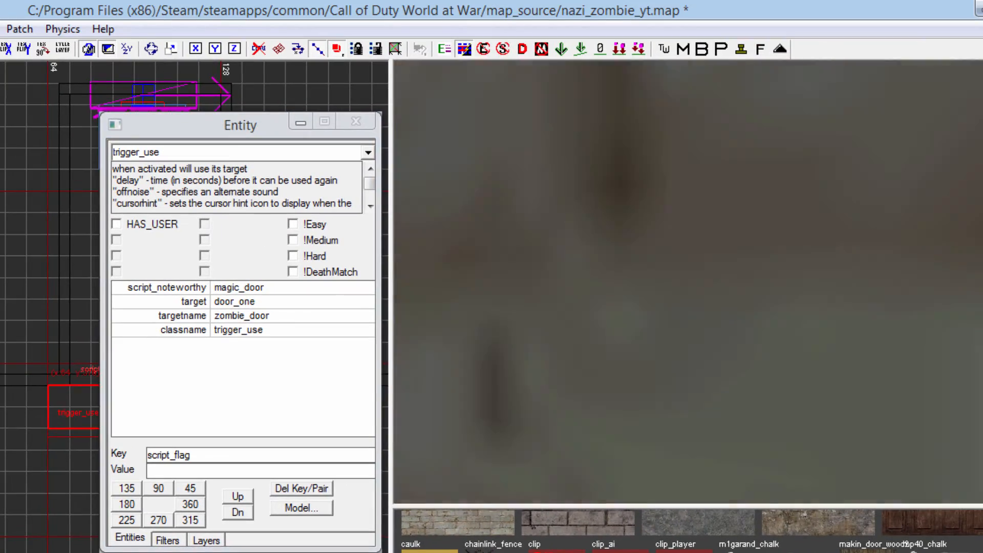
{"action": "right_click_drag", "start_coordinate": [645, 330], "coordinate": [645, 352]}
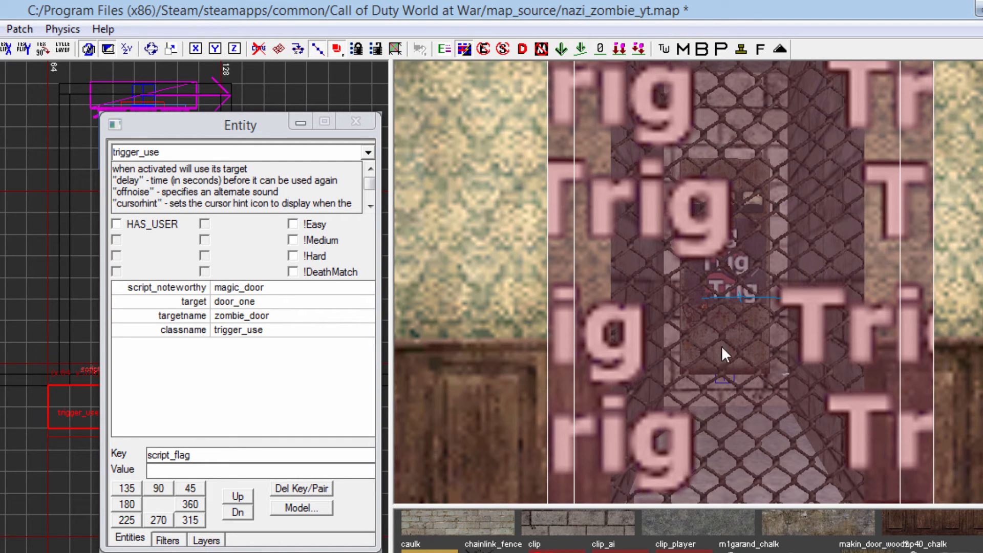
{"action": "right_click_drag", "start_coordinate": [754, 429], "coordinate": [749, 379]}
{"action": "left_click", "coordinate": [318, 472]}
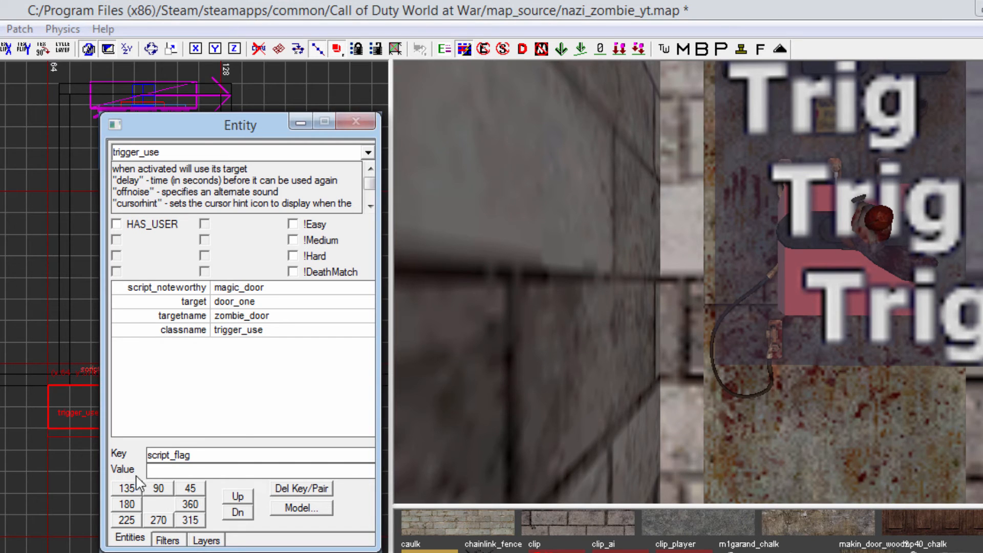
{"action": "key", "text": "shift+Tab"}
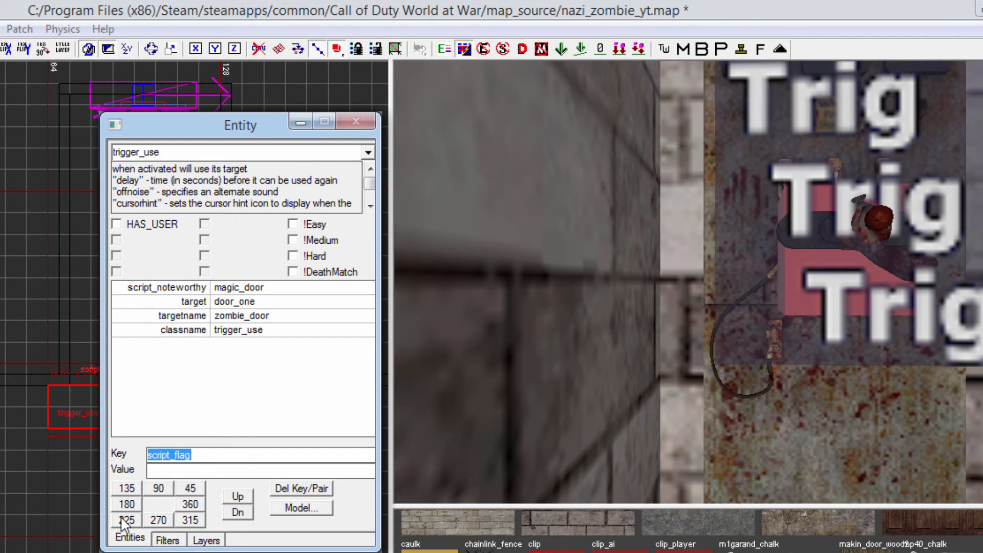
{"action": "key", "text": "Delete"}
- Add a zombie_cost key with the value 1250 to the trigger_use brush
{"action": "right_click_drag", "start_coordinate": [635, 353], "coordinate": [655, 451]}
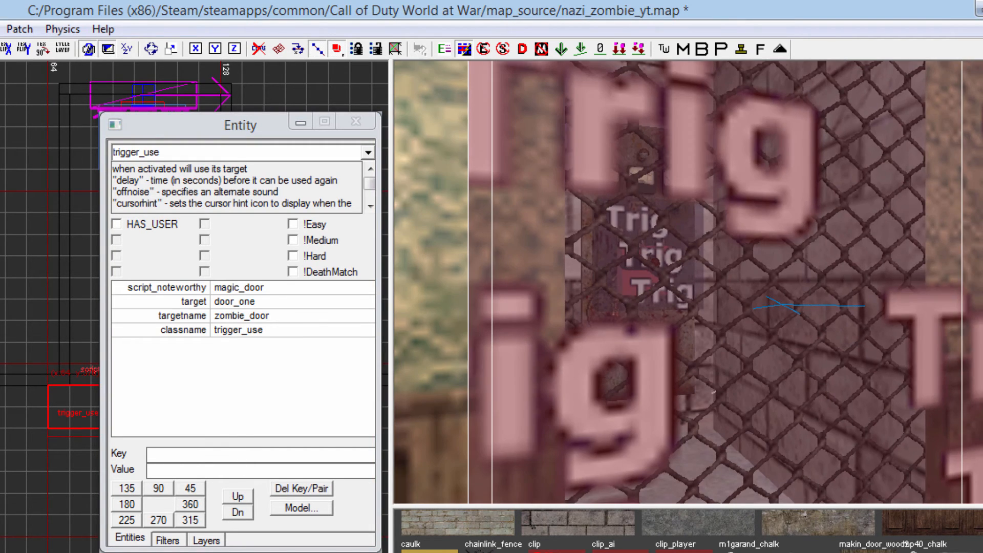
{"action": "right_click_drag", "start_coordinate": [784, 369], "coordinate": [768, 266]}
{"action": "right_click_drag", "start_coordinate": [645, 317], "coordinate": [646, 399]}
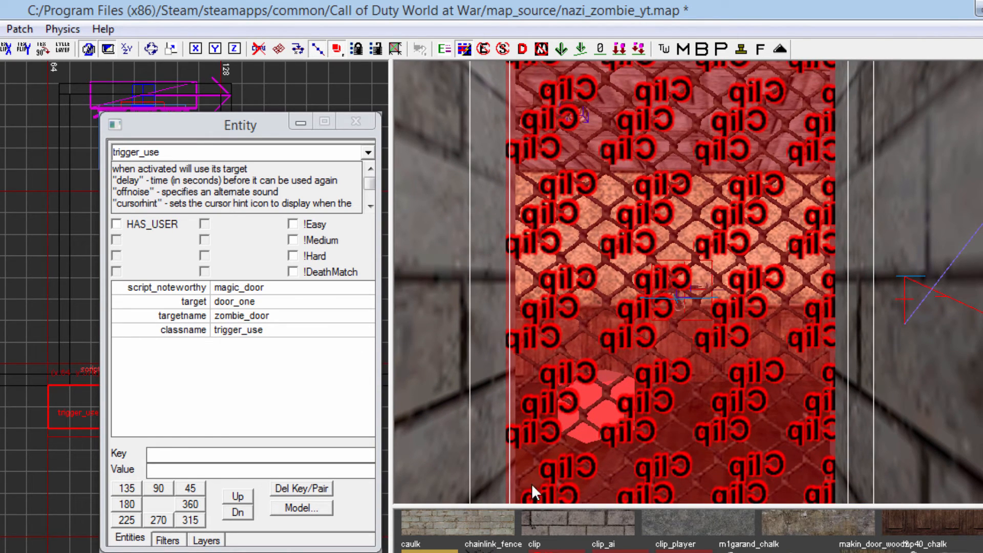
{"action": "mouse_move", "coordinate": [643, 416]}
{"action": "right_mouse_down"}
{"action": "mouse_move", "coordinate": [748, 409]}
{"action": "mouse_move", "coordinate": [783, 440]}
{"action": "mouse_move", "coordinate": [793, 379]}
{"action": "mouse_move", "coordinate": [769, 481]}
{"action": "mouse_move", "coordinate": [634, 423]}
{"action": "right_mouse_up"}
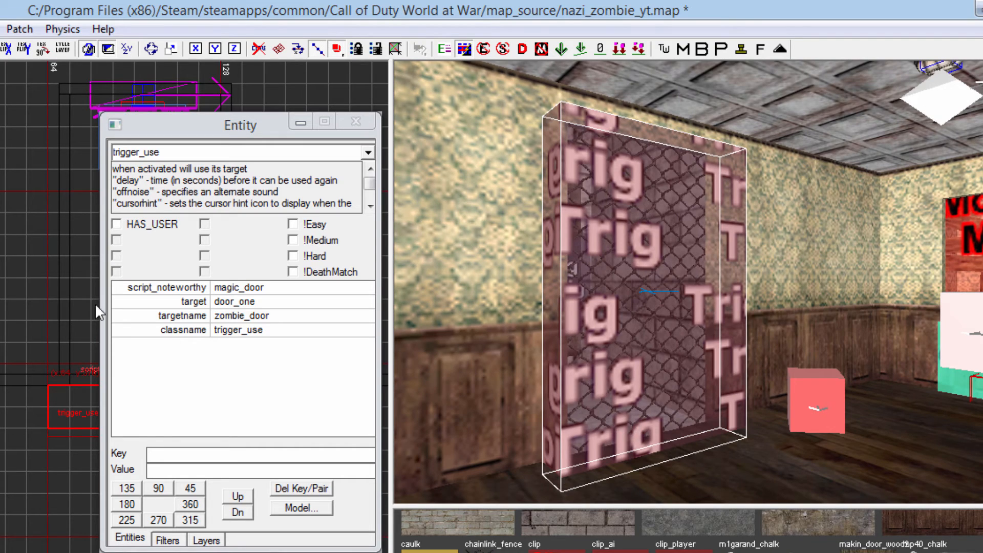
{"action": "left_click", "coordinate": [186, 454]}
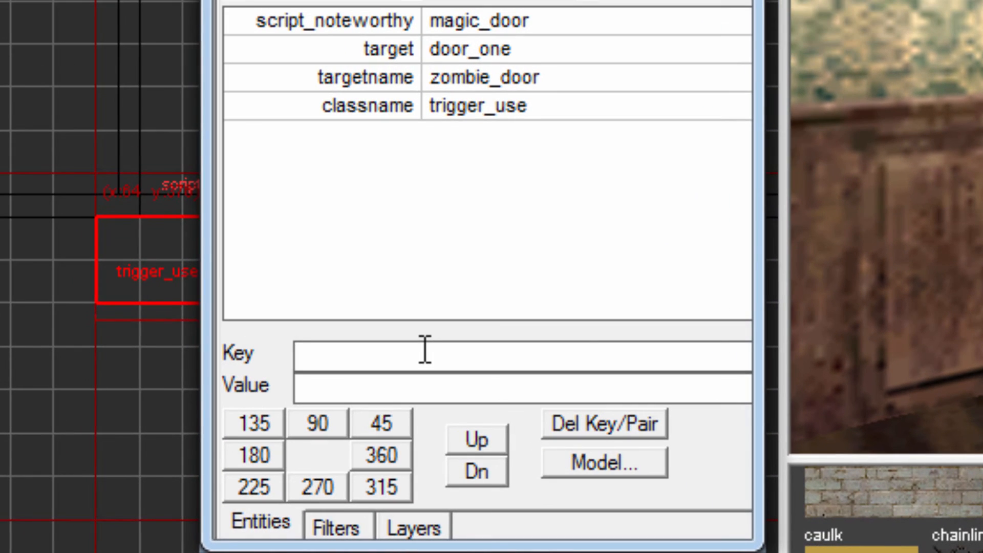
{"action": "type", "text": "zombie_cost"}
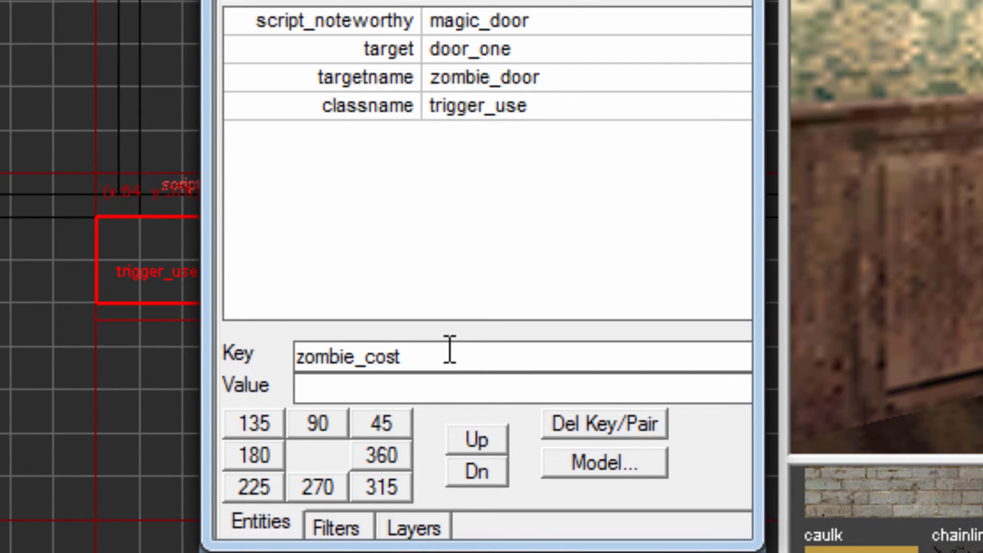
{"action": "left_click", "coordinate": [451, 387]}
{"action": "type", "text": "1250"}
{"action": "key", "text": "Return"}
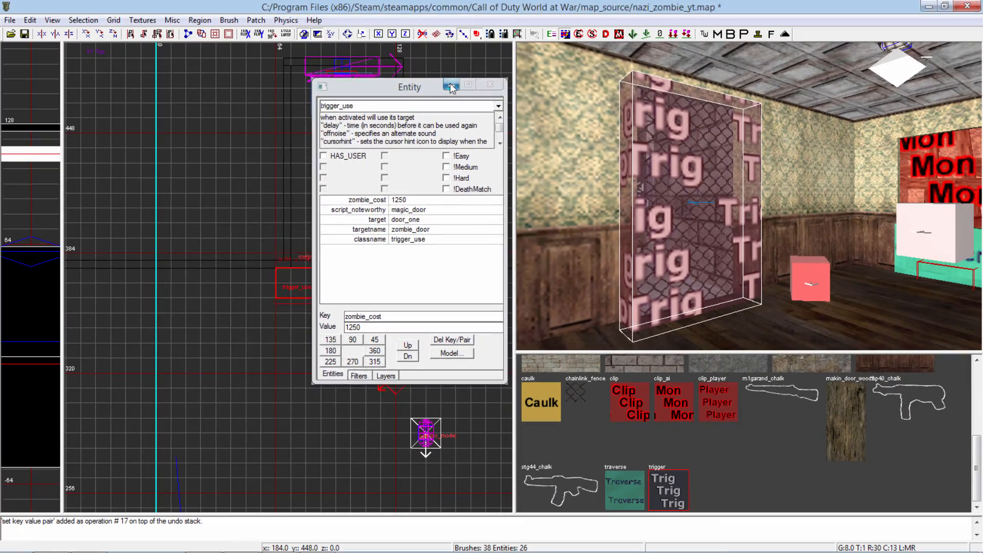
- Close the entity properties with the trigger brush deselected, and save the map
{"action": "key", "text": "n"}
{"action": "key", "text": "Escape"}
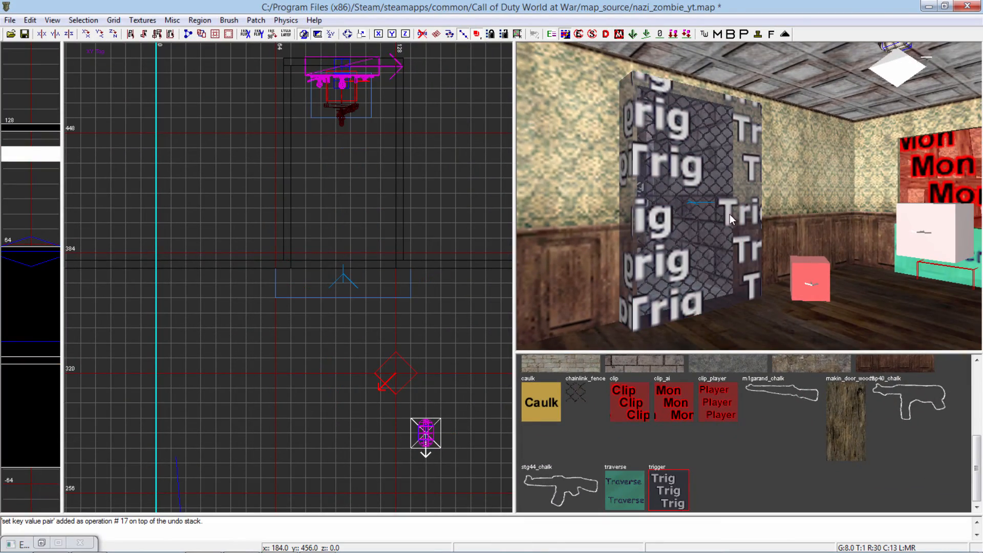
{"action": "mouse_move", "coordinate": [730, 214]}
{"action": "right_mouse_down"}
{"action": "mouse_move", "coordinate": [730, 187]}
{"action": "mouse_move", "coordinate": [719, 202]}
{"action": "right_mouse_up"}
{"action": "right_click_drag", "start_coordinate": [602, 246], "coordinate": [588, 274]}
{"action": "right_click_drag", "start_coordinate": [633, 297], "coordinate": [635, 250]}
{"action": "mouse_move", "coordinate": [713, 262]}
{"action": "right_mouse_down"}
{"action": "mouse_move", "coordinate": [757, 331]}
{"action": "mouse_move", "coordinate": [745, 338]}
{"action": "mouse_move", "coordinate": [788, 308]}
{"action": "mouse_move", "coordinate": [645, 239]}
{"action": "mouse_move", "coordinate": [683, 220]}
{"action": "mouse_move", "coordinate": [690, 262]}
{"action": "right_mouse_up"}
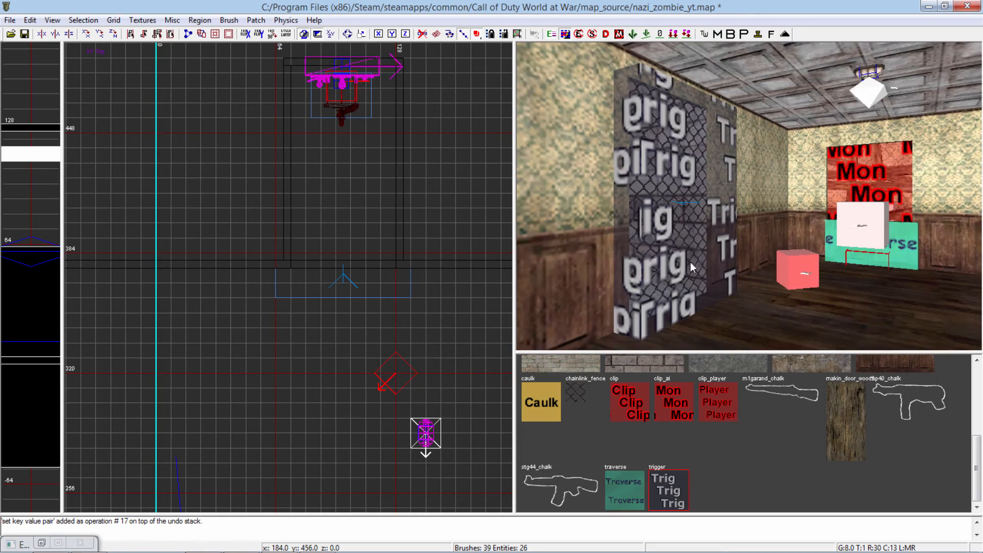
{"action": "key", "text": "ctrl+s"}
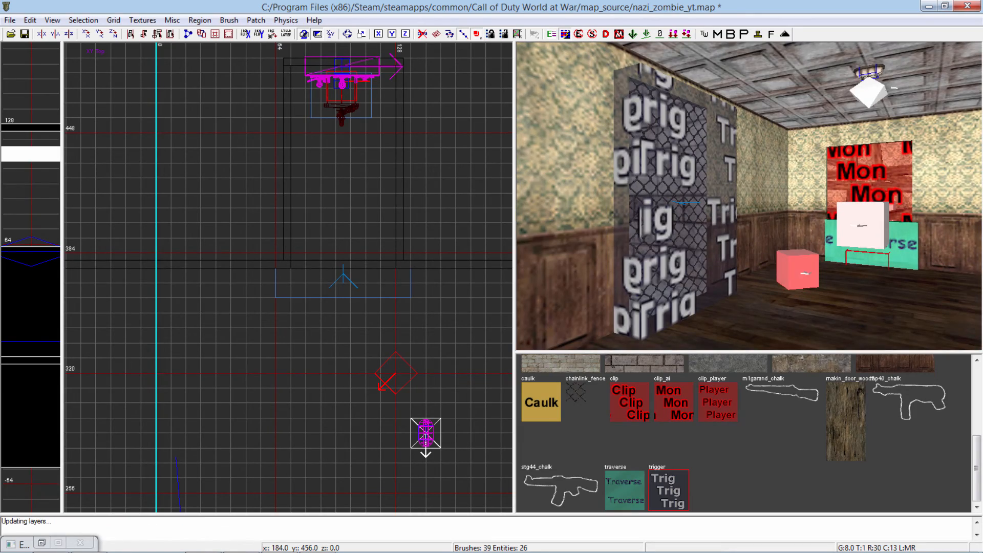
{"action": "right_click_drag", "start_coordinate": [730, 350], "coordinate": [636, 213]}
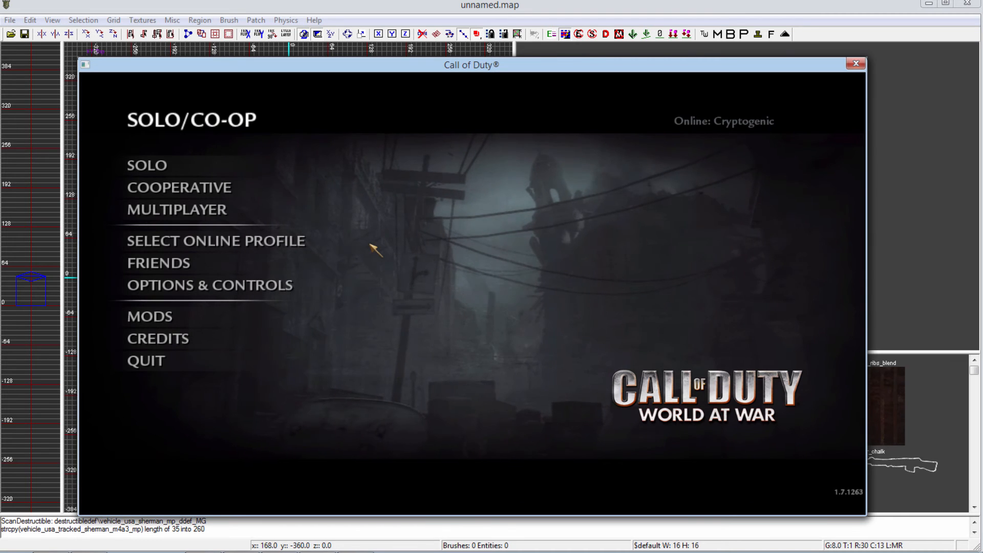
- Switch to Call of Duty: World at War and load nazi_zombie_yt with the devmap console command
{"action": "key", "text": "grave"}
{"action": "type", "text": "/devmap nazi_zombie"}
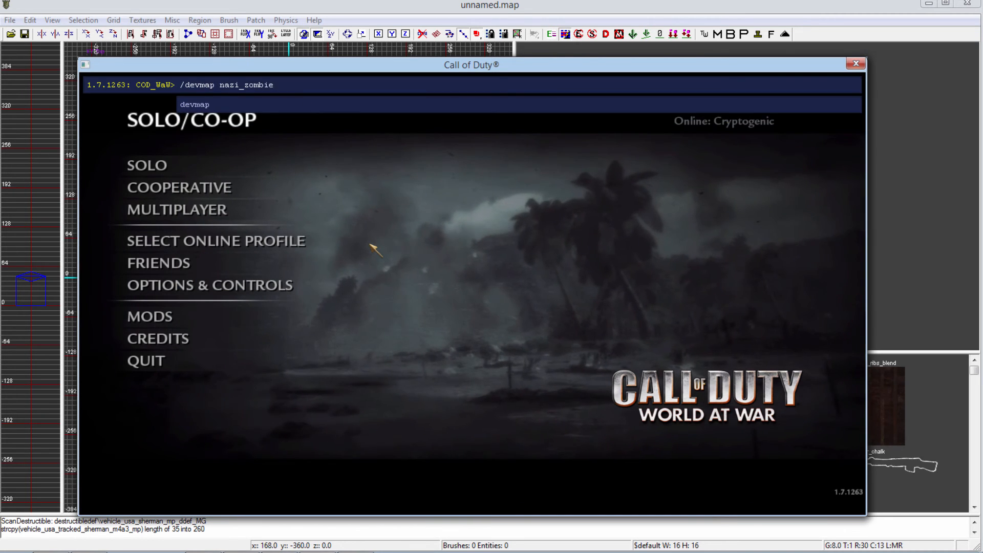
{"action": "type", "text": "_"}
{"action": "key", "text": "Return"}
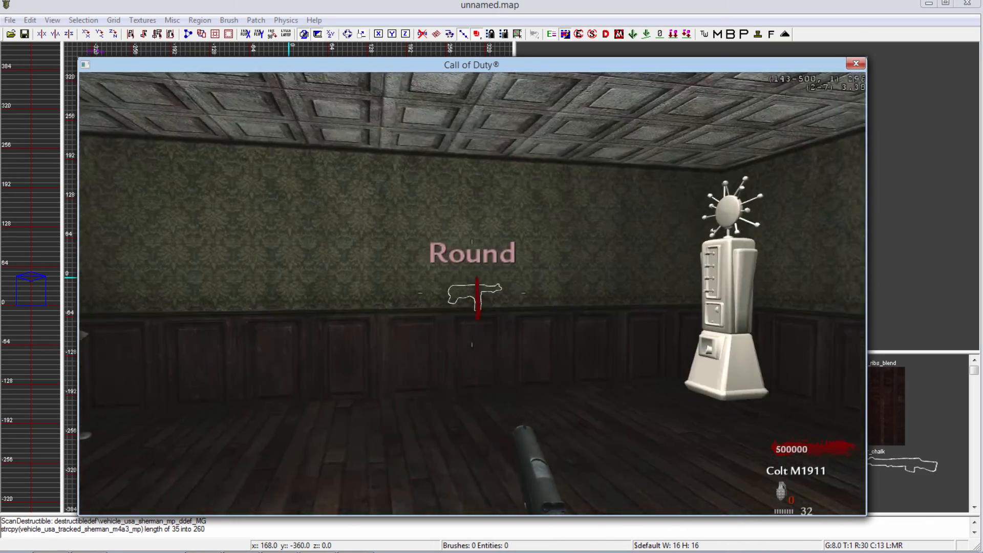
- Buy the MP40 from its wall chalk outline and clear the debris blocking the passage to the next room
{"action": "key", "text": "w"}
{"action": "key", "text": "f"}
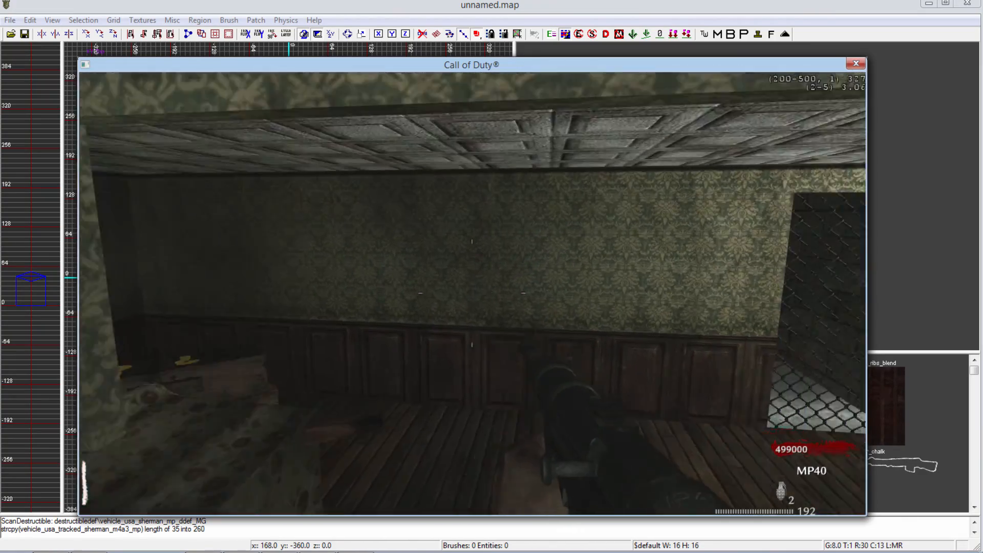
{"action": "key", "text": "s"}
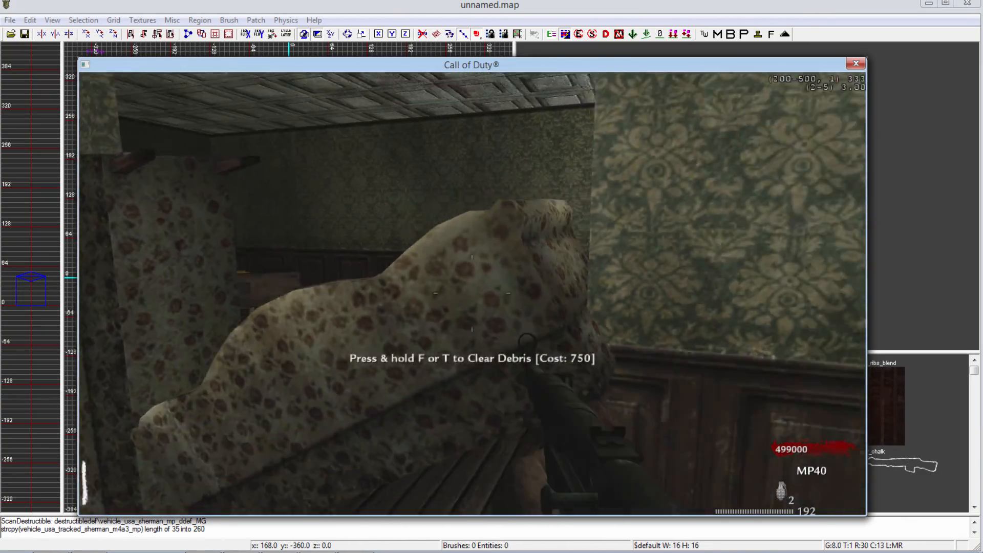
{"action": "key", "text": "w"}
{"action": "key", "text": "f"}
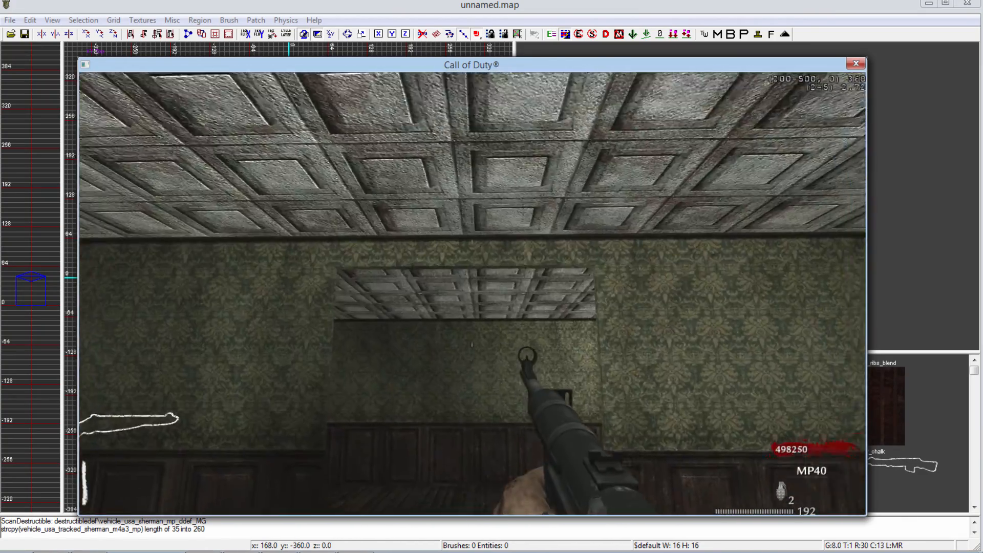
- Walk through the rooms to the chain-link door and buy it open
{"action": "key", "text": "w"}
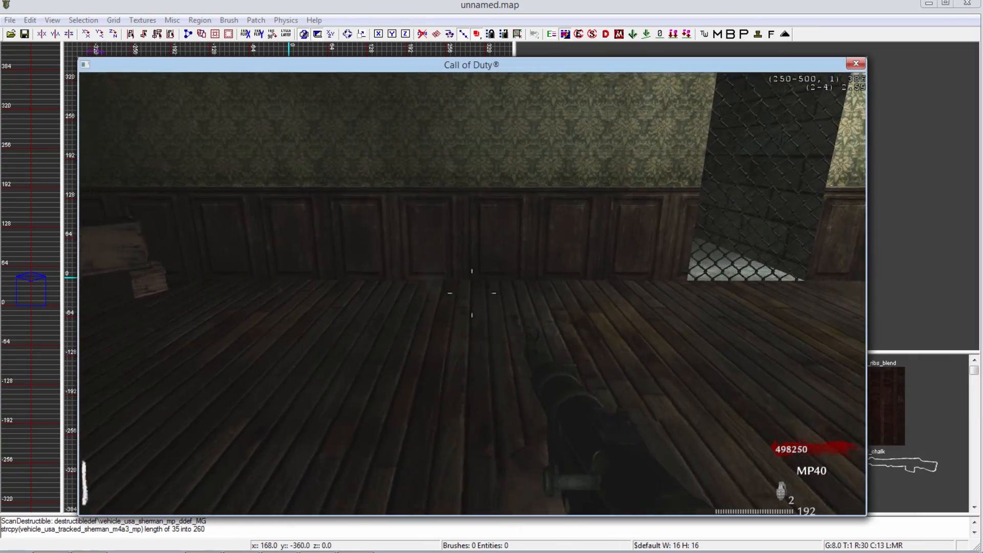
{"action": "key", "text": "s"}
{"action": "key", "text": "s"}
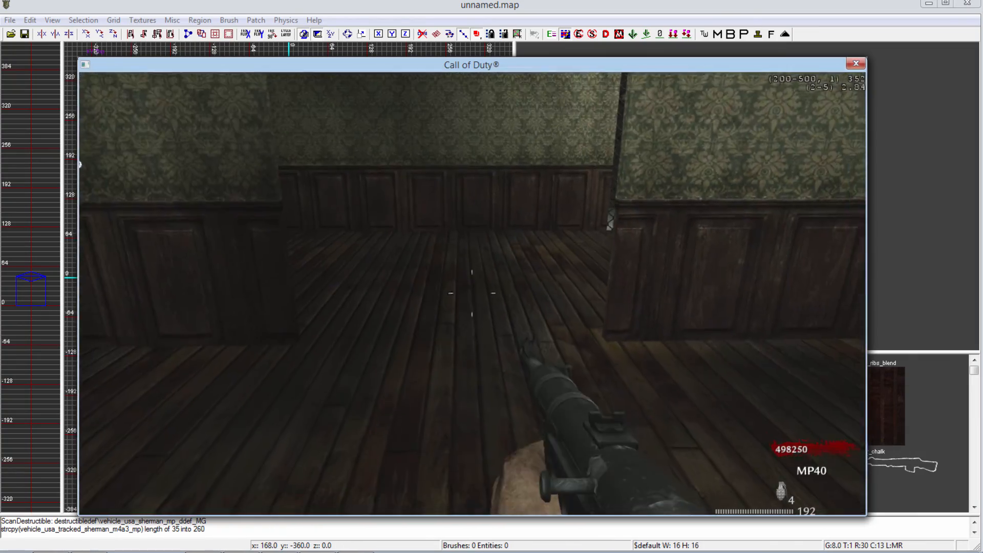
{"action": "key", "text": "w"}
{"action": "key", "text": "s"}
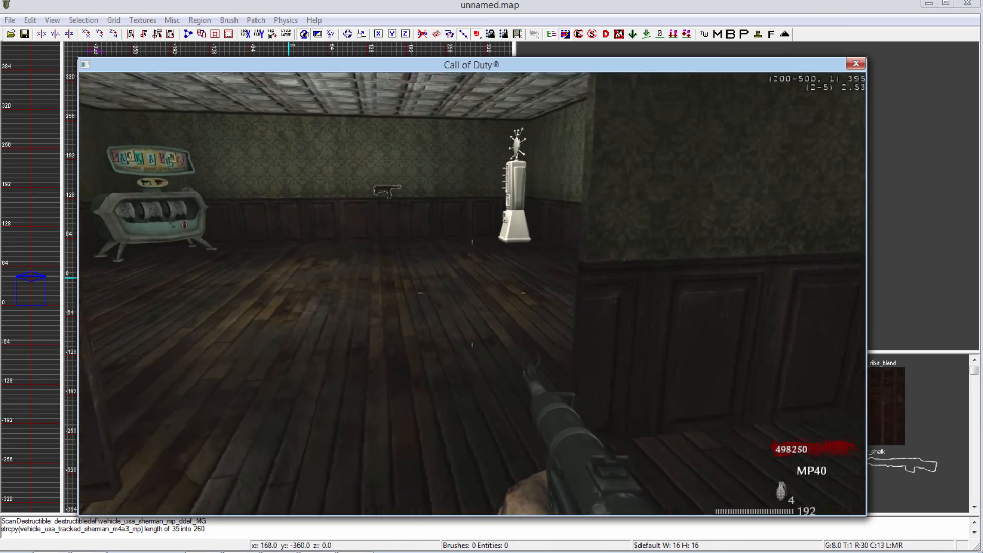
{"action": "key", "text": "w"}
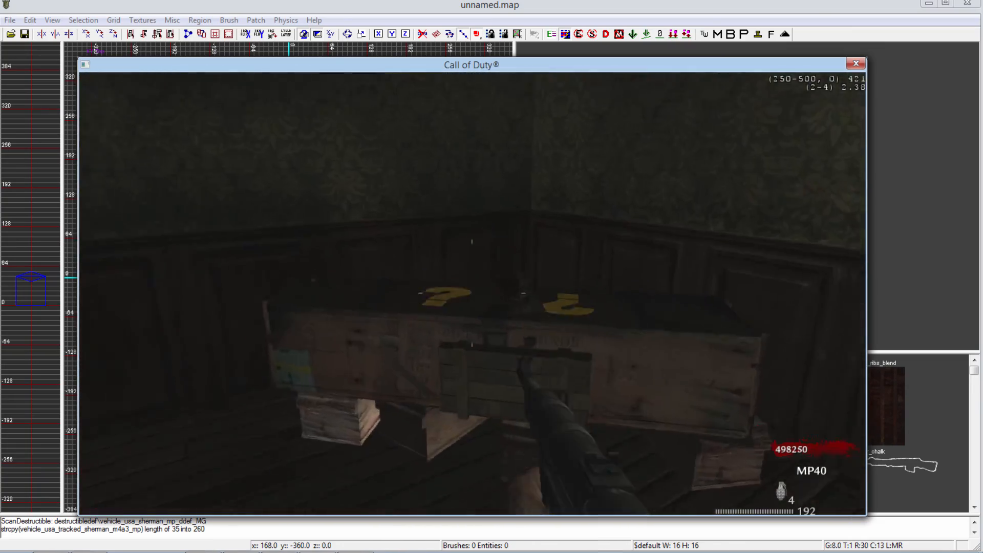
{"action": "key", "text": "w"}
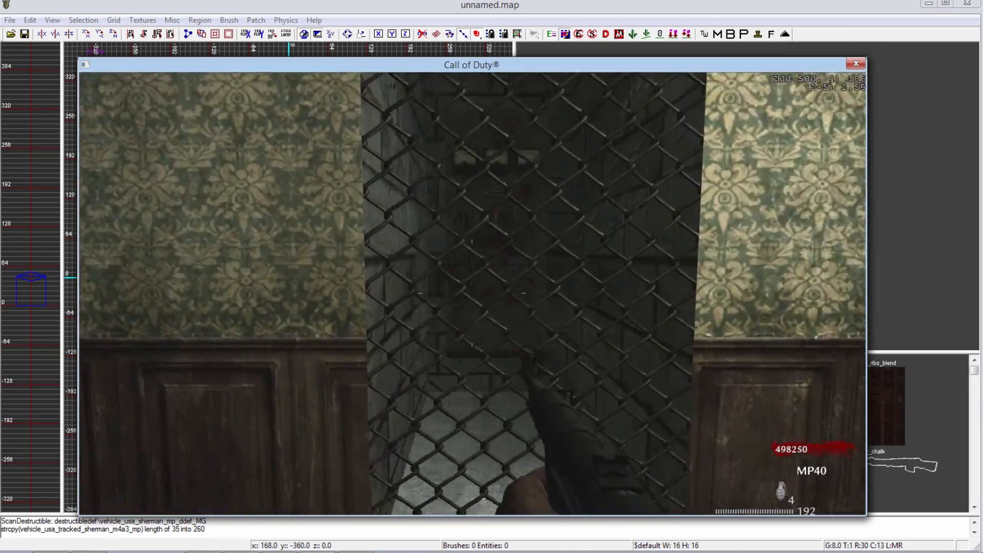
{"action": "key", "text": "f"}
{"action": "key", "text": "w"}
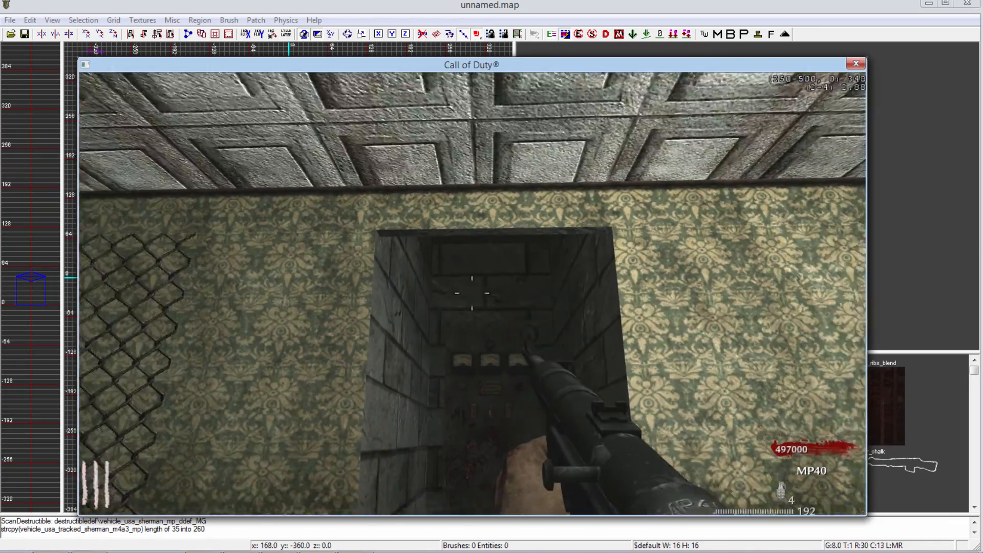
- Approach the electricity switch behind the opened doorway, and collect the upgraded weapon from the Pack-a-Punch machine
{"action": "key", "text": "s"}
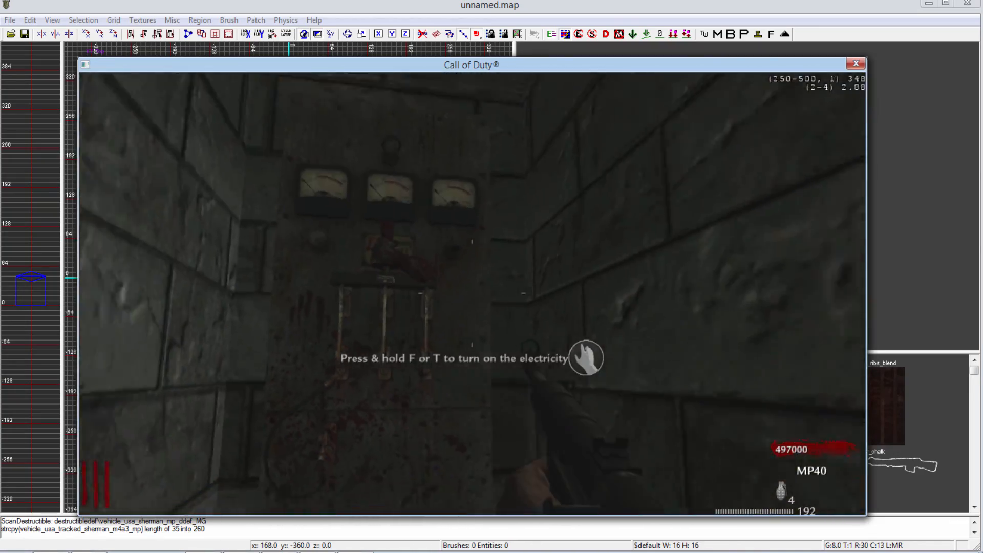
{"action": "key", "text": "w"}
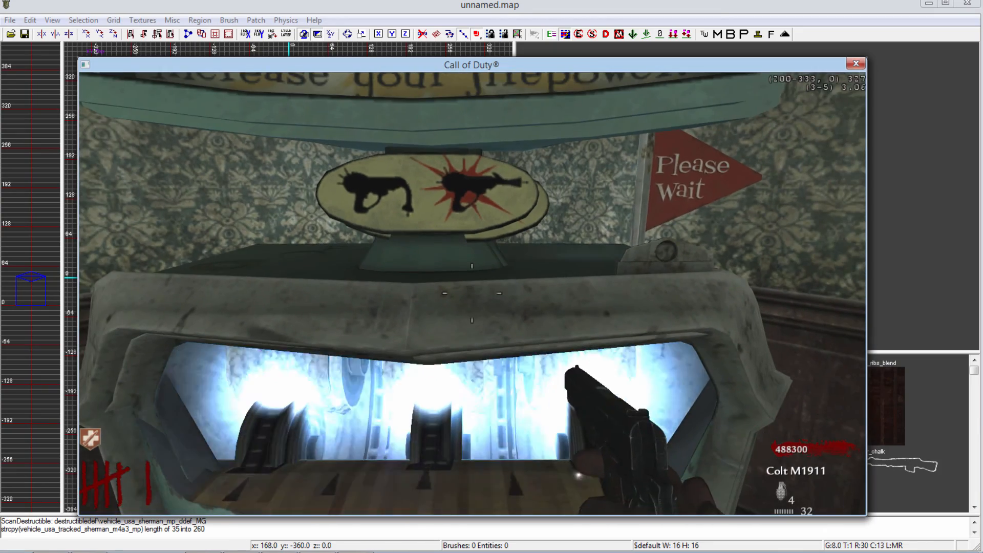
{"action": "key", "text": "f"}
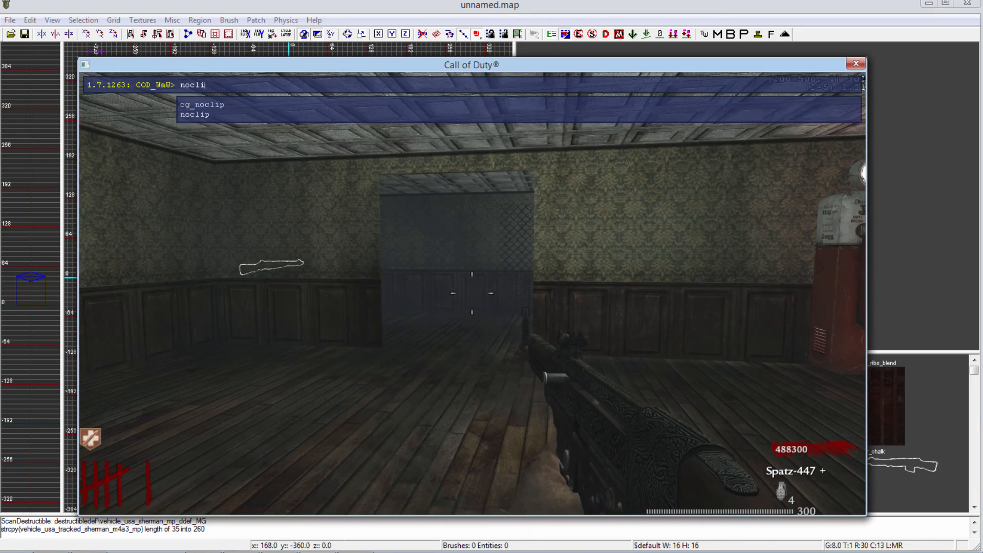
- Turn on noclip through the console and fly outside the map to examine the rooms and the moved chain-link door
{"action": "key", "text": "Return"}
{"action": "key", "text": "w"}
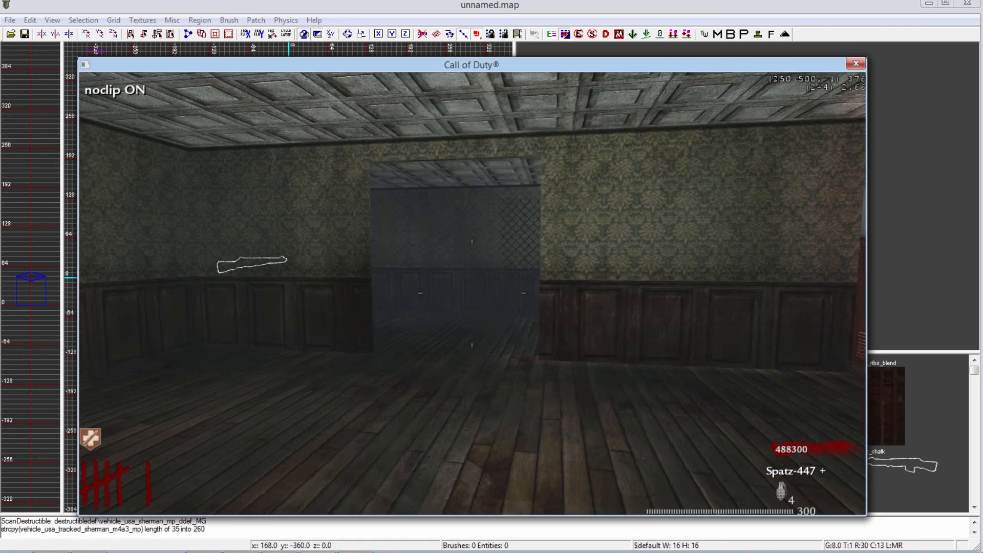
{"action": "key", "text": "w"}
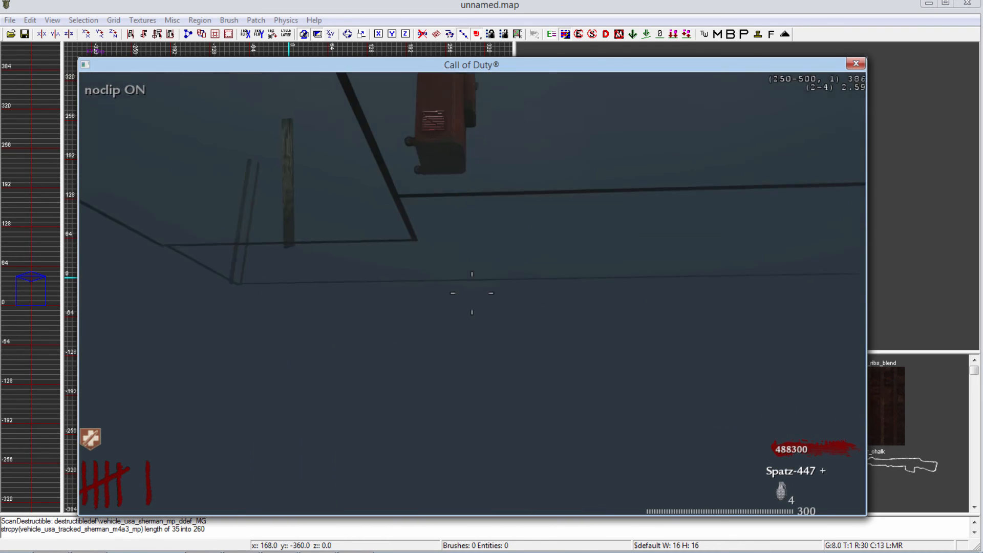
{"action": "key", "text": "s"}
{"action": "key", "text": "w"}
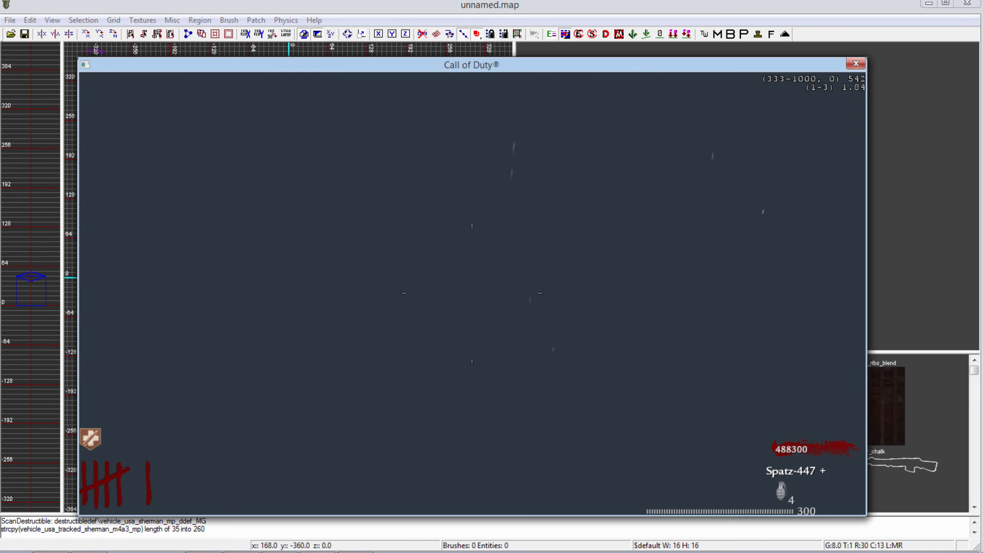
{"action": "key", "text": "s"}
{"action": "key", "text": "w"}
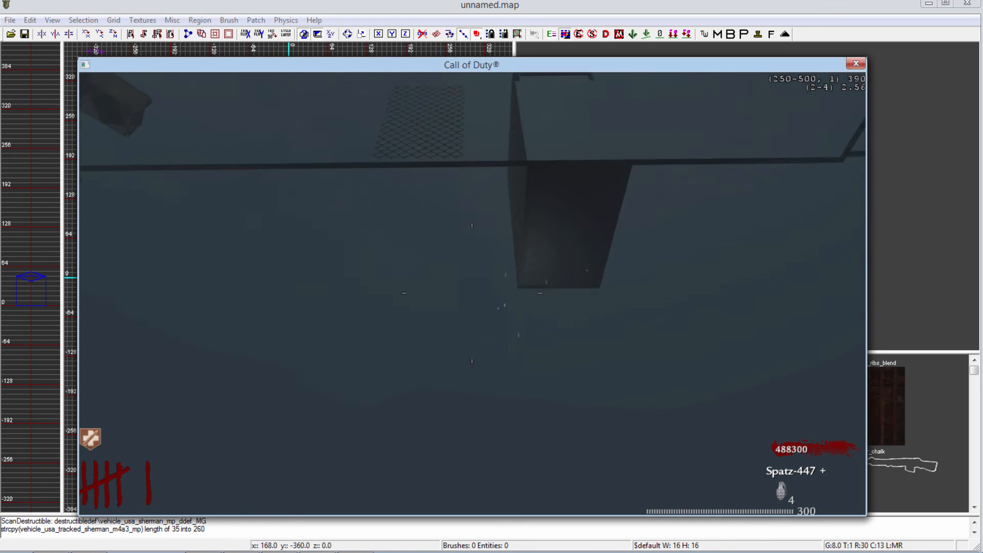
{"action": "key", "text": "s"}
{"action": "key", "text": "w"}
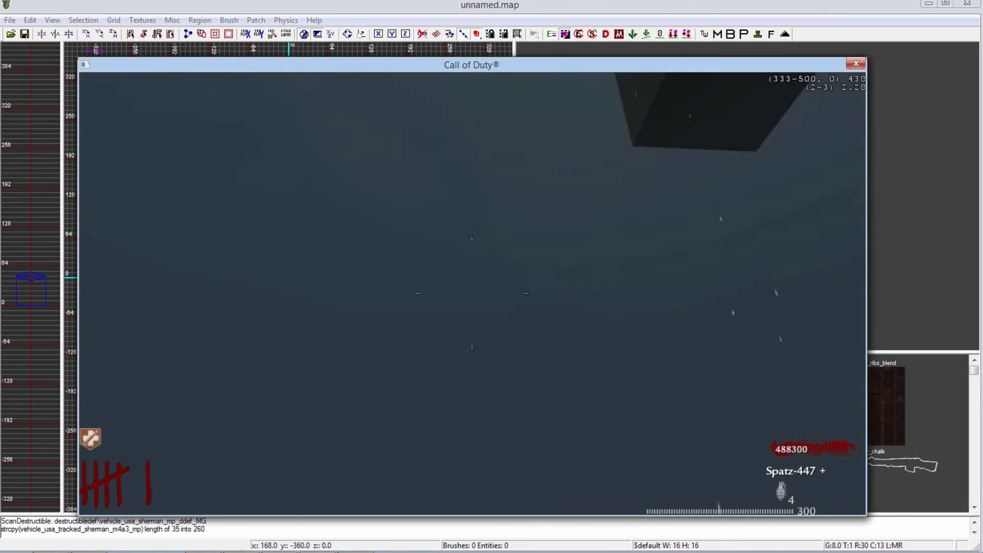
{"action": "key", "text": "w"}
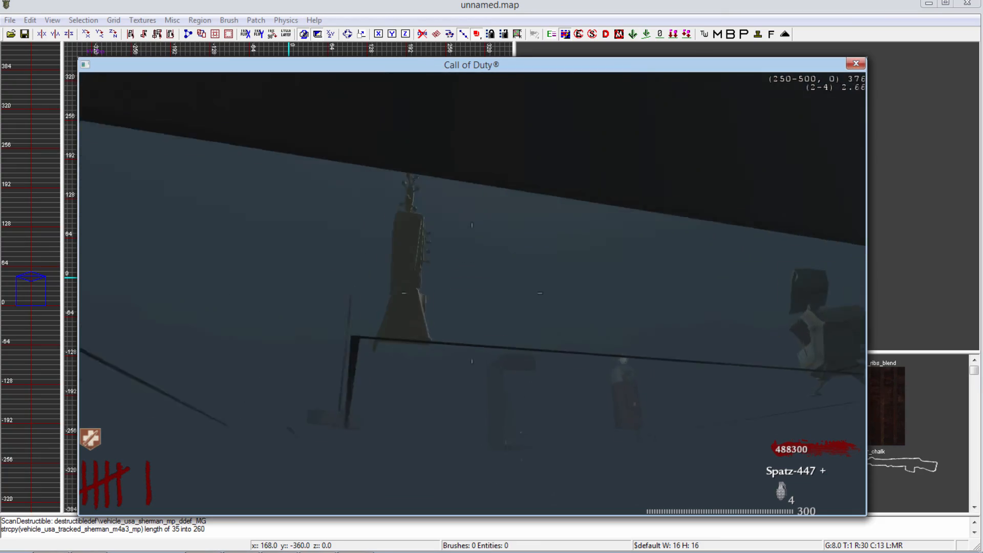
{"action": "key", "text": "w"}
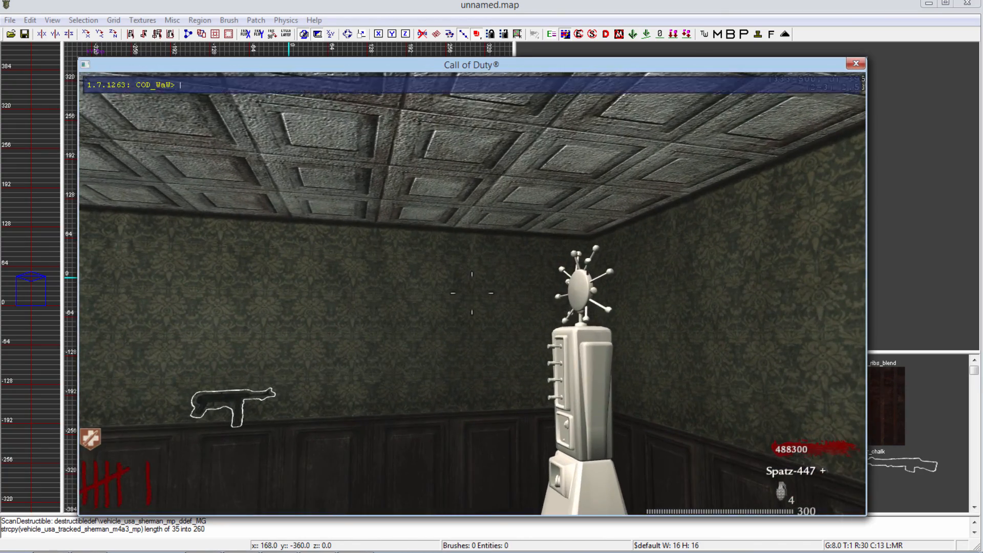
- Turn noclip off back inside the room and walk up to the white machine in the corner
{"action": "type", "text": "noclip"}
{"action": "key", "text": "Return"}
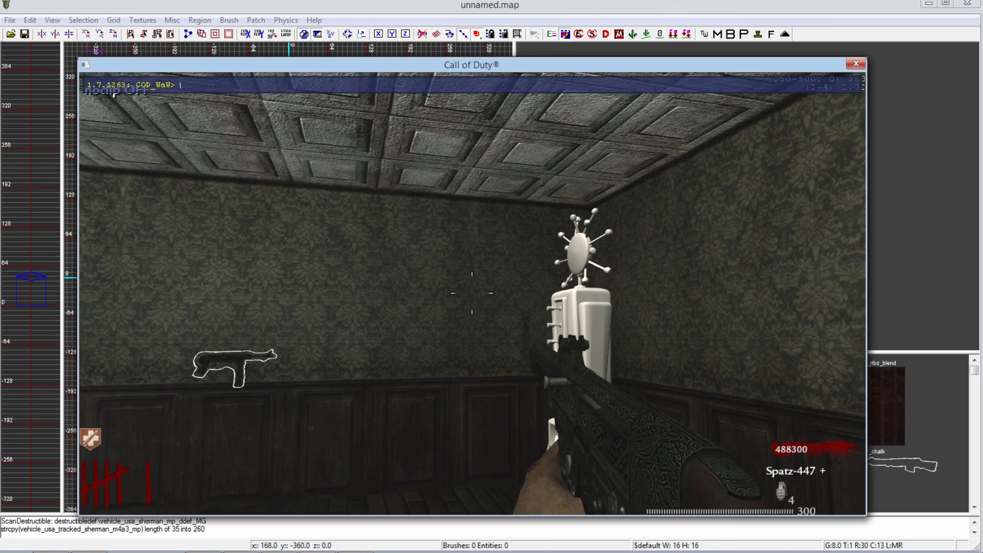
{"action": "key", "text": "grave"}
{"action": "key", "text": "w"}
{"action": "key", "text": "w"}
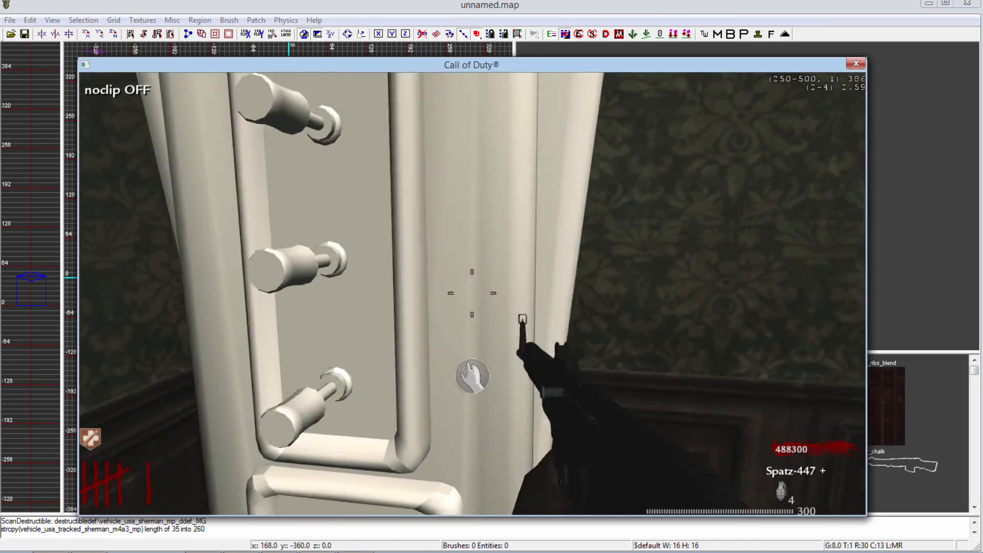
- Walk back and forth between the rooms to inspect the opened doorway, the barricaded window and the wall weapons
{"action": "key", "text": "w"}
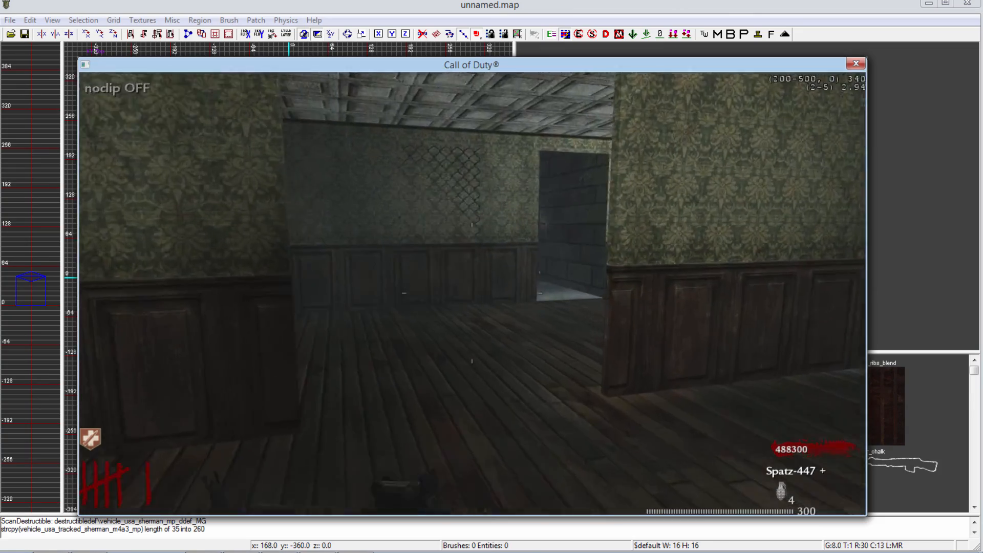
{"action": "key", "text": "w"}
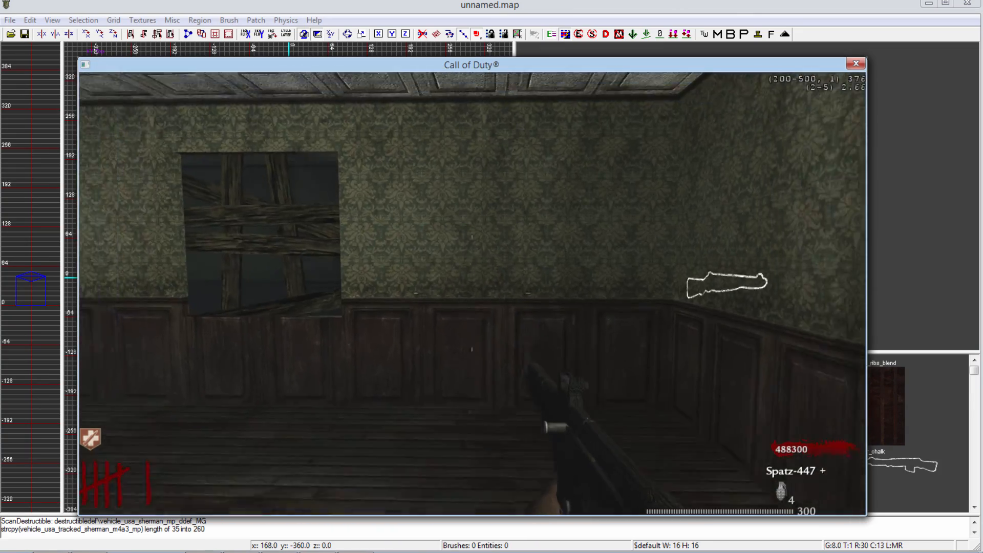
{"action": "key", "text": "w"}
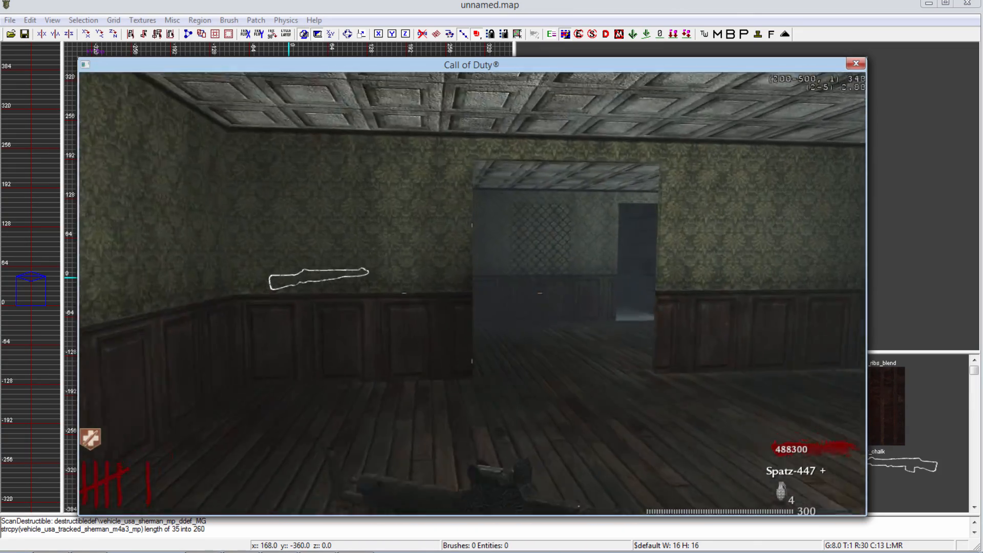
{"action": "key", "text": "w"}
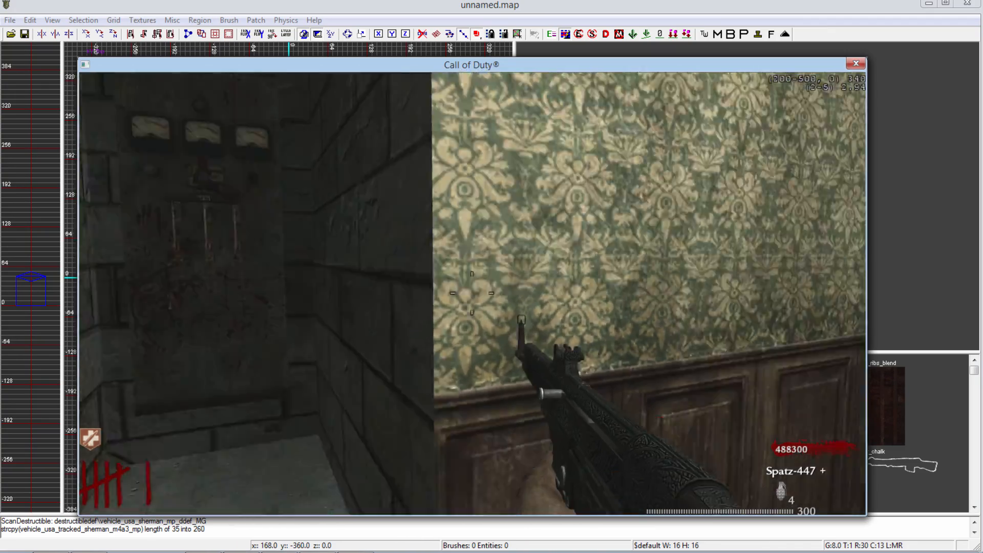
{"action": "key", "text": "w"}
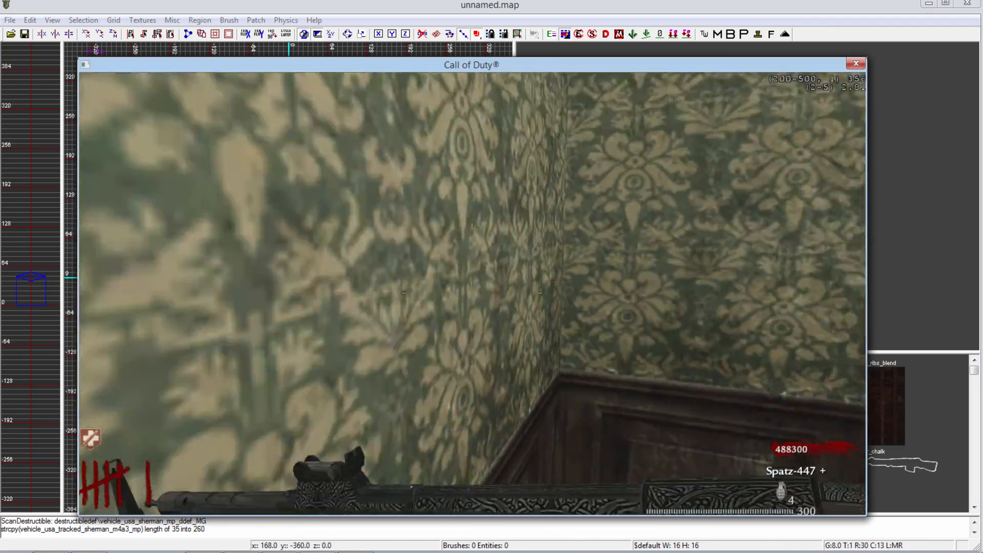
{"action": "key", "text": "w"}
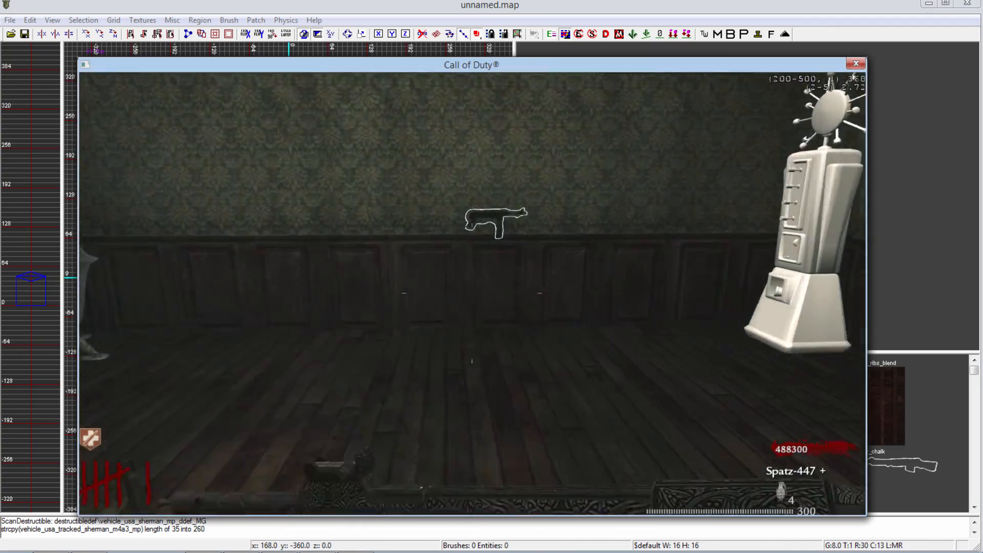
{"action": "key", "text": "w"}
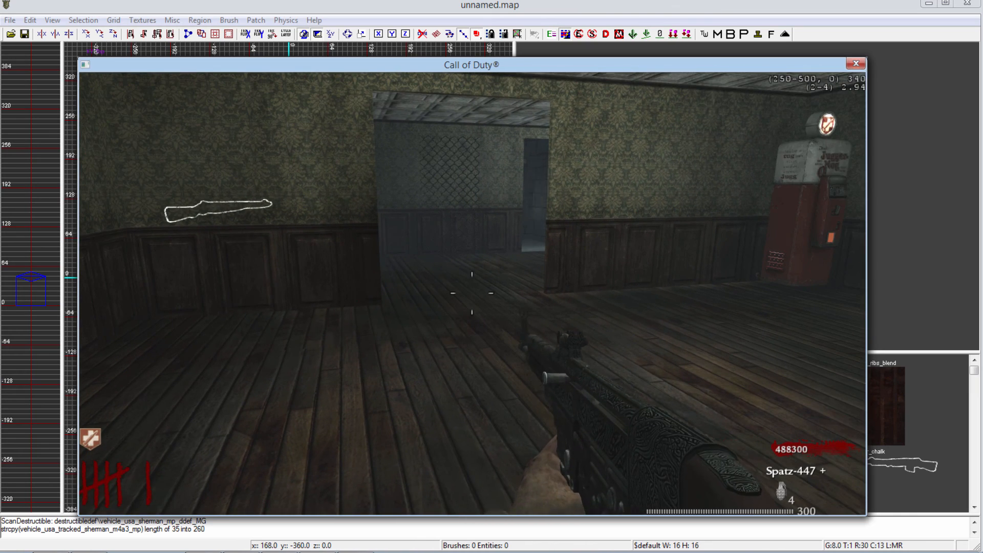